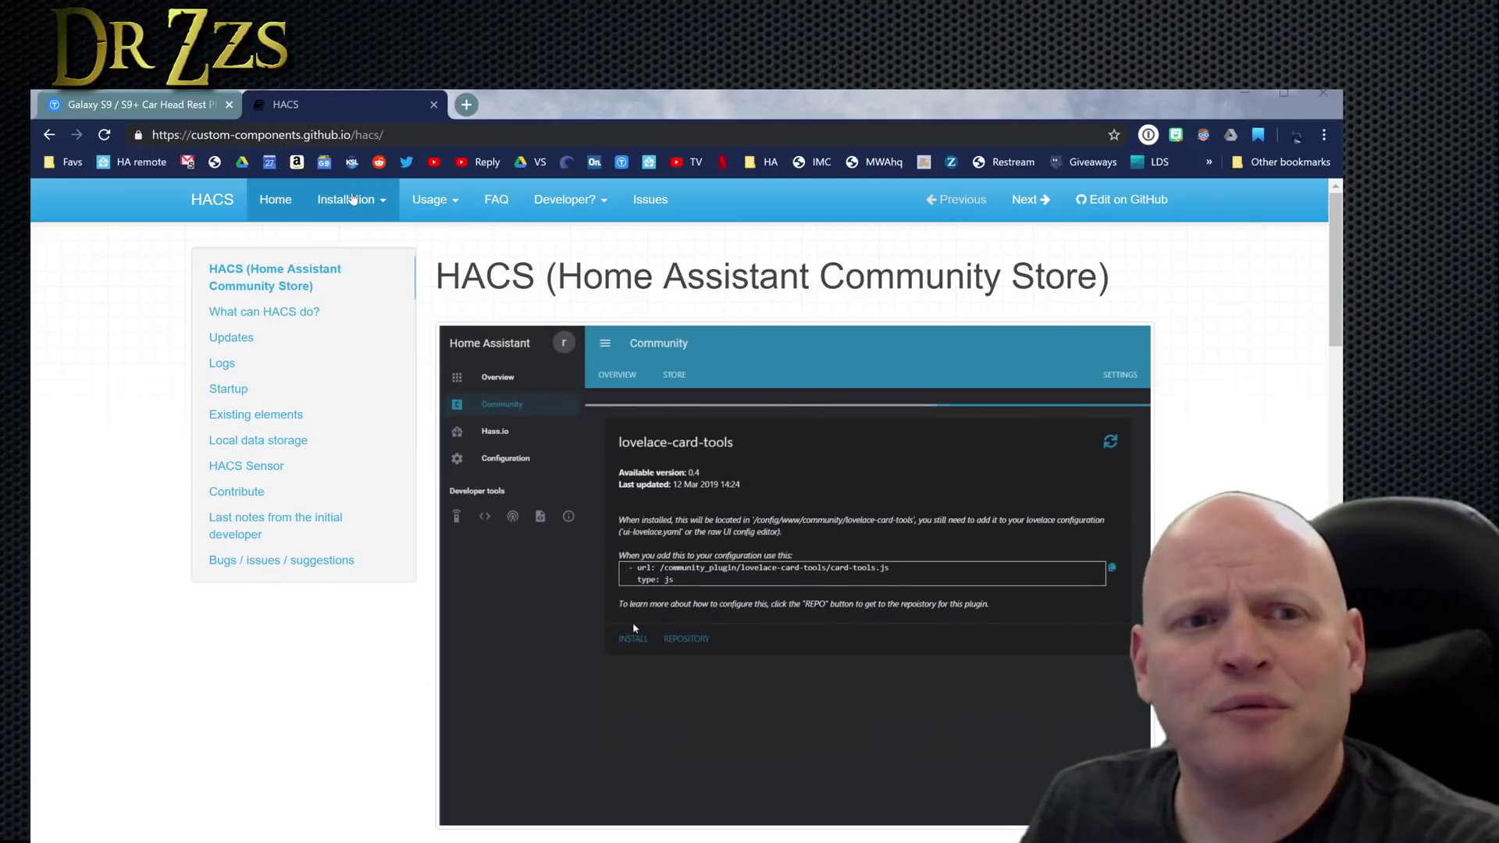
Step: Open the manual installation guide for HACS and go to its notes on moving from custom_updater
{"action": "left_click", "coordinate": [352, 200]}
{"action": "left_click", "coordinate": [342, 236]}
{"action": "scroll", "coordinate": [502, 344], "scroll_direction": "down", "scroll_amount": 1}
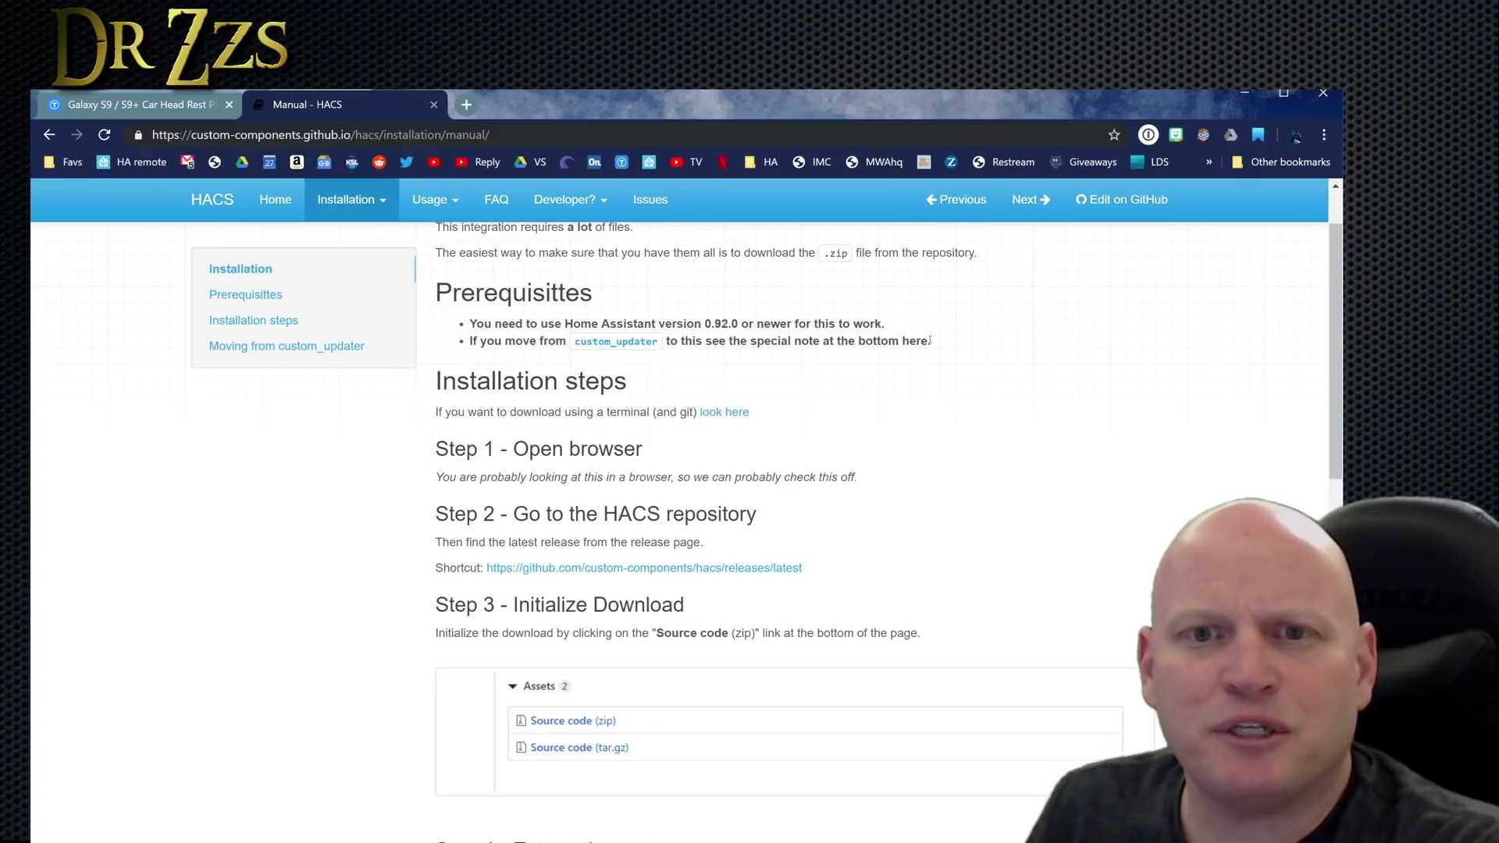
{"action": "left_click", "coordinate": [624, 344]}
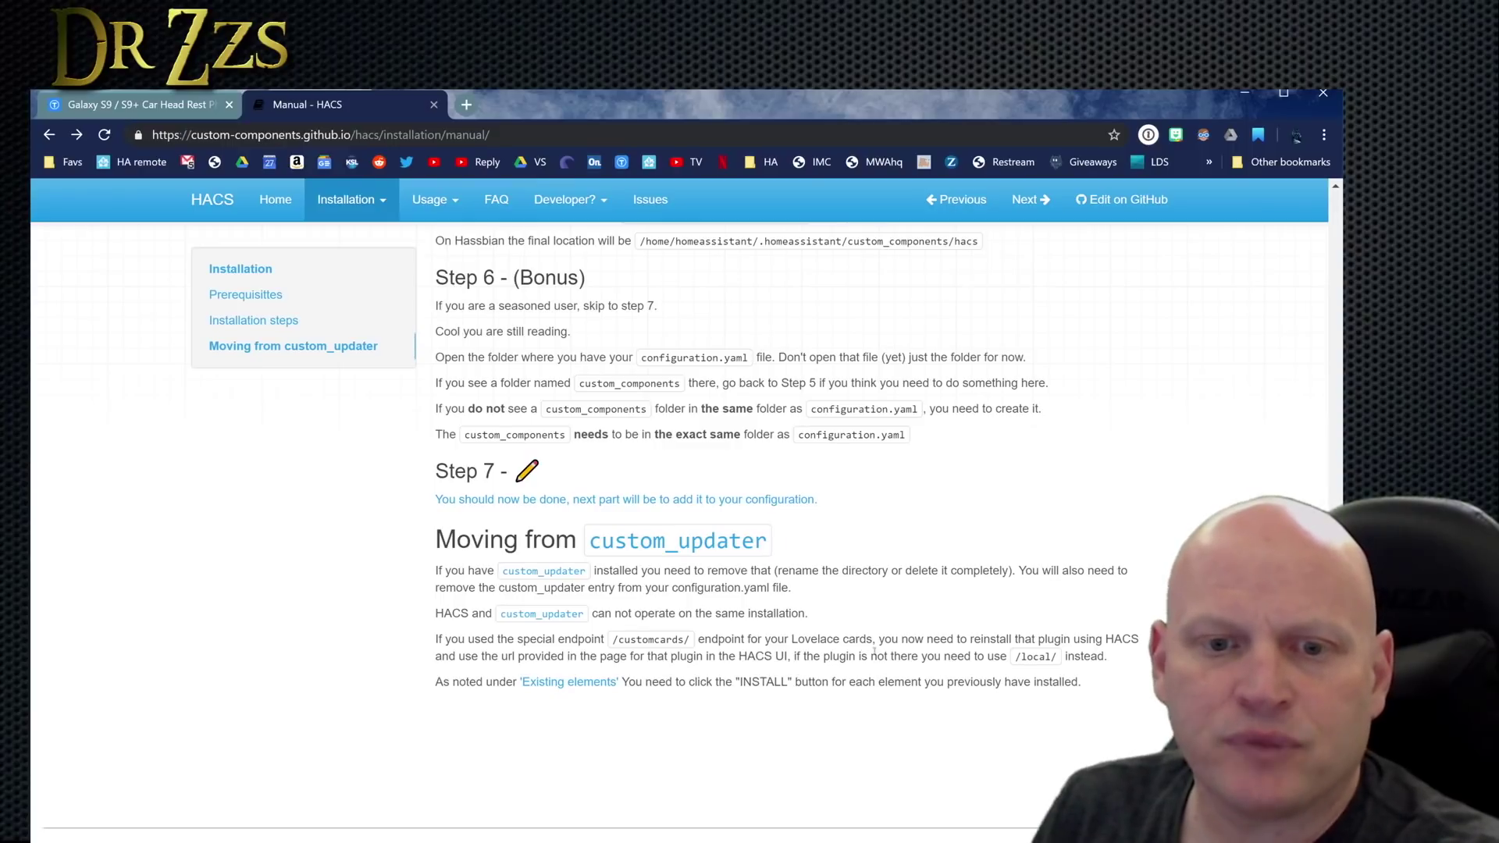
Step: Switch to Visual Studio Code, search configuration.yaml for "custom" to find the custom_updater section, and widen the editor window
{"action": "key", "text": "alt+Tab"}
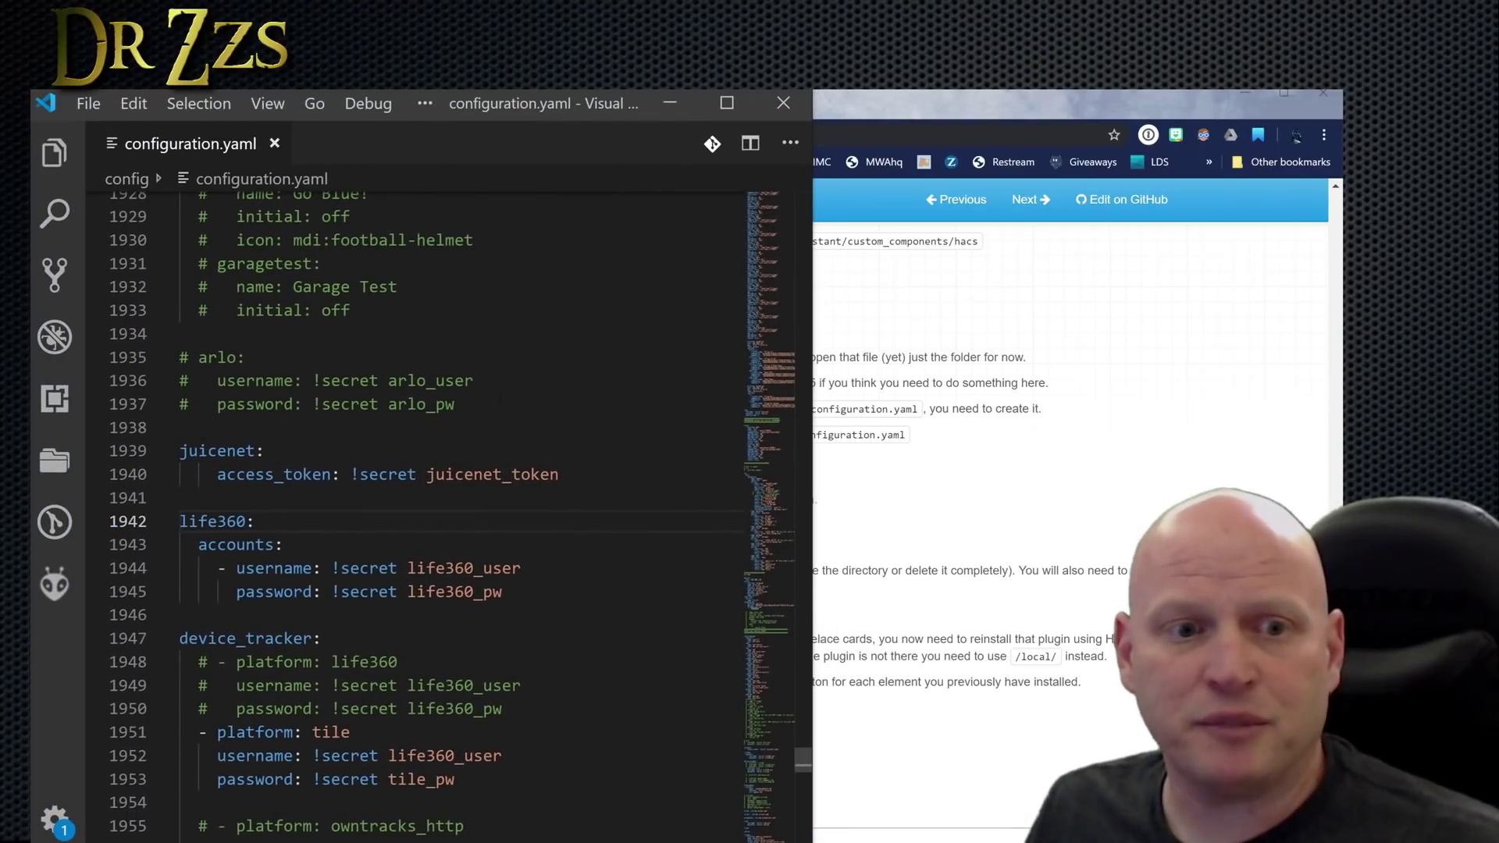
{"action": "double_click", "coordinate": [422, 404]}
{"action": "key", "text": "ctrl+f"}
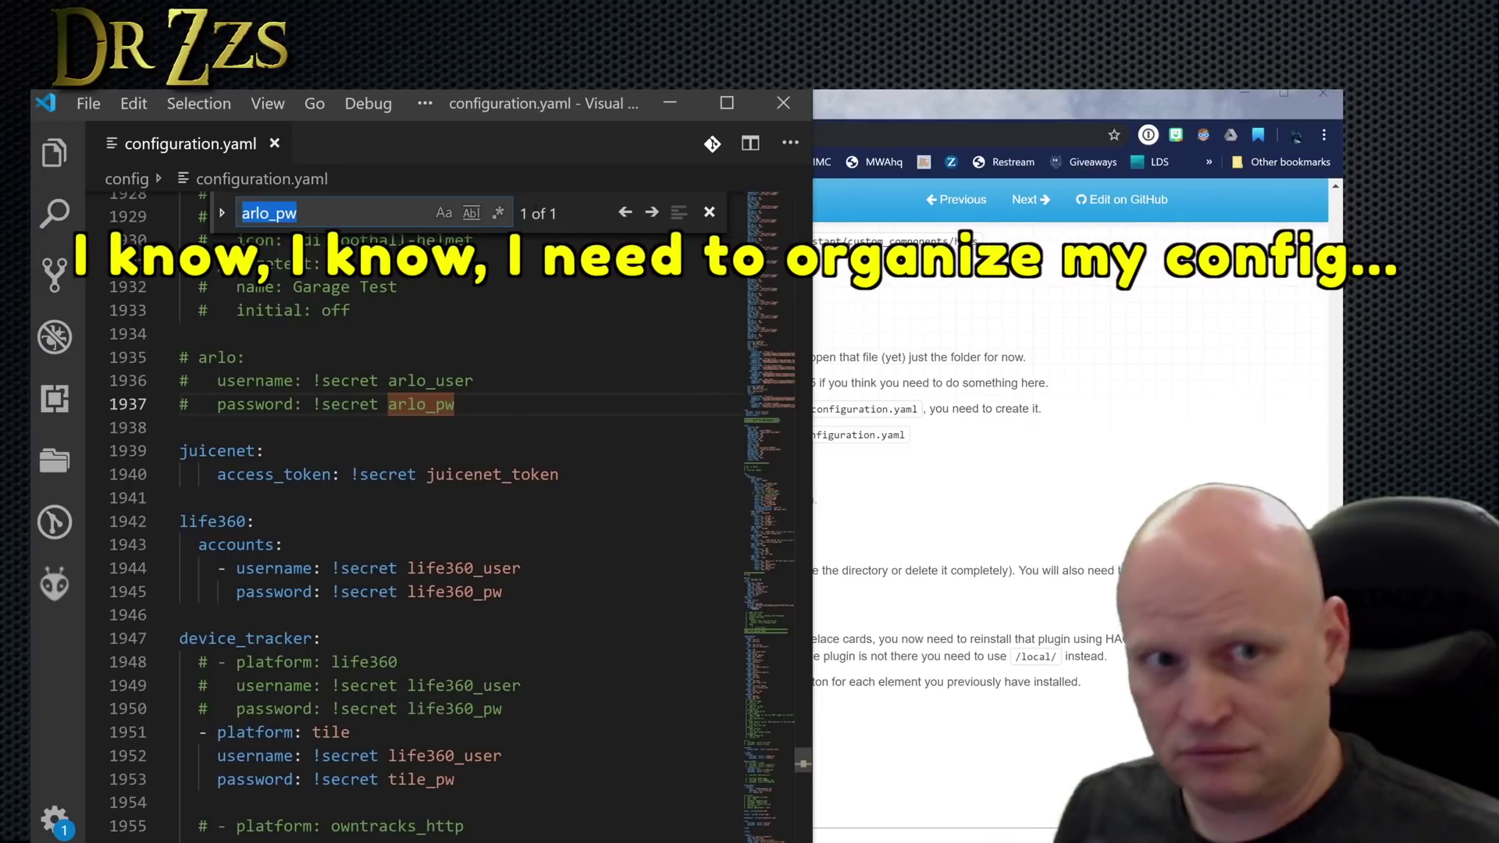
{"action": "type", "text": "custom"}
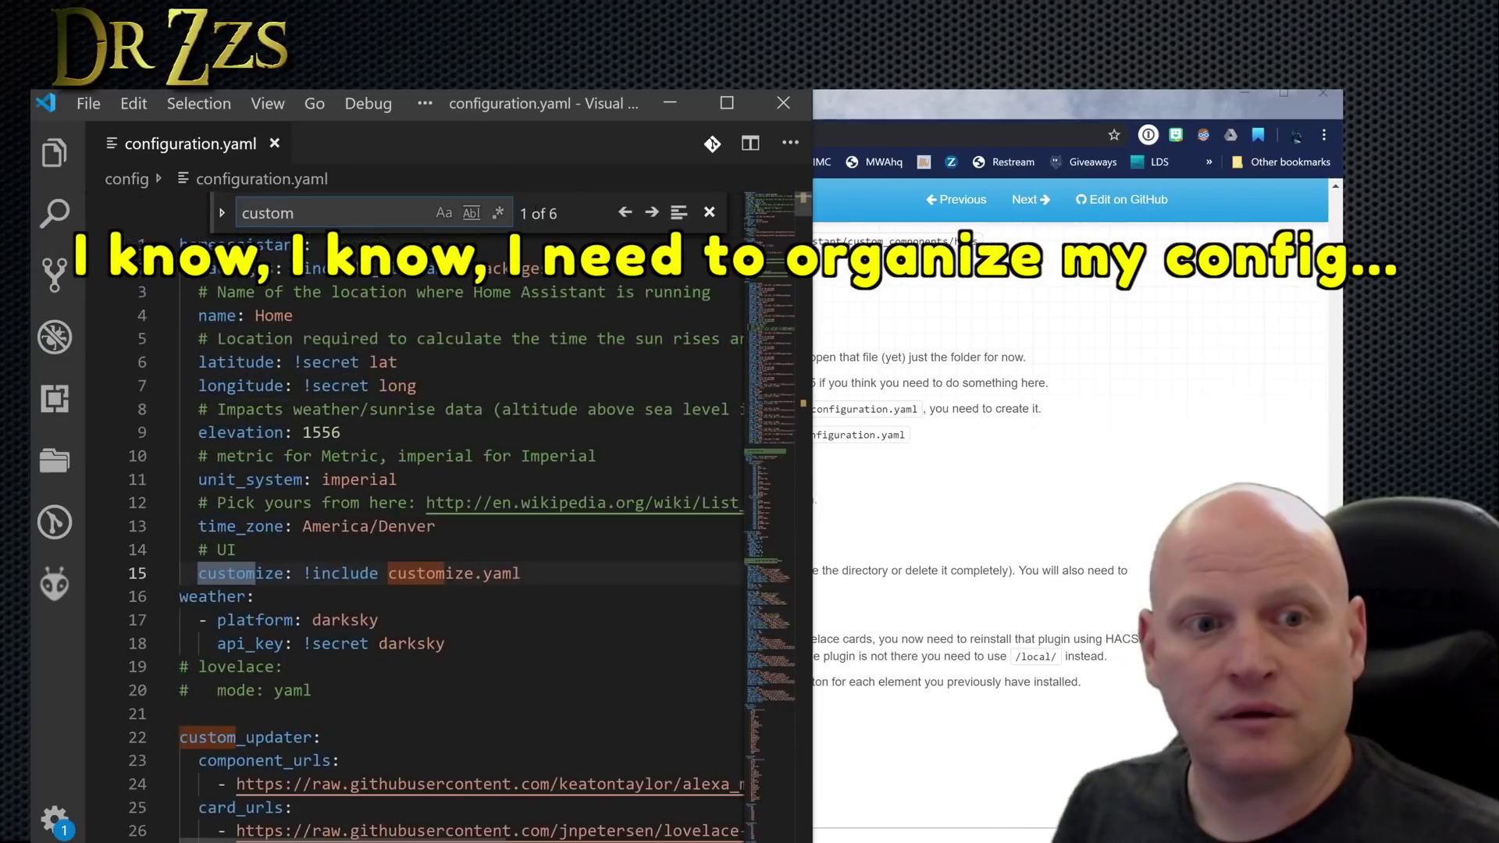
{"action": "scroll", "coordinate": [461, 516], "scroll_direction": "down", "scroll_amount": 5}
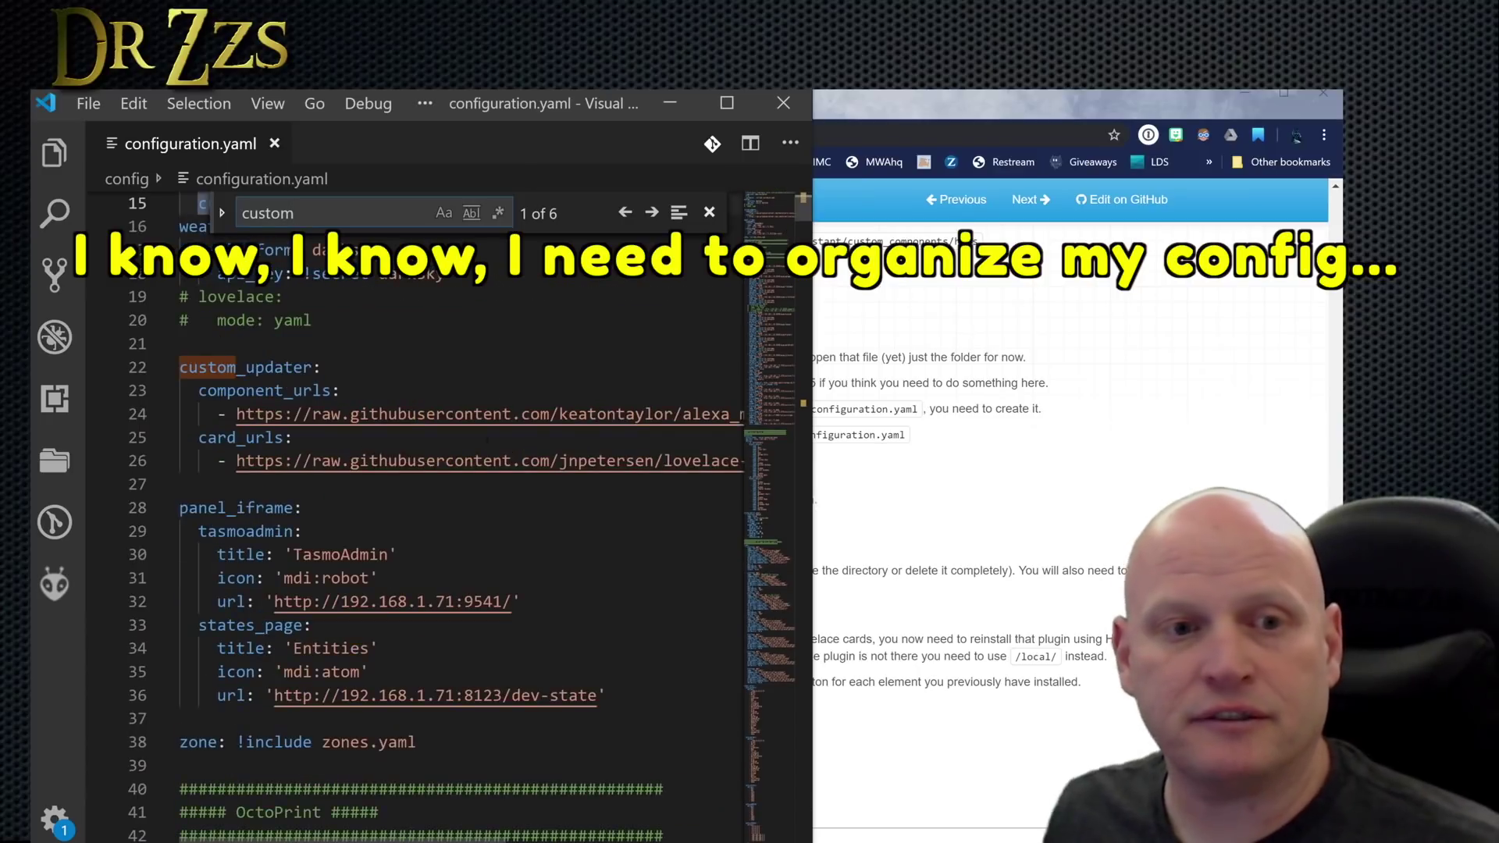
{"action": "left_click_drag", "start_coordinate": [813, 484], "coordinate": [988, 484]}
Step: Comment out the whole custom_updater block in configuration.yaml, including its component_urls and card_urls, and save the file
{"action": "left_click", "coordinate": [181, 484]}
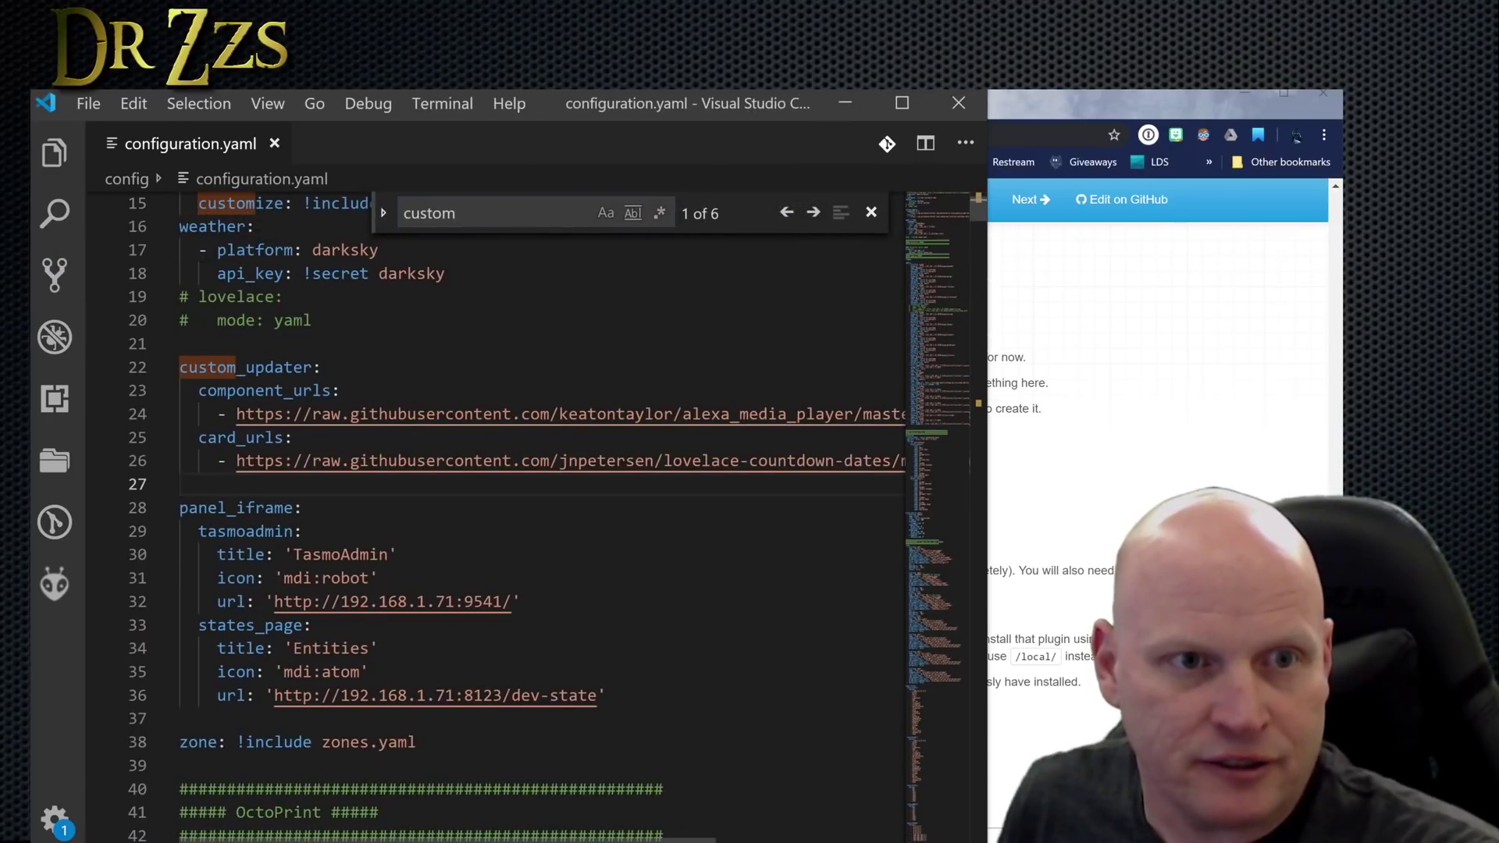
{"action": "key", "text": "shift+Up"}
{"action": "key", "text": "shift+Up"}
{"action": "key", "text": "shift+Up"}
{"action": "key", "text": "shift+Up"}
{"action": "key", "text": "shift+Up"}
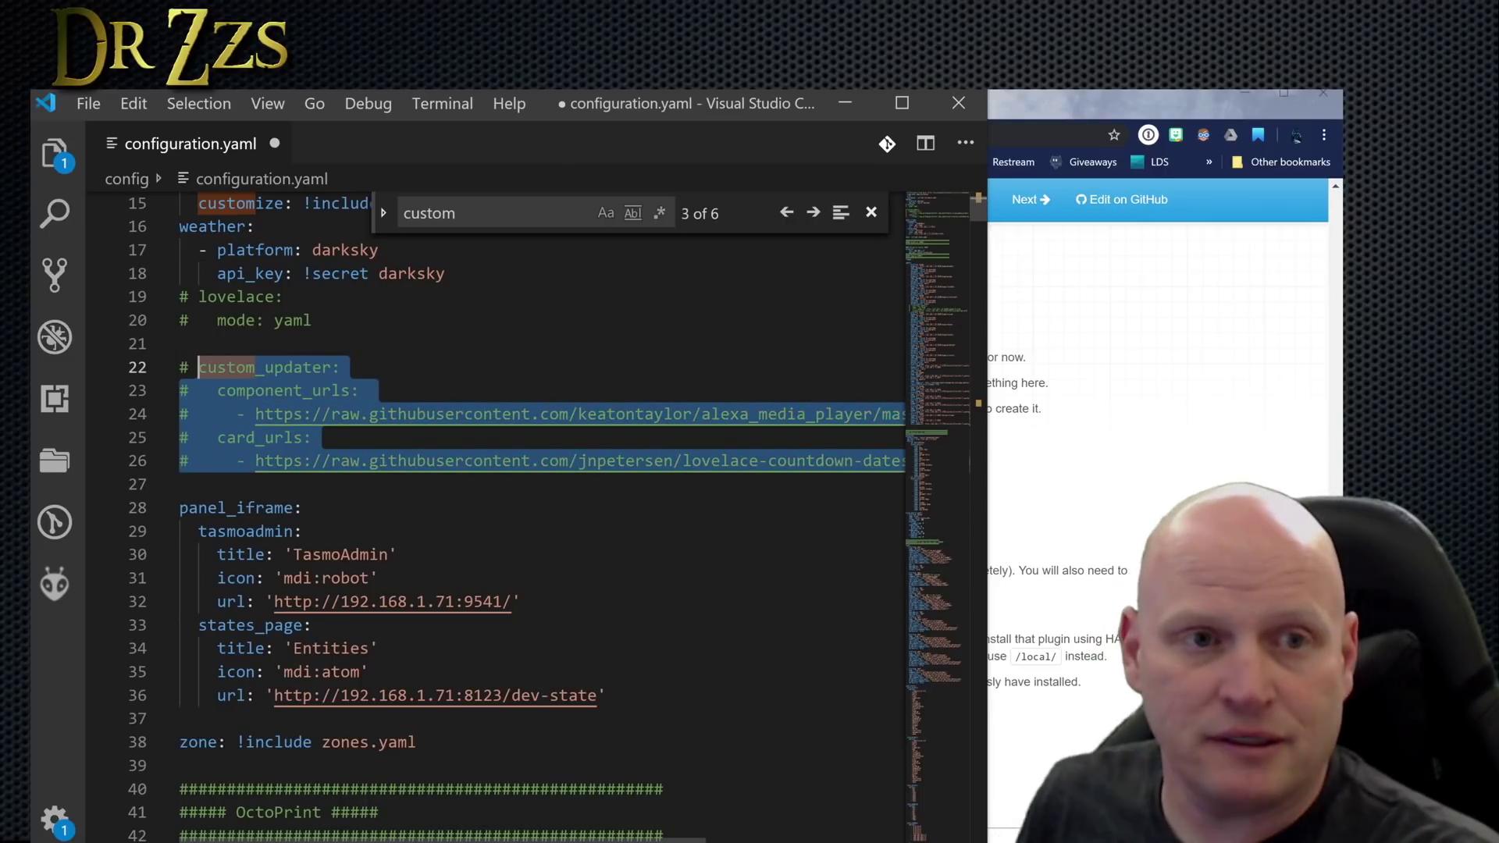
{"action": "key", "text": "ctrl+slash"}
{"action": "key", "text": "Up"}
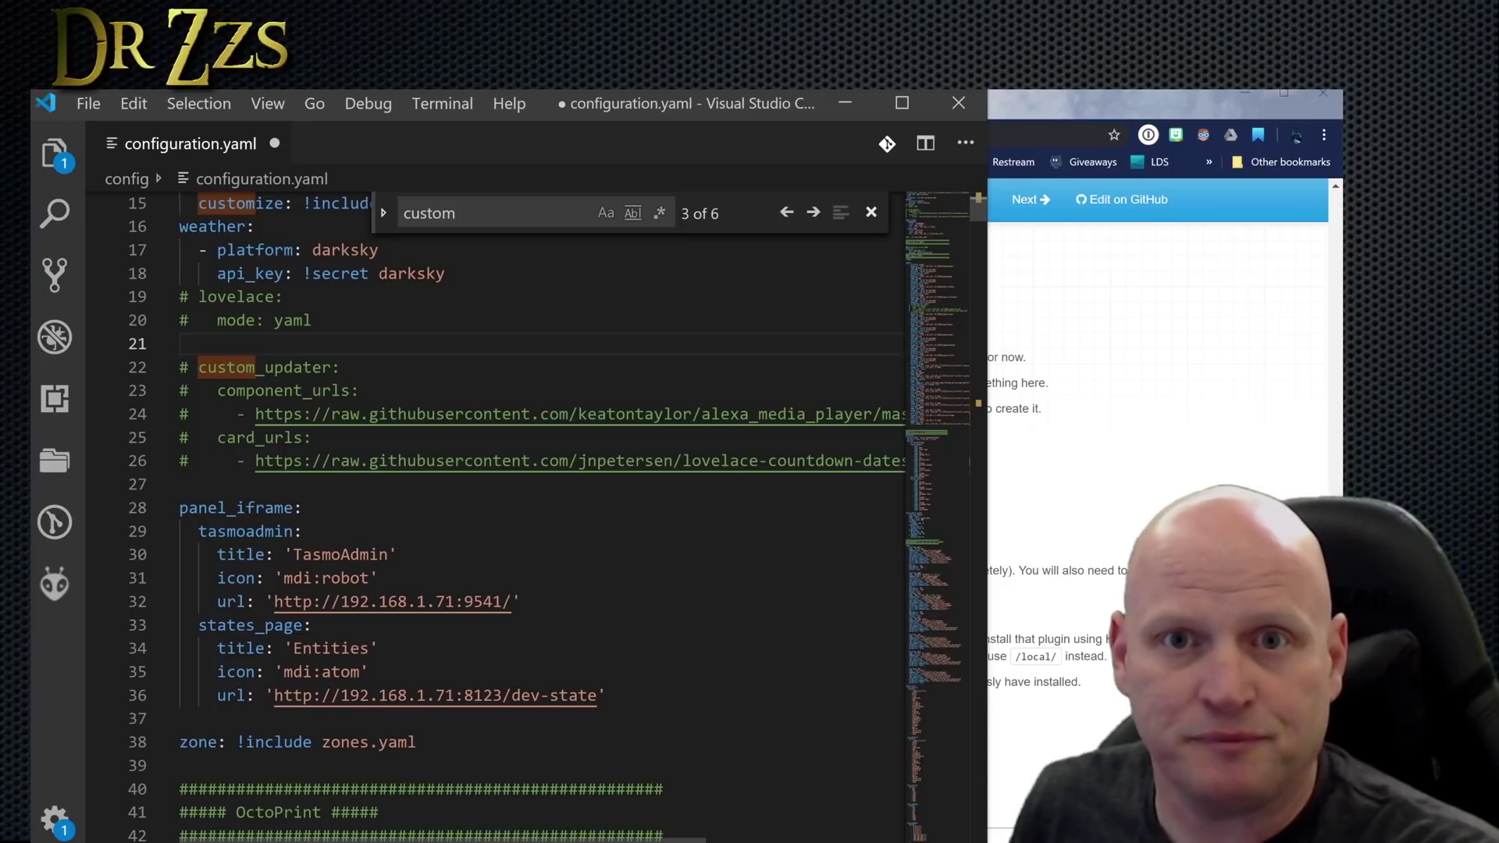
{"action": "key", "text": "Escape"}
{"action": "key", "text": "ctrl+s"}
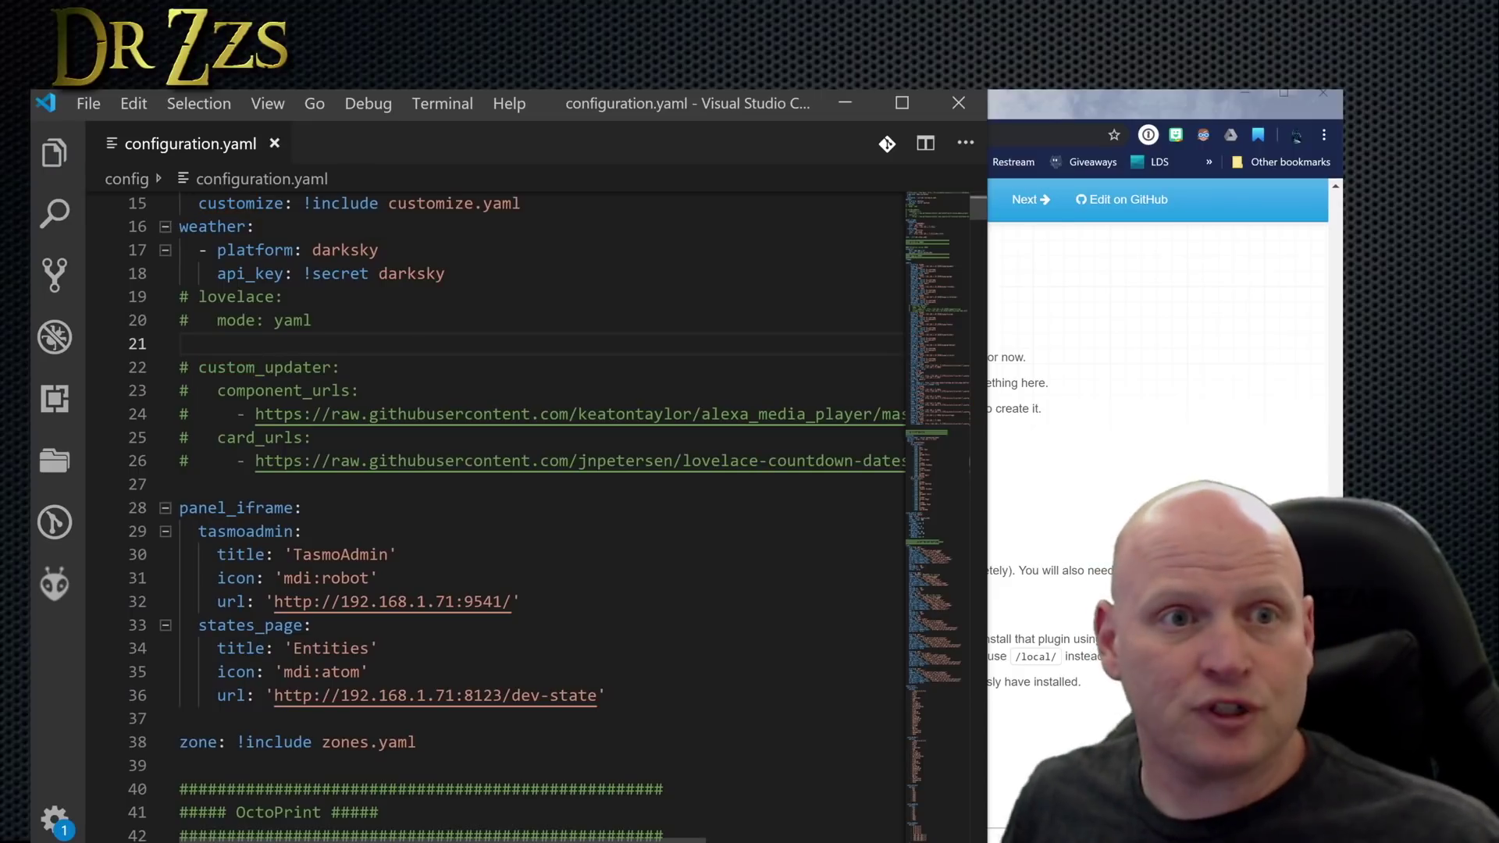
Step: In File Explorer, move the custom_updater folder out of config\custom_components into Downloads
{"action": "key", "text": "alt+Tab"}
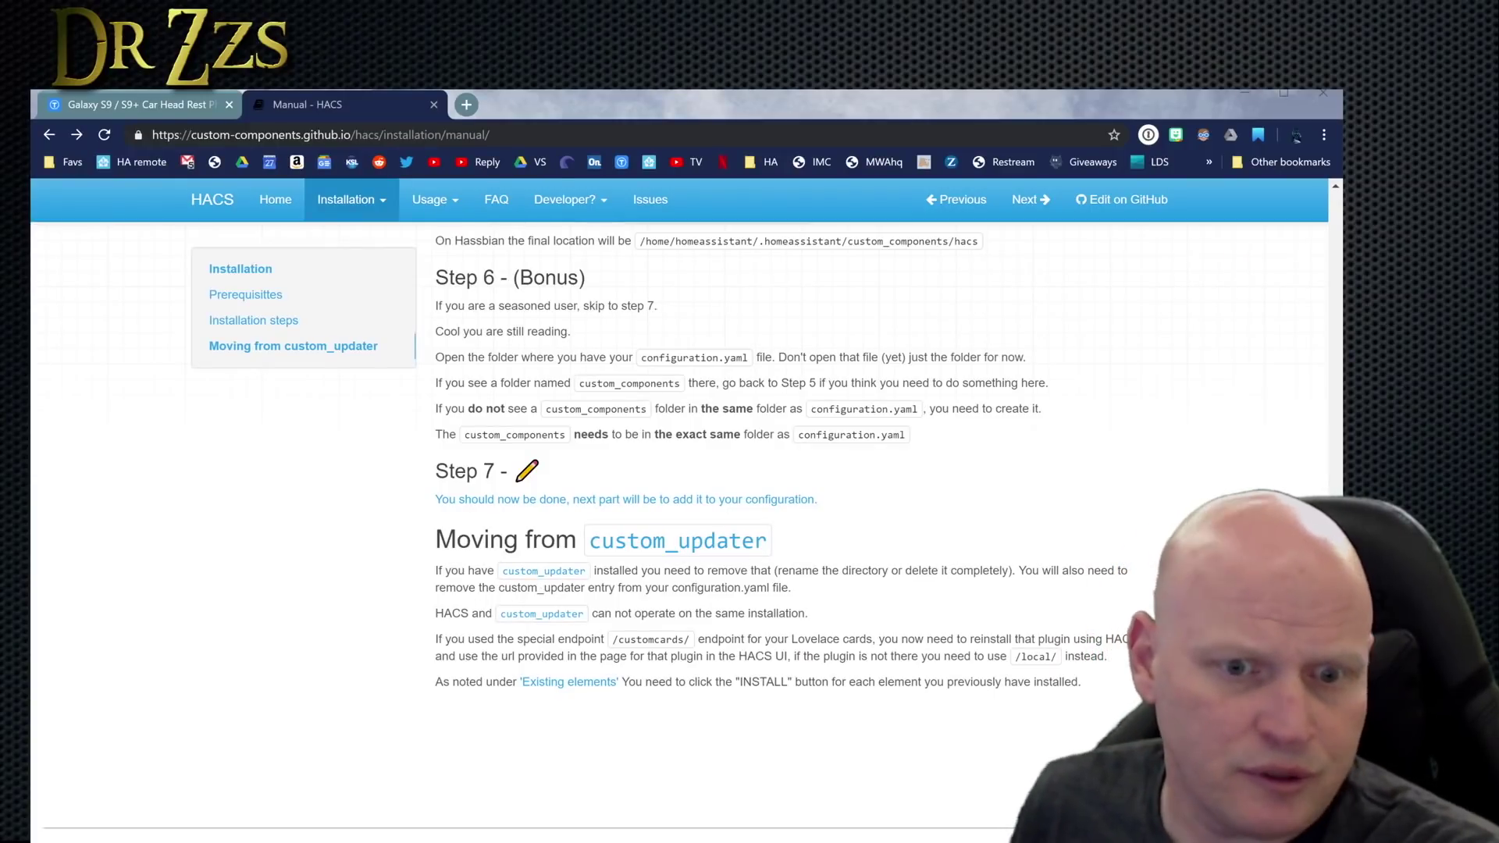
{"action": "key", "text": "super+e"}
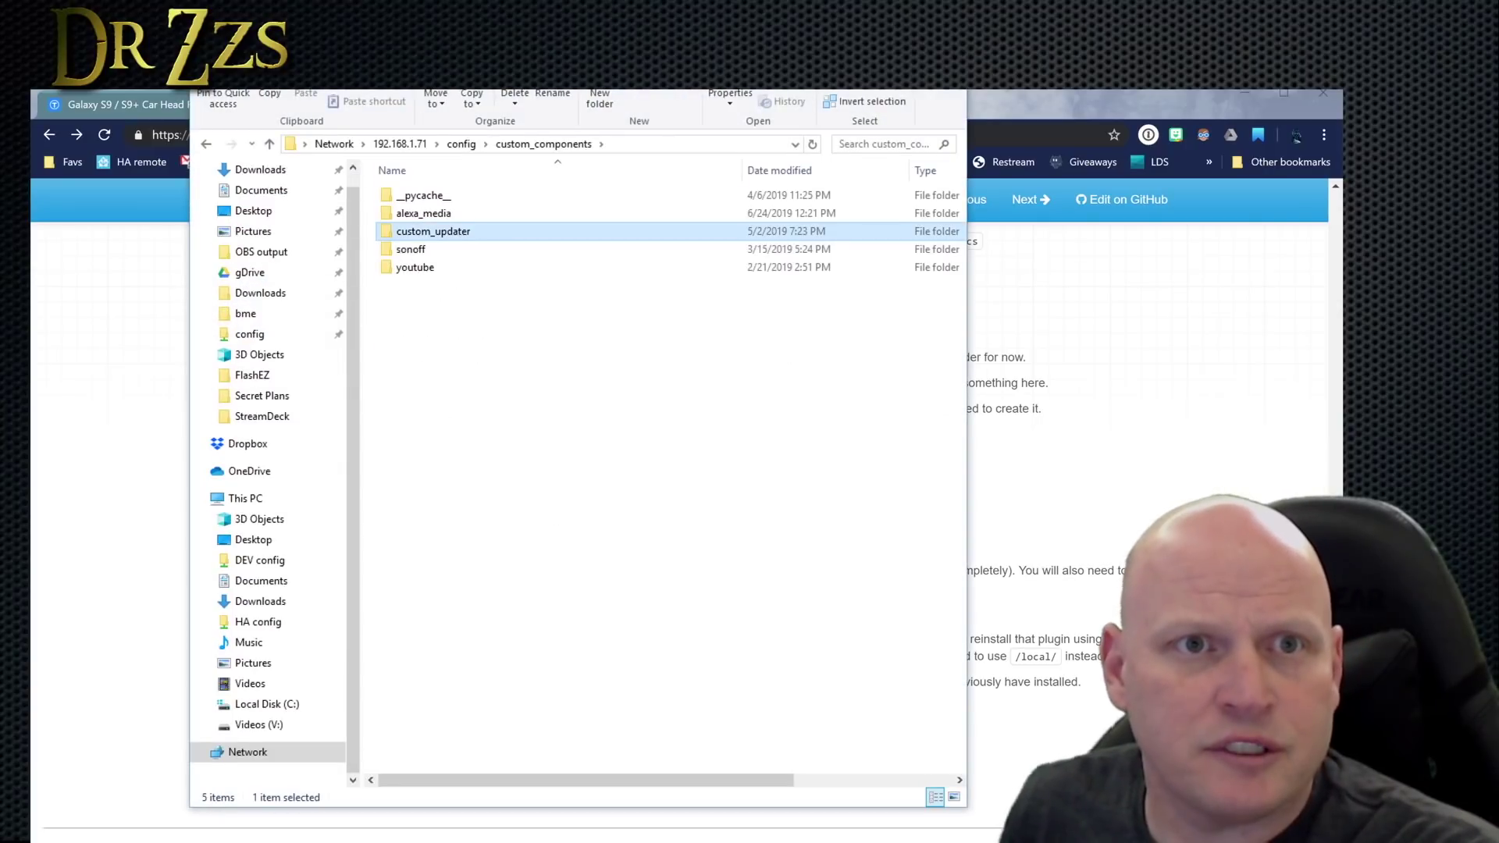
{"action": "left_click_drag", "start_coordinate": [546, 96], "coordinate": [675, 654]}
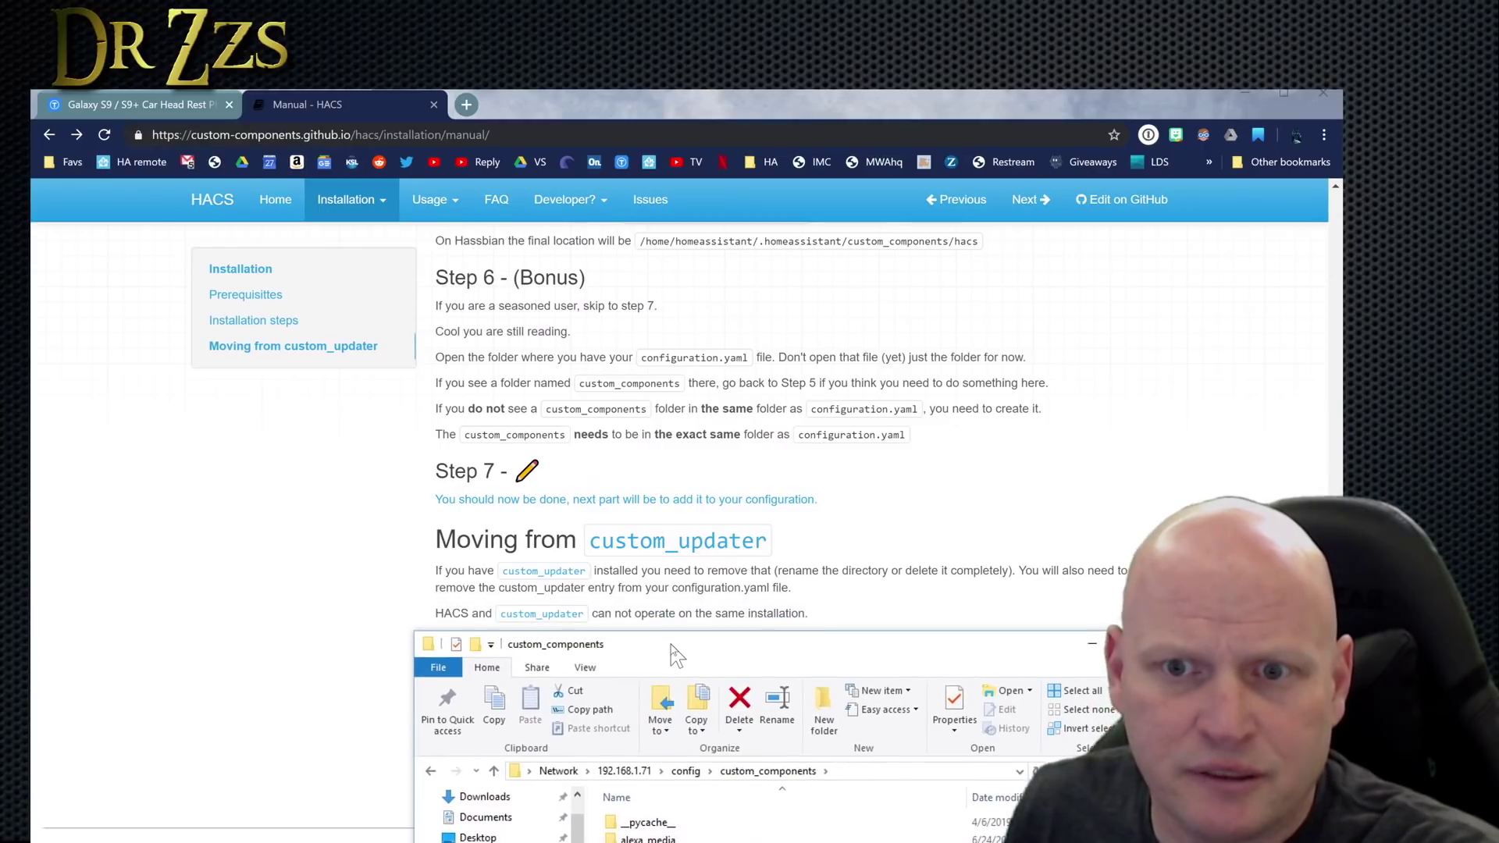
{"action": "left_click_drag", "start_coordinate": [676, 654], "coordinate": [713, 117]}
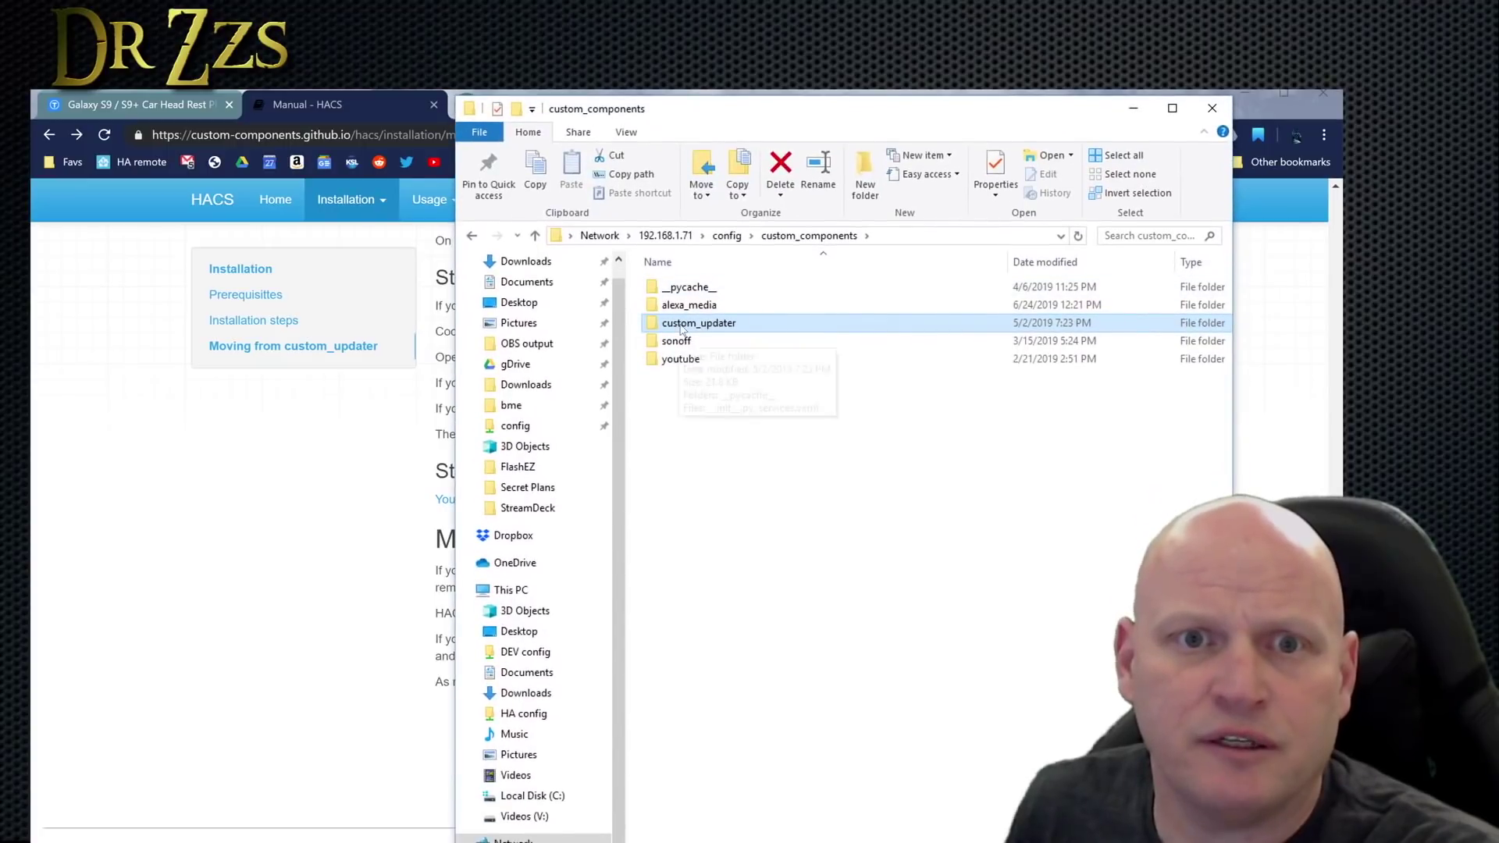
{"action": "left_click", "coordinate": [702, 176]}
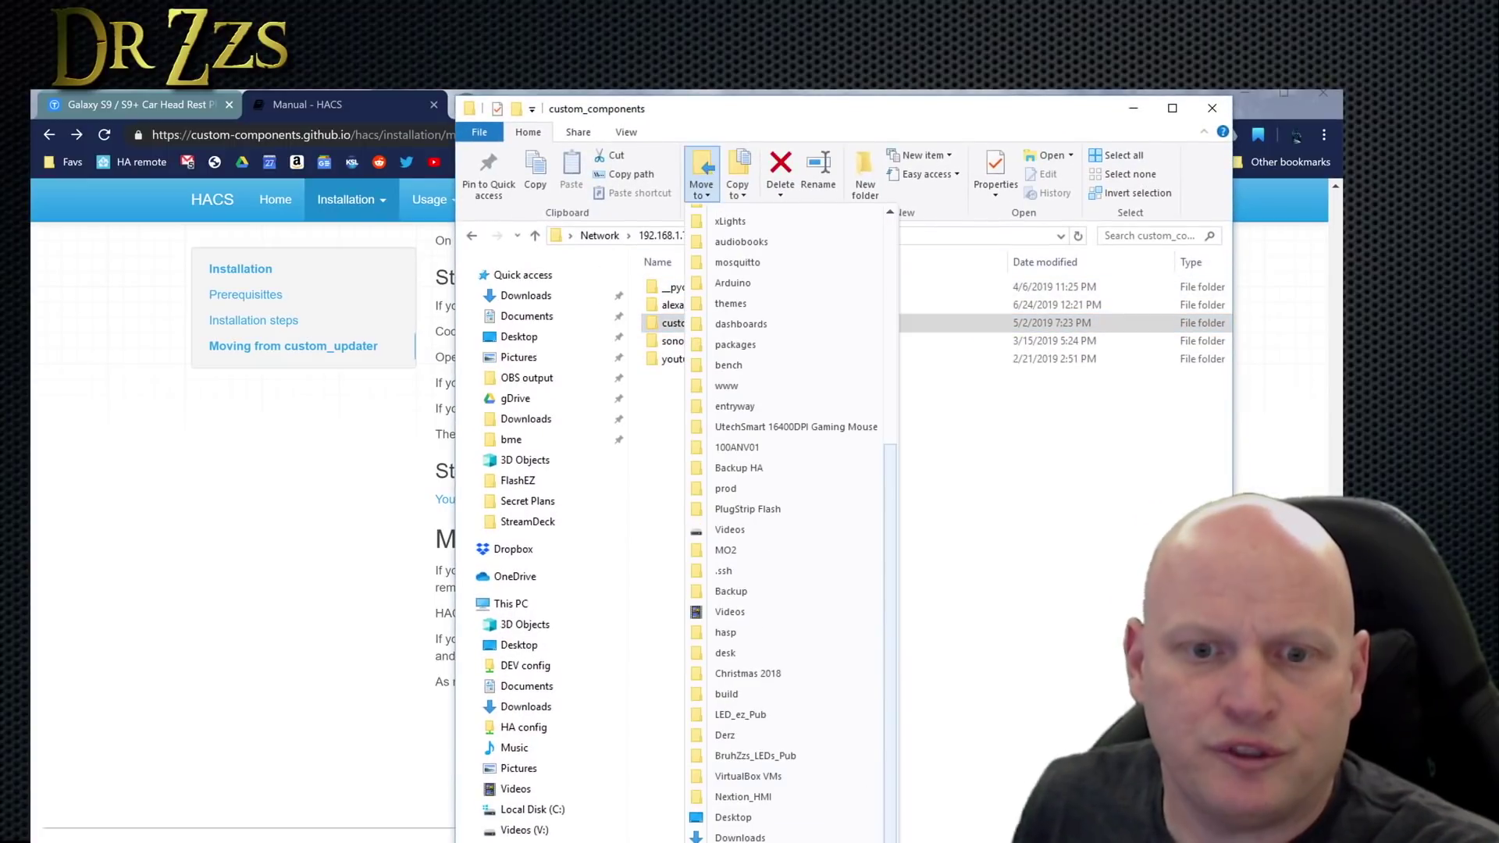
{"action": "left_click", "coordinate": [740, 837]}
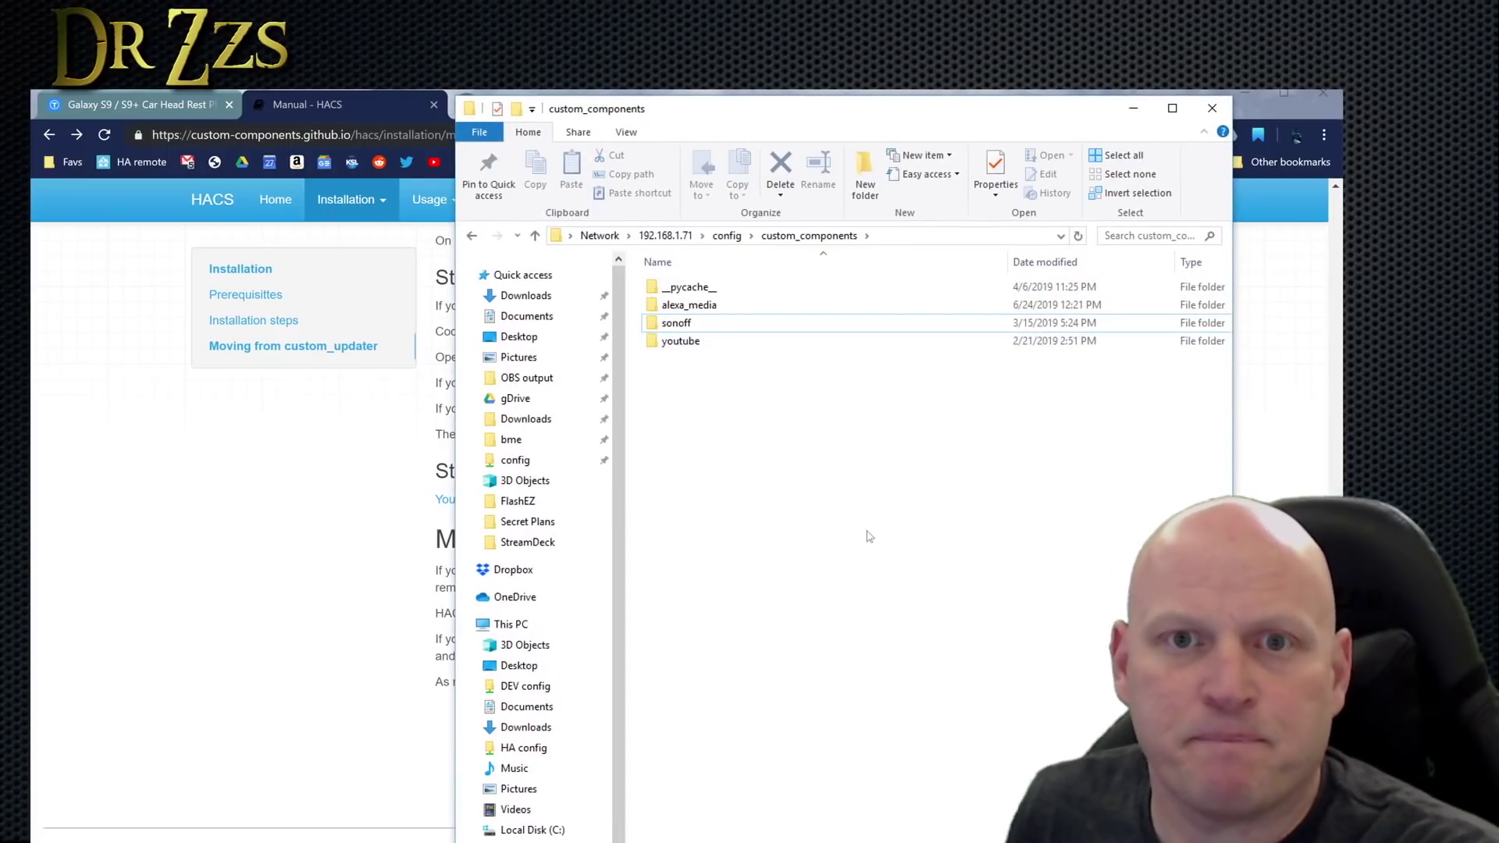
Step: Return to the HACS manual in the browser, review the /local/ plugin note, and open the latest release page linked in Step 2
{"action": "key", "text": "alt+Tab"}
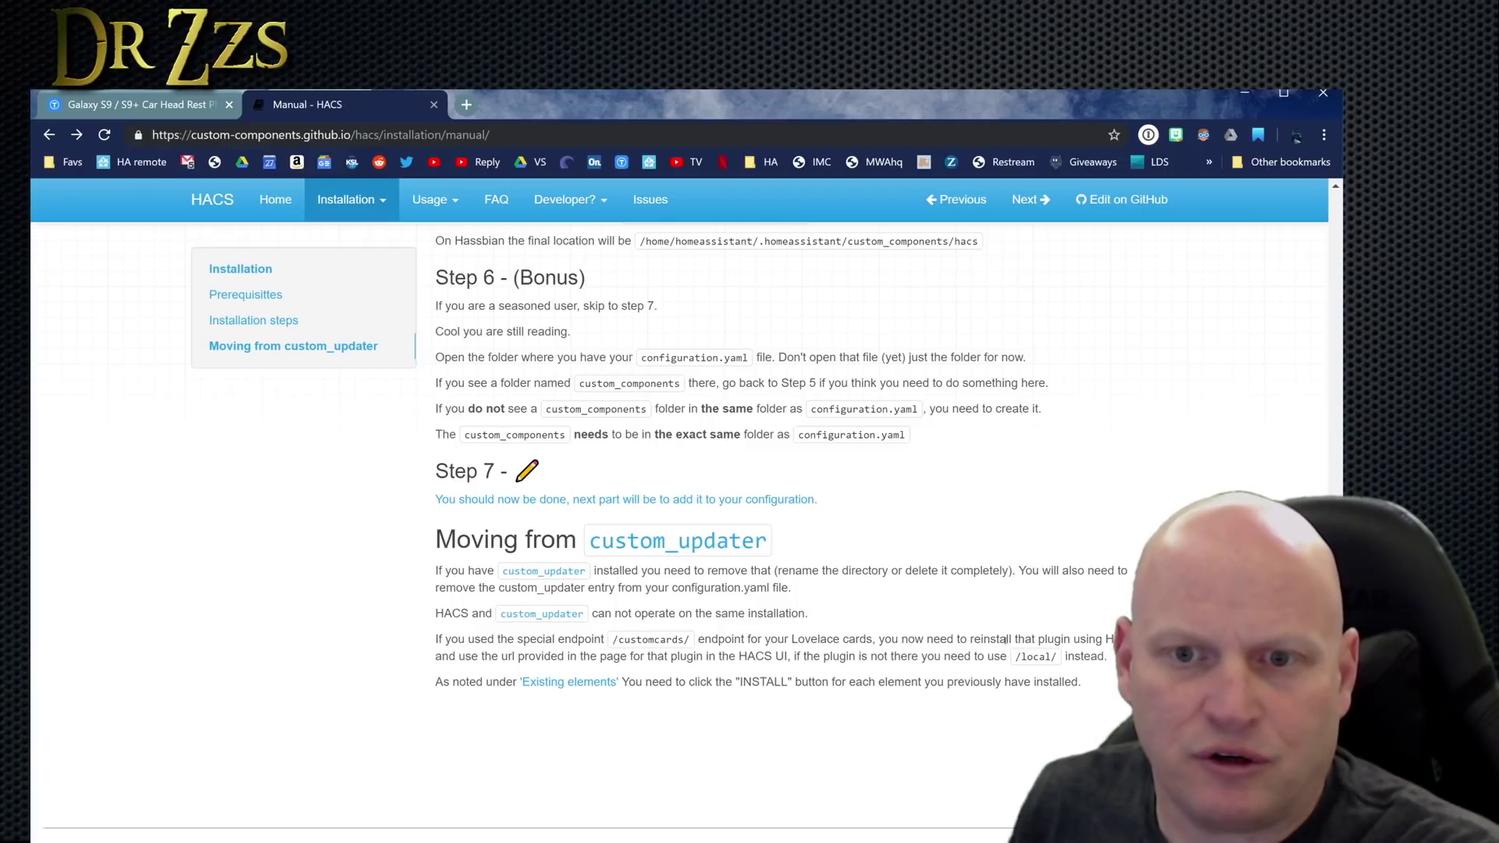
{"action": "left_click_drag", "start_coordinate": [1023, 656], "coordinate": [791, 655]}
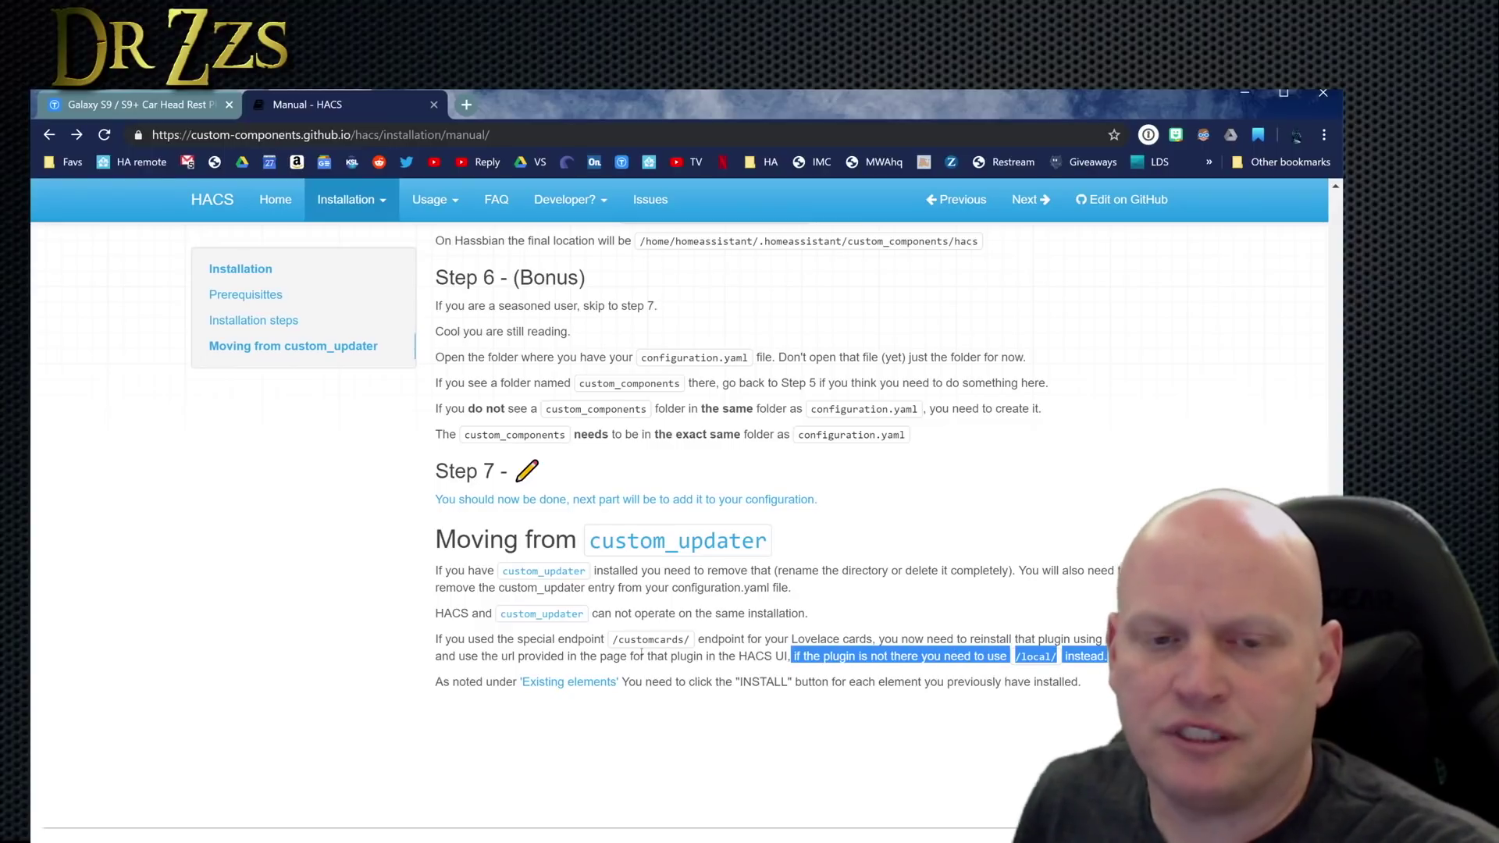
{"action": "scroll", "coordinate": [665, 515], "scroll_direction": "up", "scroll_amount": 20}
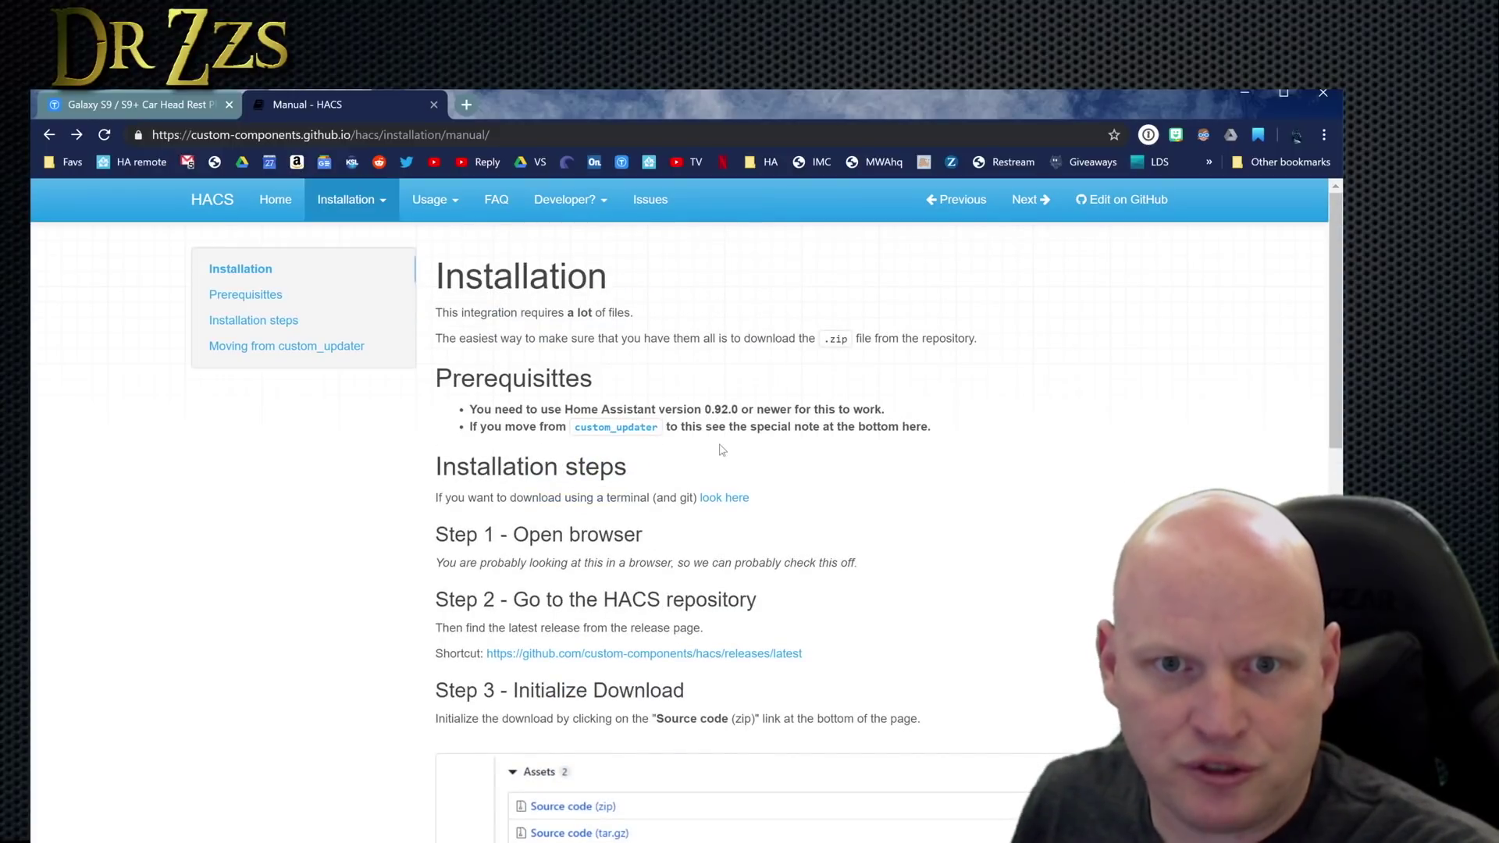
{"action": "scroll", "coordinate": [629, 421], "scroll_direction": "down", "scroll_amount": 3}
{"action": "left_click", "coordinate": [626, 400]}
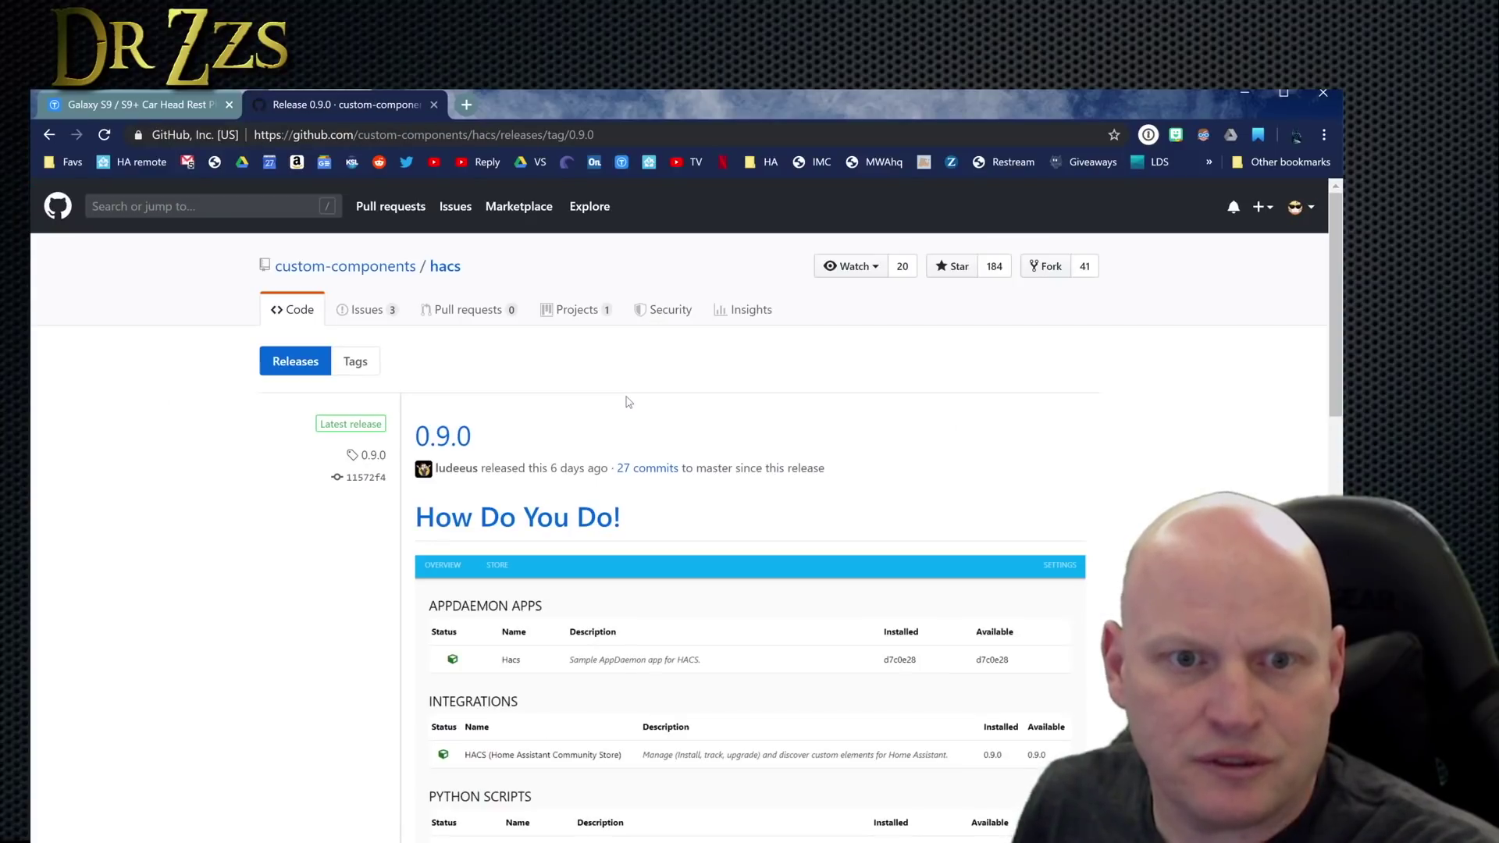
Step: Look at the release author's GitHub profile and return to the 0.9.0 release page
{"action": "scroll", "coordinate": [710, 465], "scroll_direction": "down", "scroll_amount": 2}
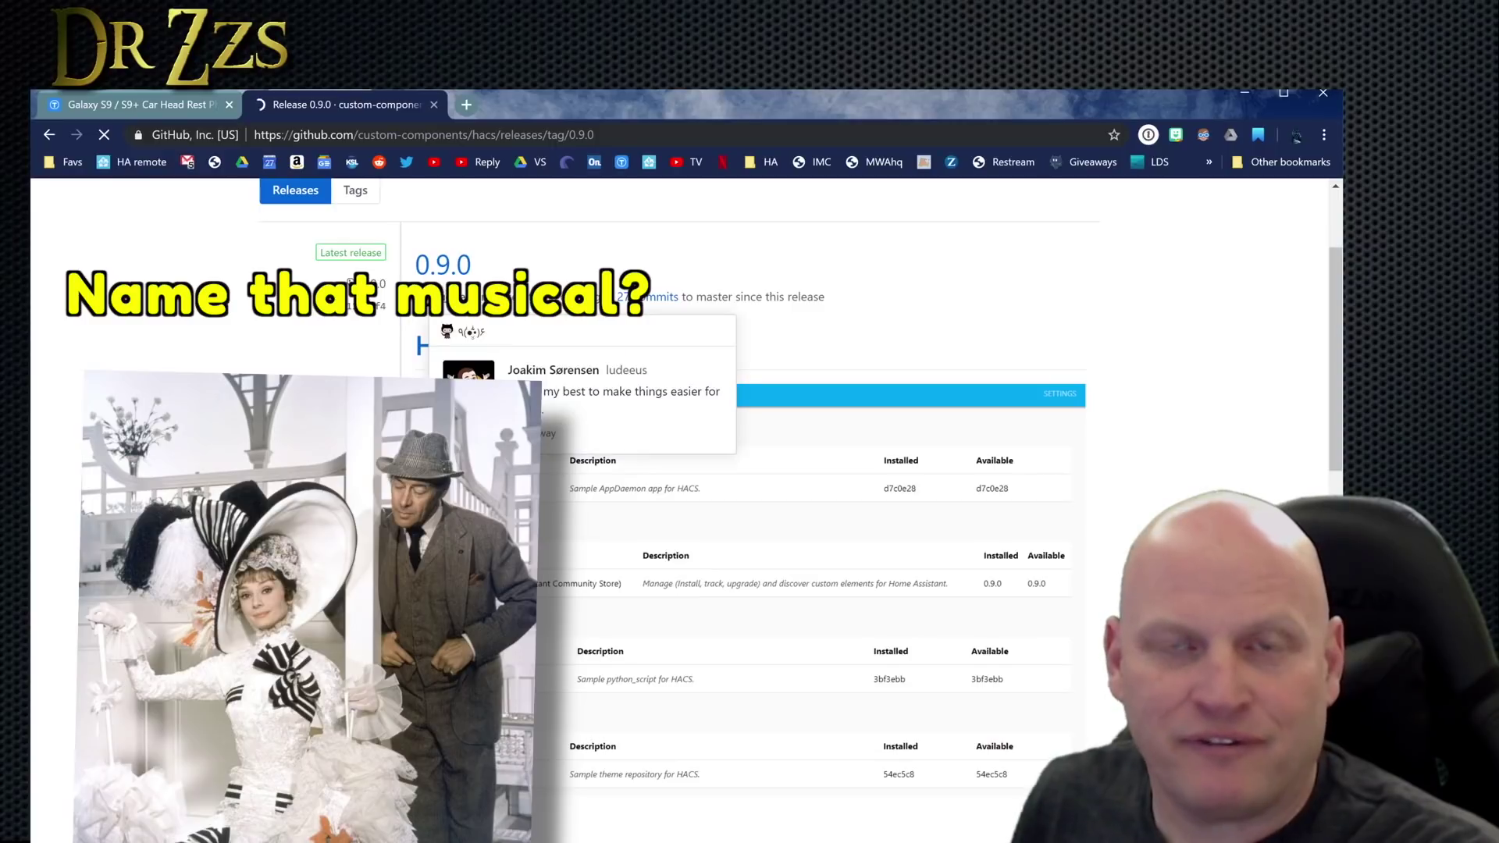
{"action": "left_click", "coordinate": [457, 300]}
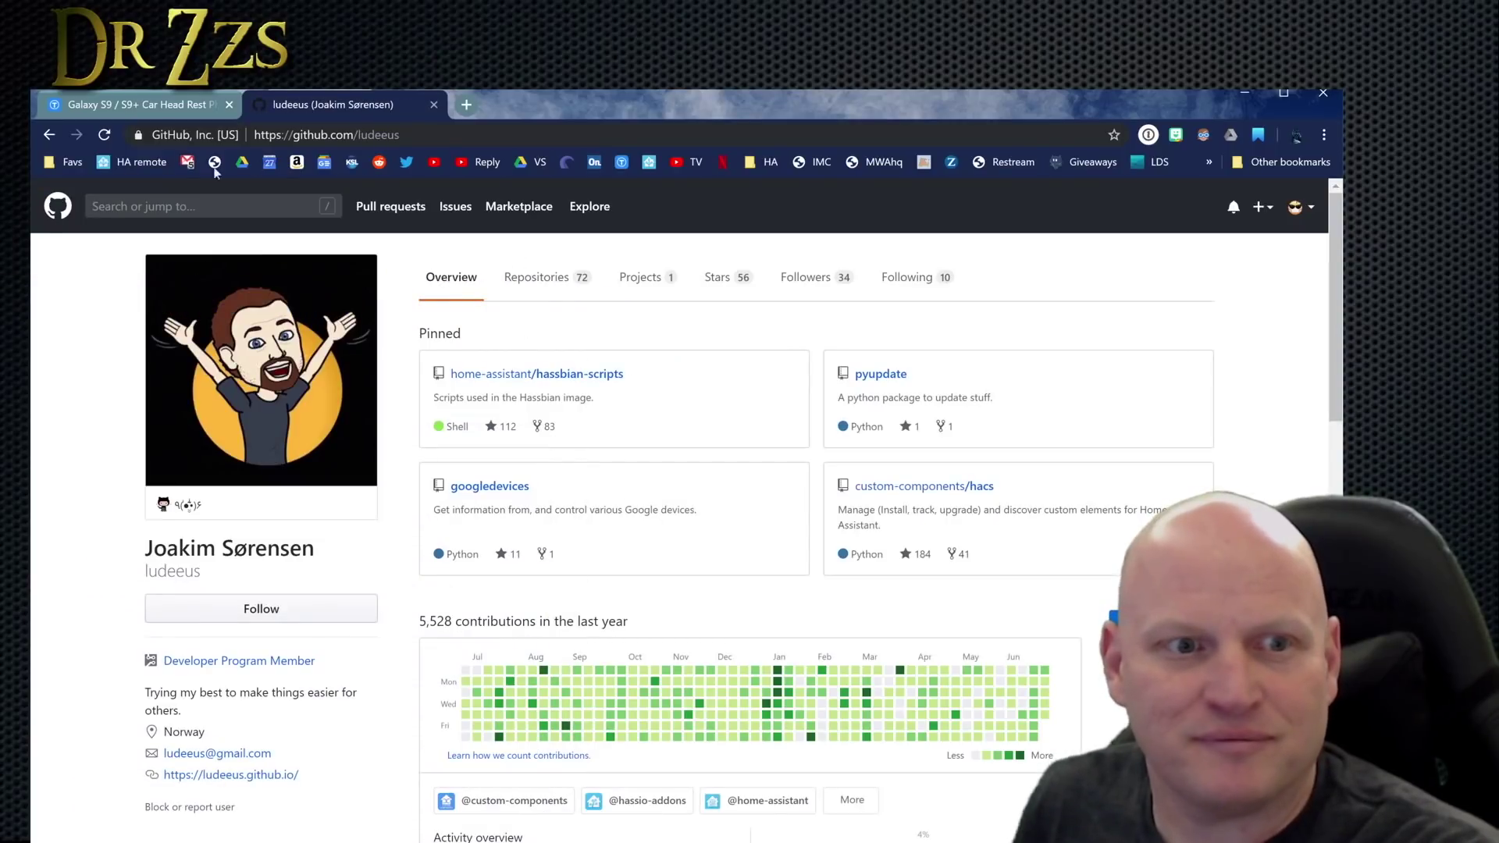
{"action": "left_click", "coordinate": [48, 134]}
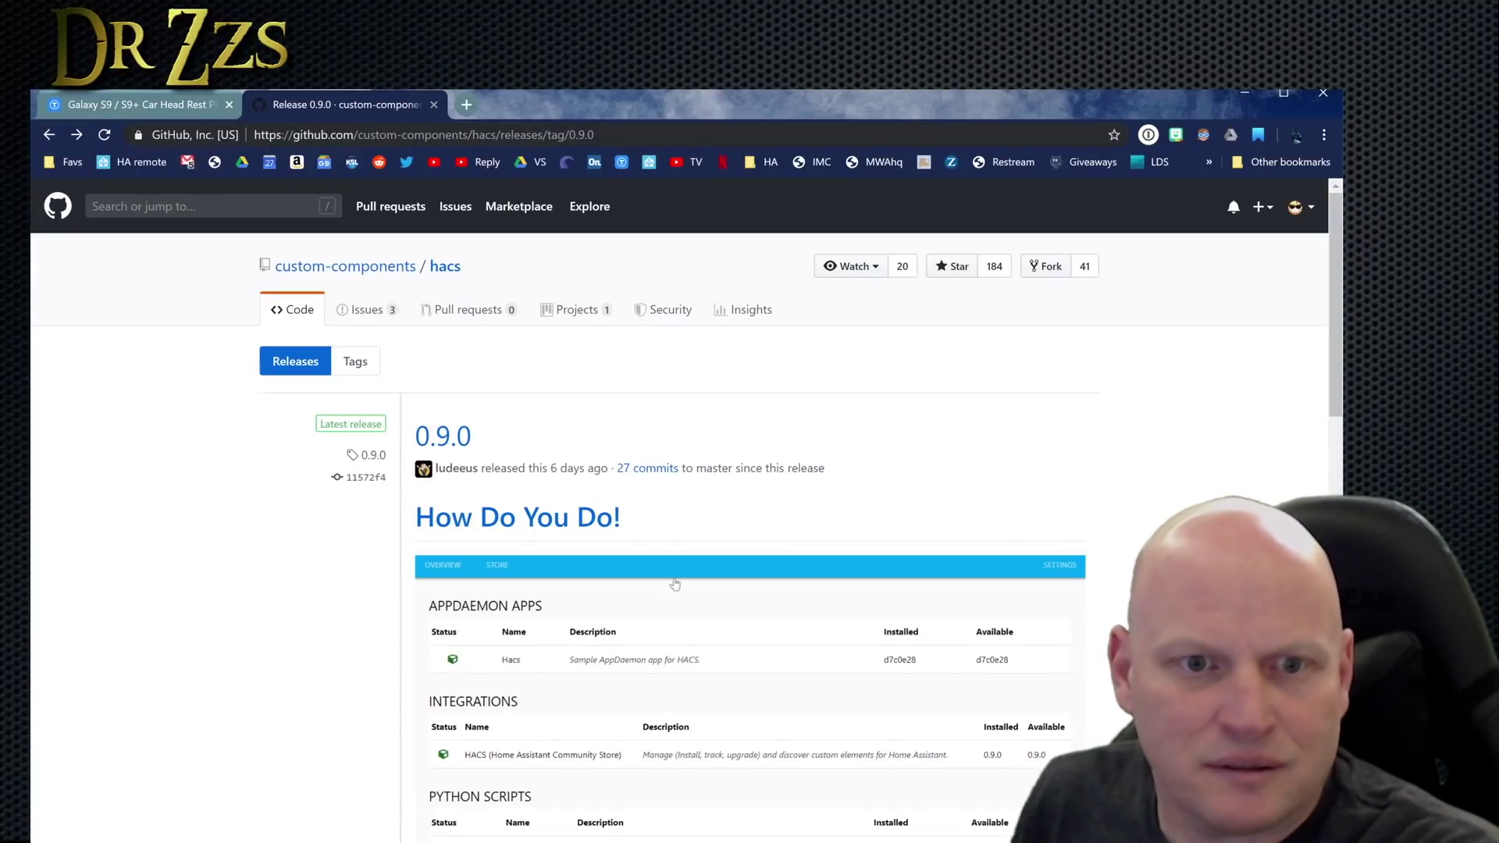
Step: Download the HACS 0.9.0 source code zip and review the manual's extraction and folder placement instructions in Steps 4 and 5
{"action": "scroll", "coordinate": [686, 520], "scroll_direction": "down", "scroll_amount": 20}
{"action": "scroll", "coordinate": [683, 525], "scroll_direction": "down", "scroll_amount": 3}
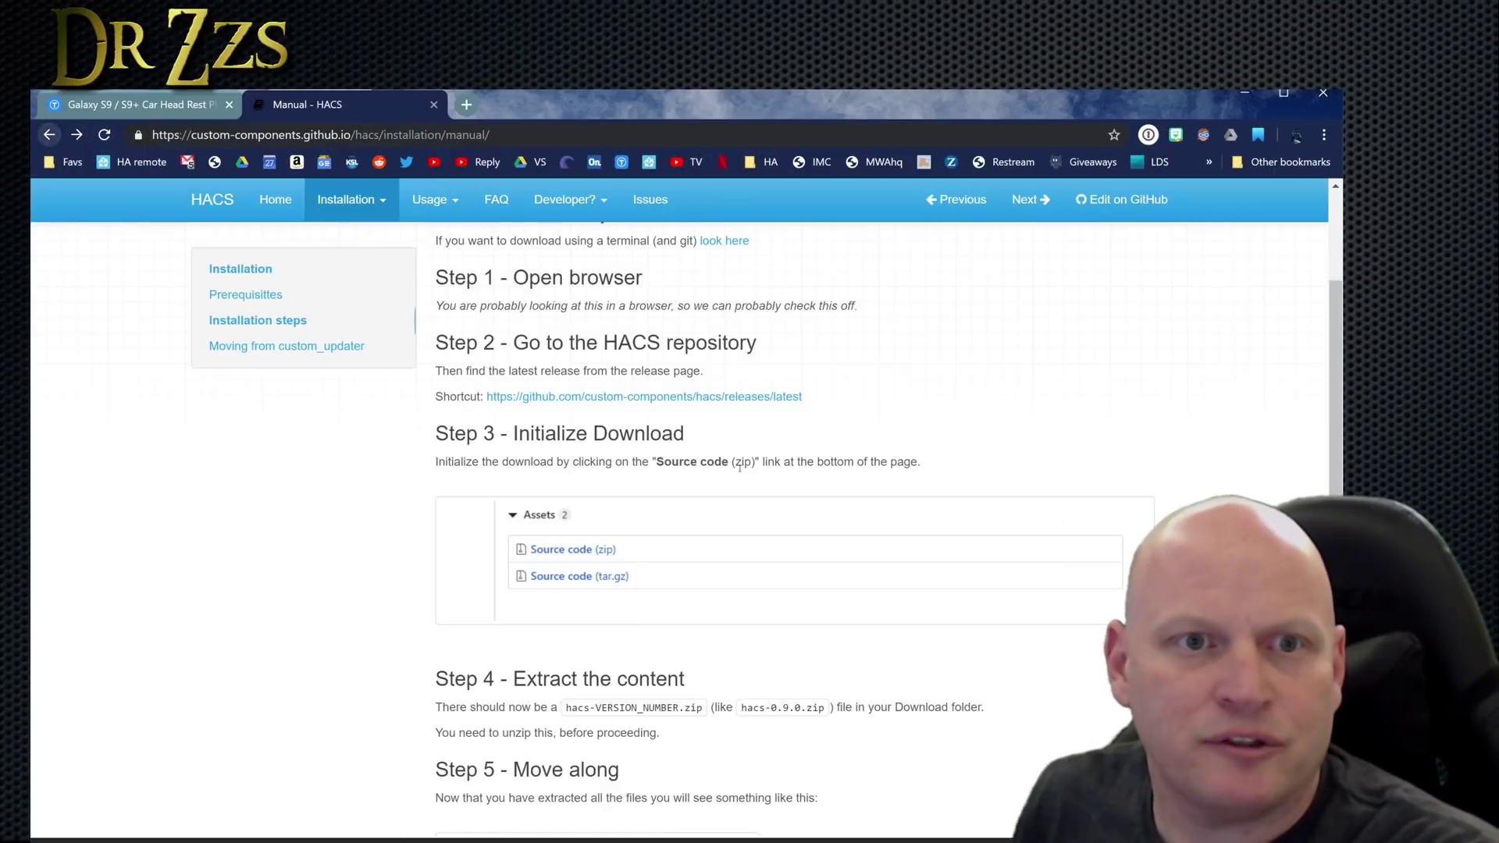
{"action": "scroll", "coordinate": [742, 474], "scroll_direction": "down", "scroll_amount": 3}
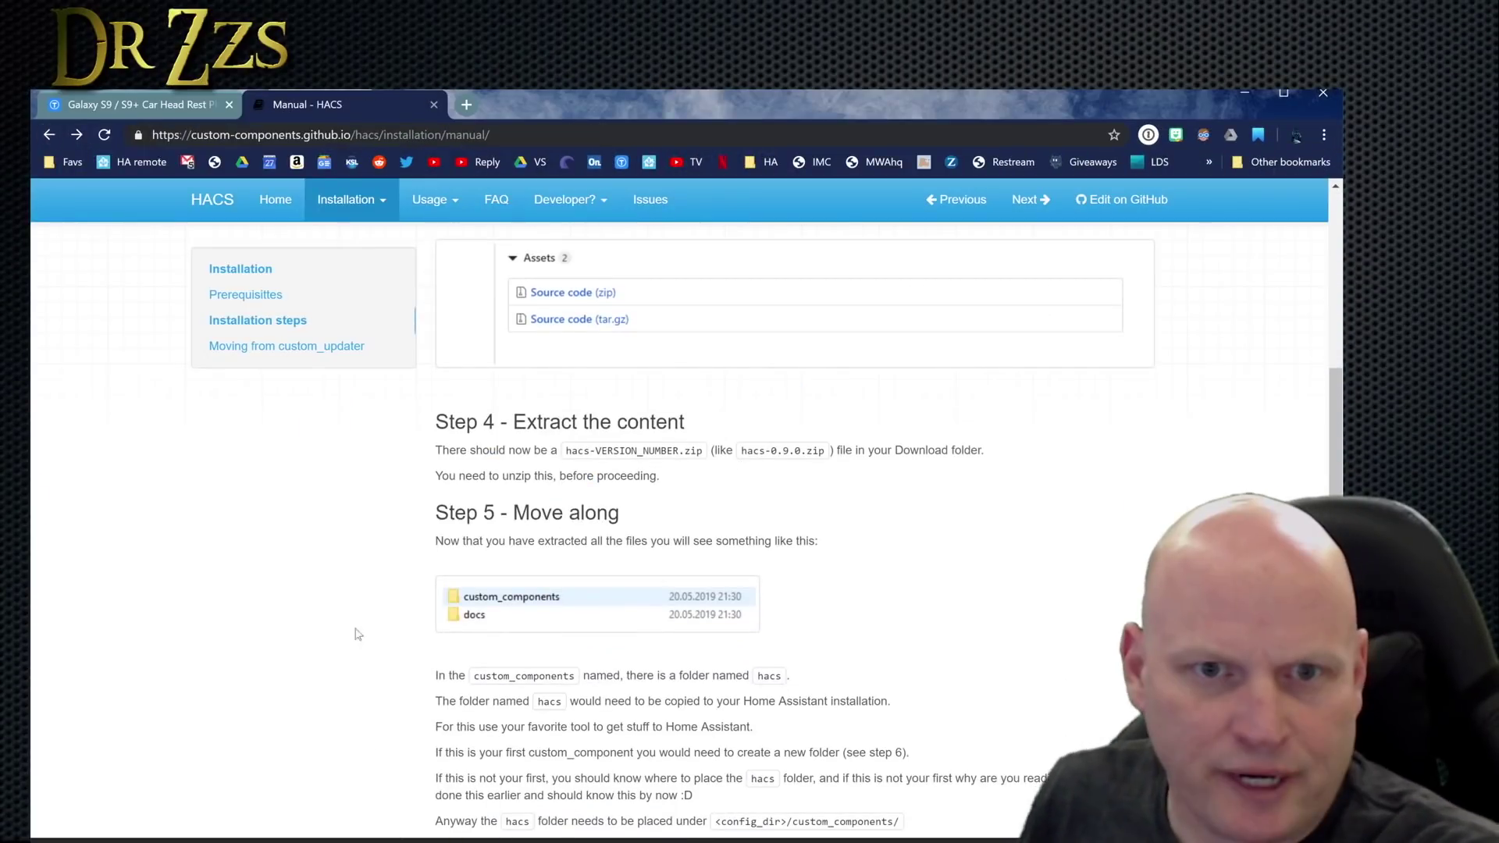
{"action": "left_click", "coordinate": [654, 183]}
{"action": "left_click", "coordinate": [756, 551]}
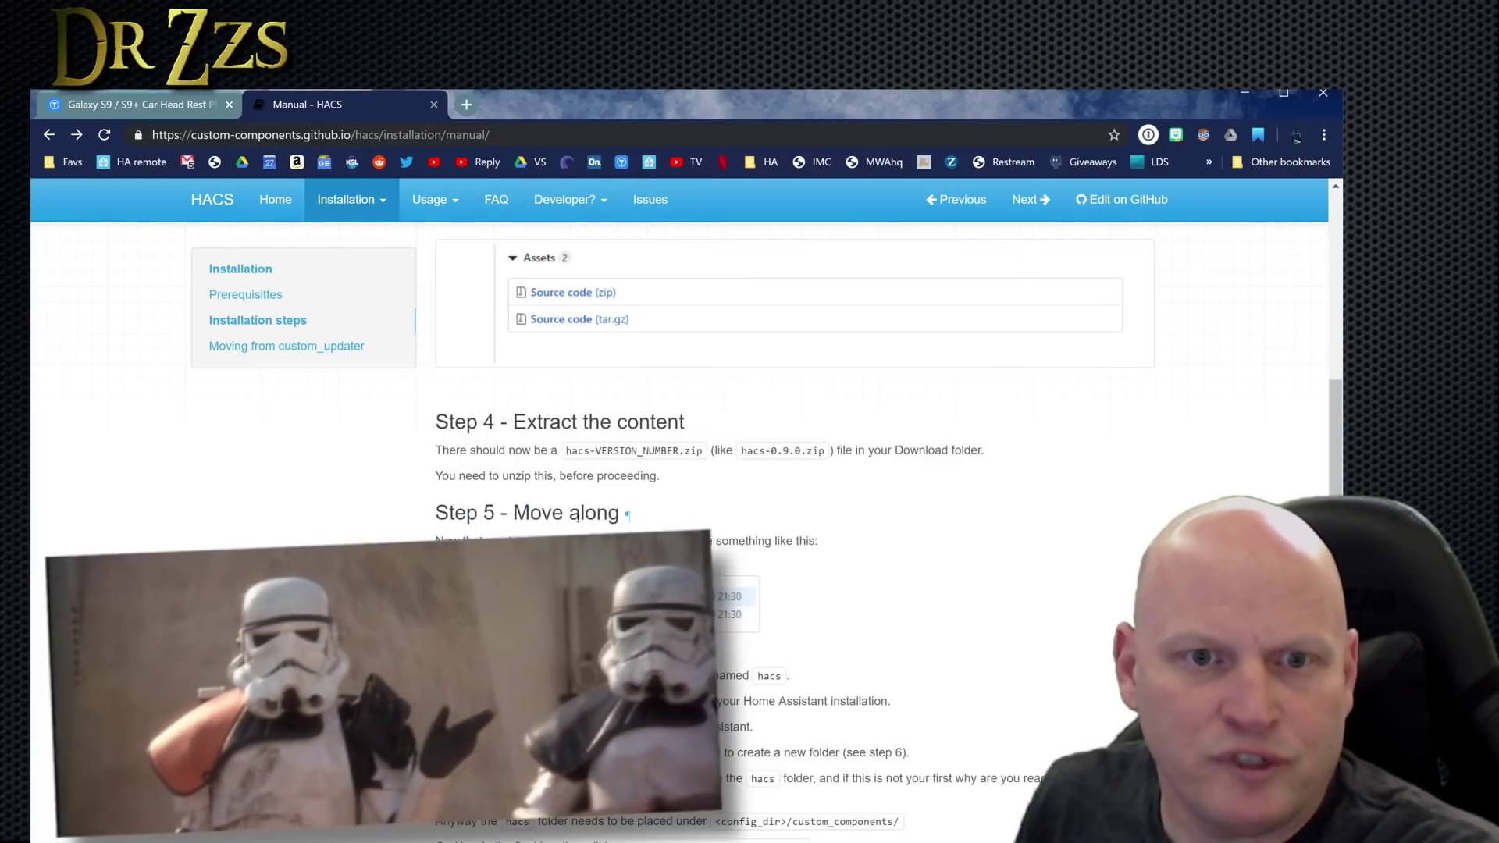
{"action": "scroll", "coordinate": [476, 468], "scroll_direction": "down", "scroll_amount": 1}
{"action": "scroll", "coordinate": [525, 460], "scroll_direction": "down", "scroll_amount": 1}
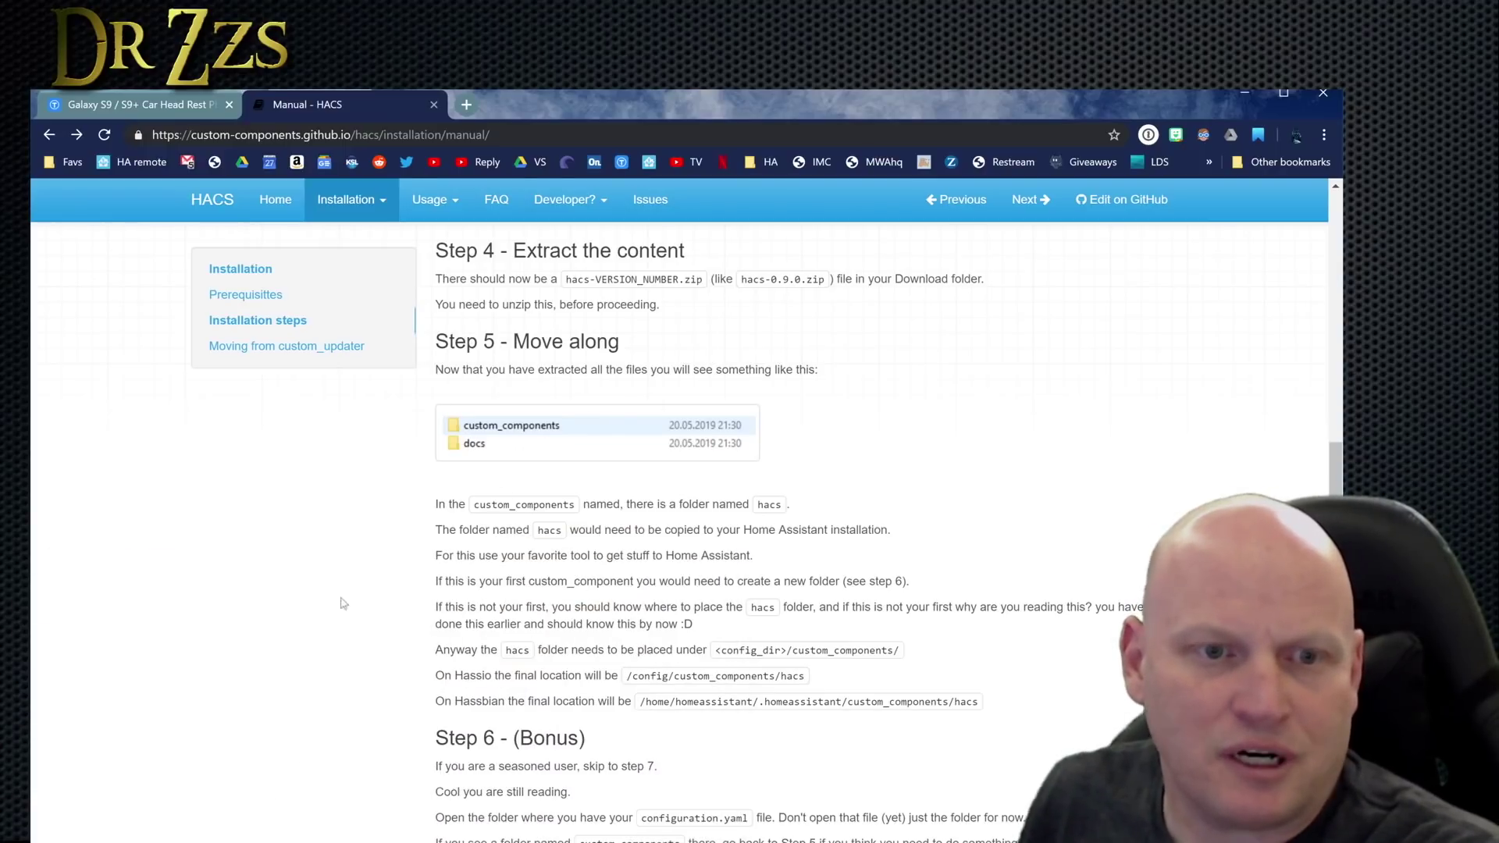
Step: In File Explorer, open the custom_components folder inside the extracted hacs-0.9.0 folder in Downloads, beside the manual
{"action": "key", "text": "alt+Tab"}
{"action": "left_click", "coordinate": [525, 384]}
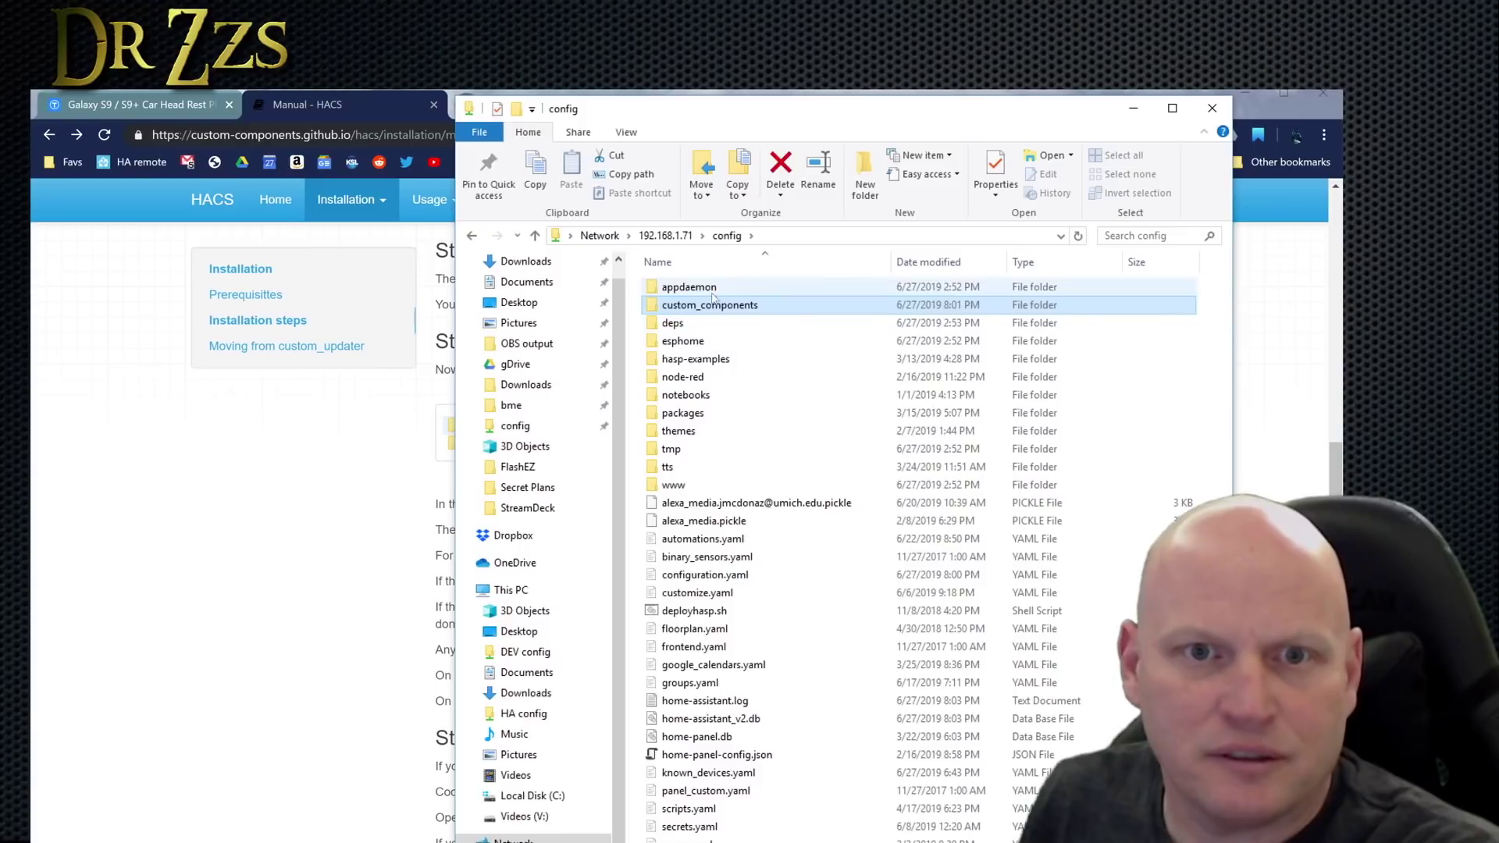
{"action": "double_click", "coordinate": [687, 773]}
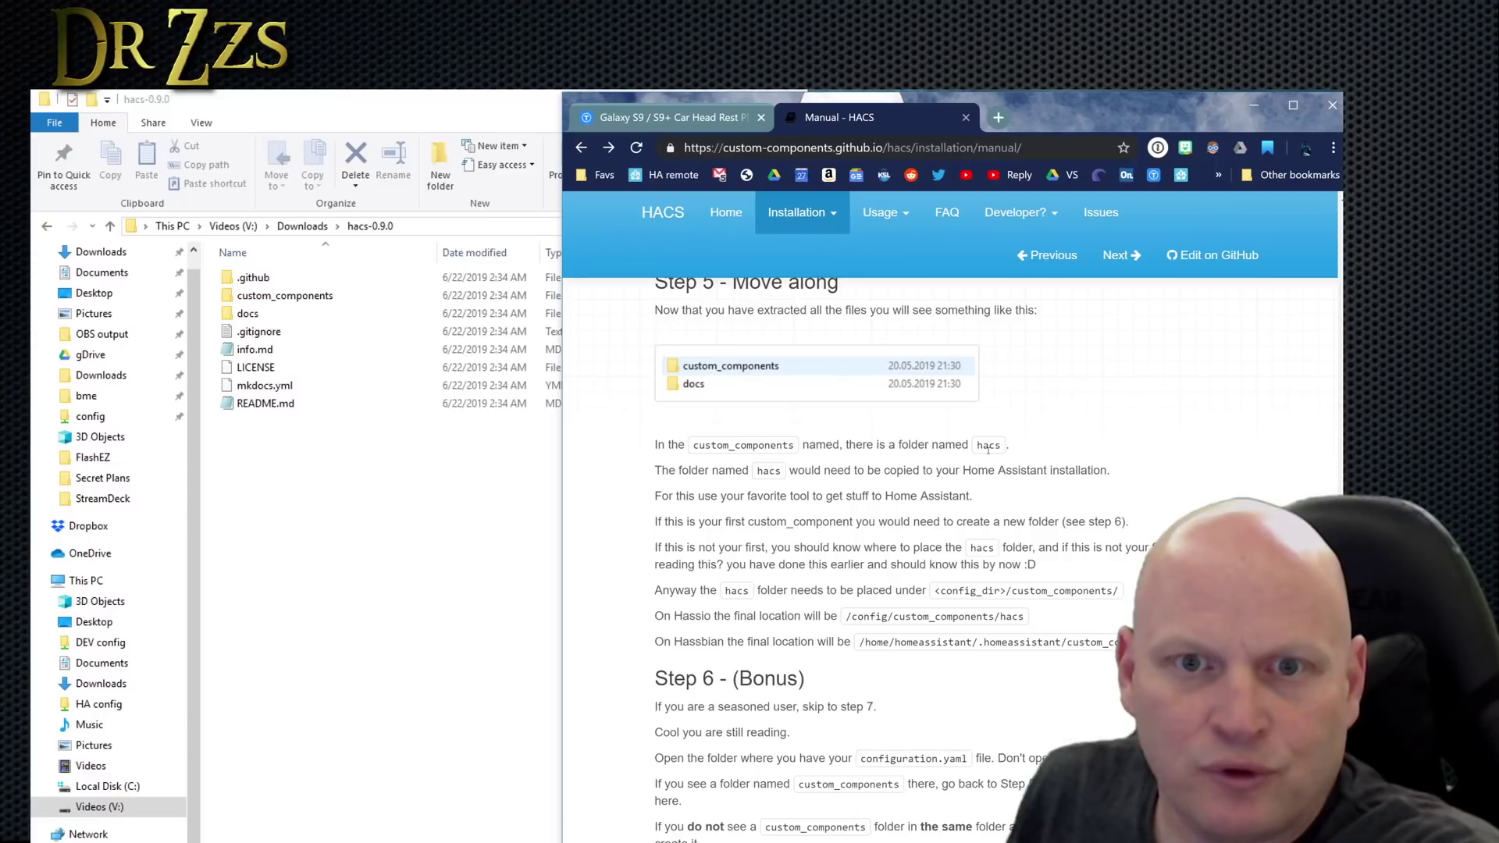
{"action": "double_click", "coordinate": [285, 295]}
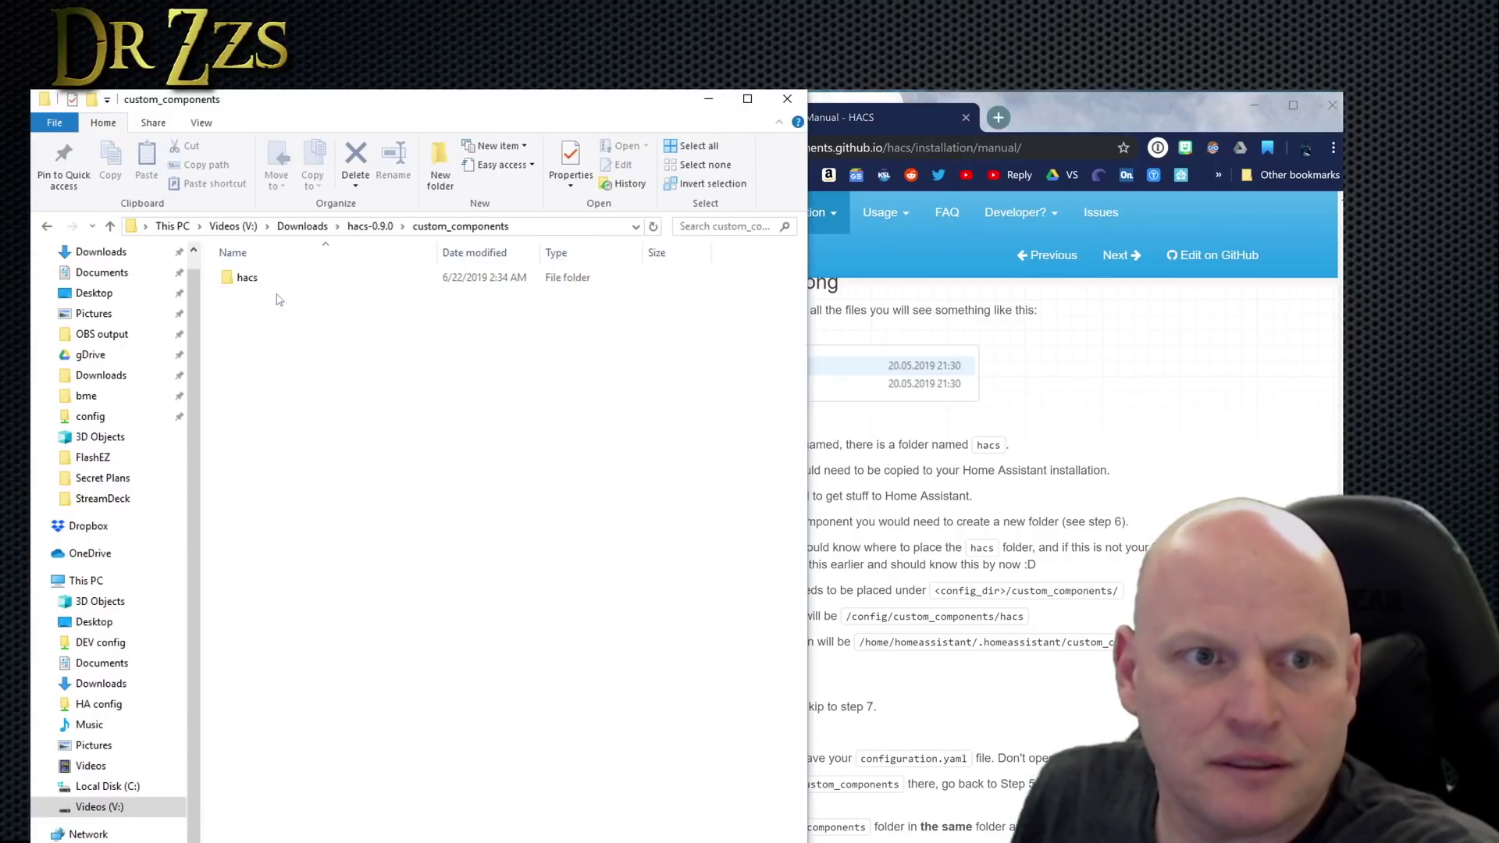
{"action": "left_click", "coordinate": [328, 278]}
{"action": "left_click", "coordinate": [1117, 435]}
{"action": "key", "text": "alt+Tab"}
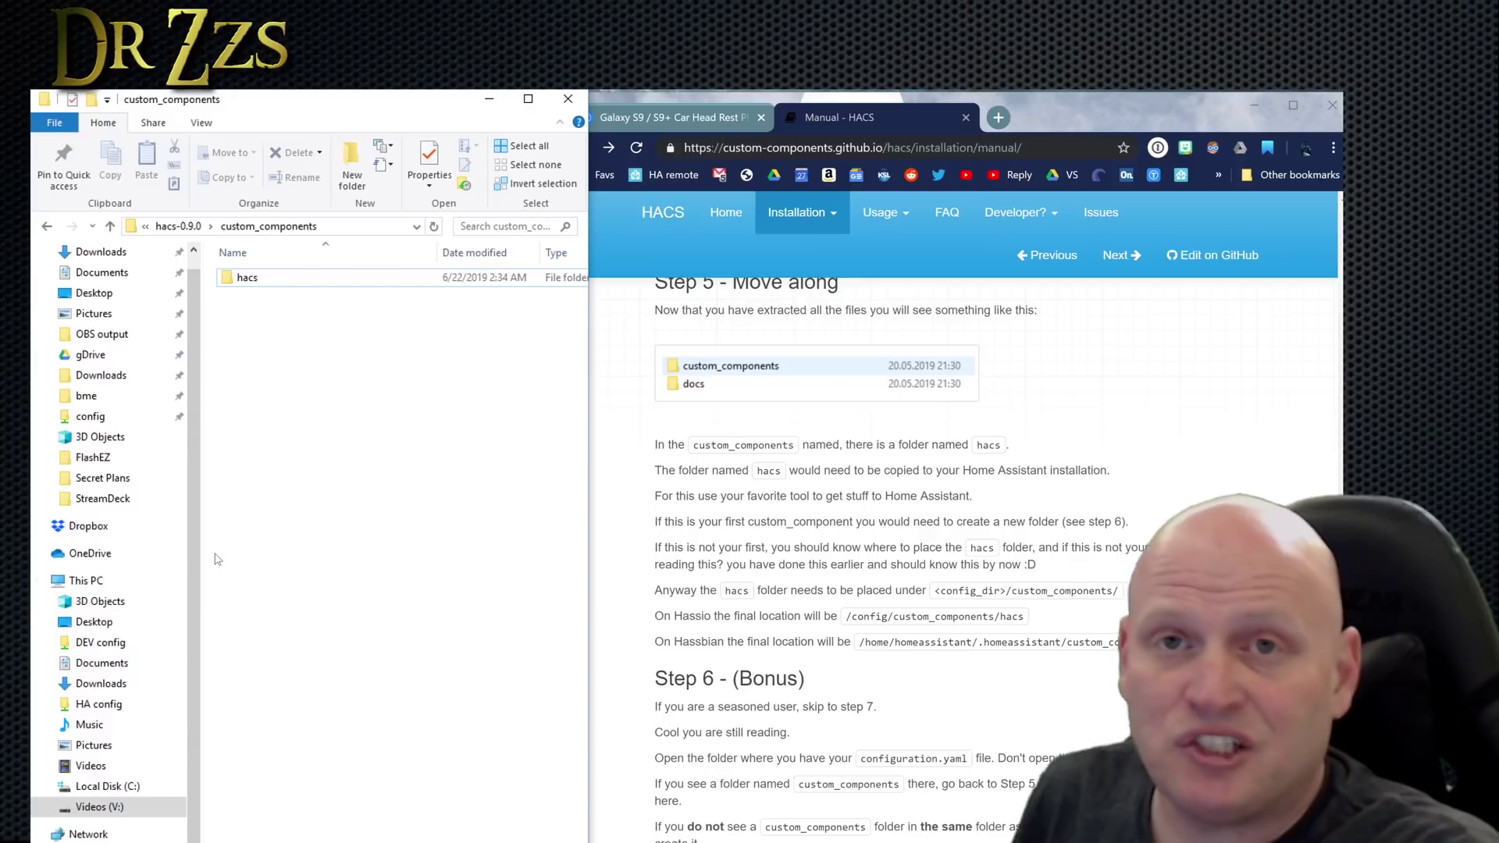
Step: Copy the hacs folder from the extracted download into custom_components inside the Home Assistant config folder
{"action": "left_click", "coordinate": [112, 423]}
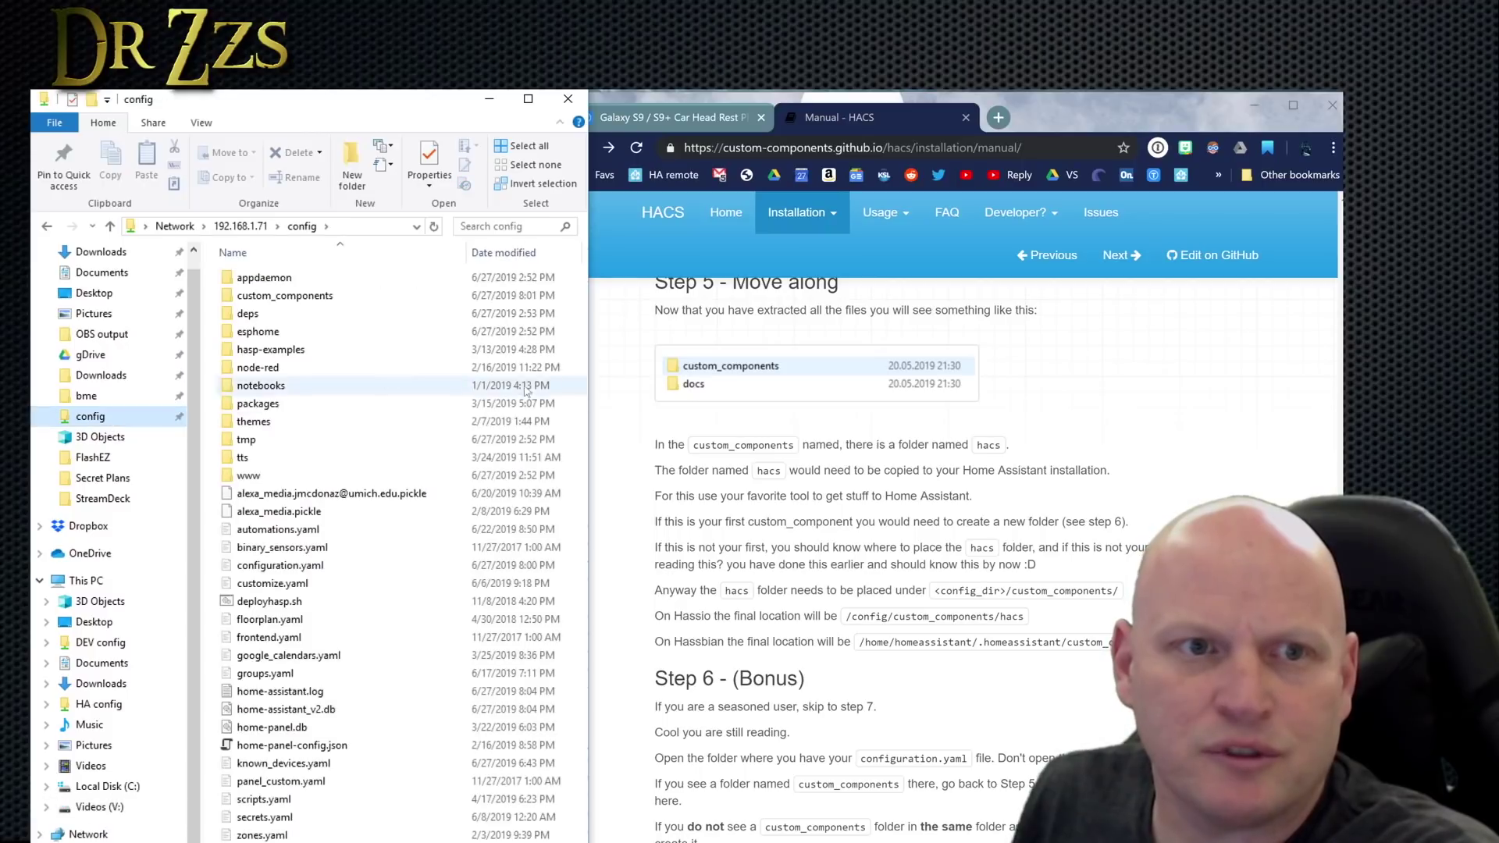
{"action": "key", "text": "alt+Left"}
{"action": "key", "text": "ctrl+c"}
{"action": "key", "text": "alt+Right"}
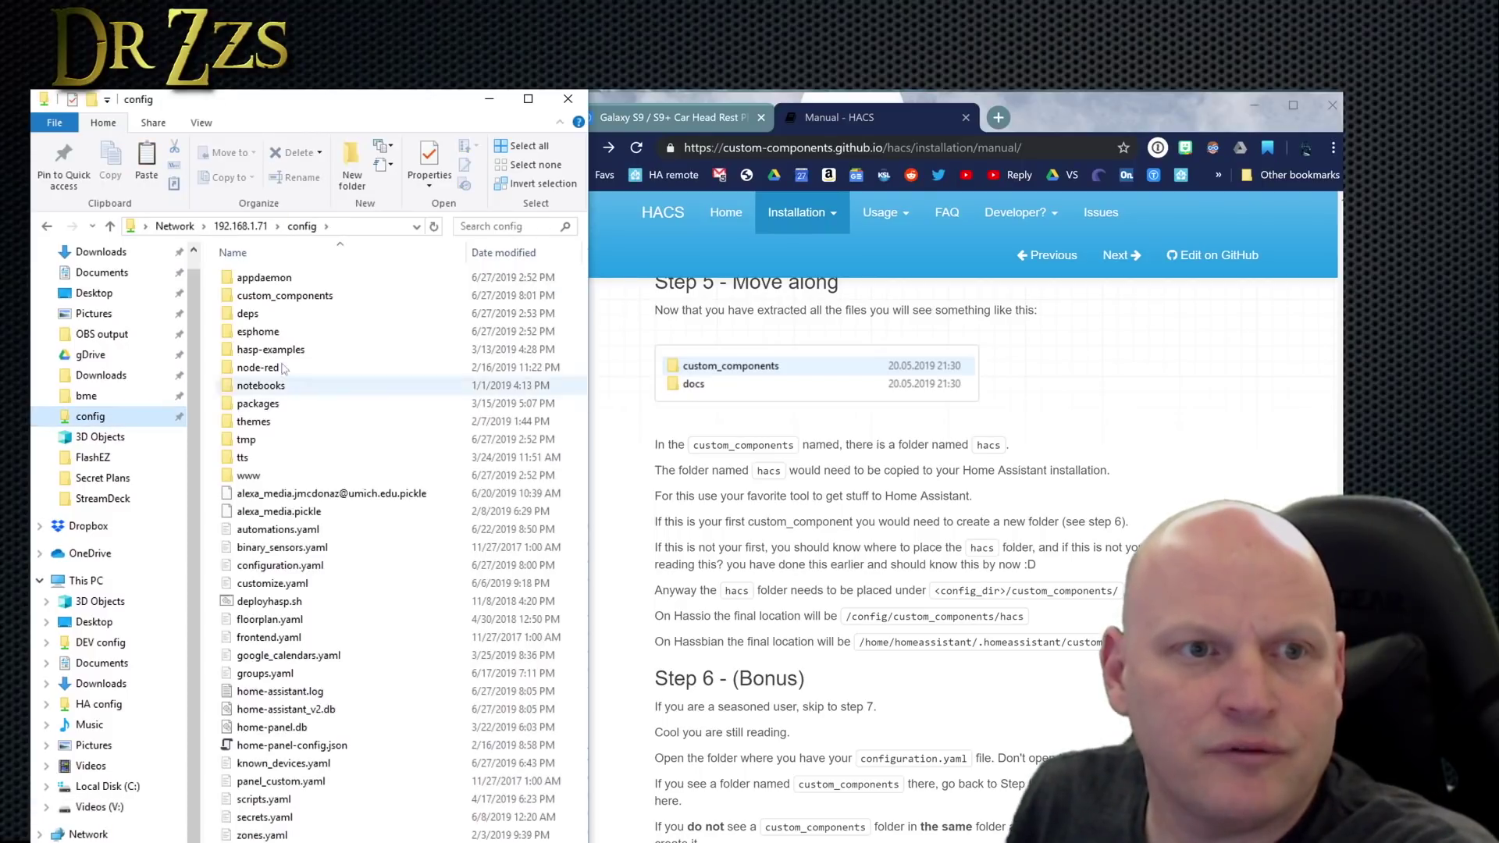
{"action": "double_click", "coordinate": [265, 295]}
{"action": "right_click", "coordinate": [306, 491]}
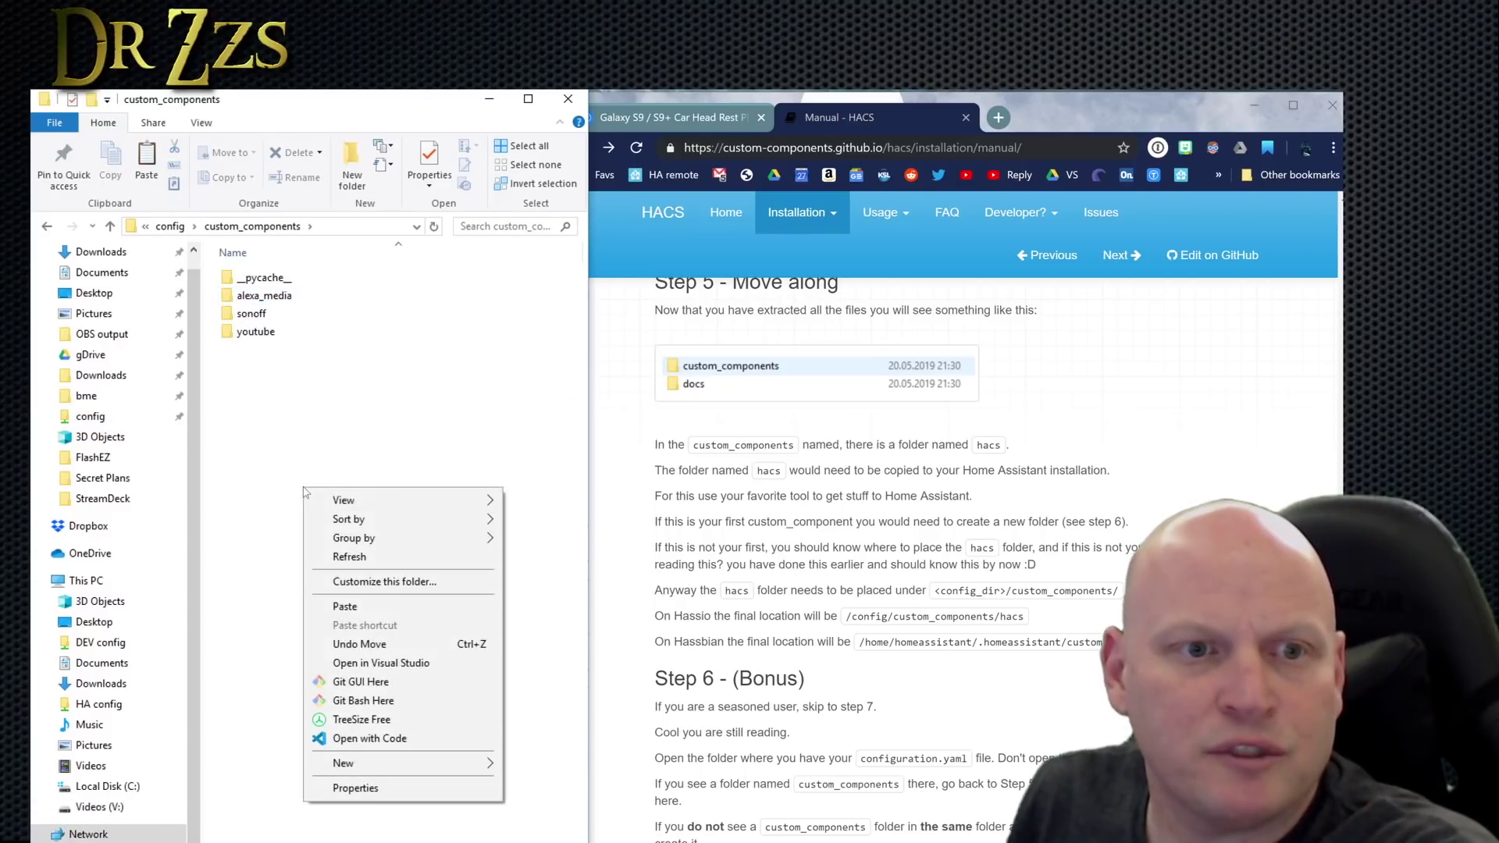
{"action": "left_click", "coordinate": [376, 606]}
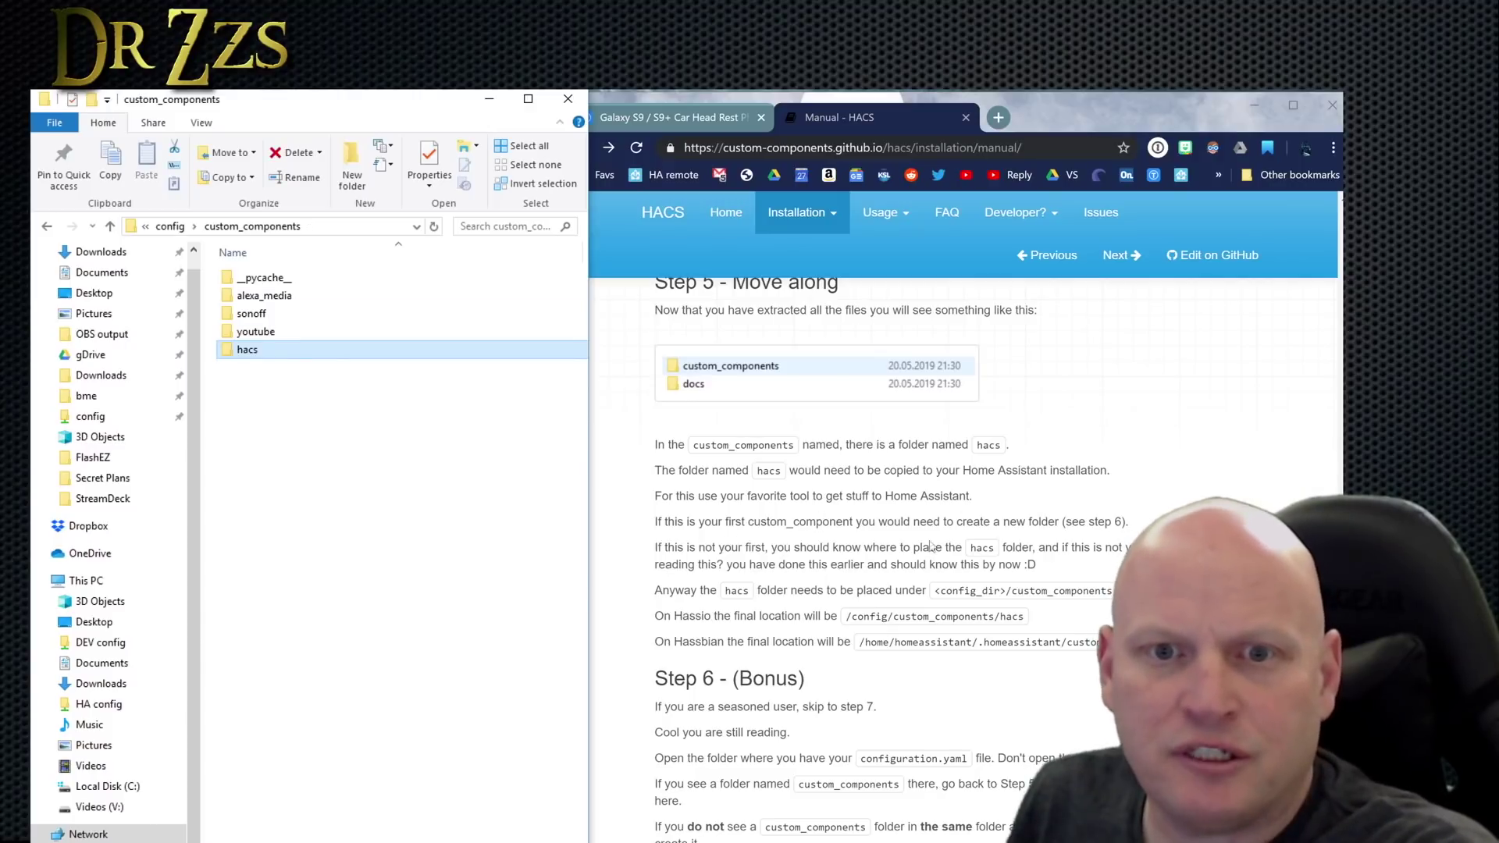
Step: Compare the location of custom_components in the config folder with the manual's Steps 5 and 6, and read the section on moving from custom_updater
{"action": "left_click_drag", "start_coordinate": [854, 521], "coordinate": [745, 522]}
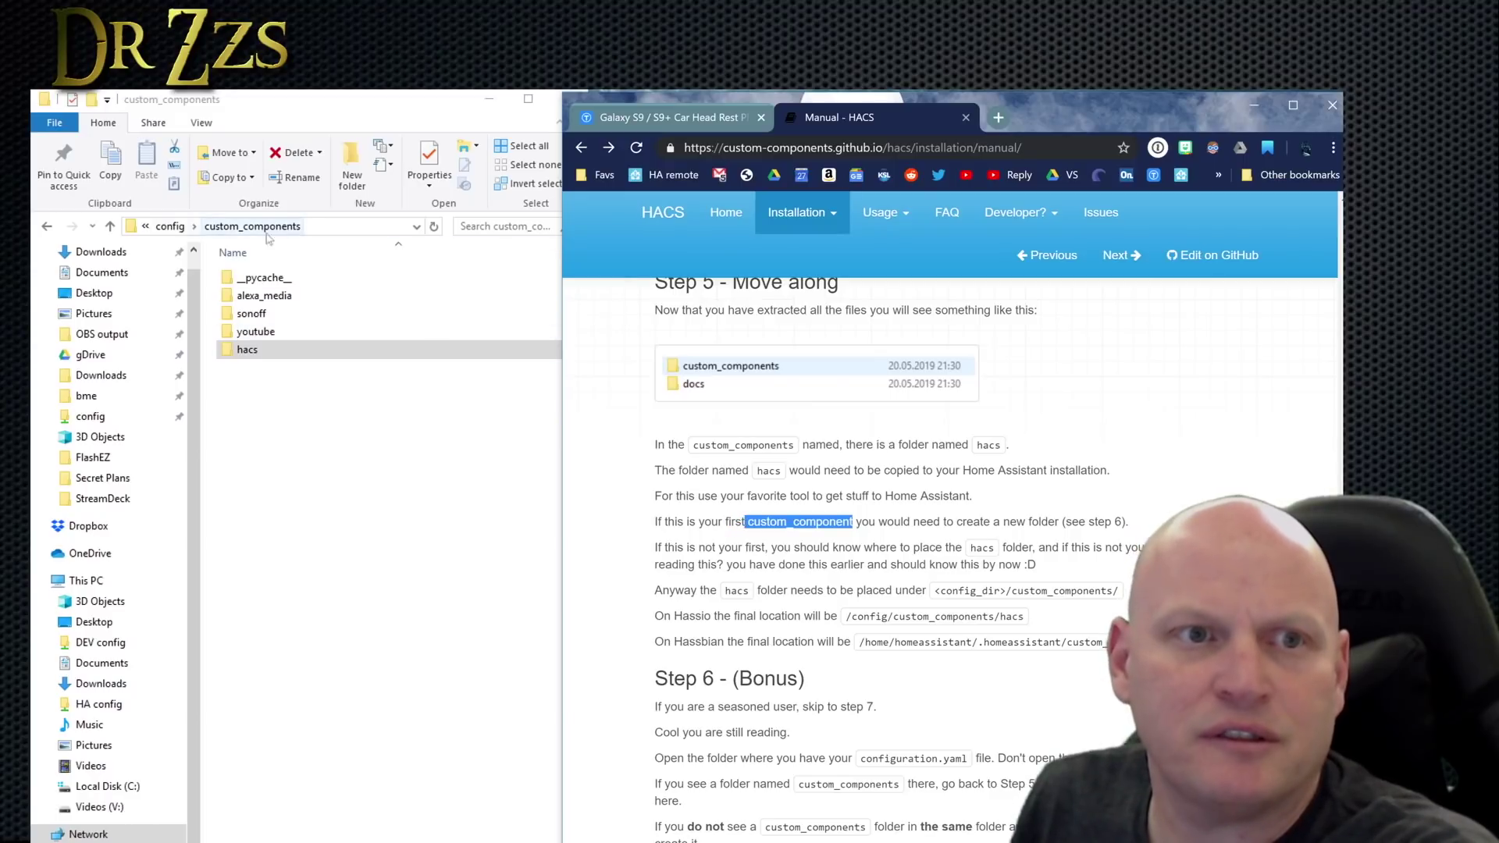
{"action": "left_click", "coordinate": [170, 227]}
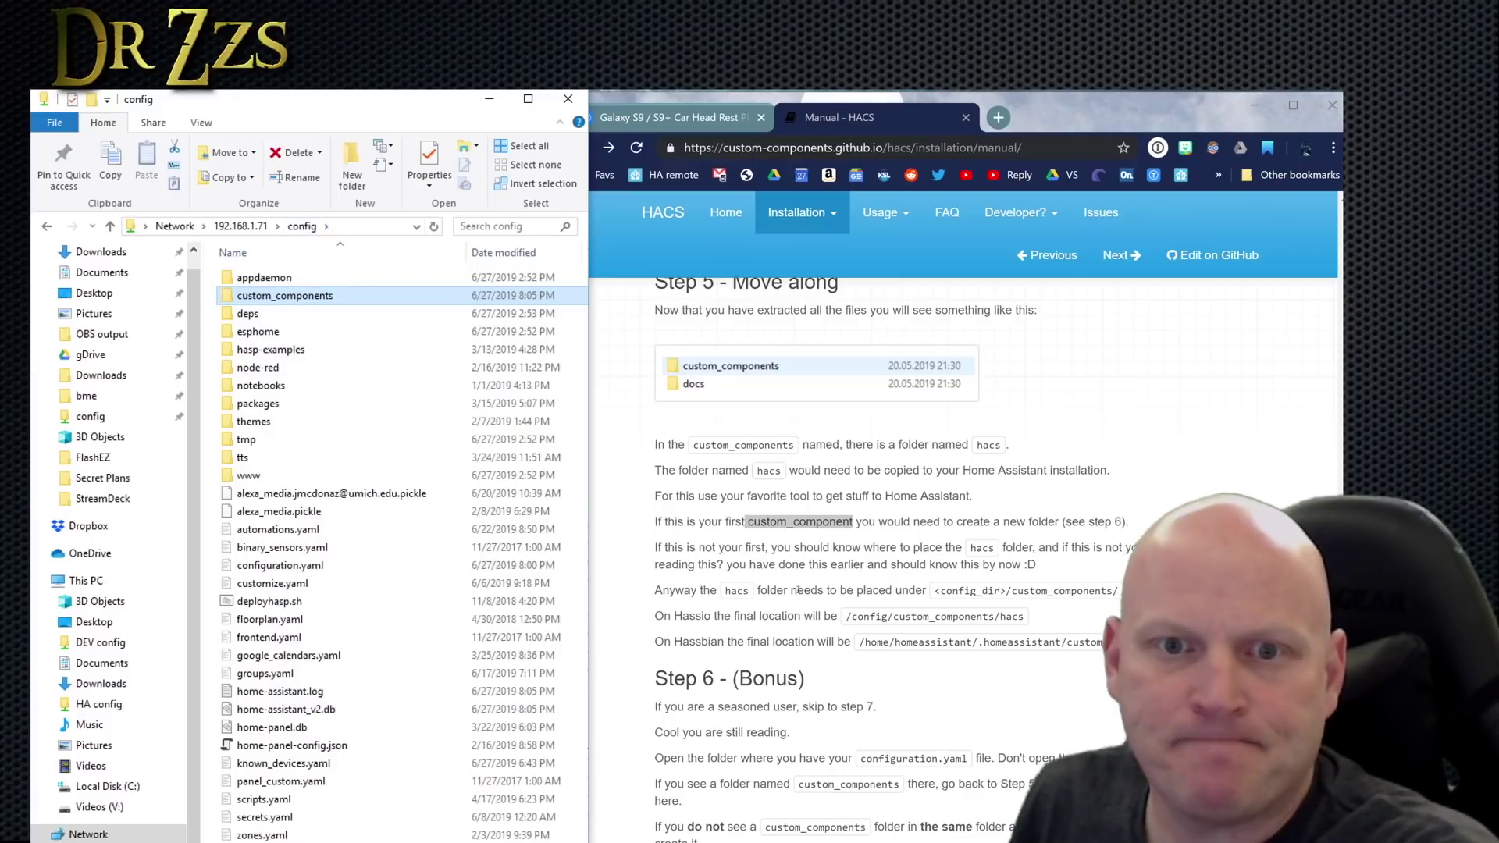
{"action": "scroll", "coordinate": [700, 431], "scroll_direction": "down", "scroll_amount": 2}
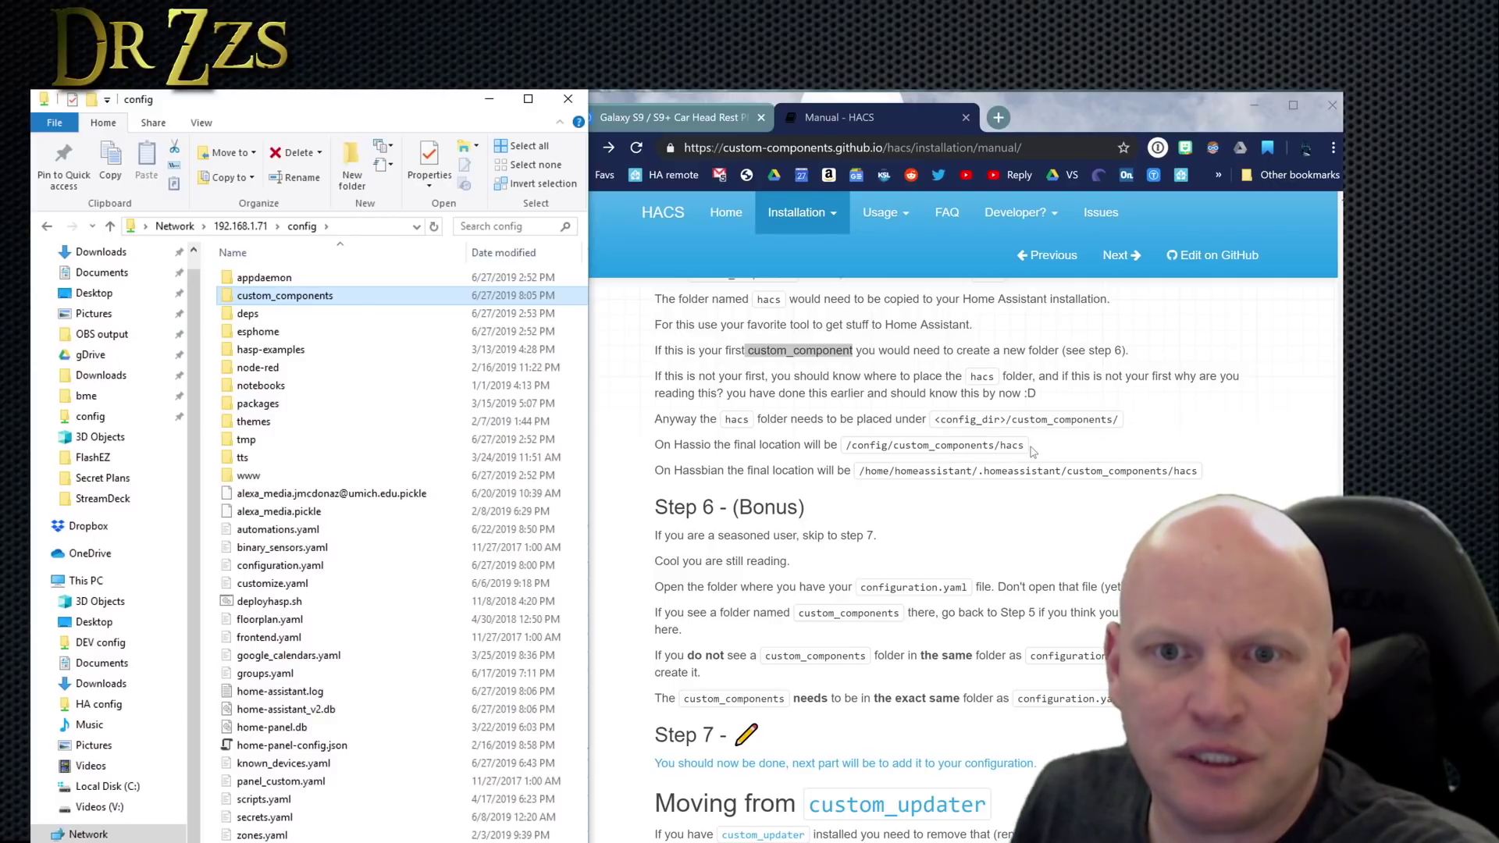
{"action": "double_click", "coordinate": [304, 295]}
{"action": "double_click", "coordinate": [259, 315]}
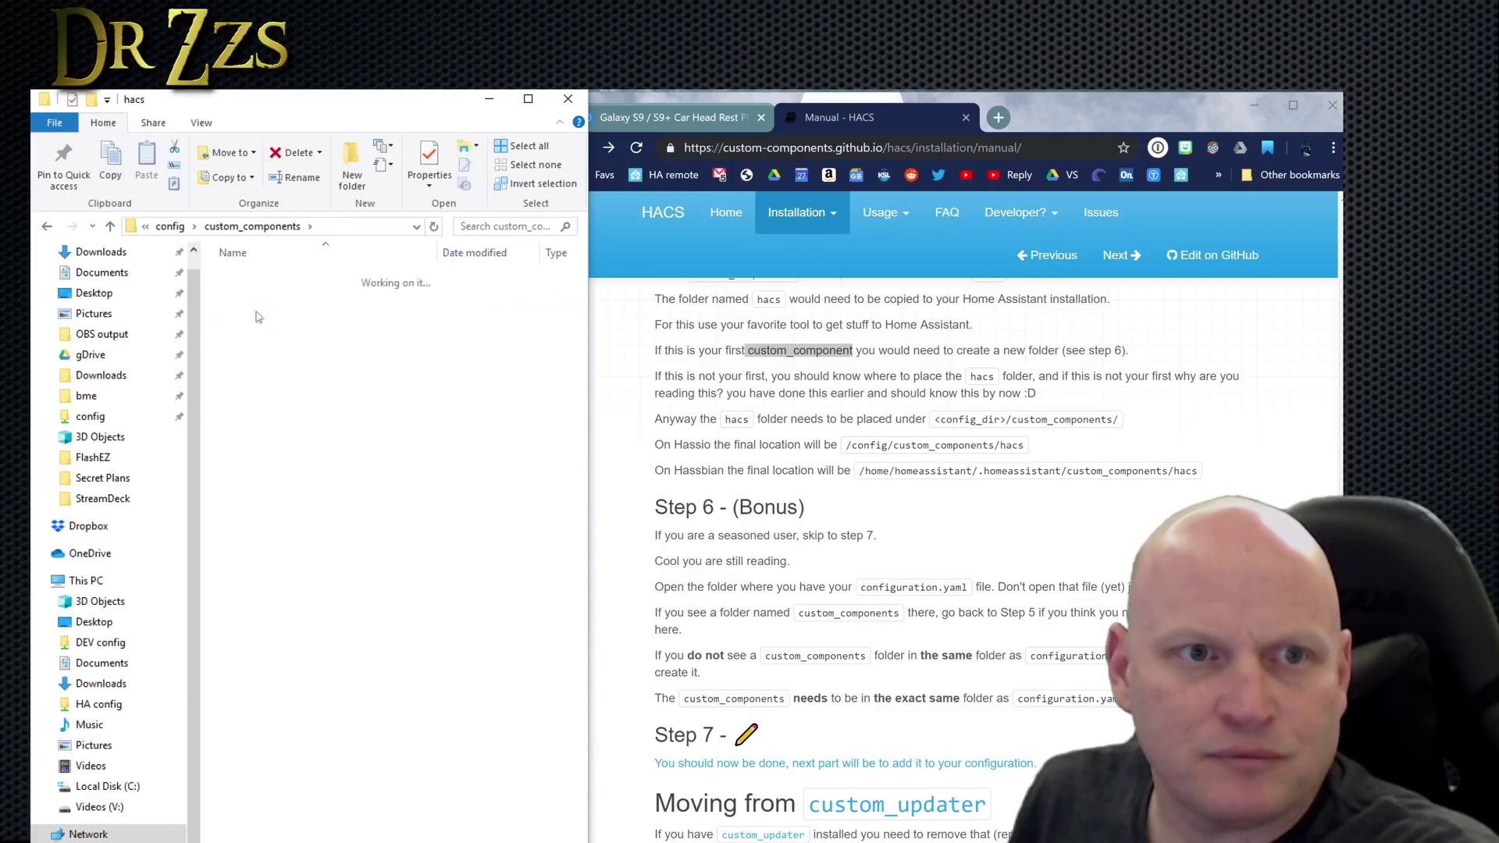
{"action": "left_click", "coordinate": [419, 227]}
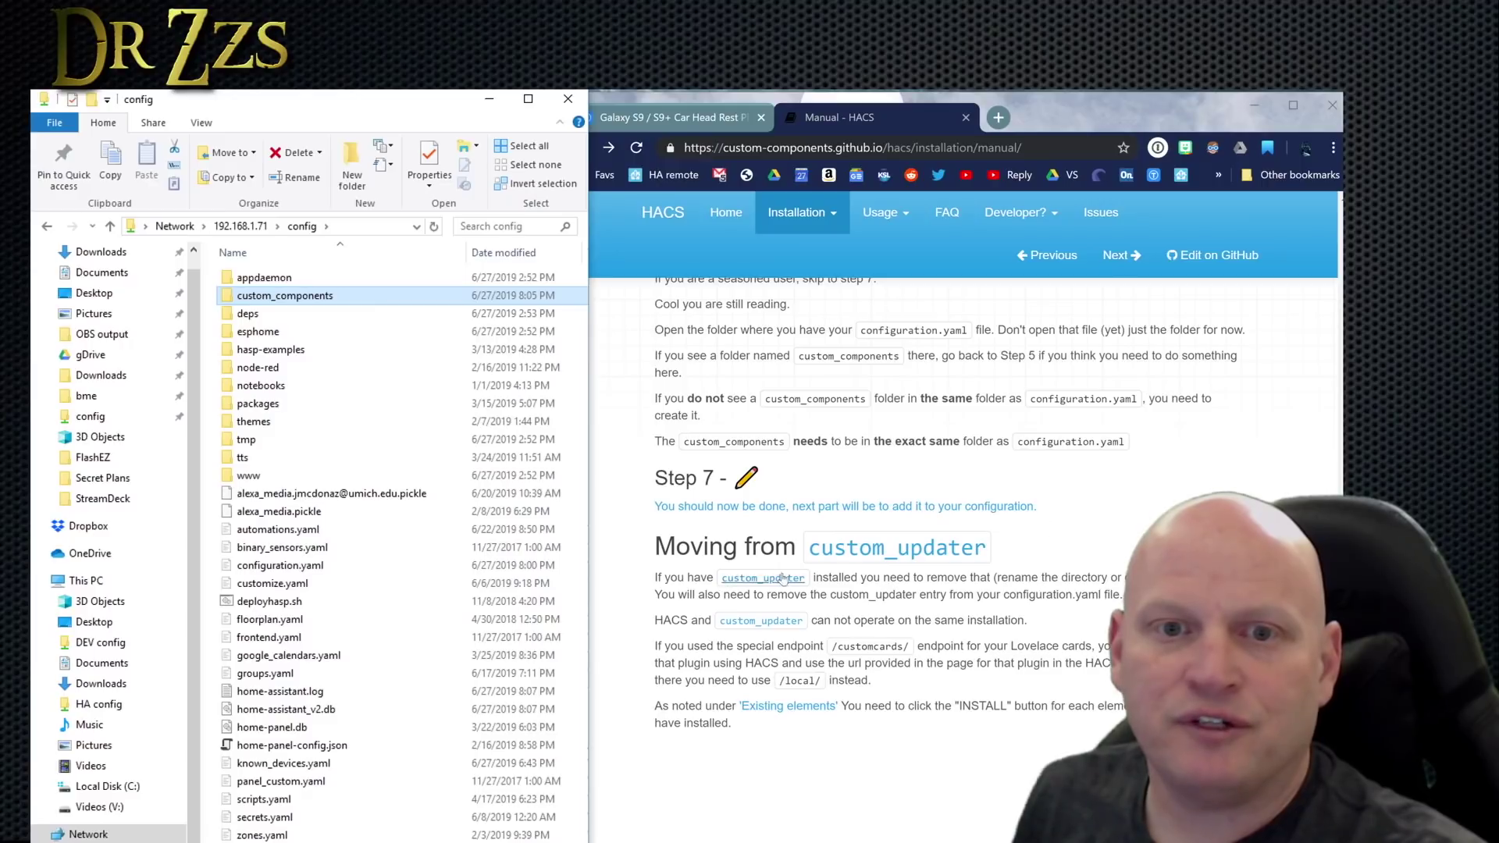
{"action": "scroll", "coordinate": [820, 566], "scroll_direction": "down", "scroll_amount": 1}
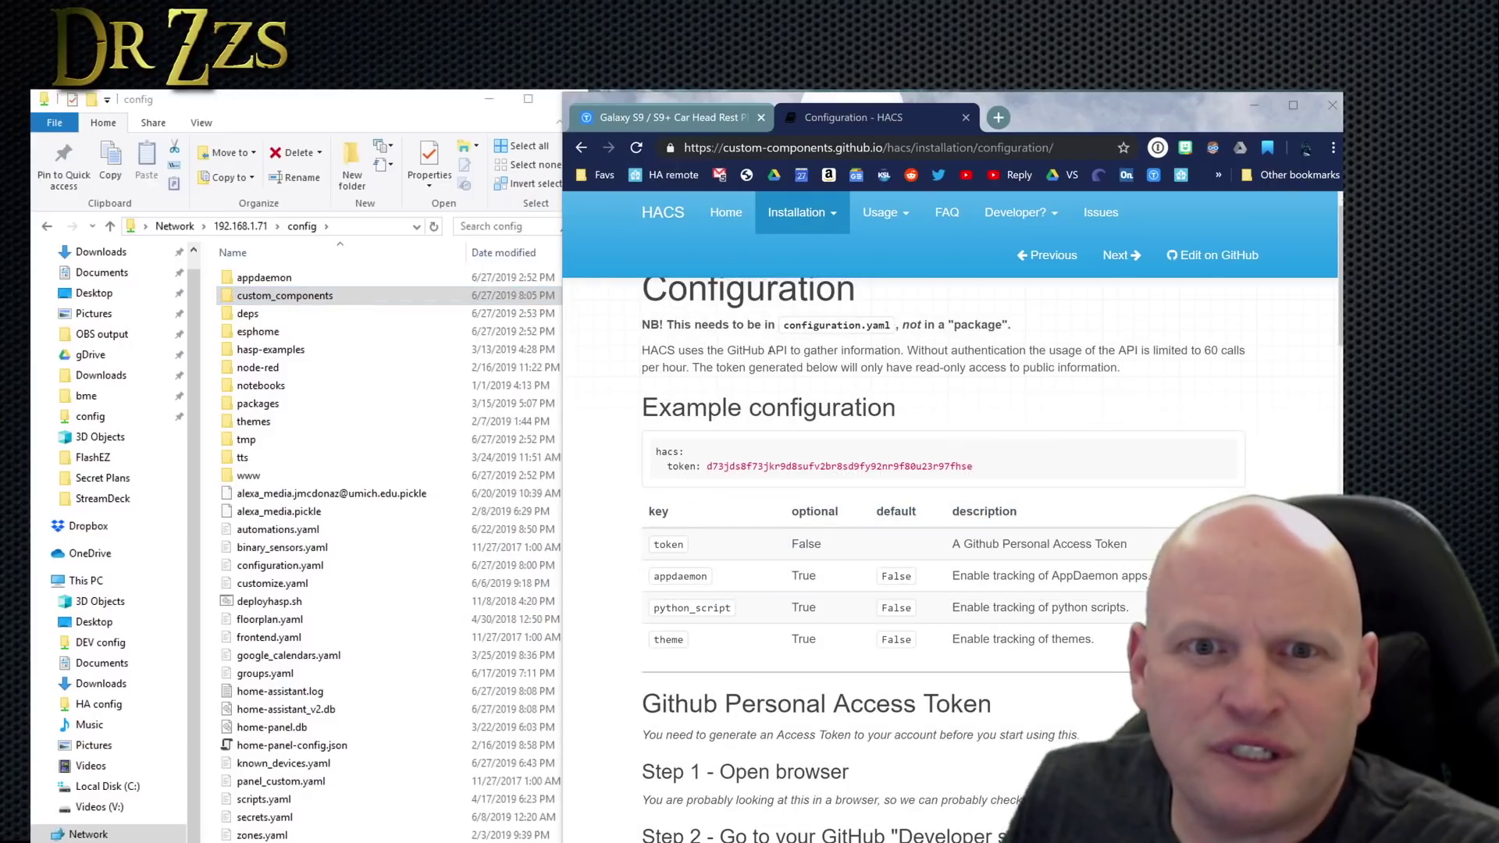
Step: Following the HACS configuration page, start a new GitHub personal access token and confirm access with the account password
{"action": "scroll", "coordinate": [732, 396], "scroll_direction": "down", "scroll_amount": 4}
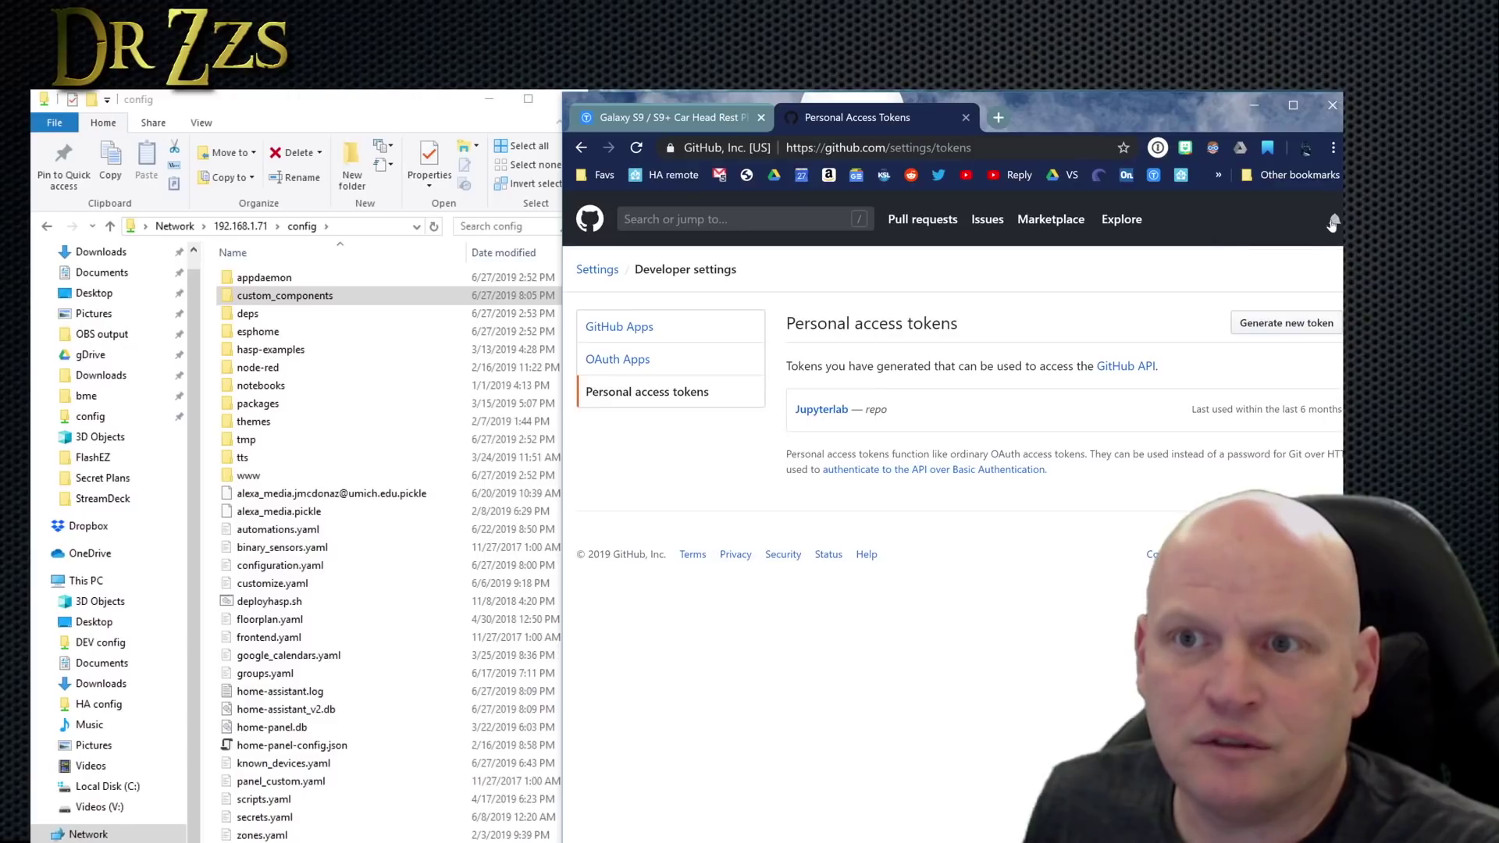
{"action": "left_click", "coordinate": [1270, 326]}
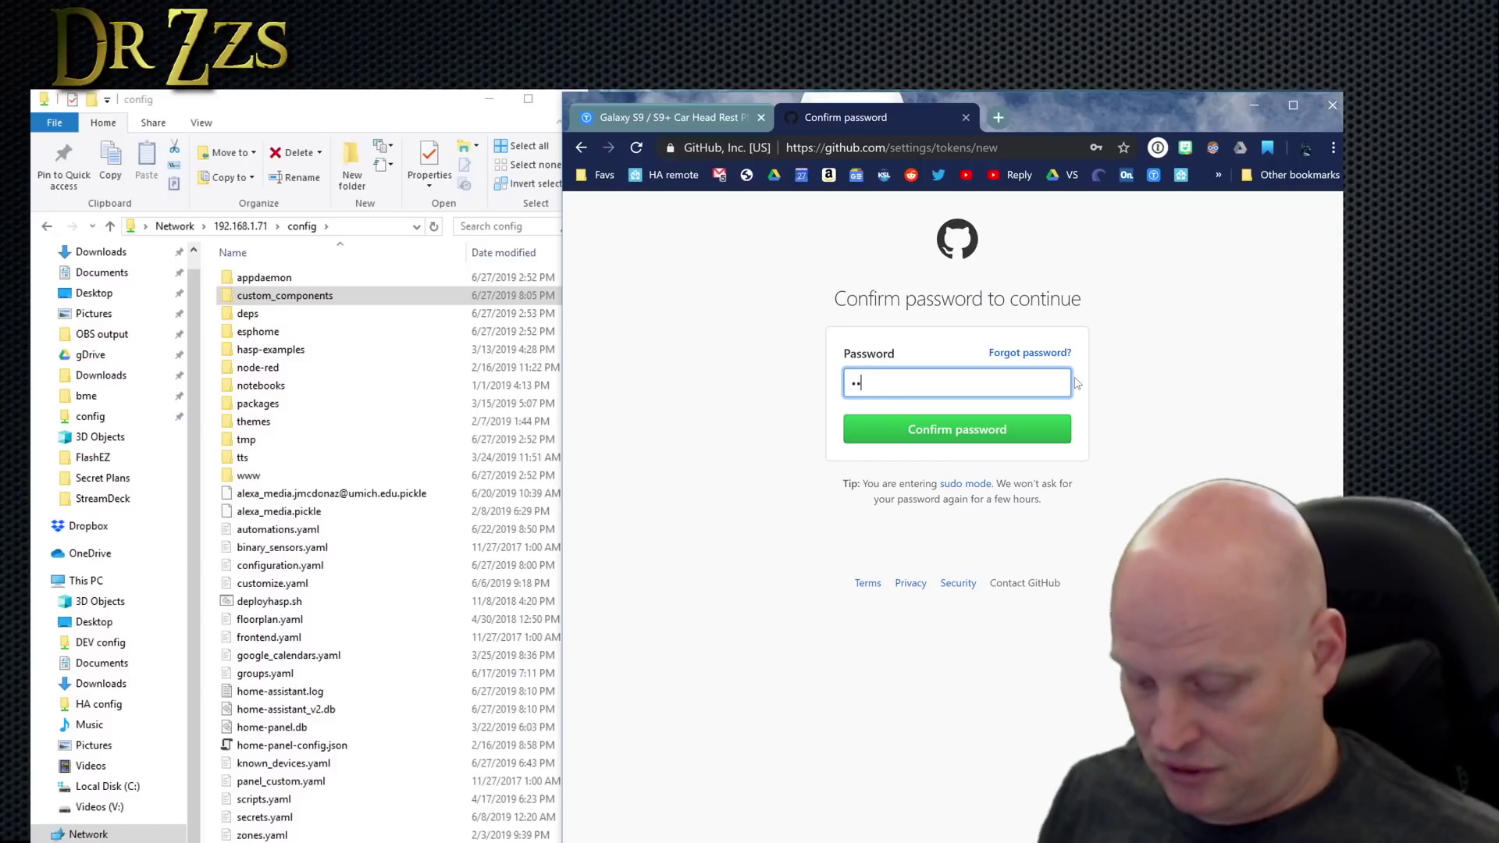
{"action": "key", "text": "Return"}
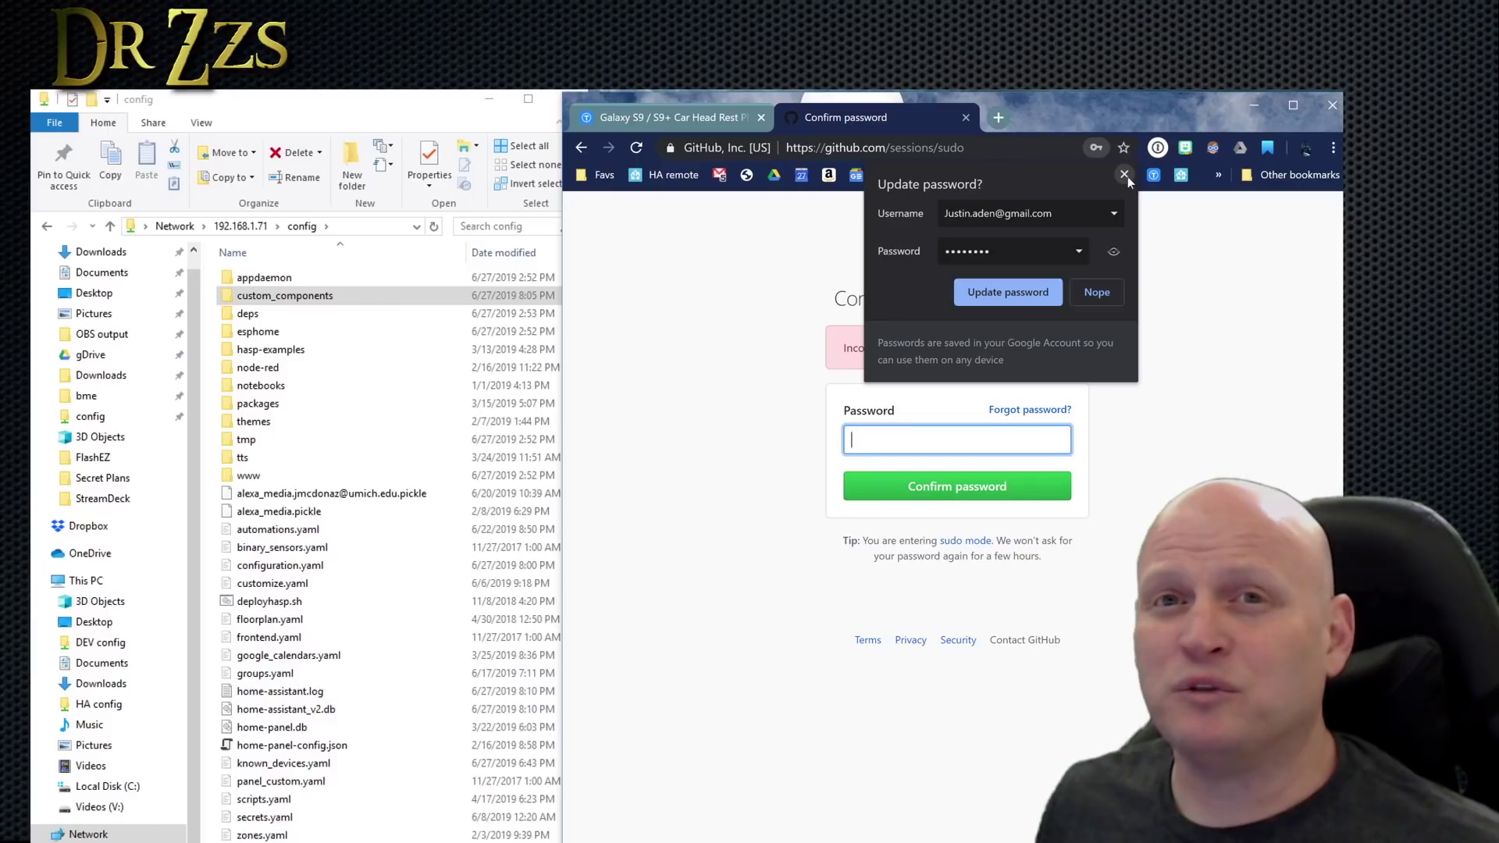
{"action": "left_click", "coordinate": [1124, 175]}
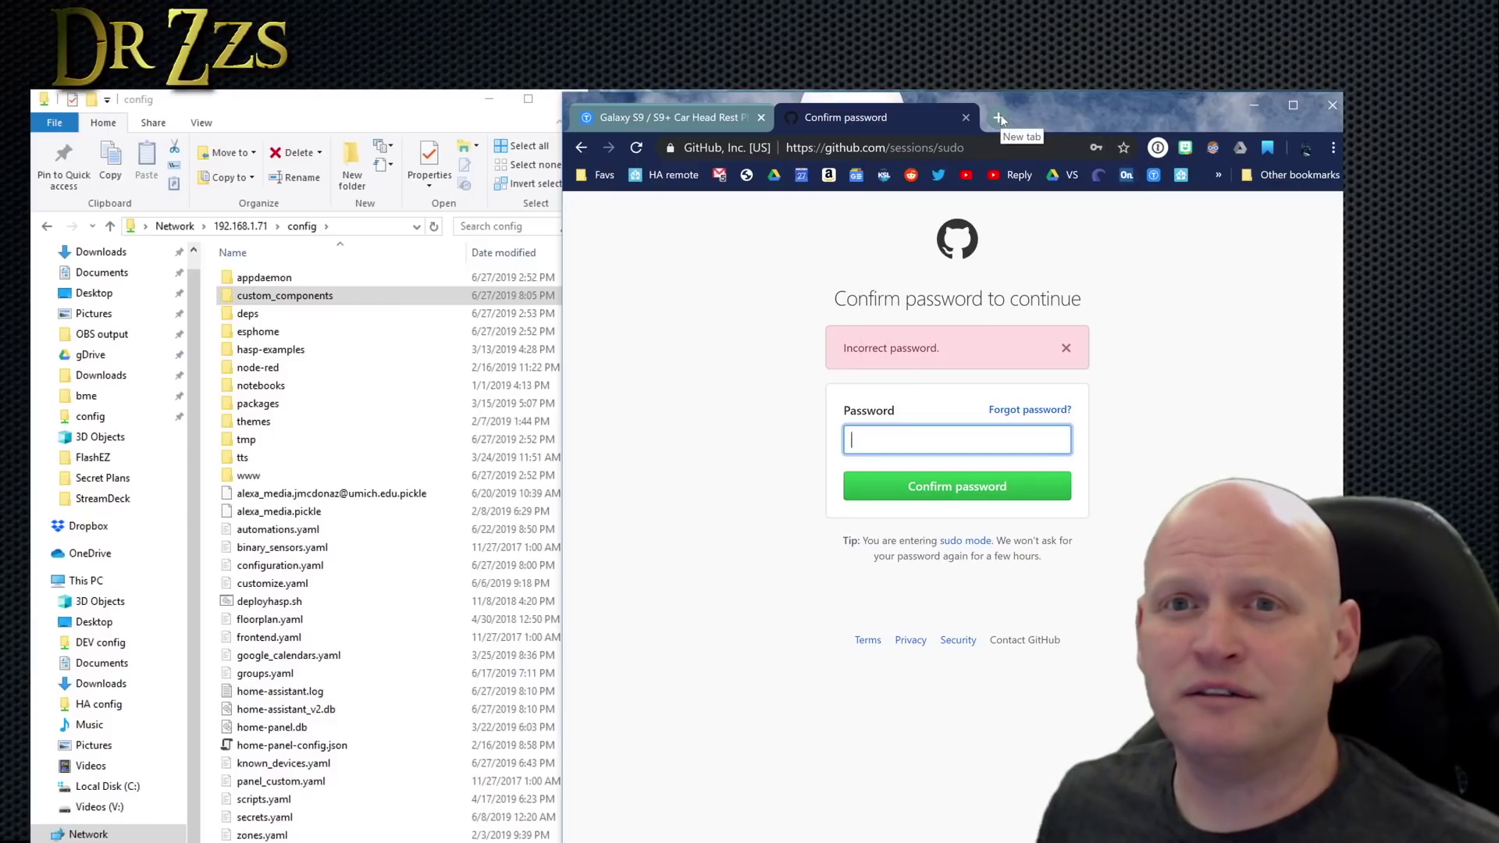
{"action": "left_click", "coordinate": [1000, 118]}
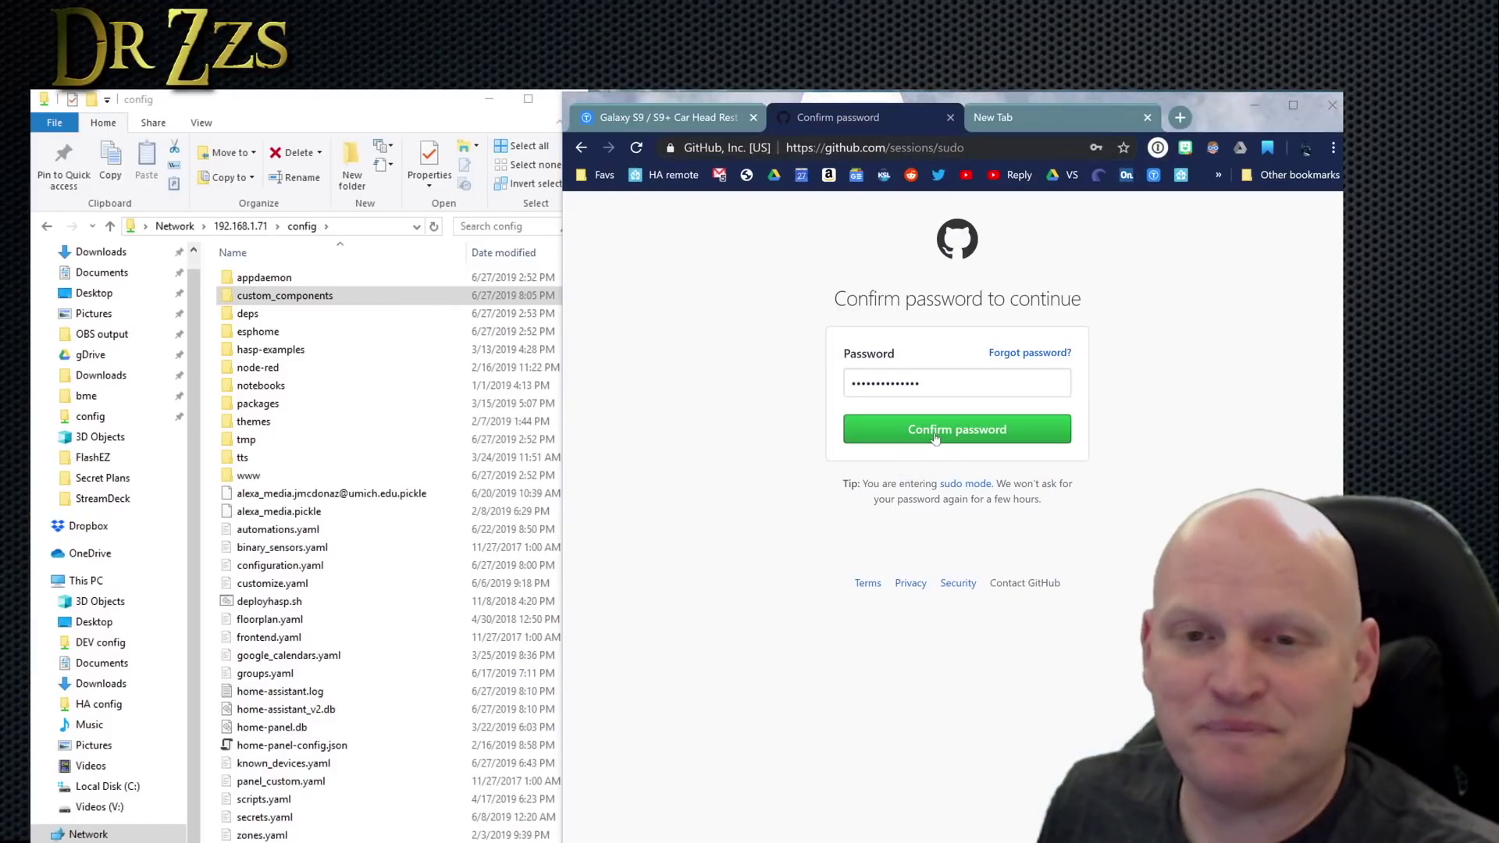
{"action": "left_click", "coordinate": [935, 437]}
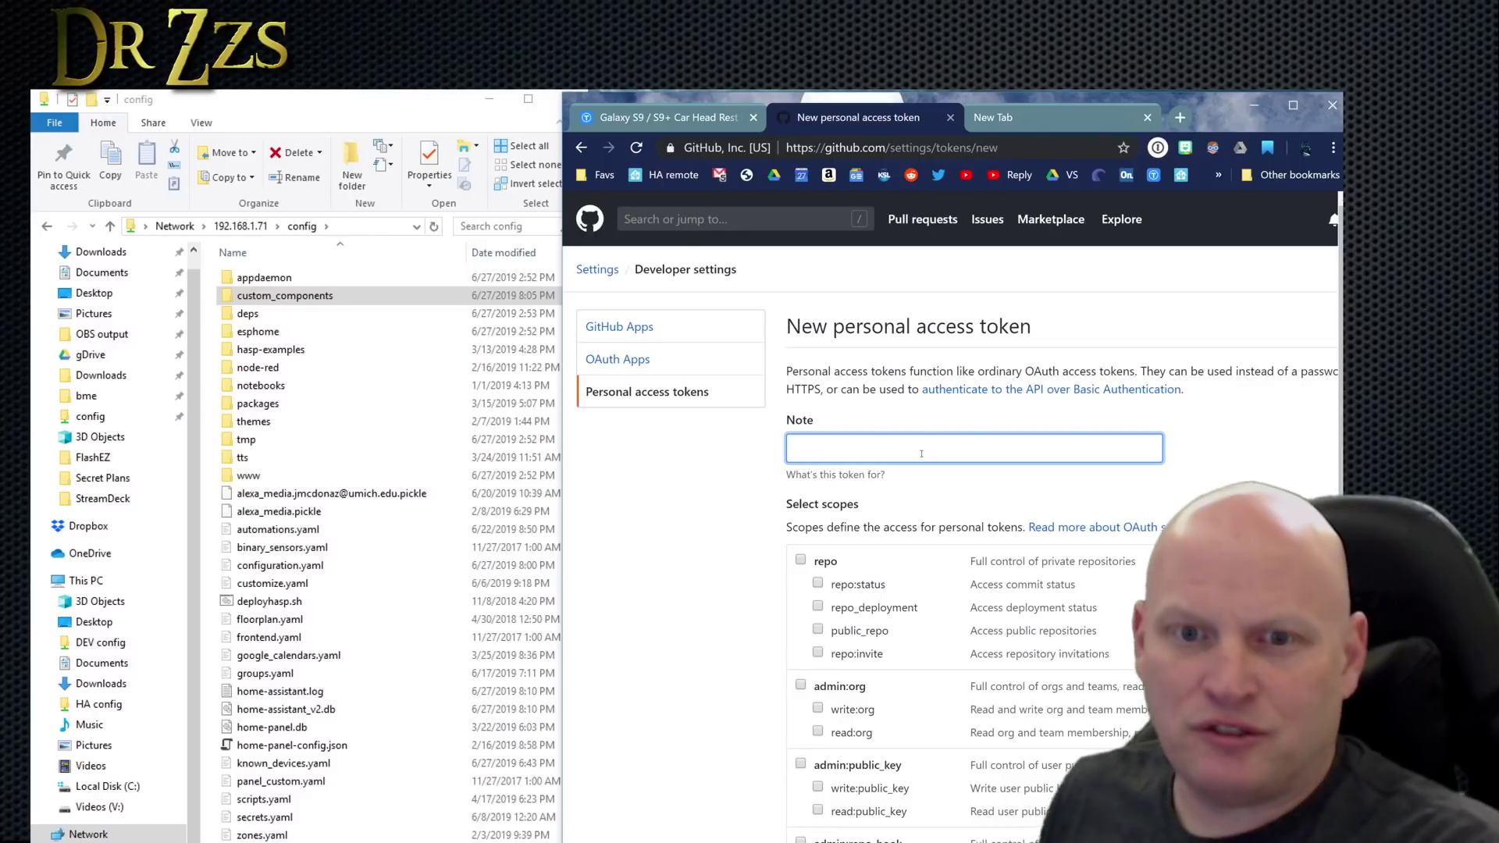
Step: Following Steps 4 and 5 of the HACS guide, generate the GitHub token with the note HACS and no scopes selected
{"action": "type", "text": "H"}
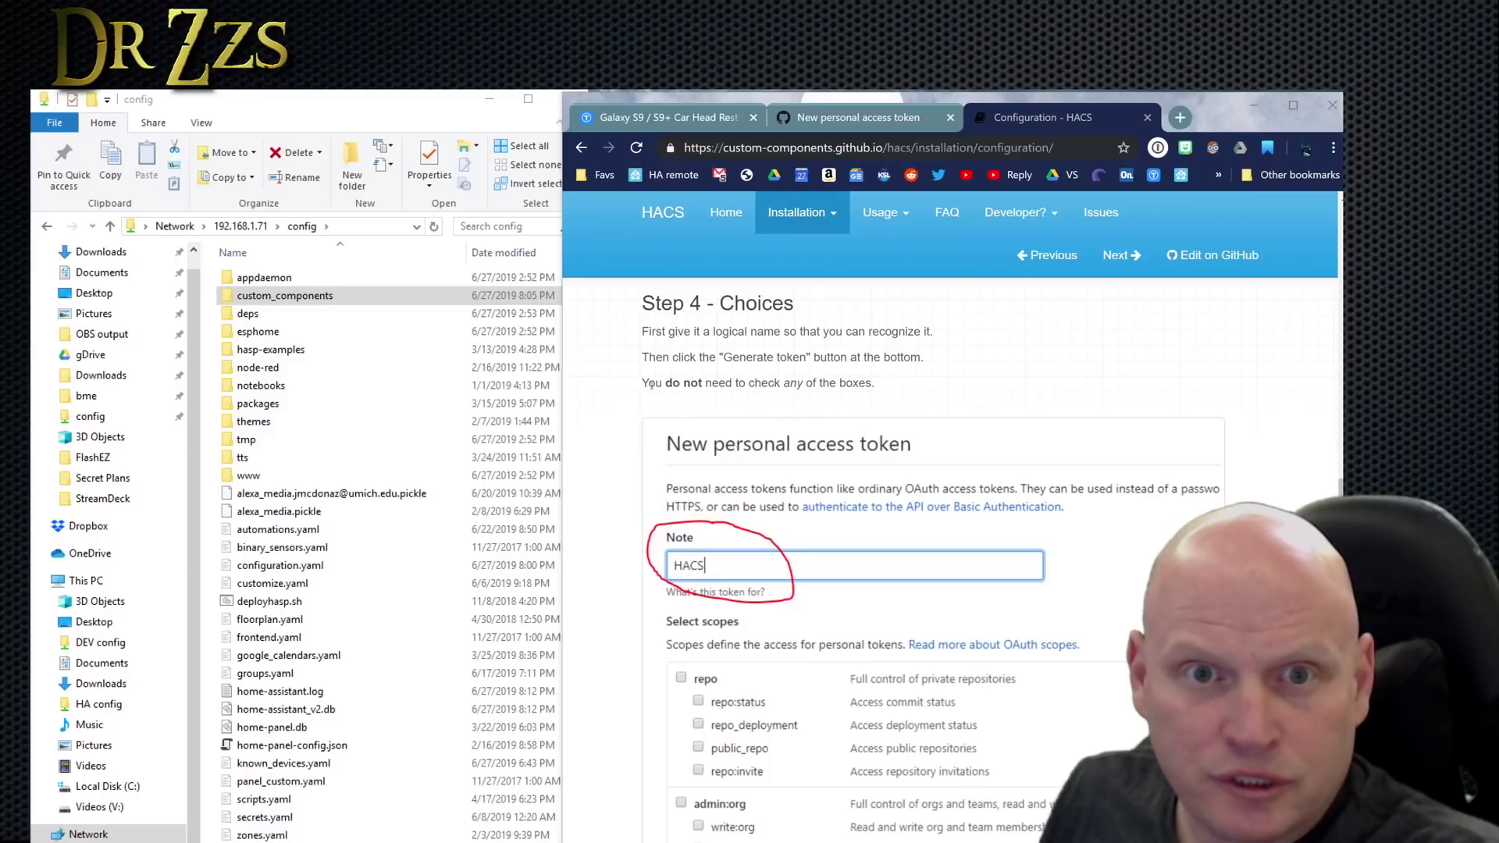
{"action": "scroll", "coordinate": [751, 380], "scroll_direction": "down", "scroll_amount": 2}
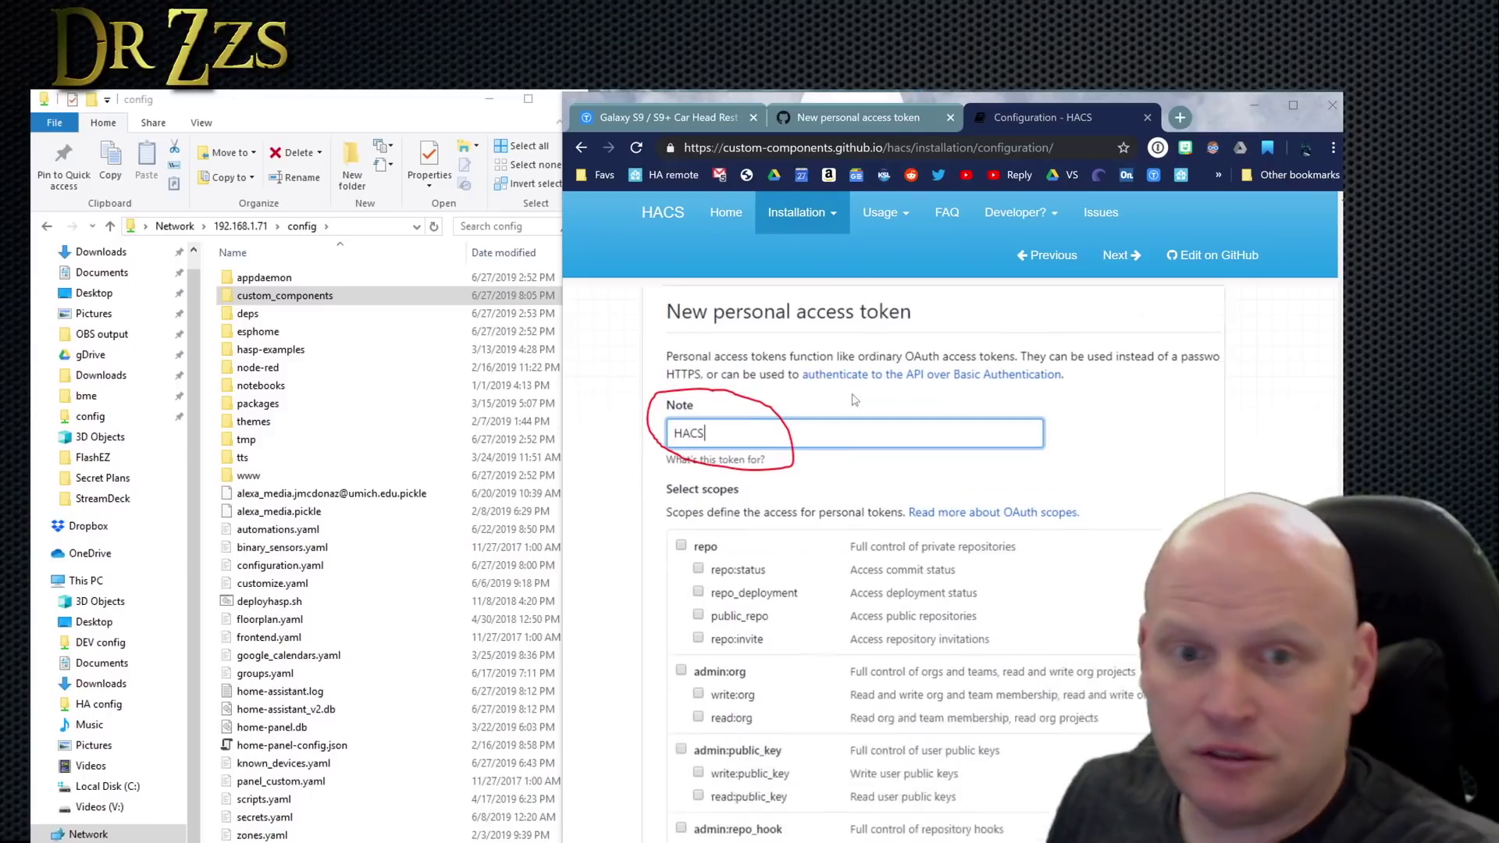
{"action": "scroll", "coordinate": [719, 384], "scroll_direction": "down", "scroll_amount": 10}
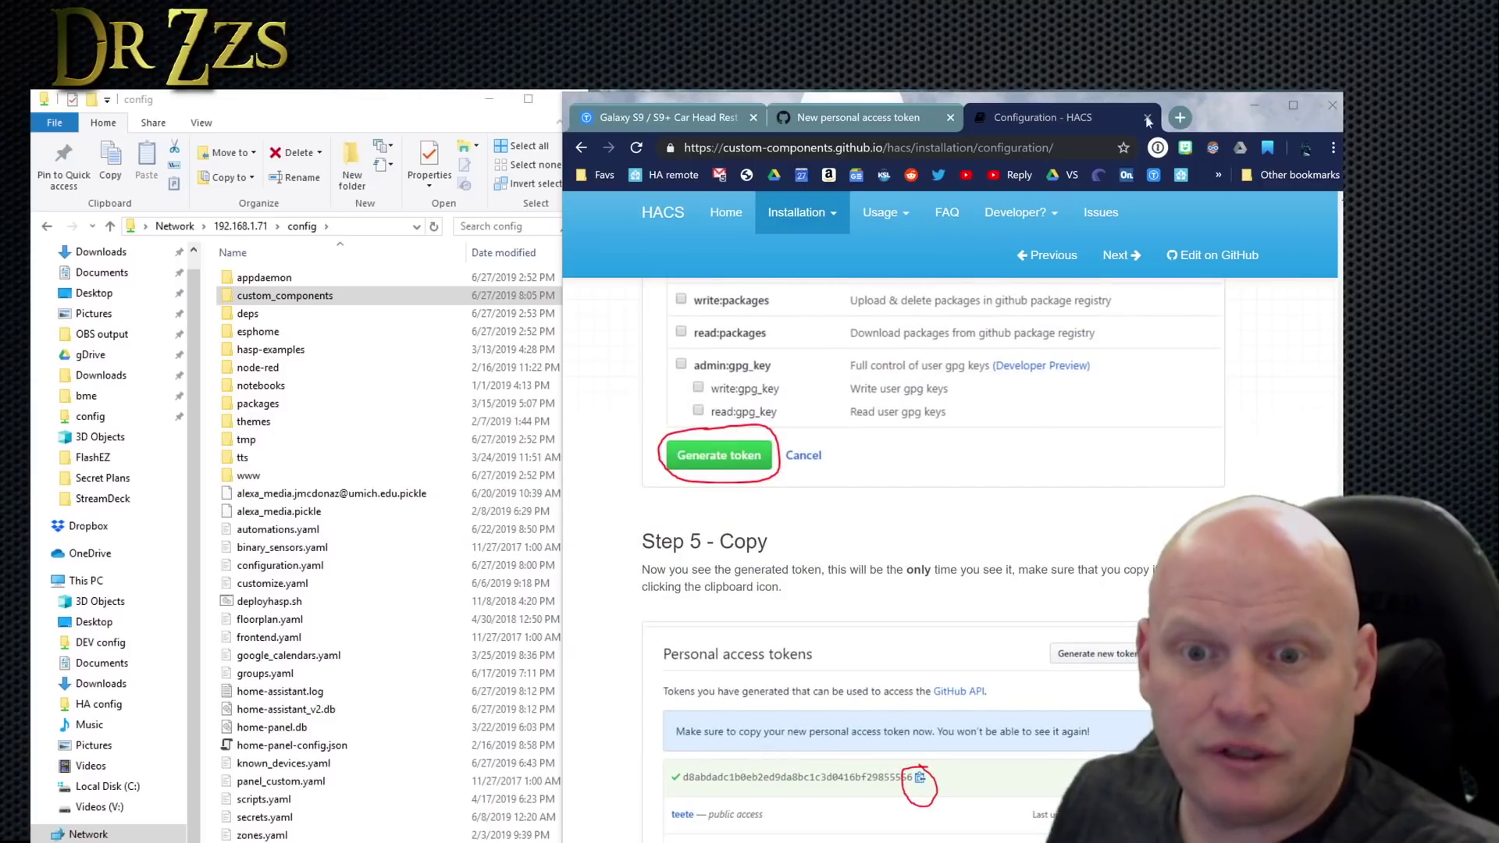
{"action": "left_click", "coordinate": [860, 119]}
{"action": "scroll", "coordinate": [850, 329], "scroll_direction": "up", "scroll_amount": 3}
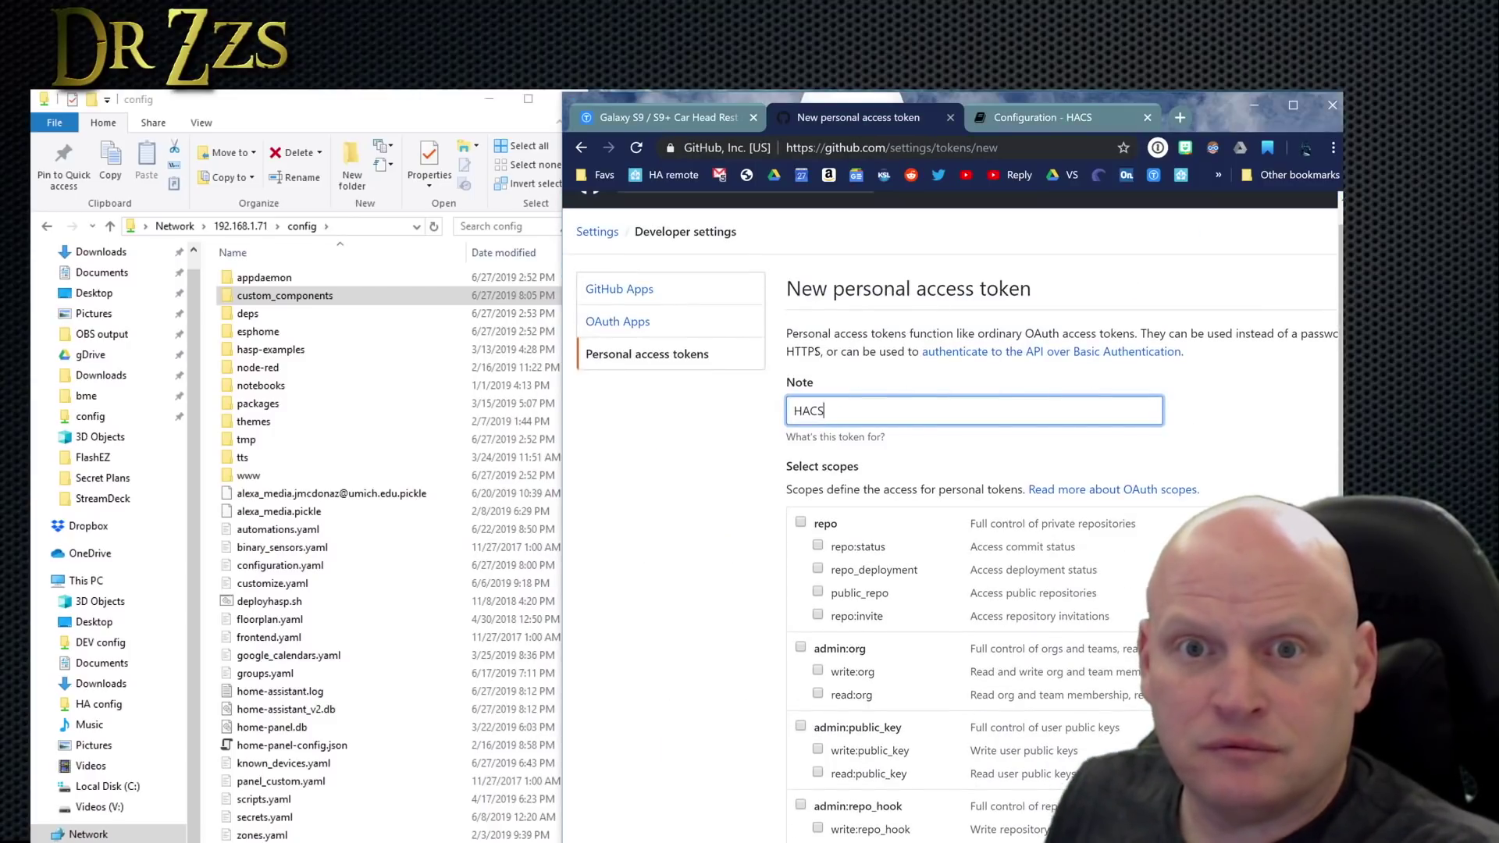
{"action": "scroll", "coordinate": [843, 399], "scroll_direction": "down", "scroll_amount": 8}
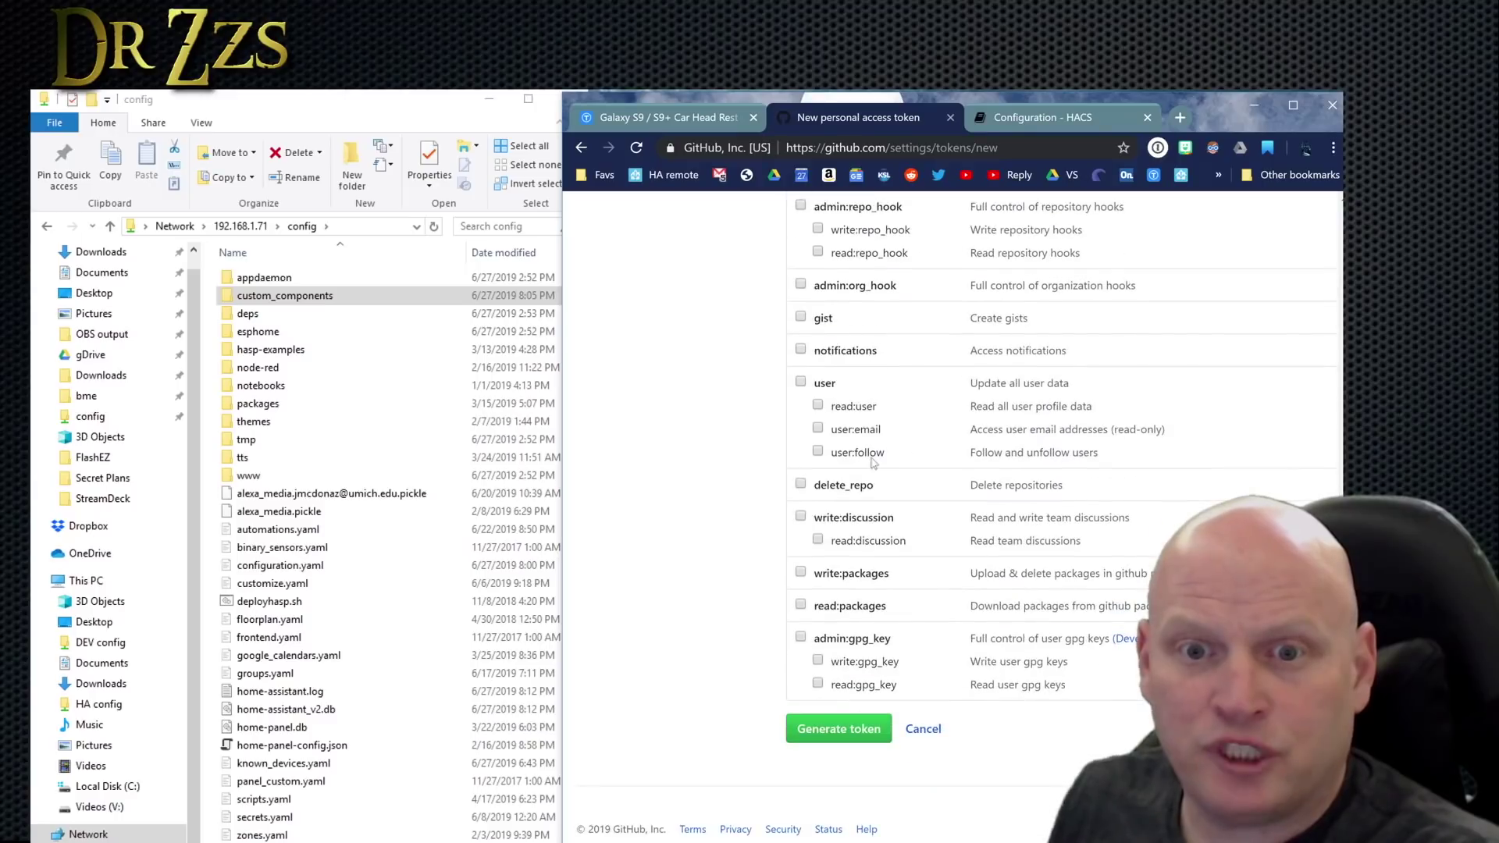
{"action": "left_click", "coordinate": [856, 730]}
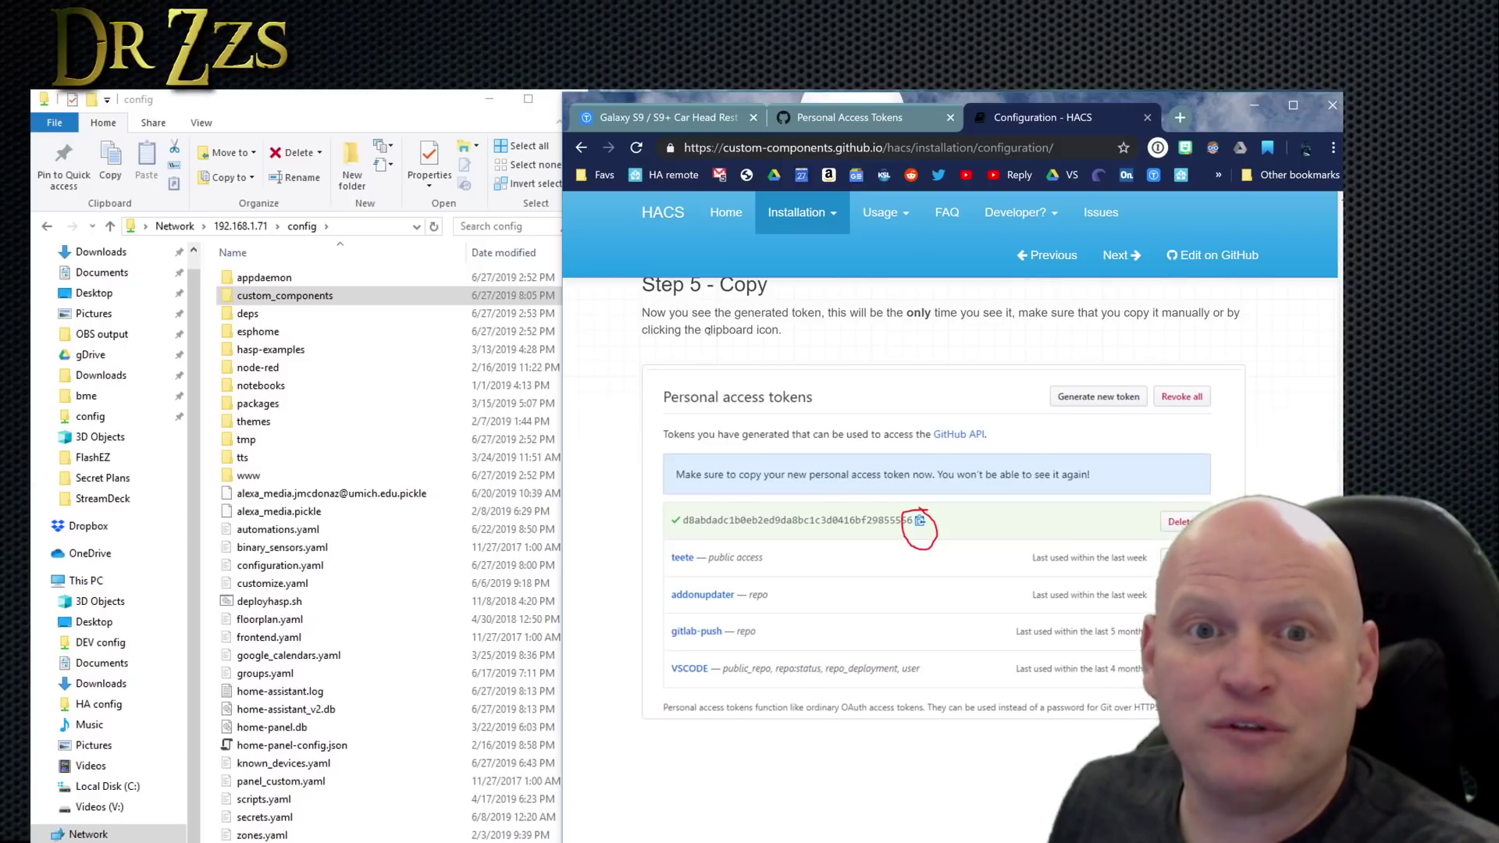
{"action": "left_click", "coordinate": [839, 125]}
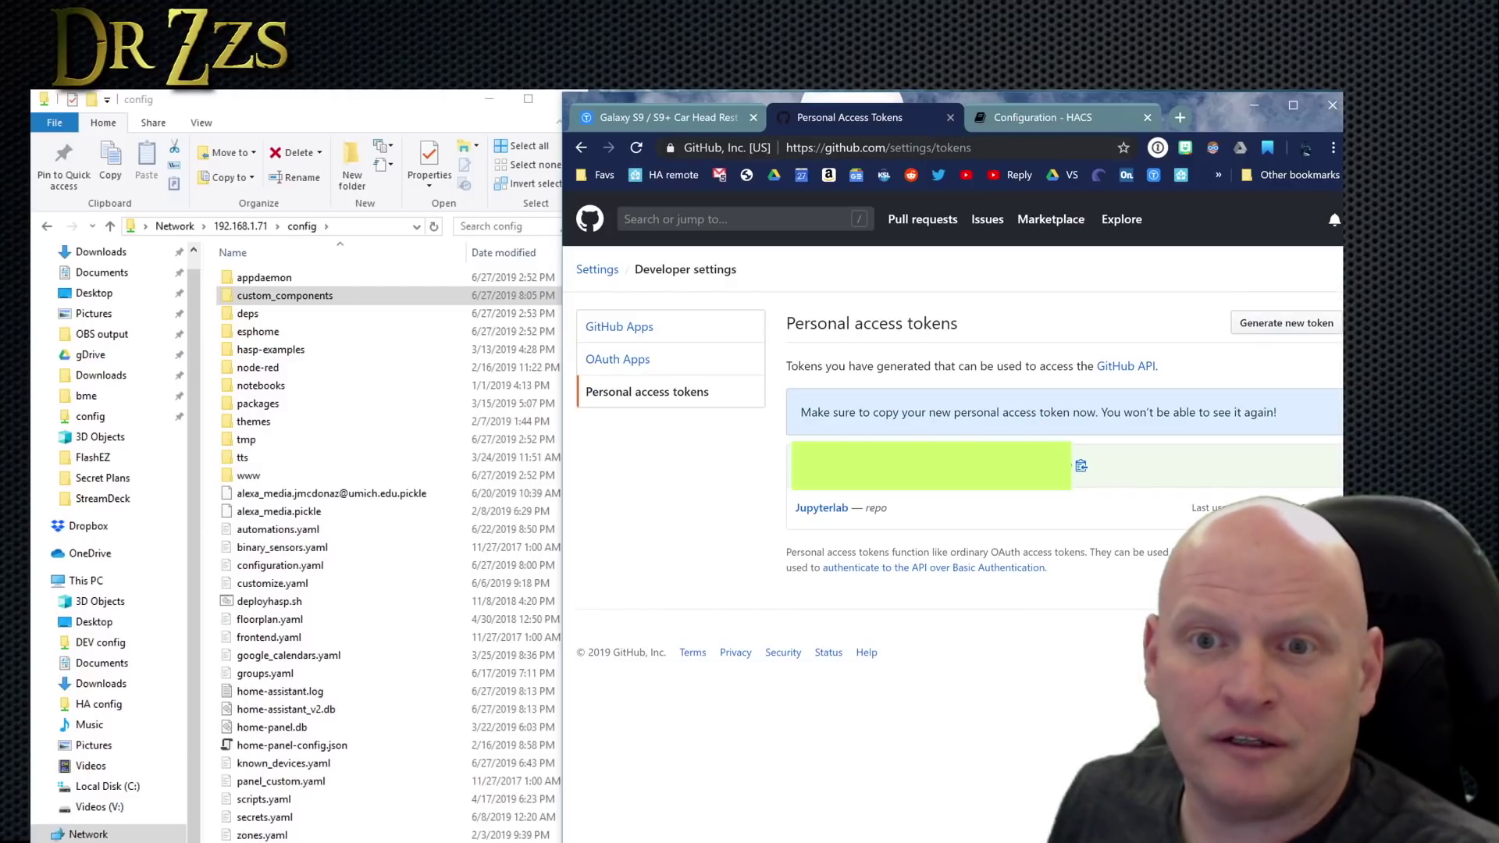
{"action": "key", "text": "ctrl+Tab"}
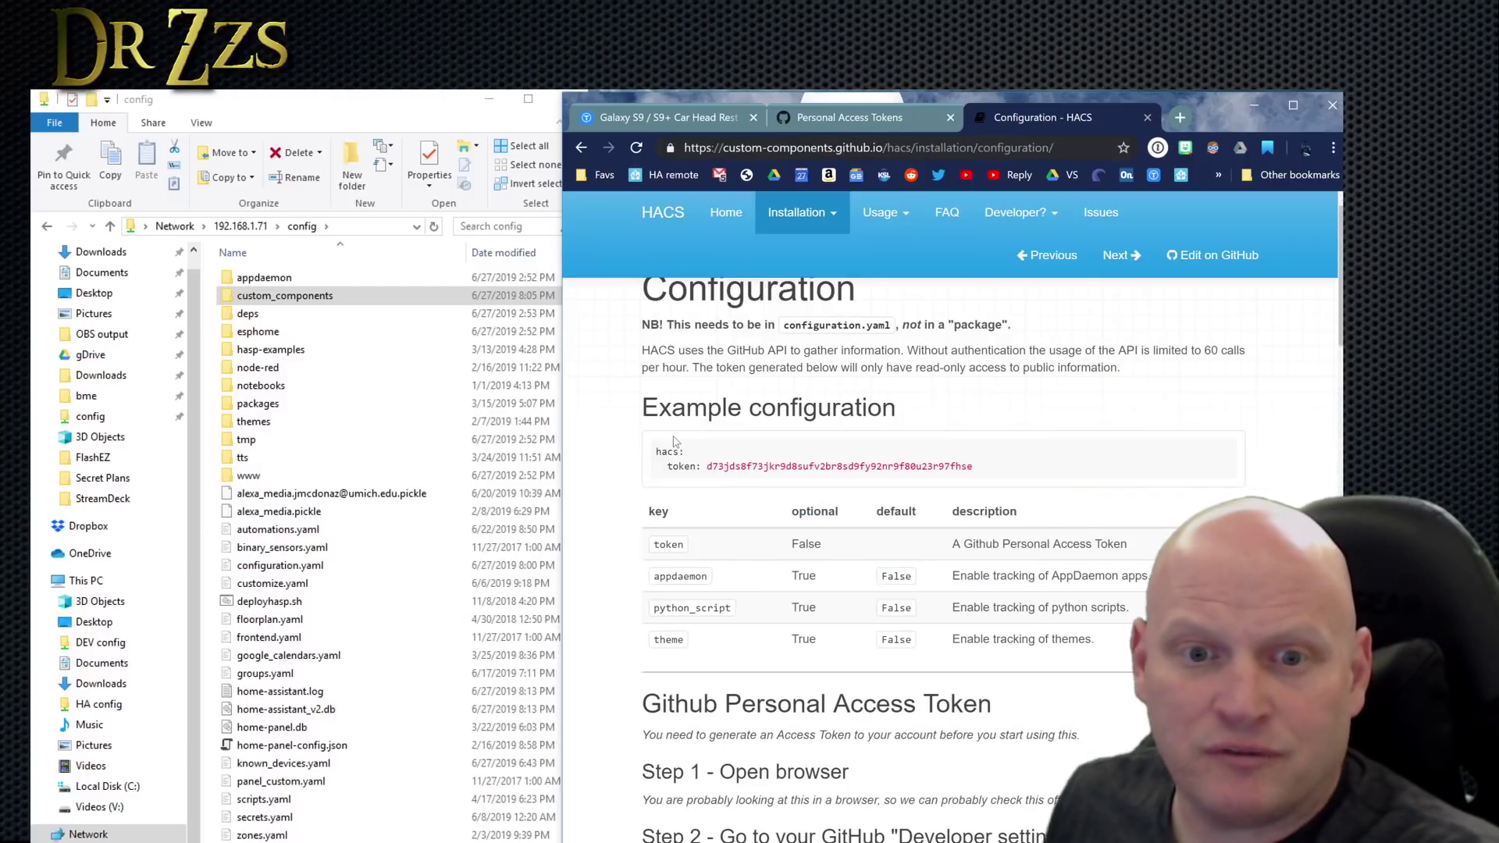
Step: Switch to configuration.yaml in Visual Studio Code and add a hacs: entry with token: !secret HACS_github above the Octoprint Server section
{"action": "left_click", "coordinate": [539, 796]}
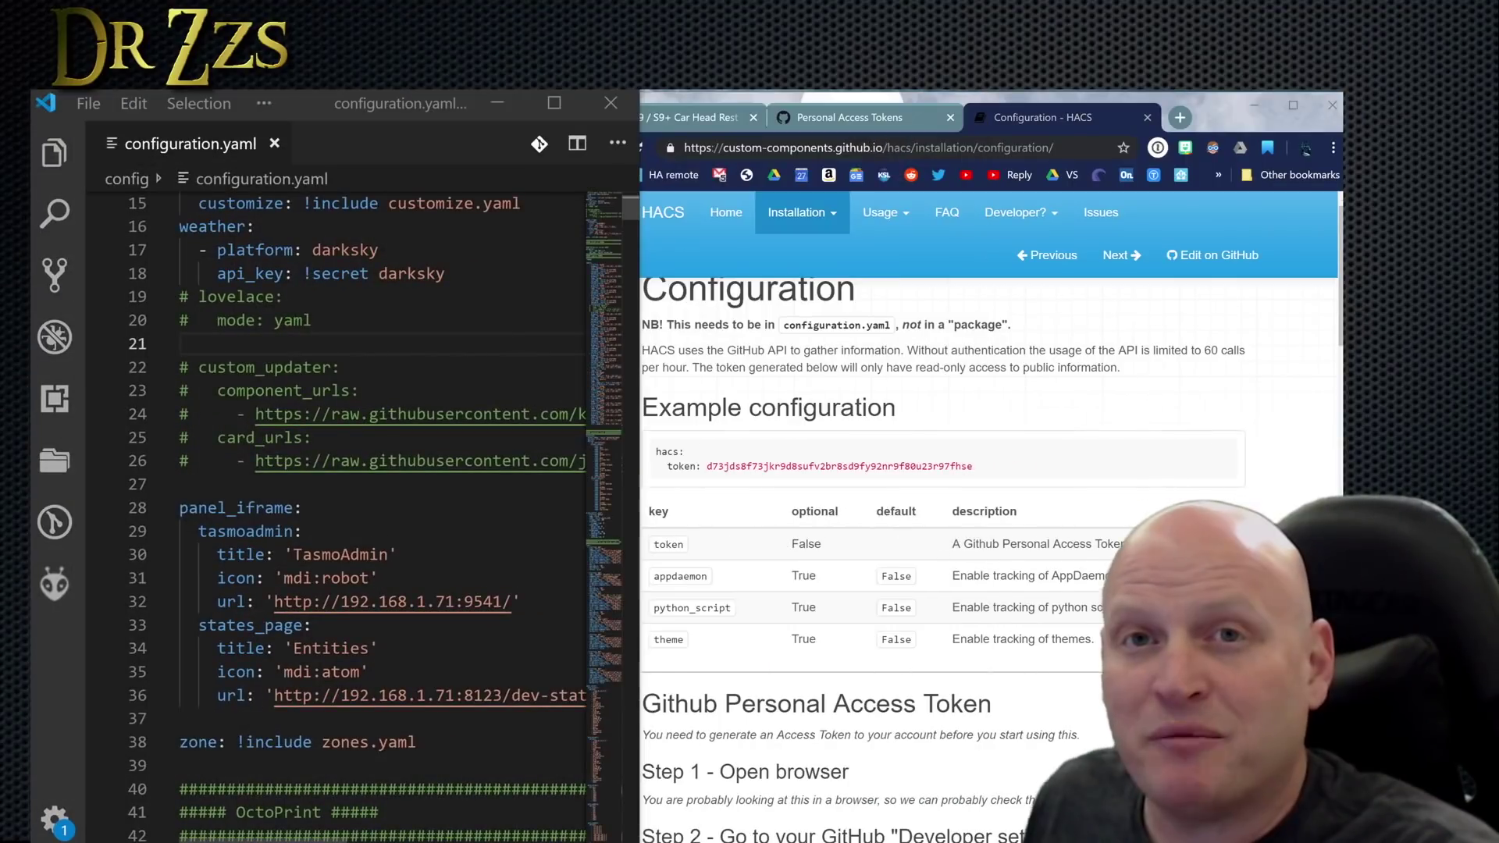
{"action": "scroll", "coordinate": [352, 508], "scroll_direction": "down", "scroll_amount": 5}
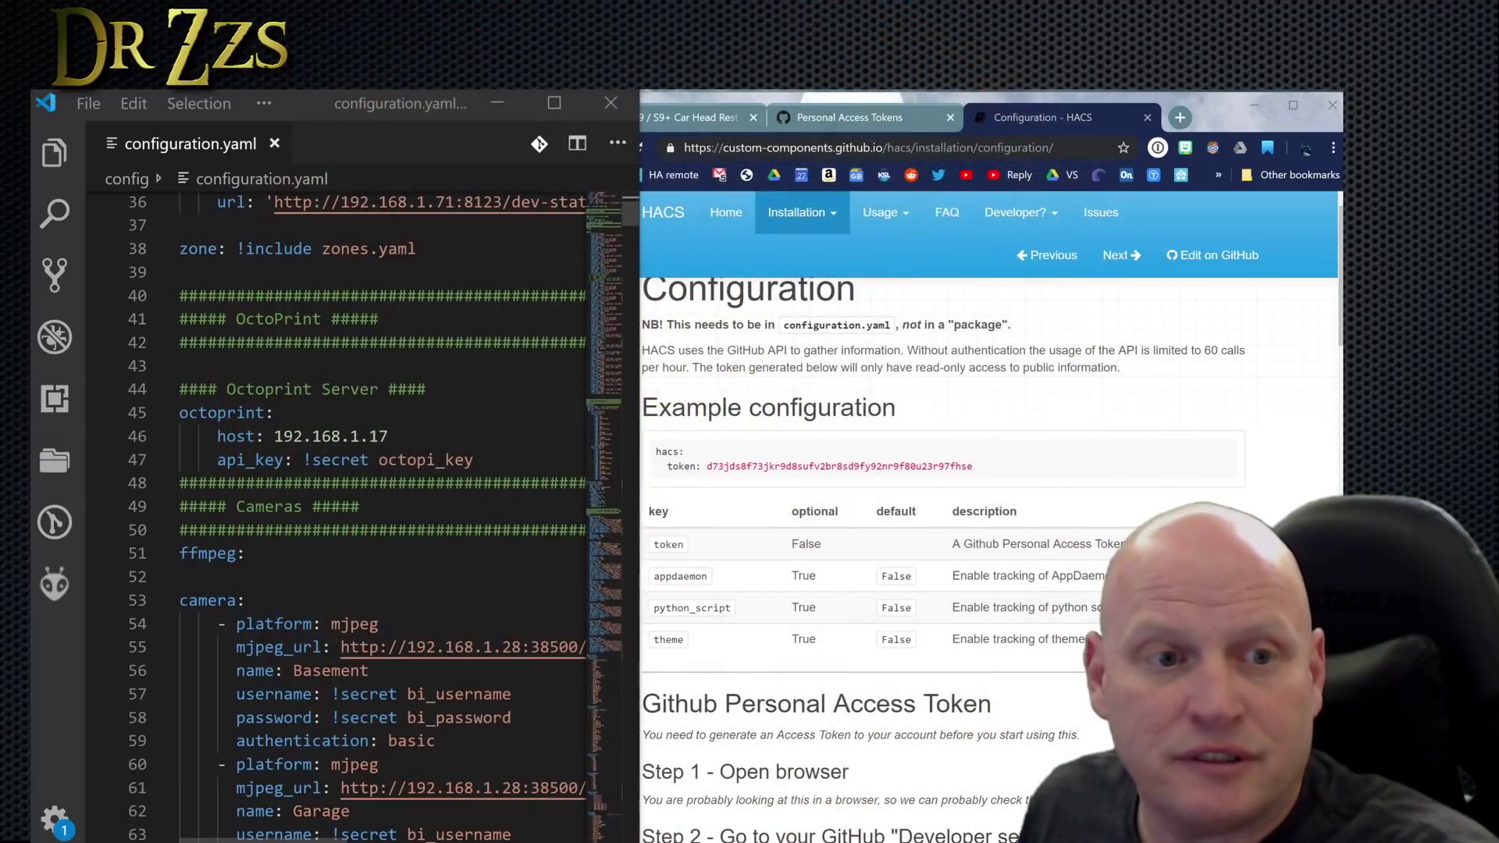
{"action": "left_click", "coordinate": [199, 366]}
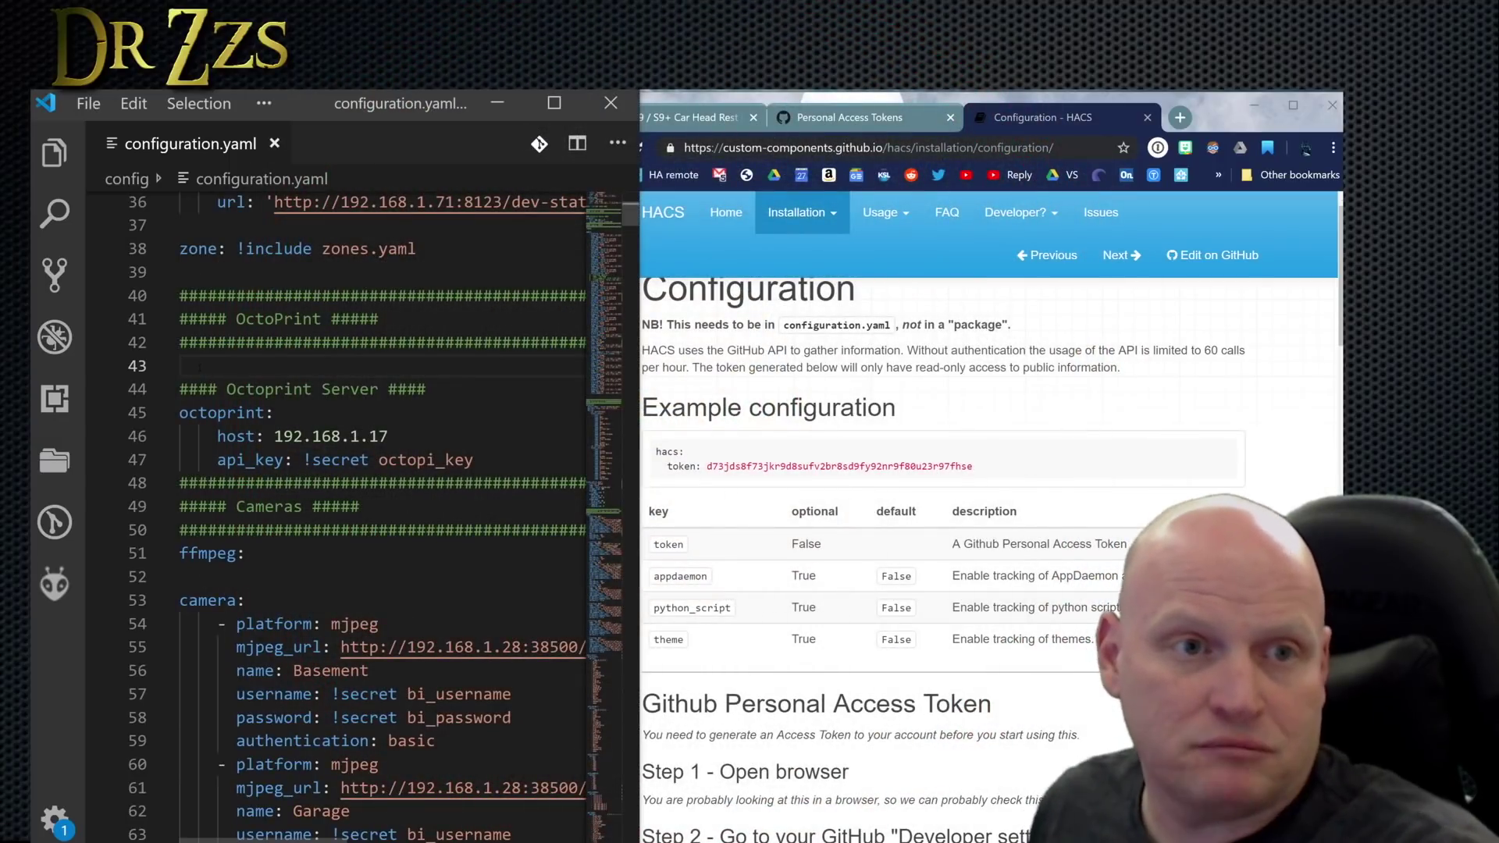
{"action": "type", "text": "hacs:"}
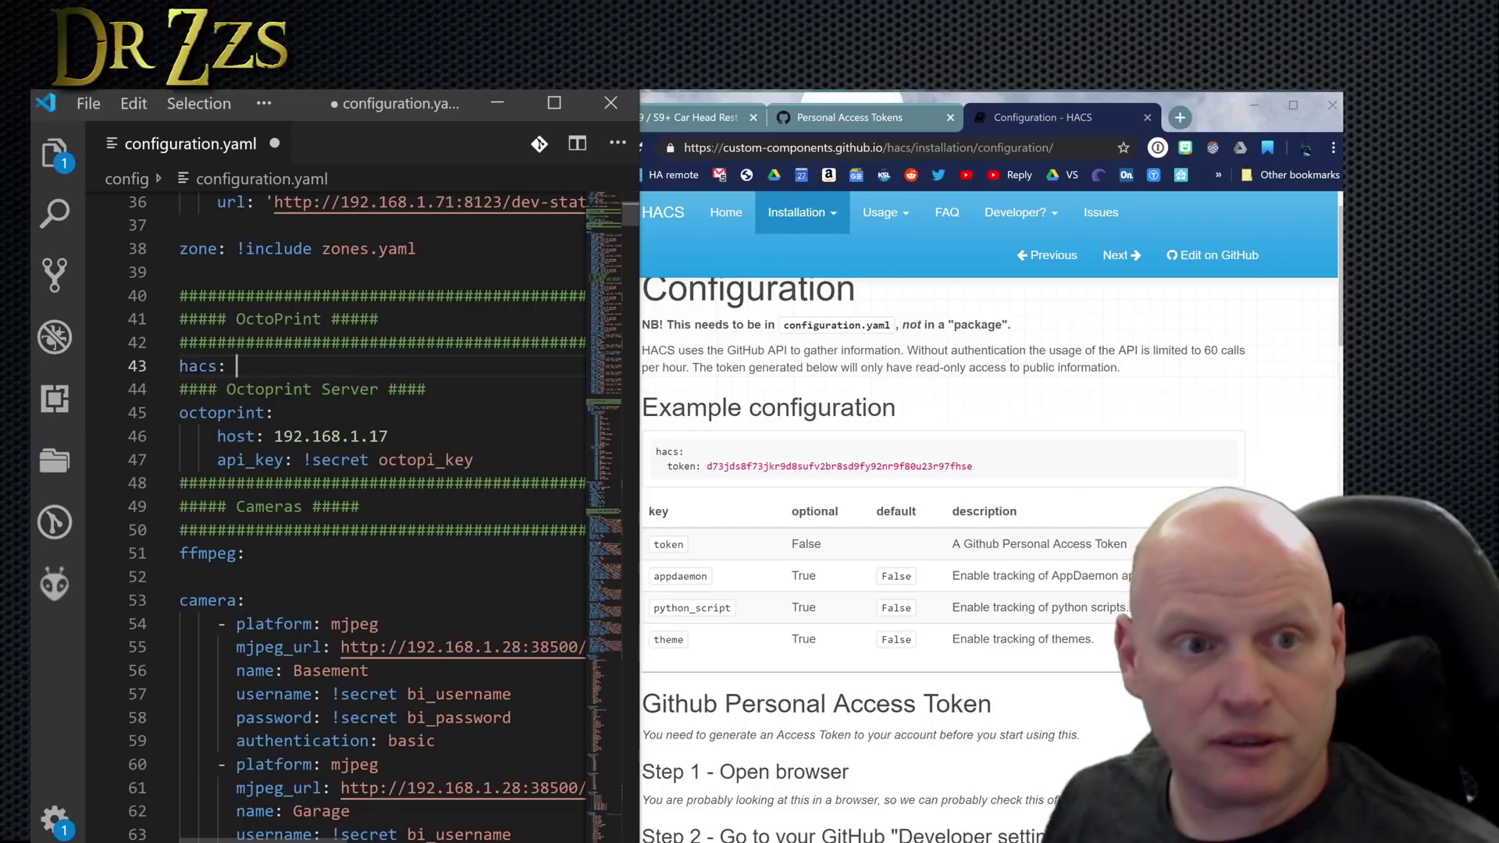
{"action": "key", "text": "Return"}
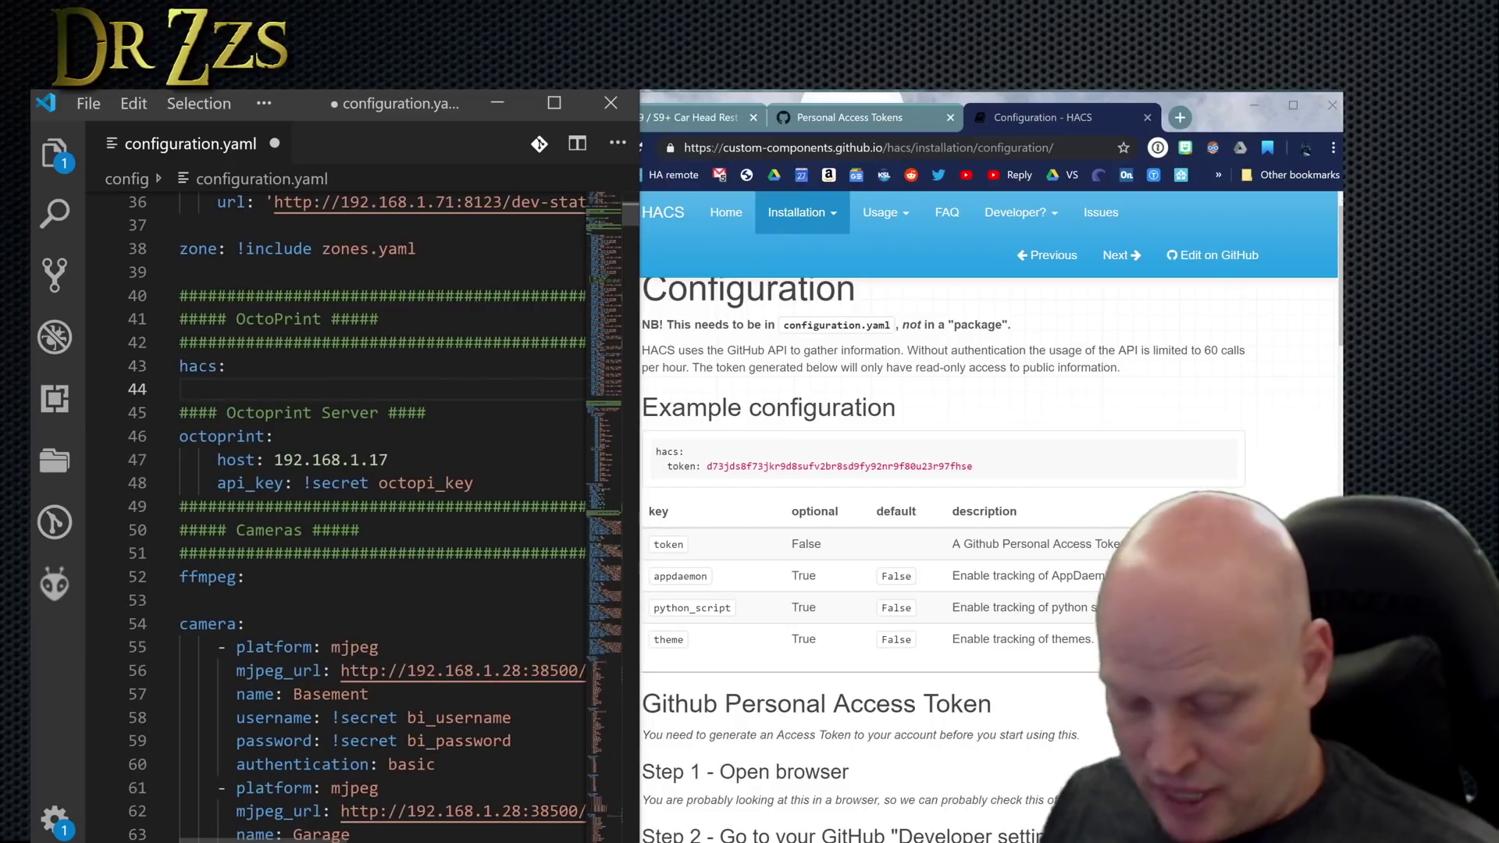
{"action": "type", "text": "token: "}
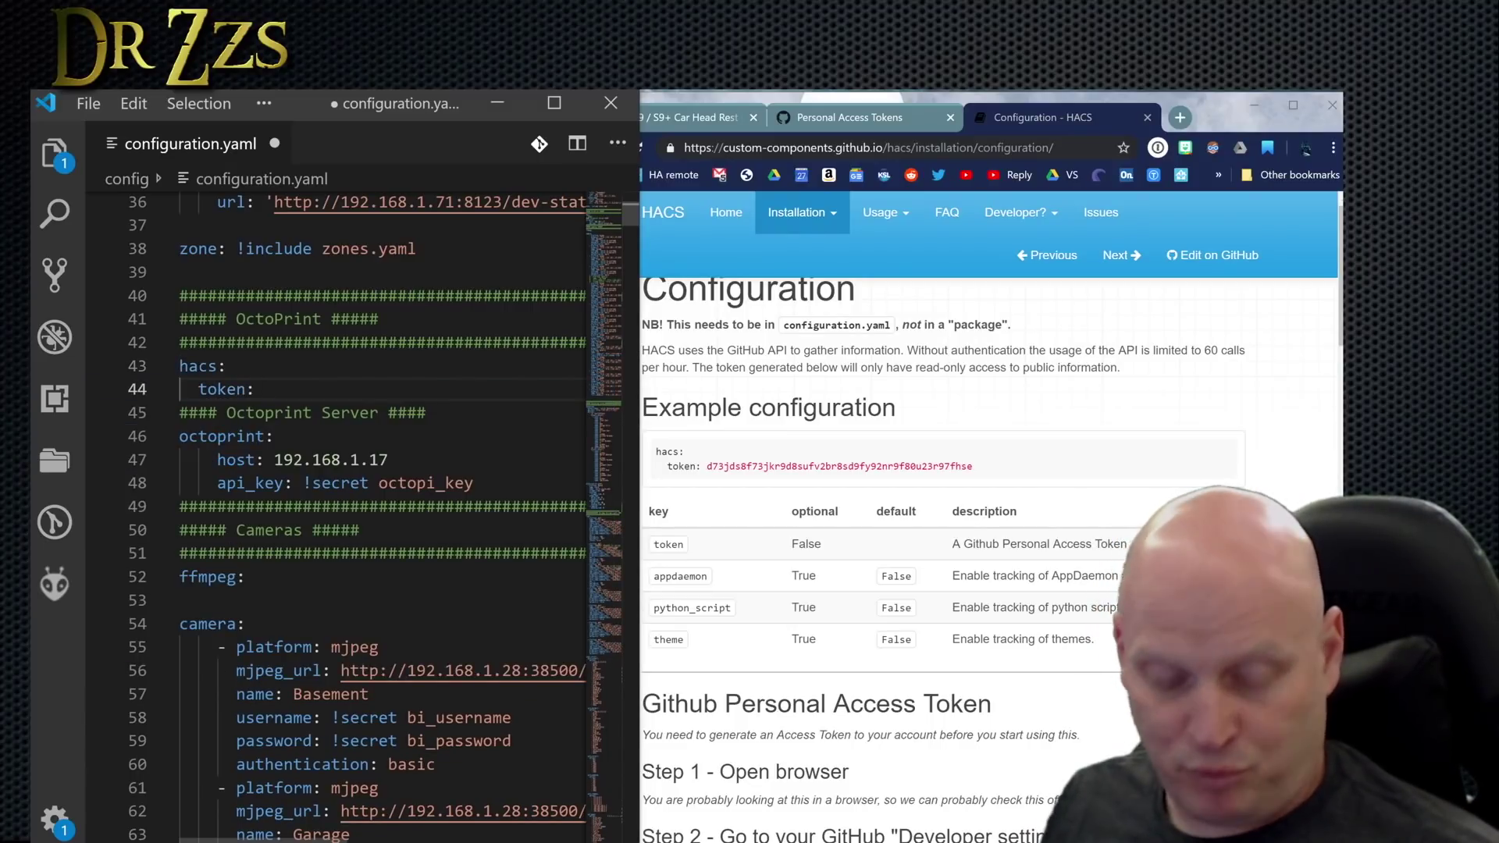
{"action": "type", "text": "!secret HACS_github"}
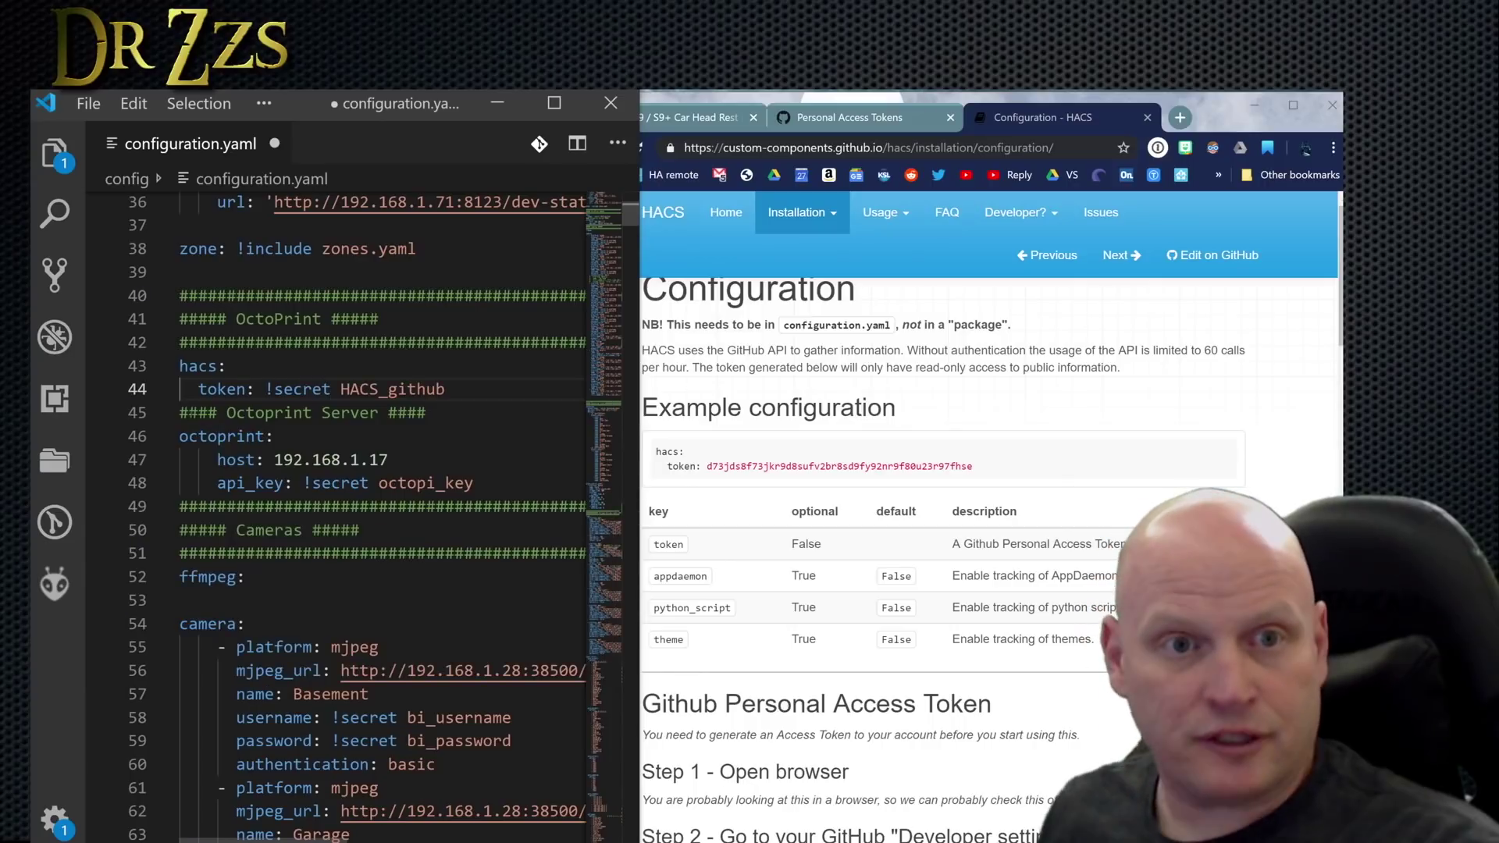
Step: Under the hacs: entry, add the options appdaemon: true, python_script: true and theme: true
{"action": "key", "text": "Return"}
{"action": "type", "text": "app"}
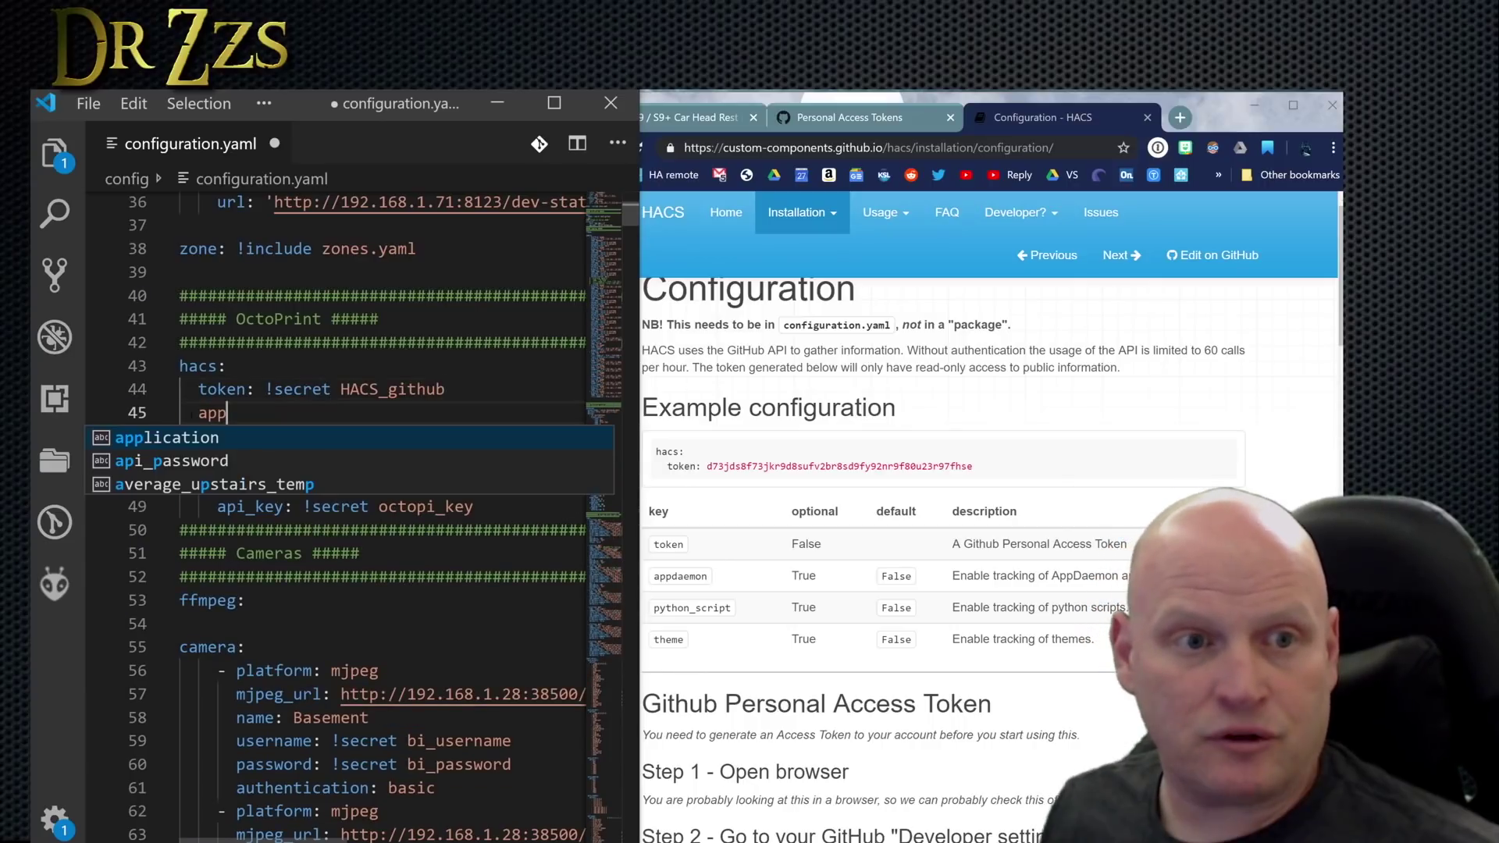
{"action": "type", "text": "daemon"}
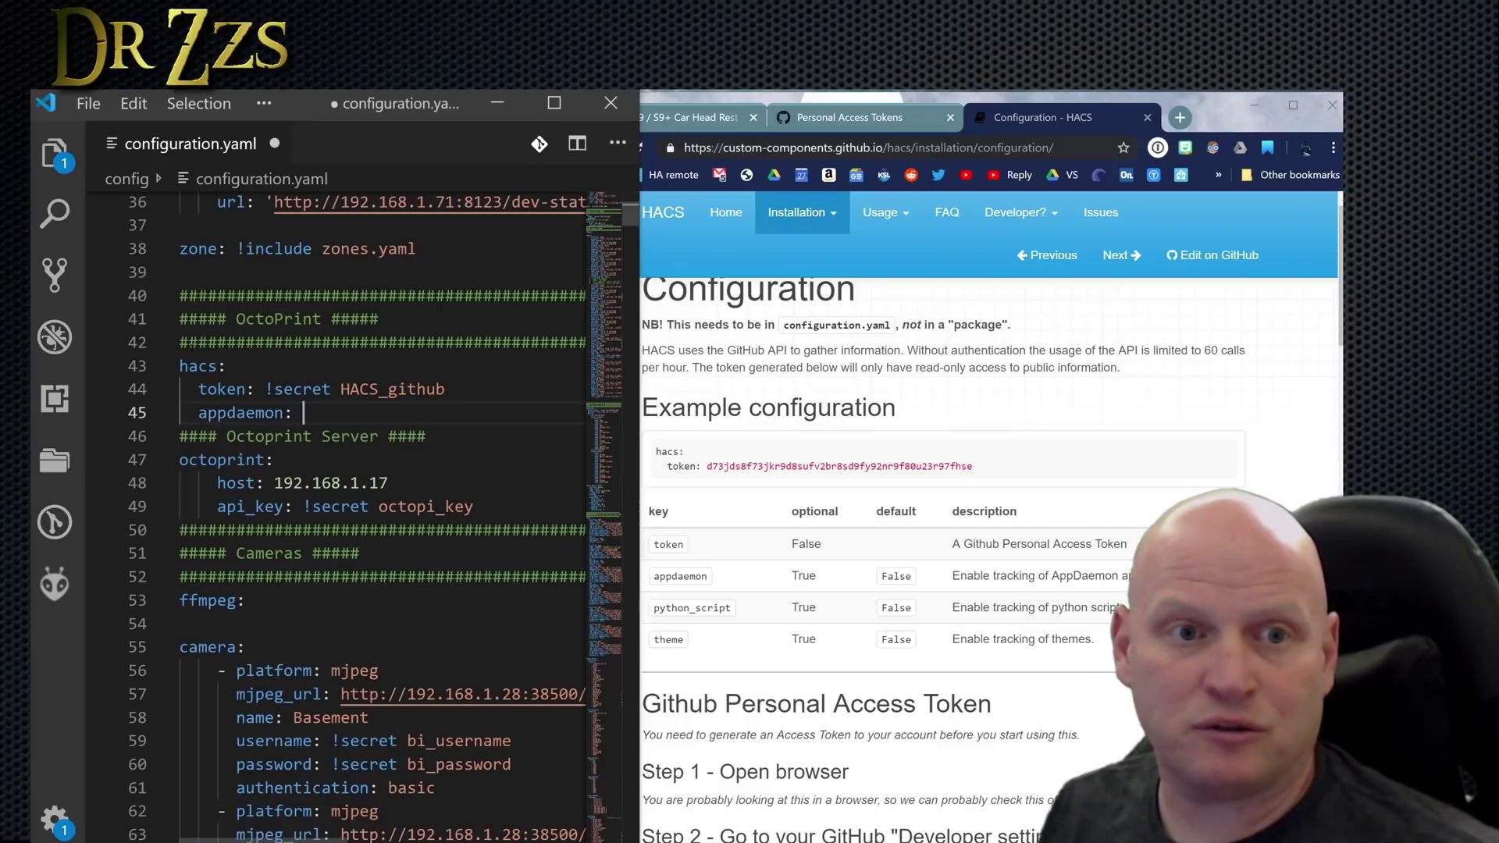
{"action": "type", "text": ": true"}
{"action": "key", "text": "Return"}
{"action": "type", "text": "py"}
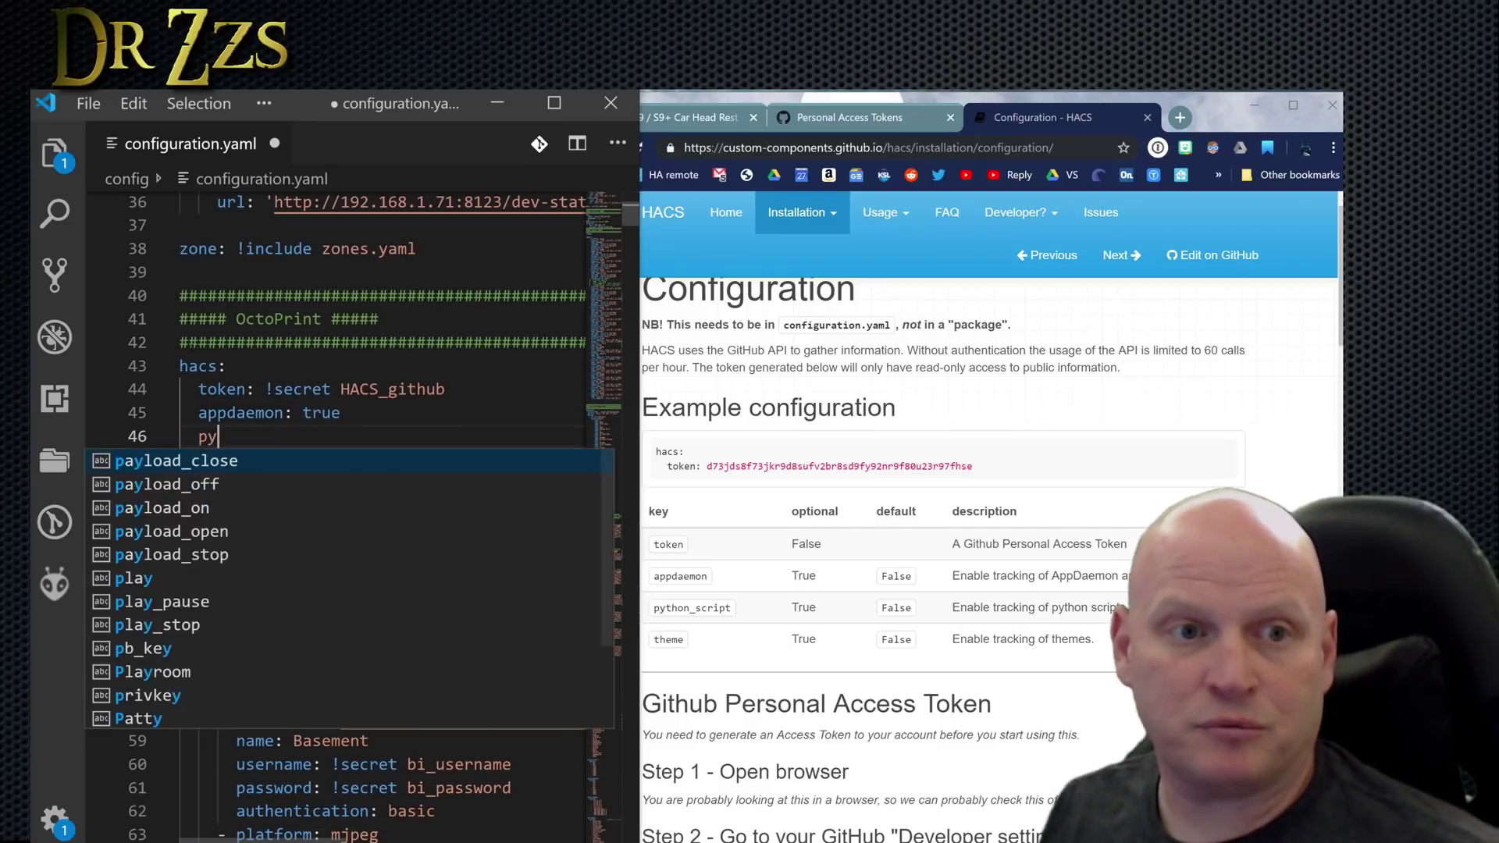
{"action": "type", "text": "thon_script: true"}
{"action": "key", "text": "Return"}
{"action": "type", "text": "theme: true"}
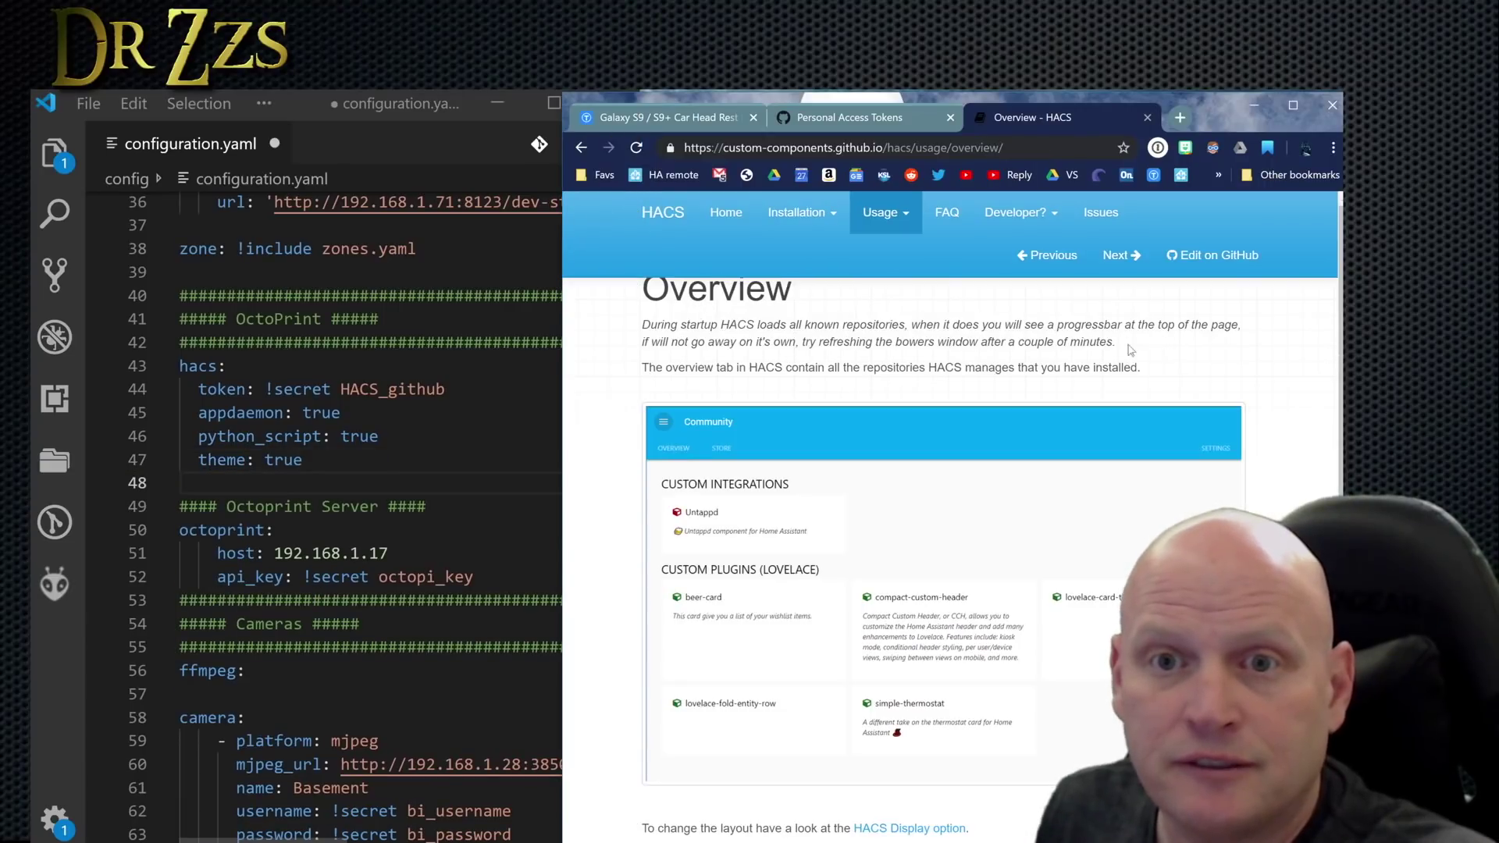
Step: Look over the HACS usage Overview page, and save configuration.yaml
{"action": "scroll", "coordinate": [1141, 349], "scroll_direction": "down", "scroll_amount": 4}
{"action": "scroll", "coordinate": [1116, 351], "scroll_direction": "up", "scroll_amount": 4}
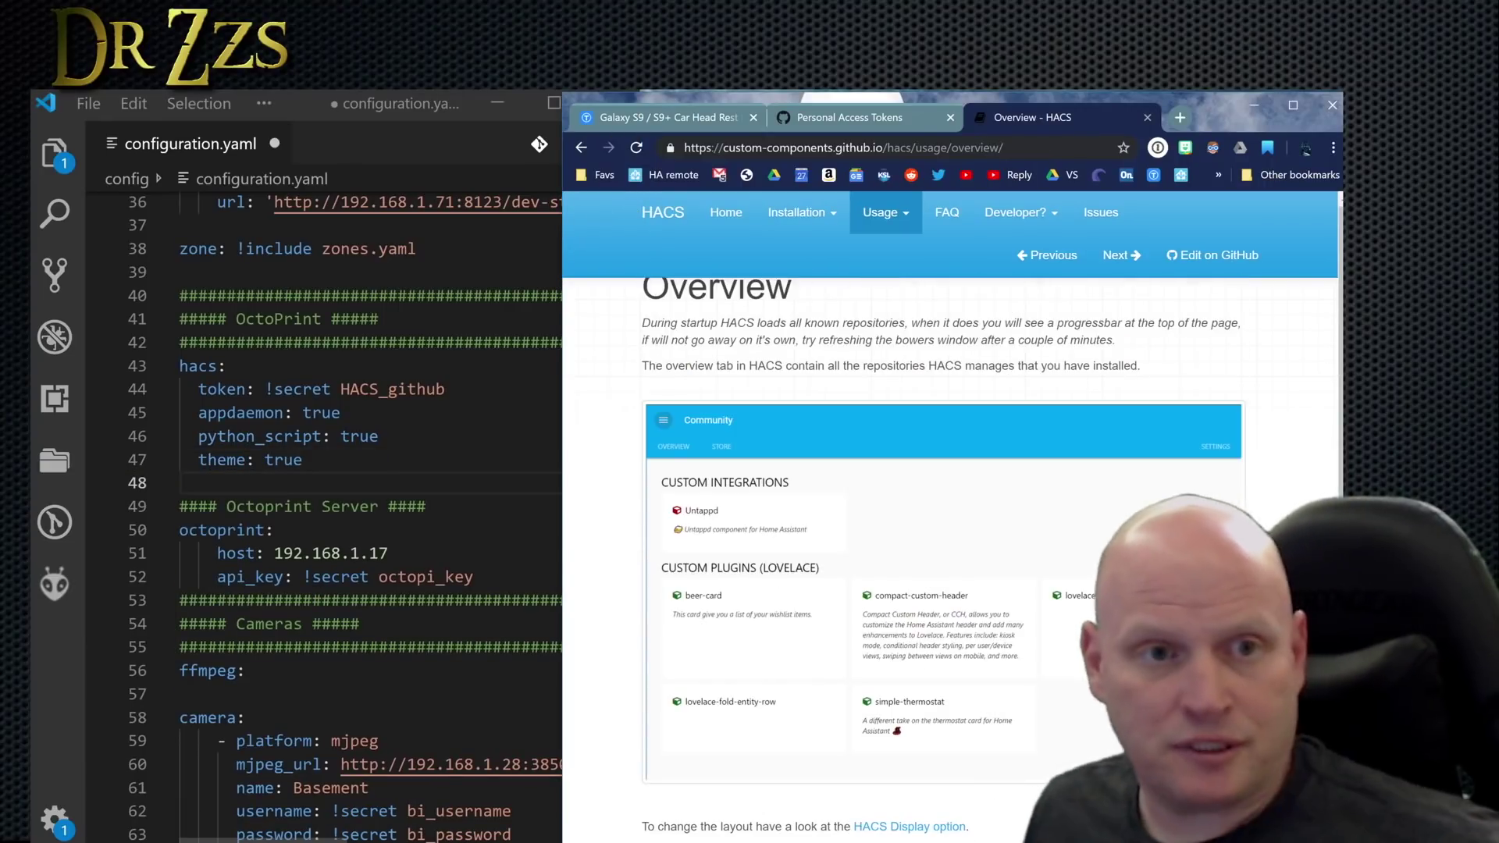
{"action": "left_click", "coordinate": [305, 460]}
{"action": "key", "text": "ctrl+s"}
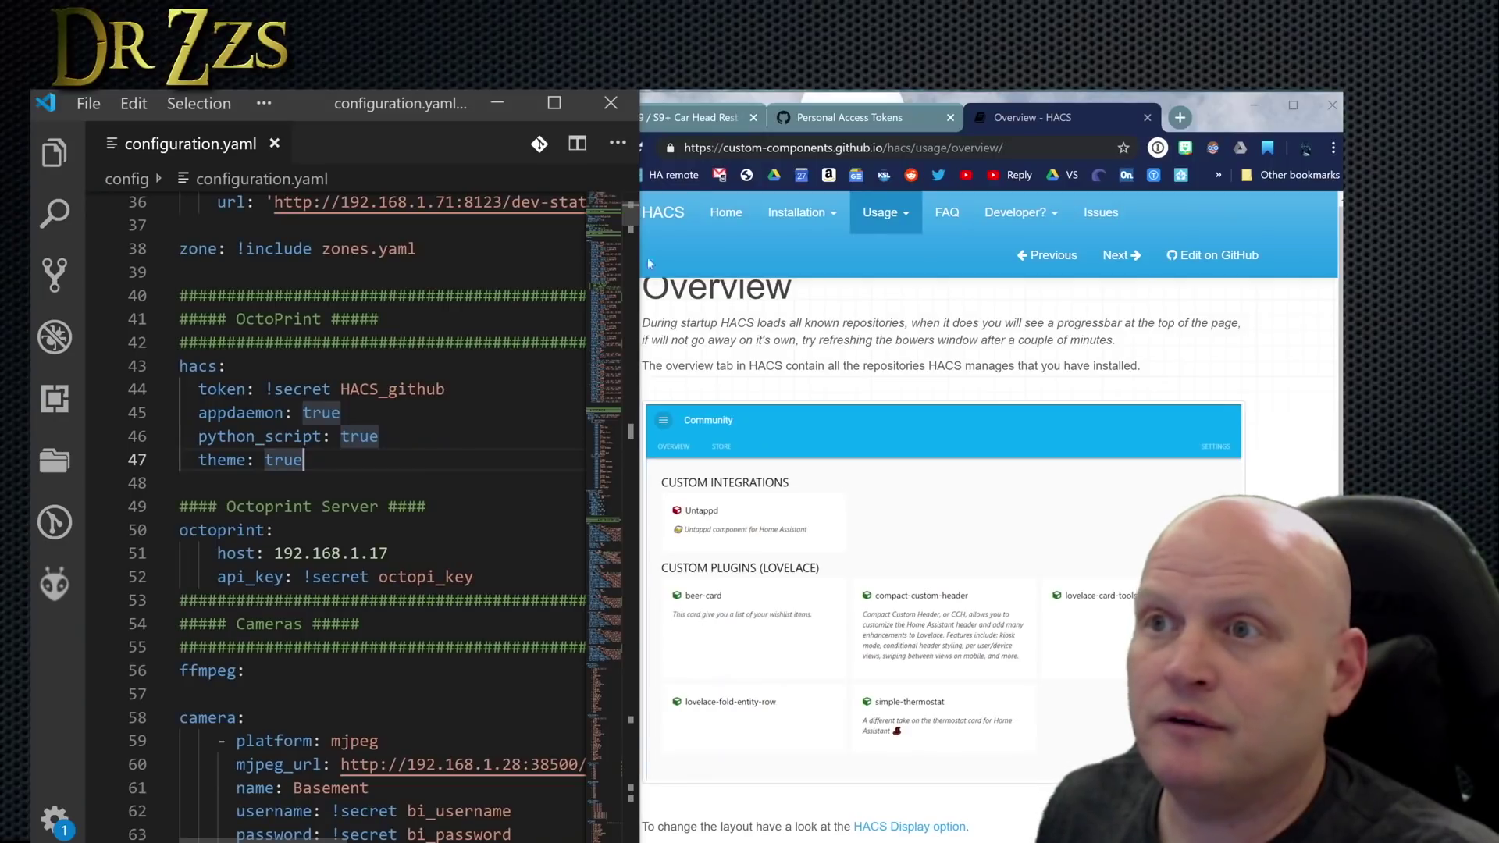
Step: Switch to Home Assistant in the browser, leave the General configuration page and show the main navigation
{"action": "left_click", "coordinate": [882, 98]}
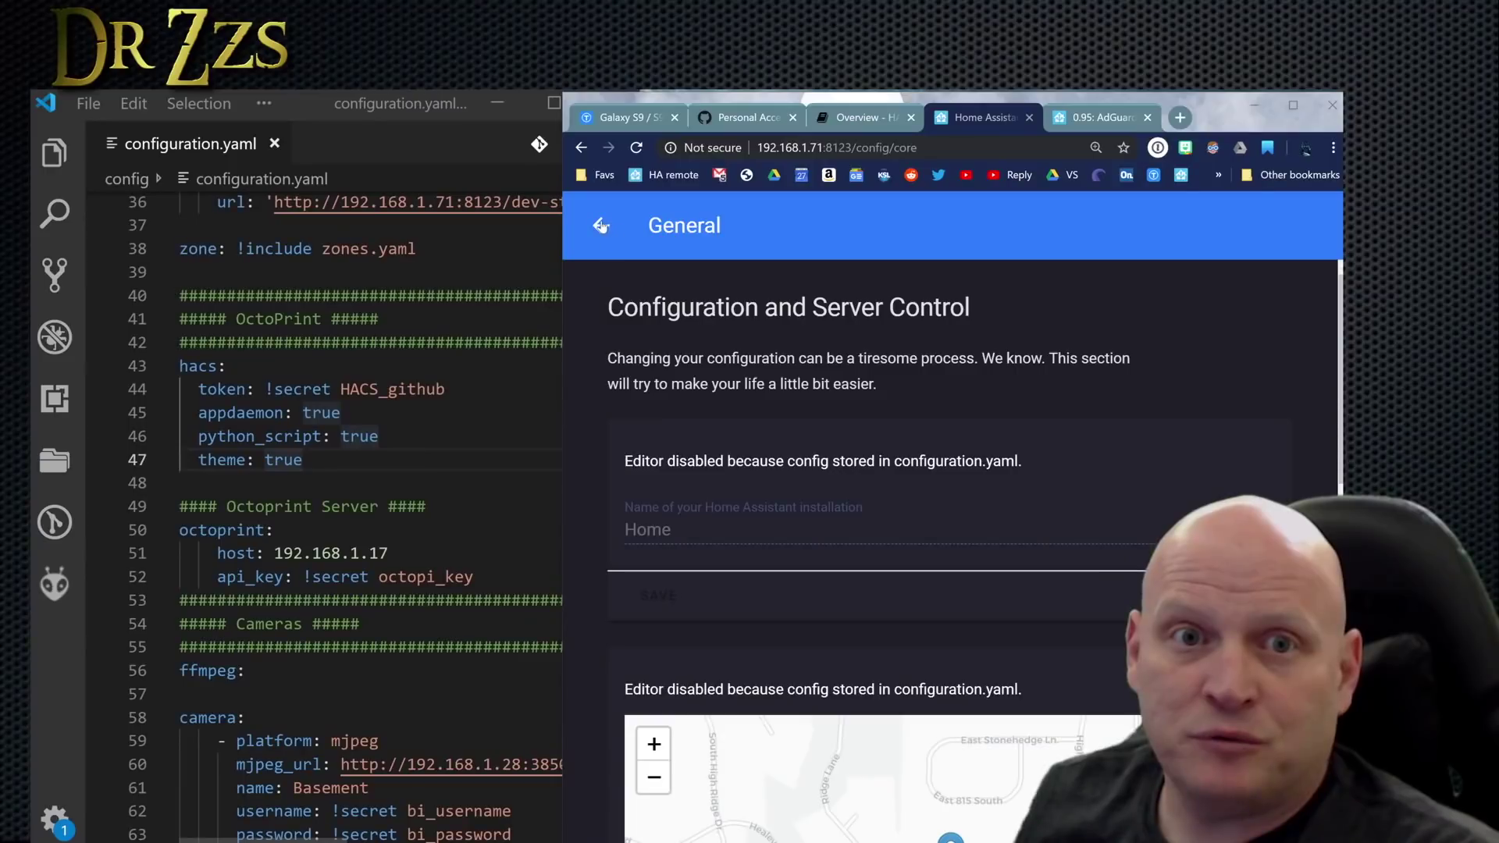
{"action": "left_click", "coordinate": [601, 225]}
{"action": "left_click", "coordinate": [601, 226]}
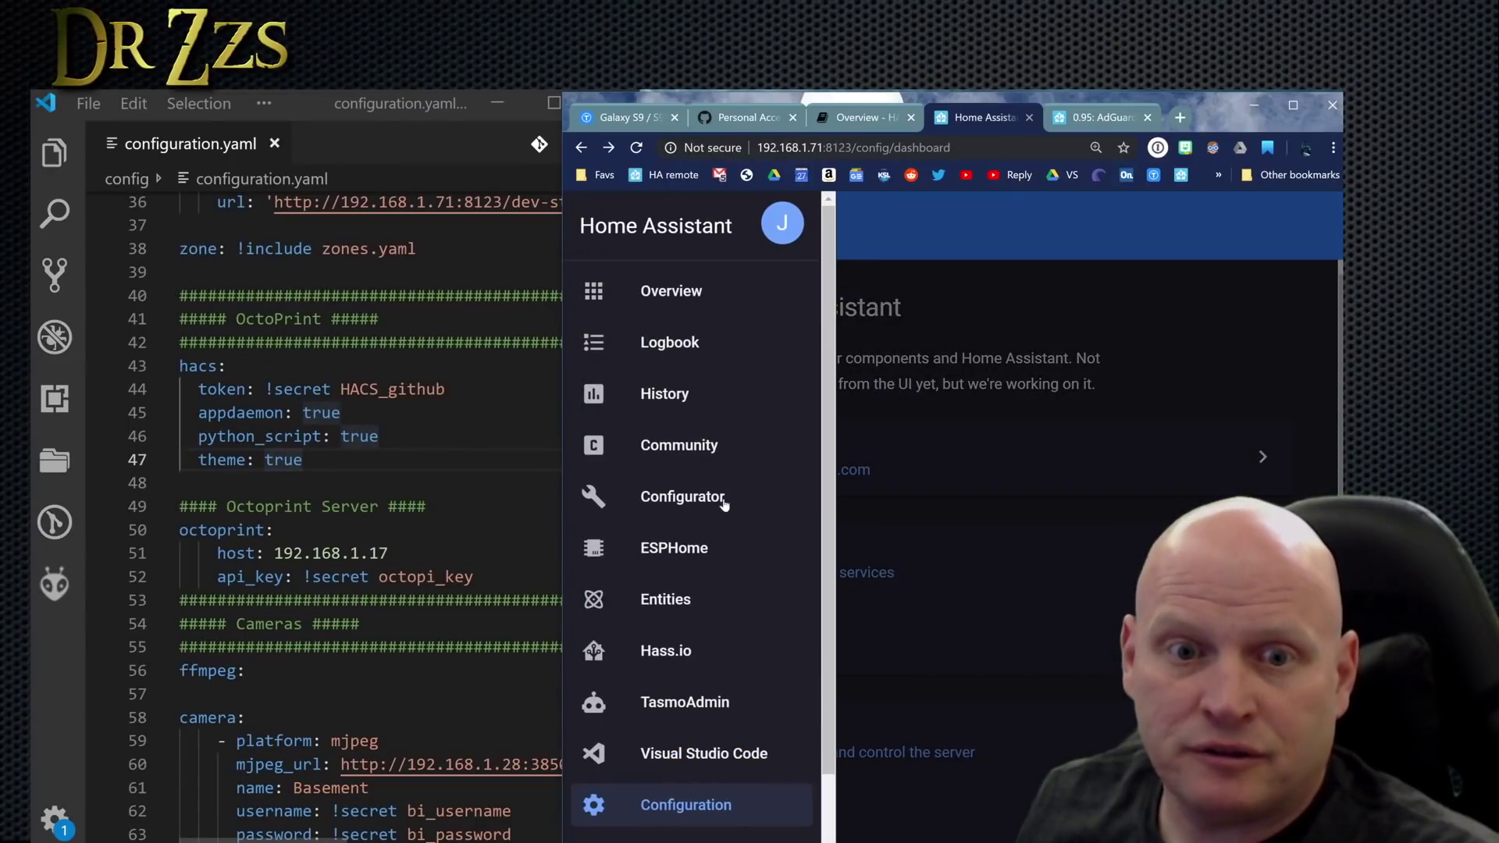
Step: Show the Community page in Home Assistant and widen the browser window over the code editor
{"action": "left_click", "coordinate": [671, 447]}
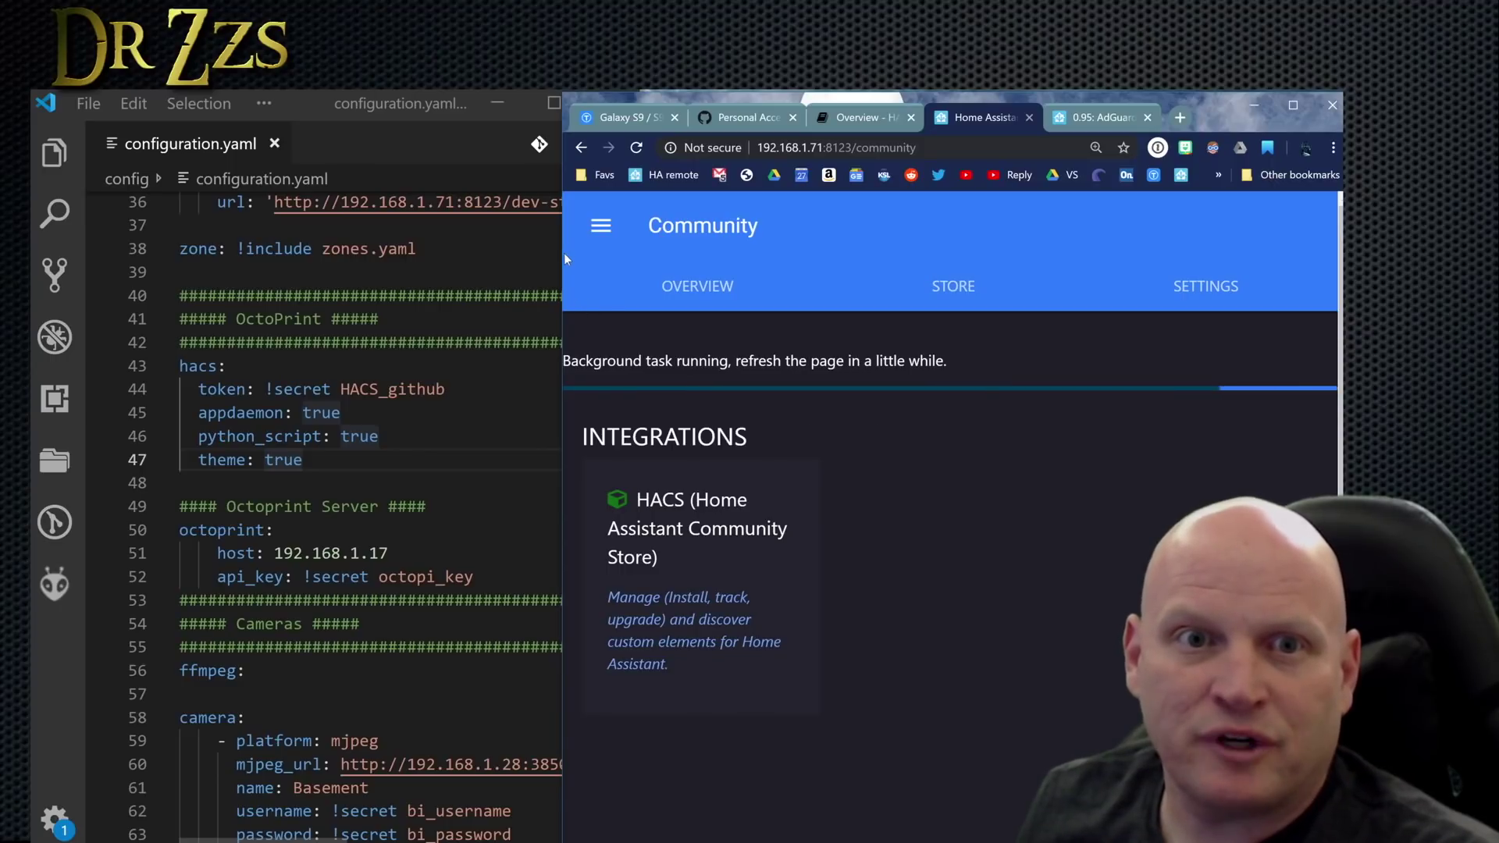
{"action": "left_click_drag", "start_coordinate": [563, 253], "coordinate": [327, 253]}
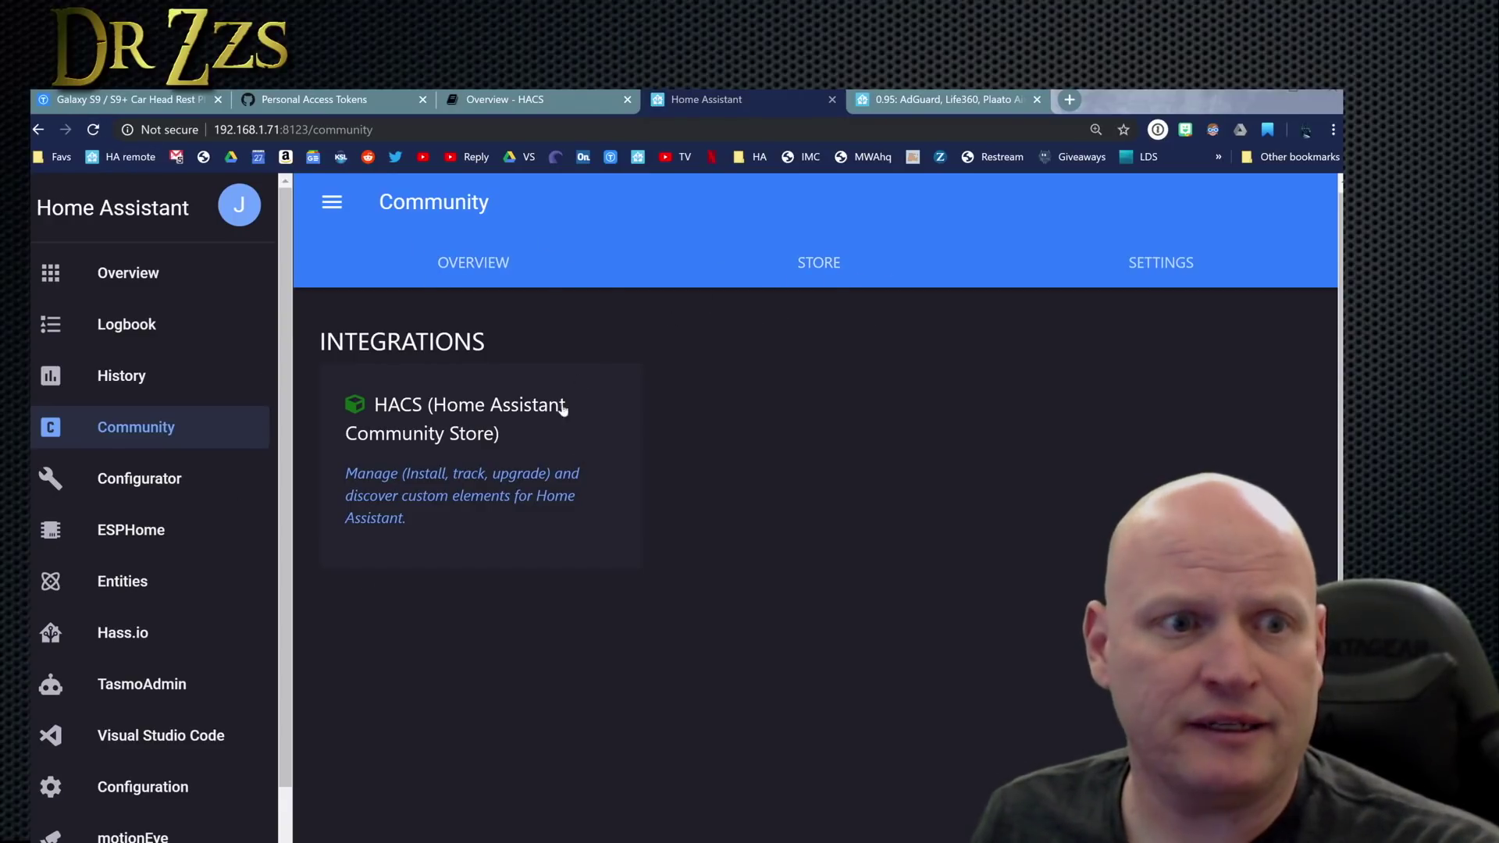
Step: Look through the HACS store's AppDaemon apps, integrations and plugins
{"action": "left_click", "coordinate": [825, 268]}
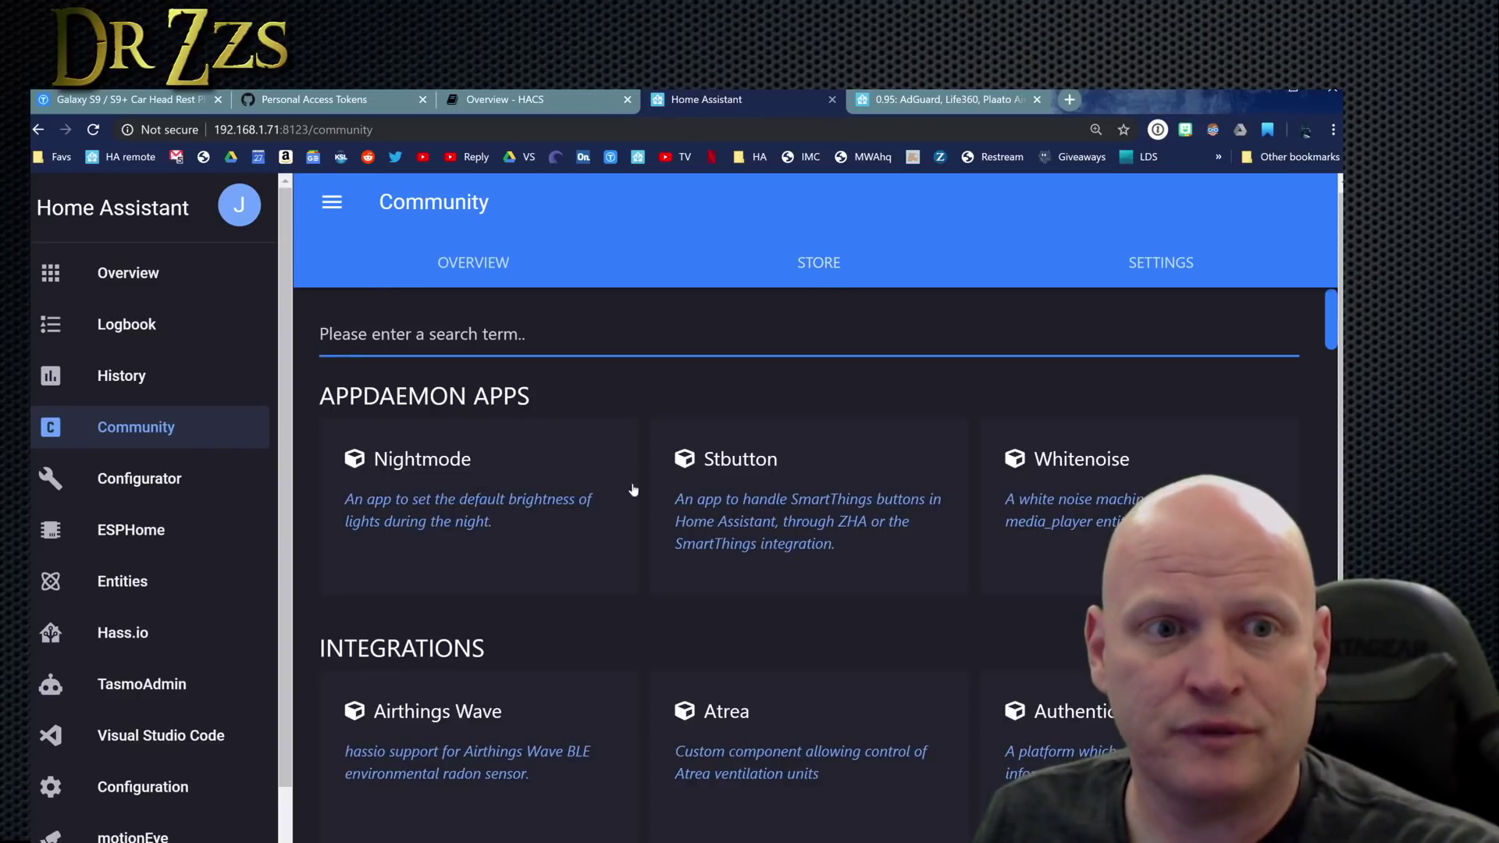
{"action": "scroll", "coordinate": [1005, 474], "scroll_direction": "down", "scroll_amount": 1}
{"action": "scroll", "coordinate": [540, 417], "scroll_direction": "up", "scroll_amount": 1}
{"action": "scroll", "coordinate": [1135, 499], "scroll_direction": "down", "scroll_amount": 7}
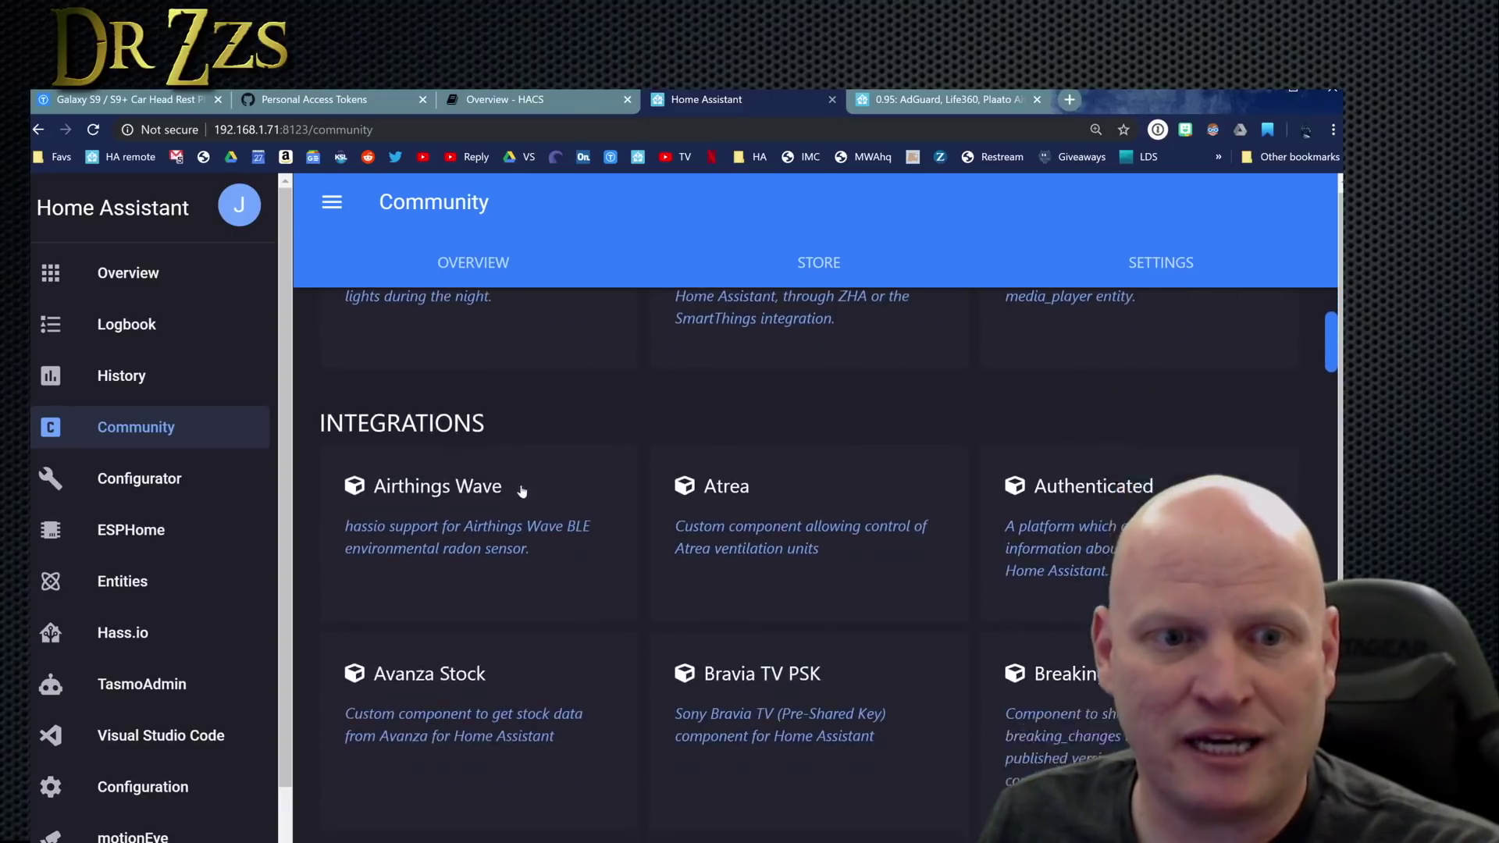
{"action": "scroll", "coordinate": [1070, 475], "scroll_direction": "up", "scroll_amount": 2}
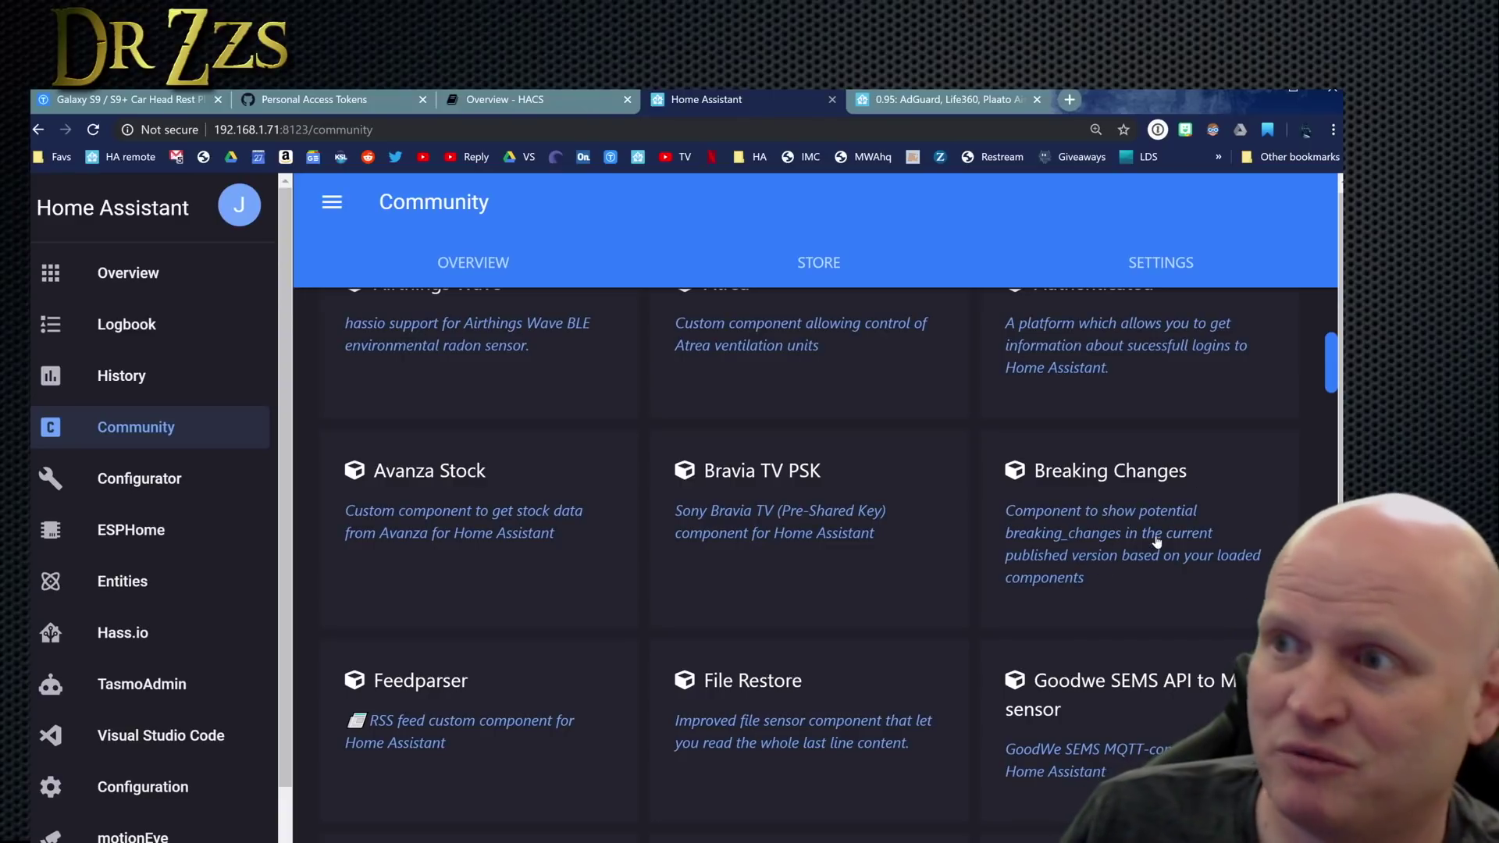
{"action": "scroll", "coordinate": [1155, 539], "scroll_direction": "down", "scroll_amount": 3}
{"action": "scroll", "coordinate": [990, 509], "scroll_direction": "down", "scroll_amount": 15}
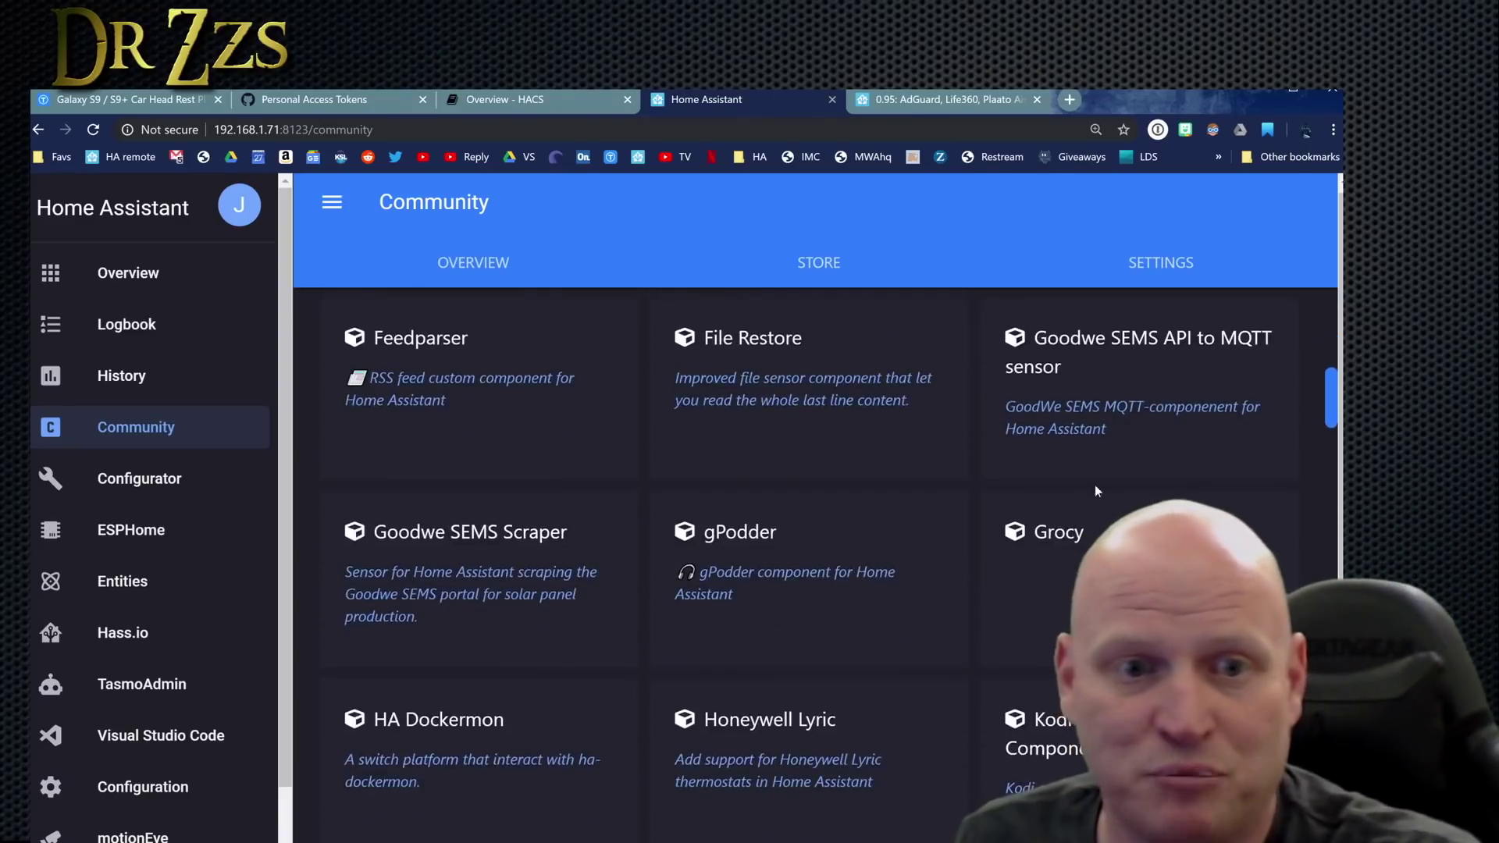
{"action": "scroll", "coordinate": [990, 509], "scroll_direction": "down", "scroll_amount": 2}
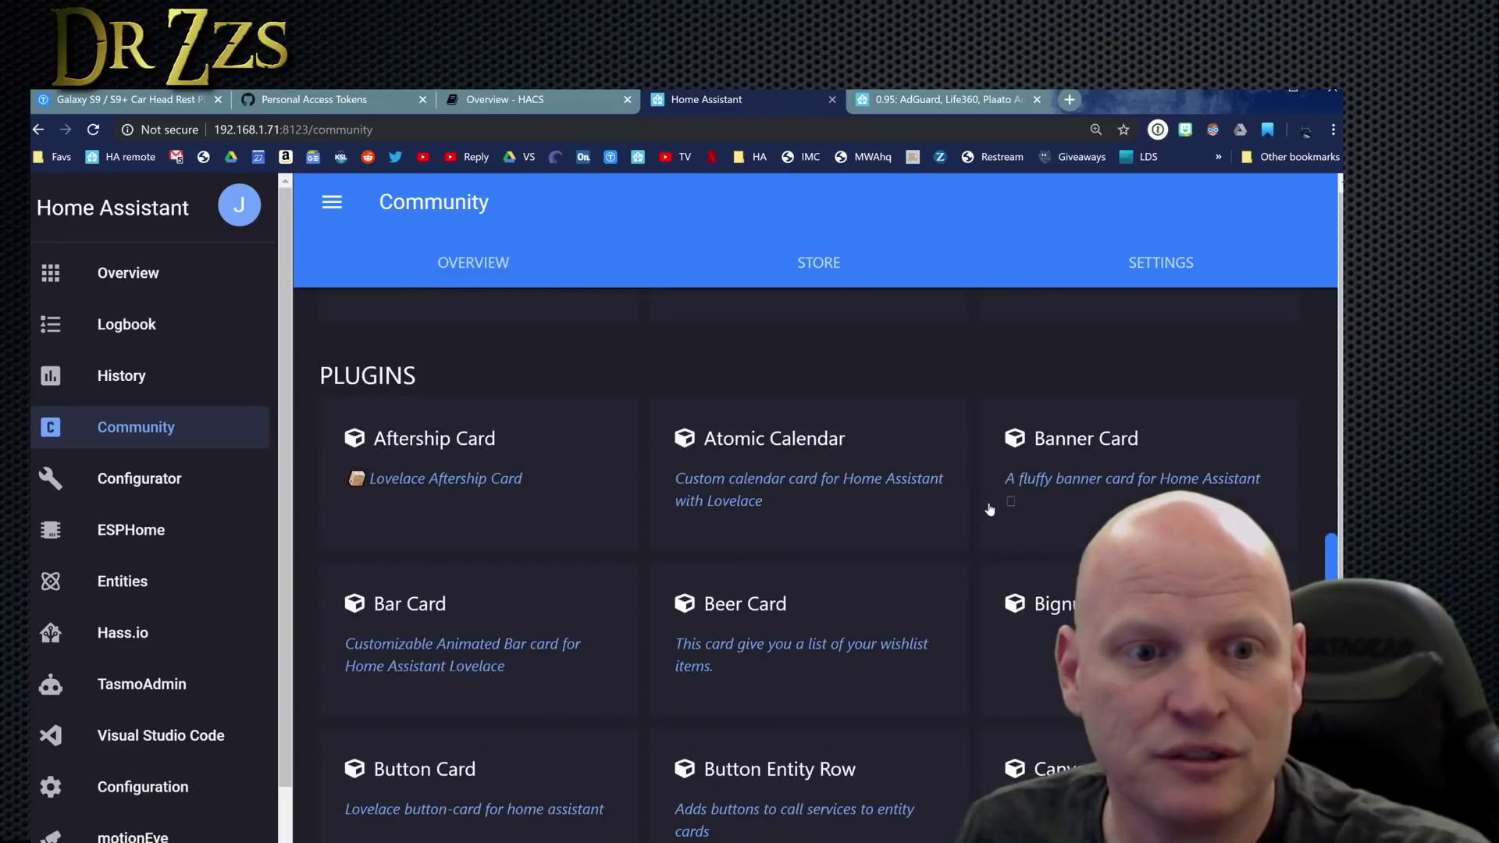
Step: Check the button-card elements on the Overview dashboard's first view, and show the castle view with The Keep
{"action": "left_click", "coordinate": [128, 272]}
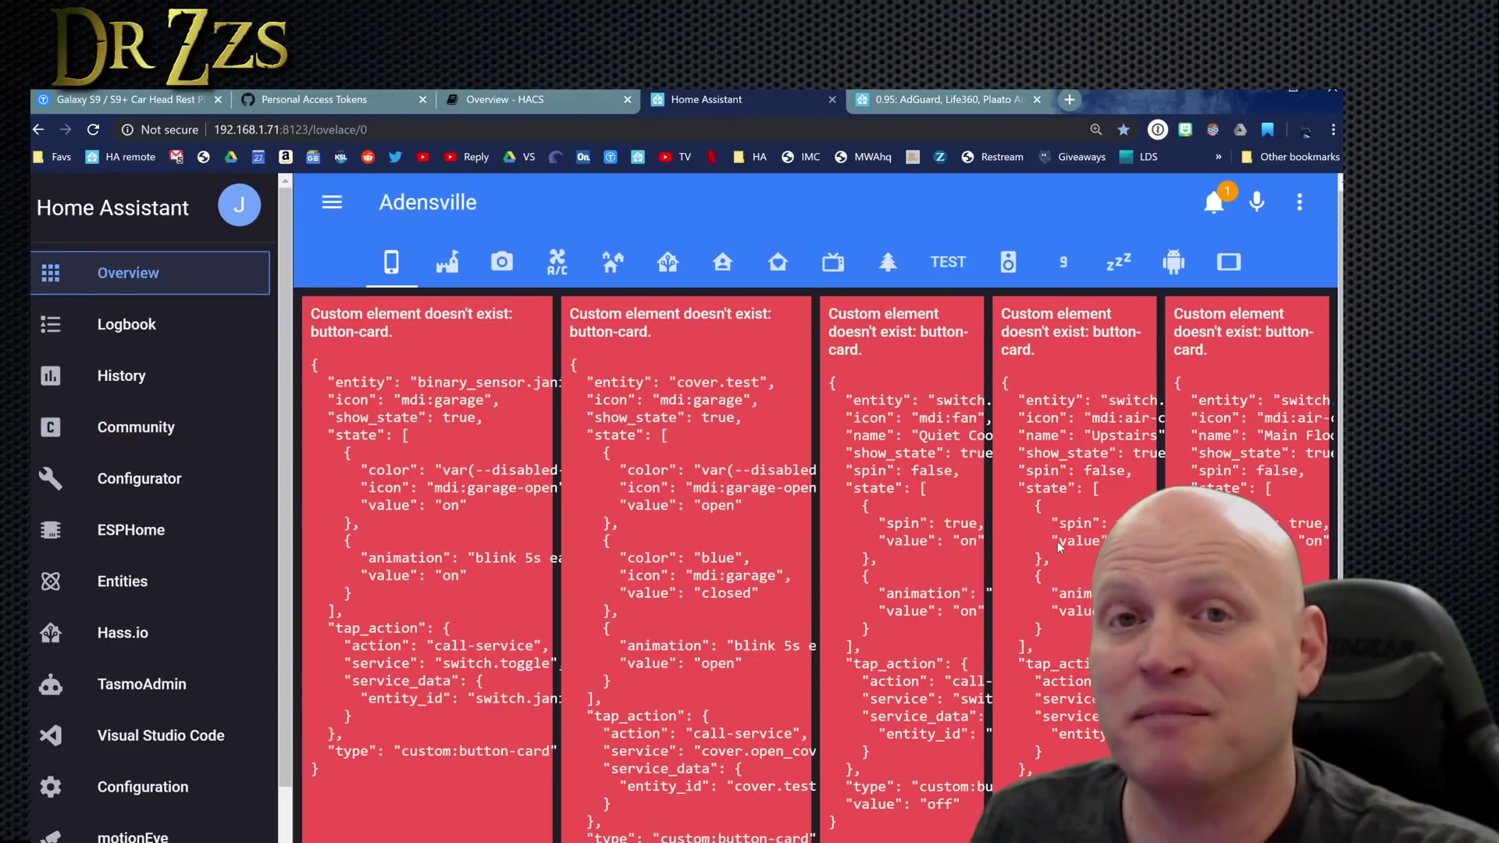
{"action": "scroll", "coordinate": [1059, 547], "scroll_direction": "down", "scroll_amount": 6}
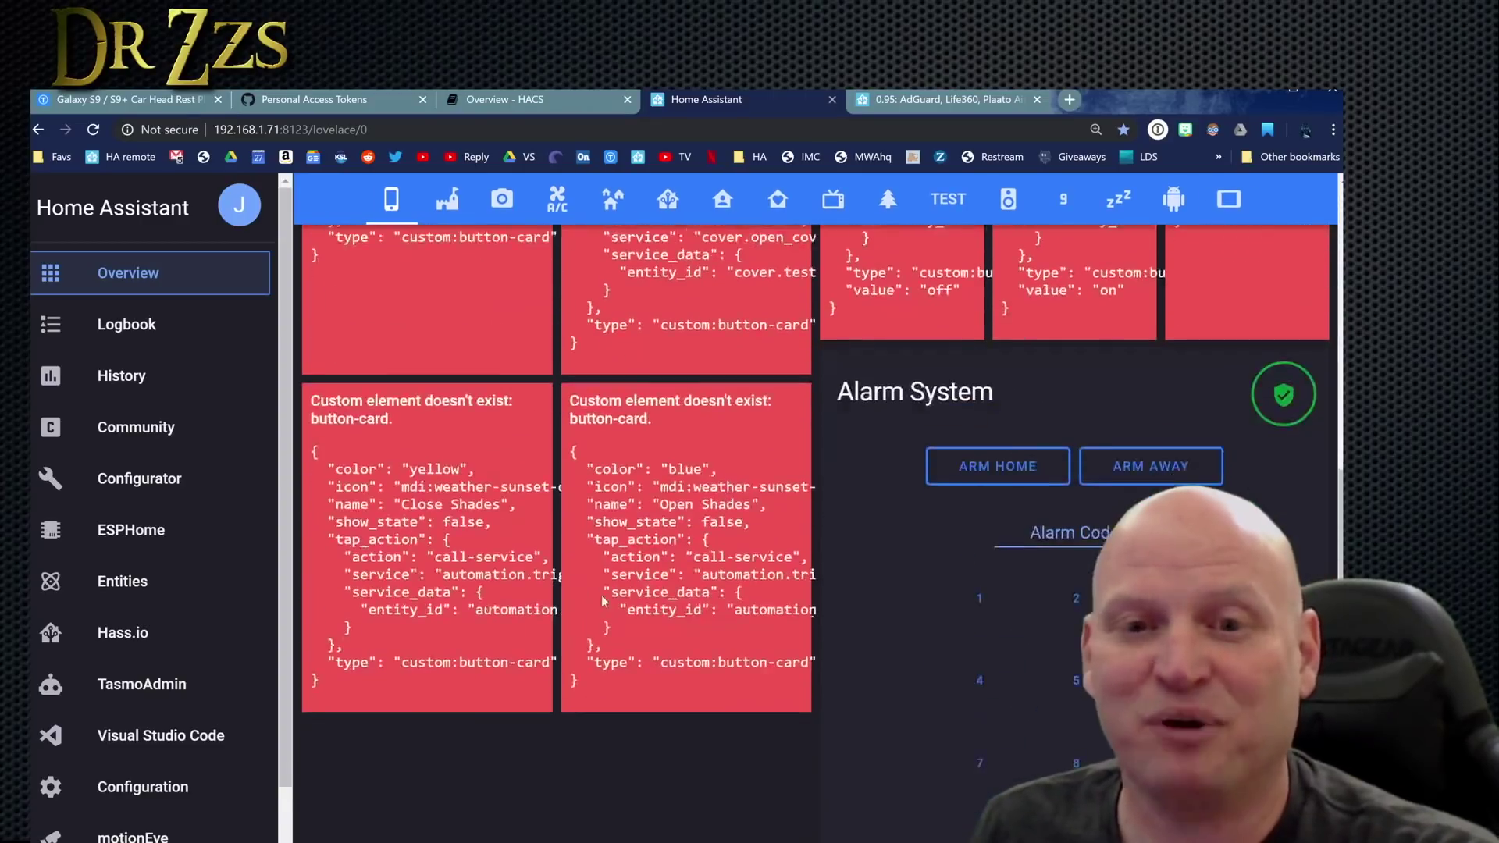
{"action": "scroll", "coordinate": [625, 547], "scroll_direction": "up", "scroll_amount": 5}
{"action": "scroll", "coordinate": [625, 547], "scroll_direction": "up", "scroll_amount": 3}
{"action": "left_click", "coordinate": [447, 270]}
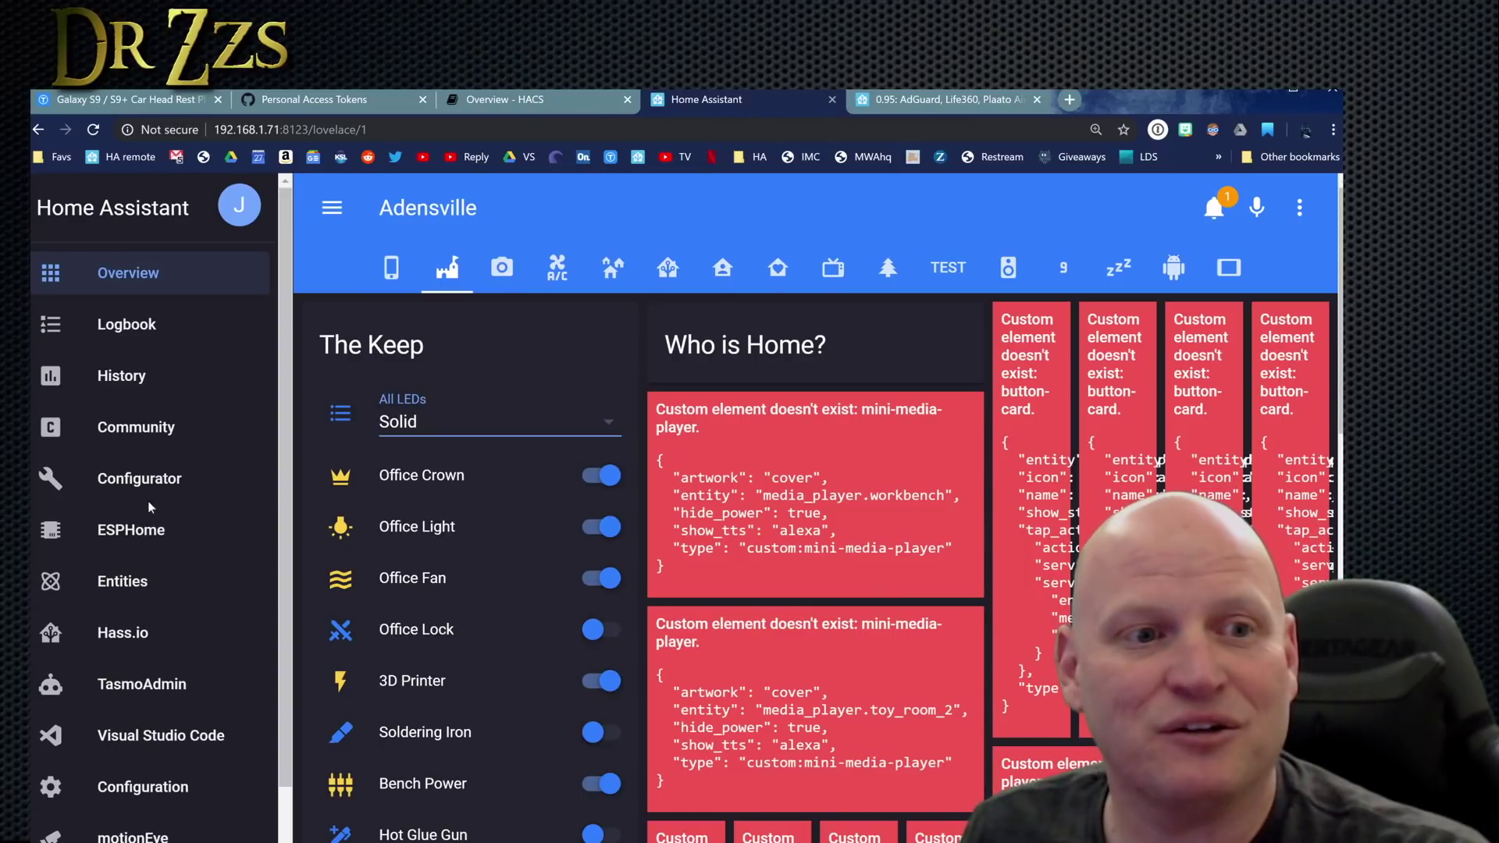
Step: Return to the HACS community store and examine the custom Lovelace cards offered under Plugins
{"action": "left_click", "coordinate": [136, 434]}
{"action": "left_click", "coordinate": [816, 270]}
{"action": "scroll", "coordinate": [690, 582], "scroll_direction": "down", "scroll_amount": 15}
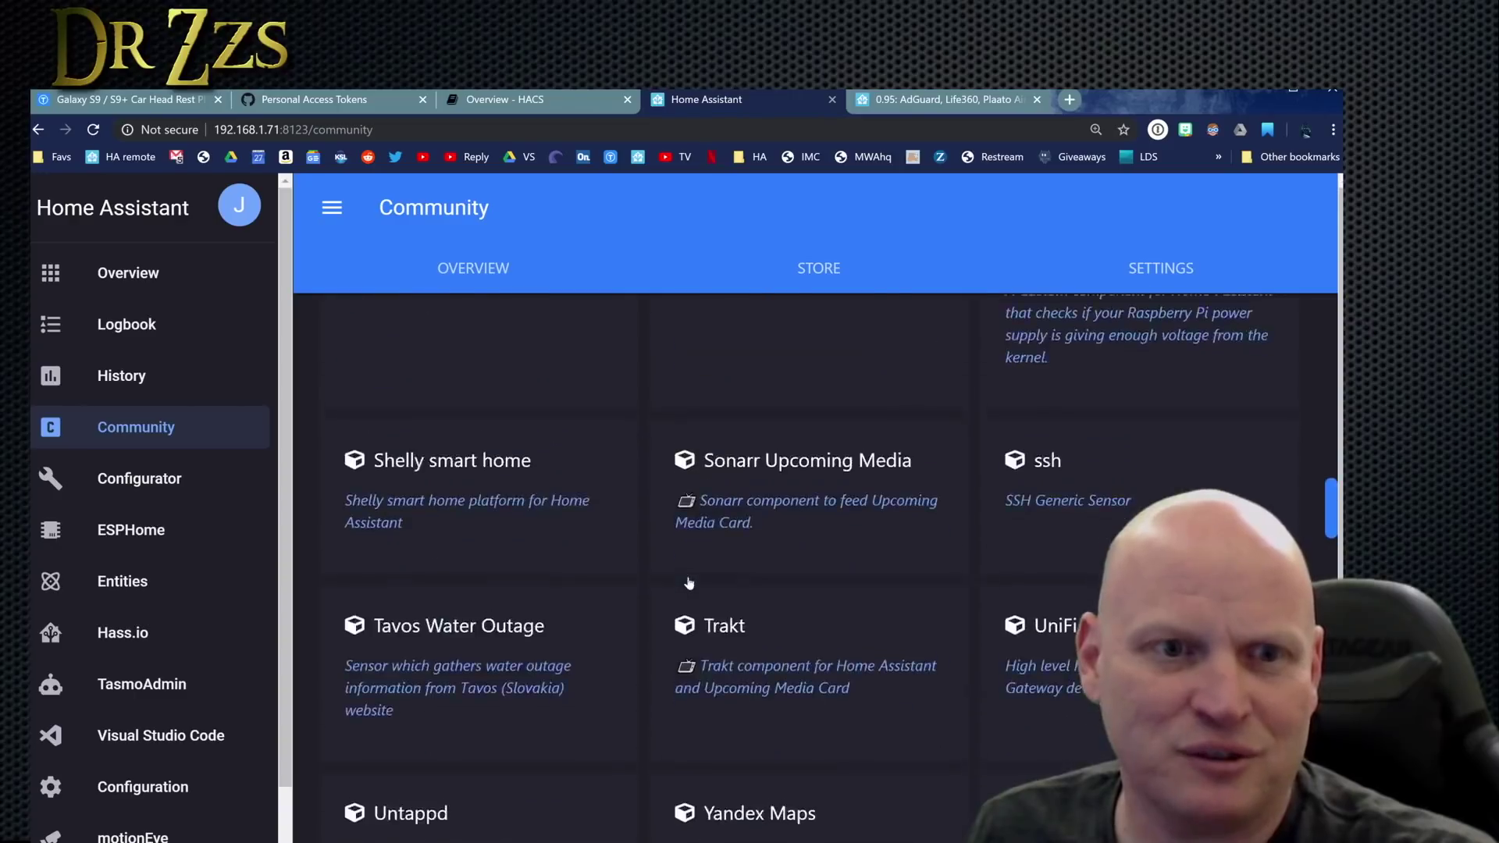
{"action": "scroll", "coordinate": [688, 581], "scroll_direction": "up", "scroll_amount": 2}
{"action": "scroll", "coordinate": [689, 577], "scroll_direction": "down", "scroll_amount": 8}
{"action": "scroll", "coordinate": [690, 574], "scroll_direction": "down", "scroll_amount": 3}
{"action": "scroll", "coordinate": [555, 540], "scroll_direction": "up", "scroll_amount": 3}
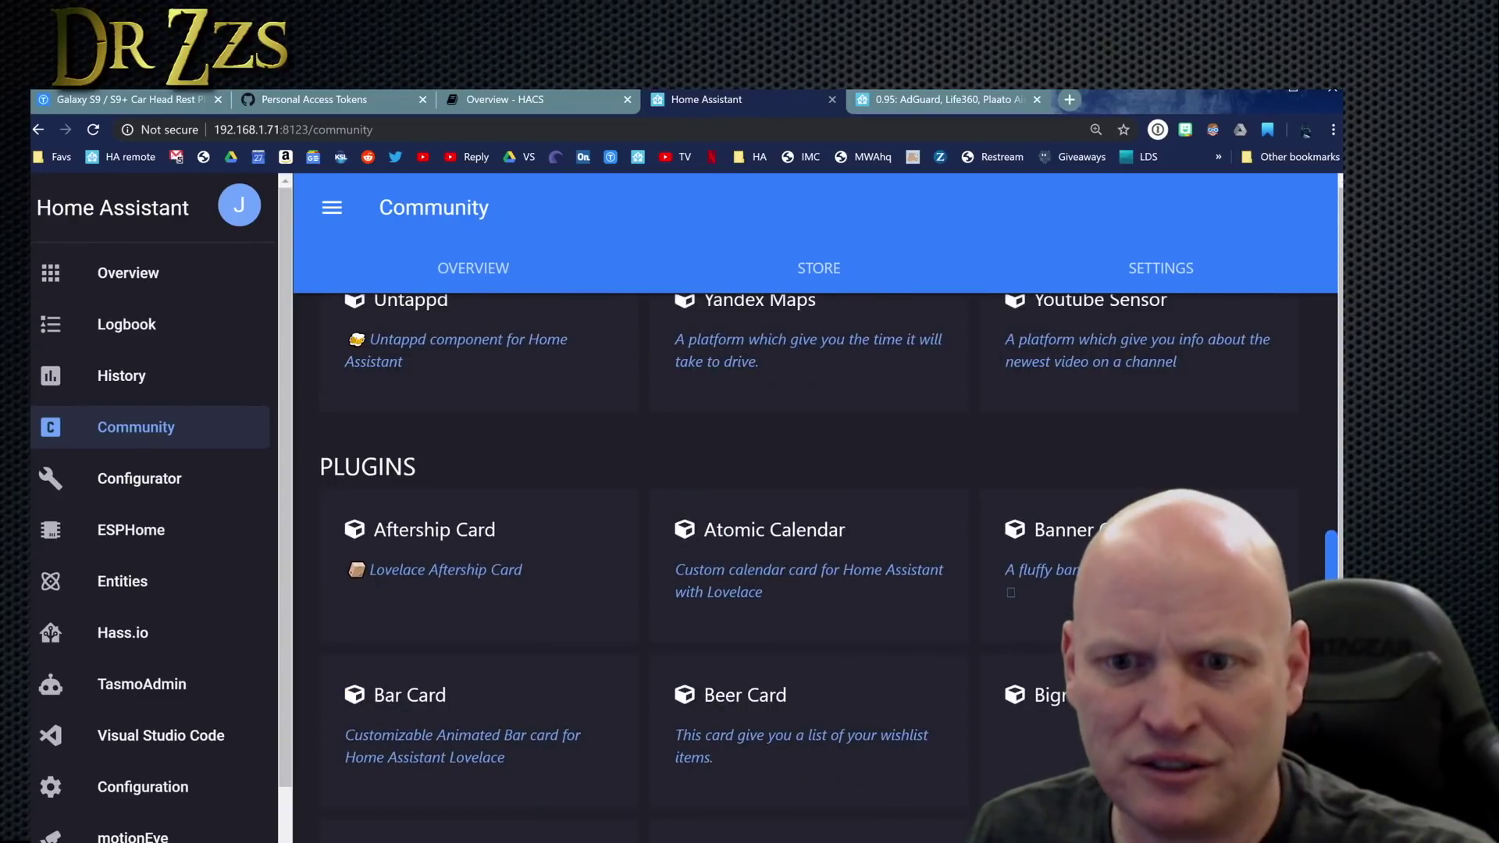
{"action": "scroll", "coordinate": [508, 577], "scroll_direction": "down", "scroll_amount": 3}
{"action": "scroll", "coordinate": [807, 528], "scroll_direction": "down", "scroll_amount": 10}
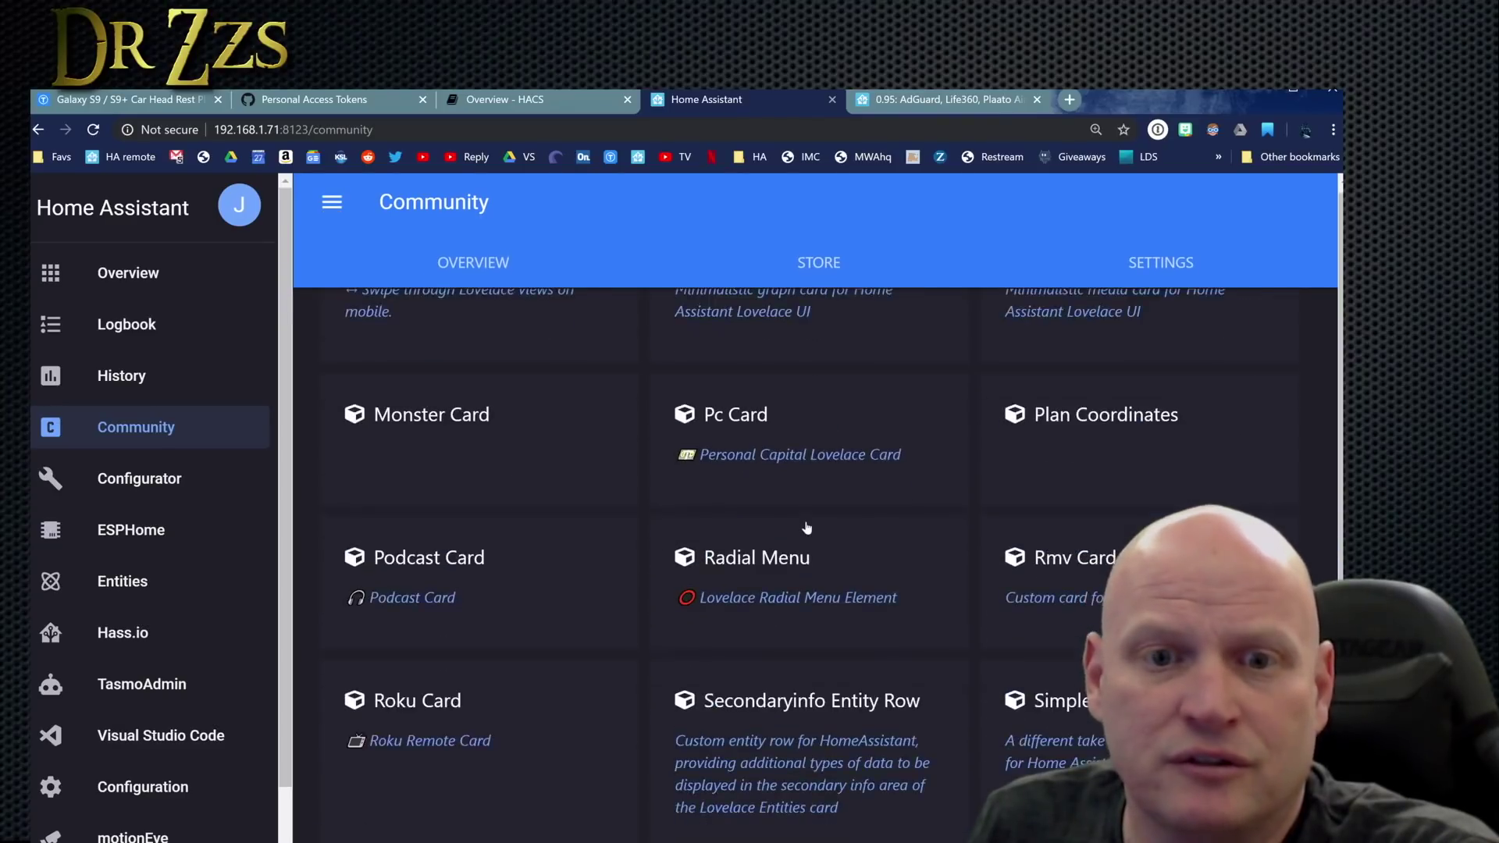
{"action": "scroll", "coordinate": [806, 529], "scroll_direction": "up", "scroll_amount": 10}
{"action": "scroll", "coordinate": [806, 529], "scroll_direction": "up", "scroll_amount": 10}
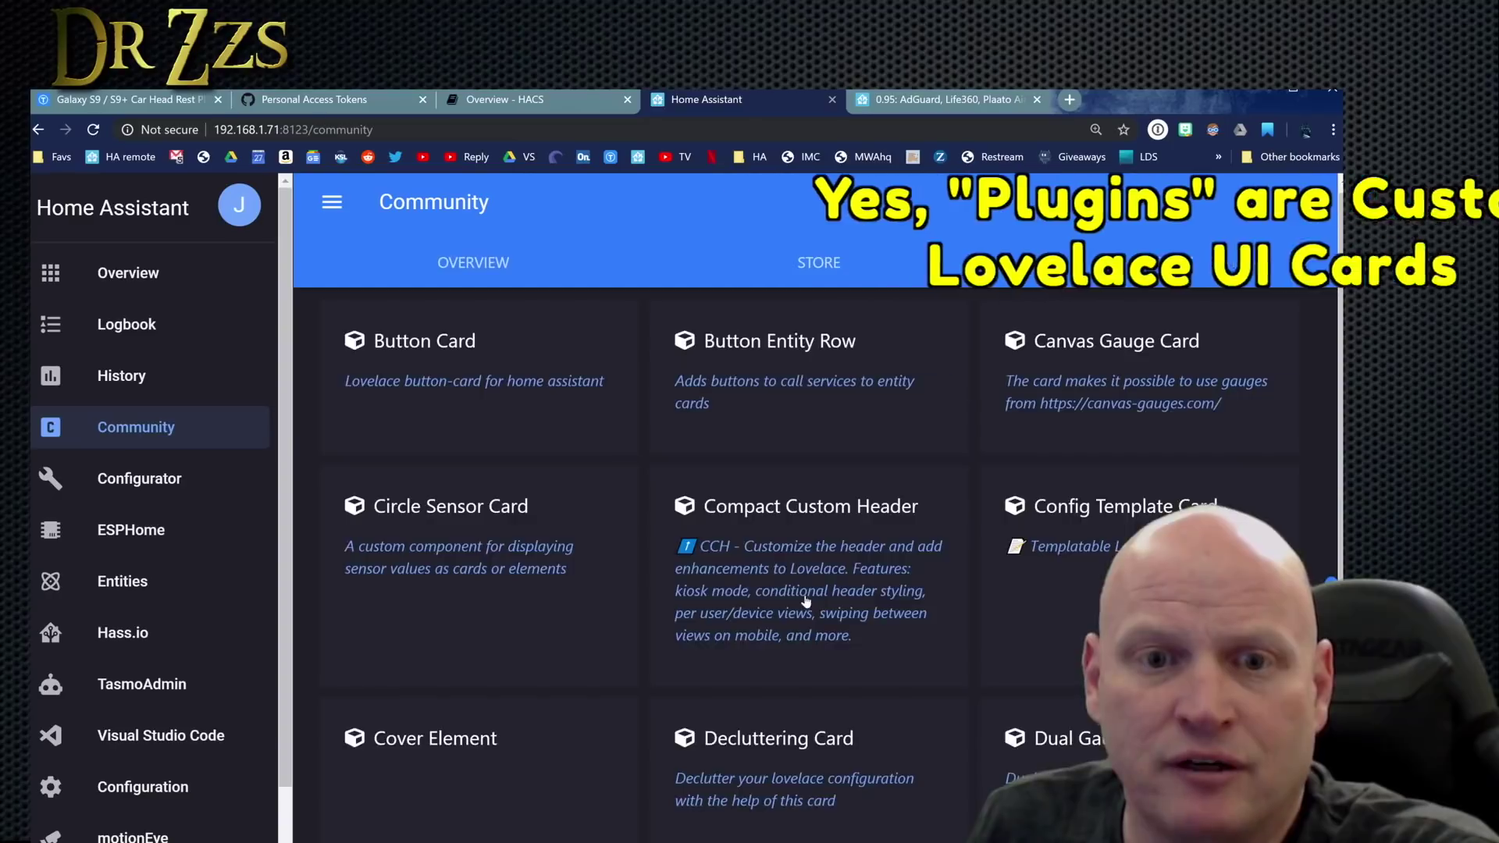
Step: Open the Compact Custom Header plugin from the store and install it
{"action": "left_click", "coordinate": [807, 600]}
{"action": "left_click", "coordinate": [1235, 368]}
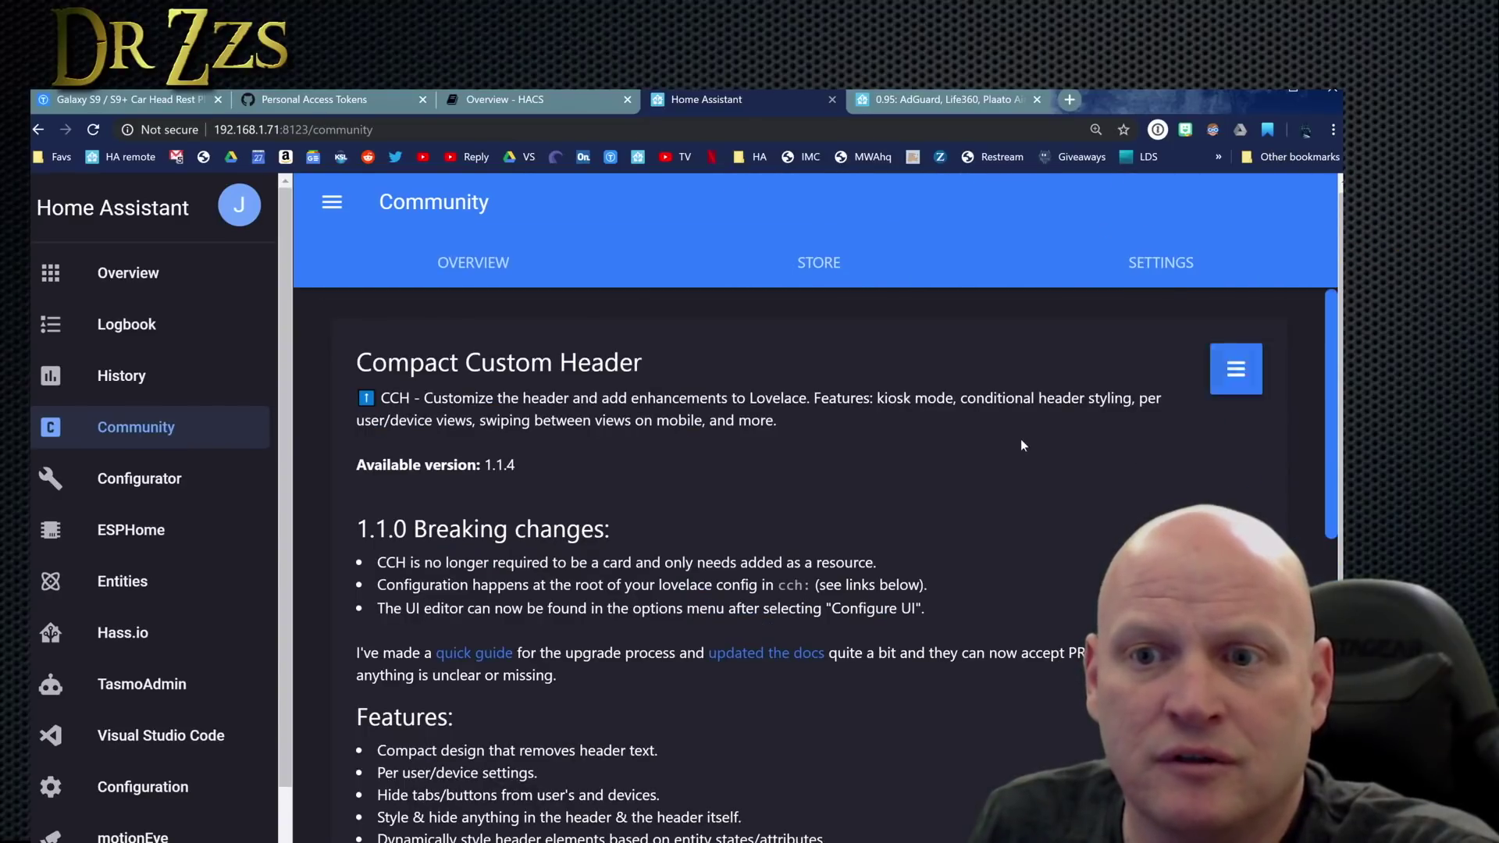
{"action": "scroll", "coordinate": [780, 546], "scroll_direction": "down", "scroll_amount": 10}
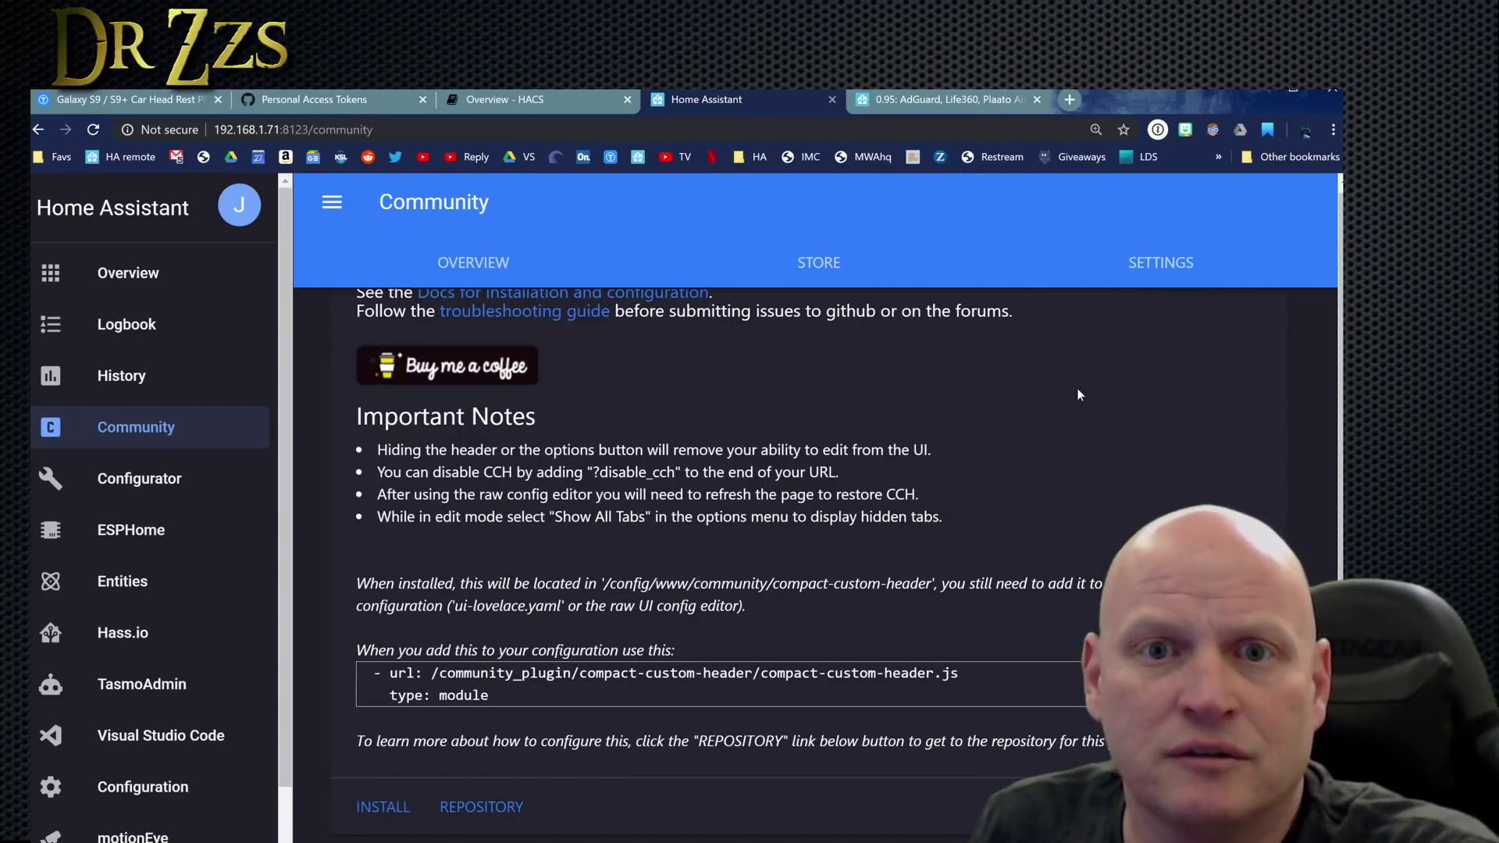
{"action": "left_click", "coordinate": [383, 806]}
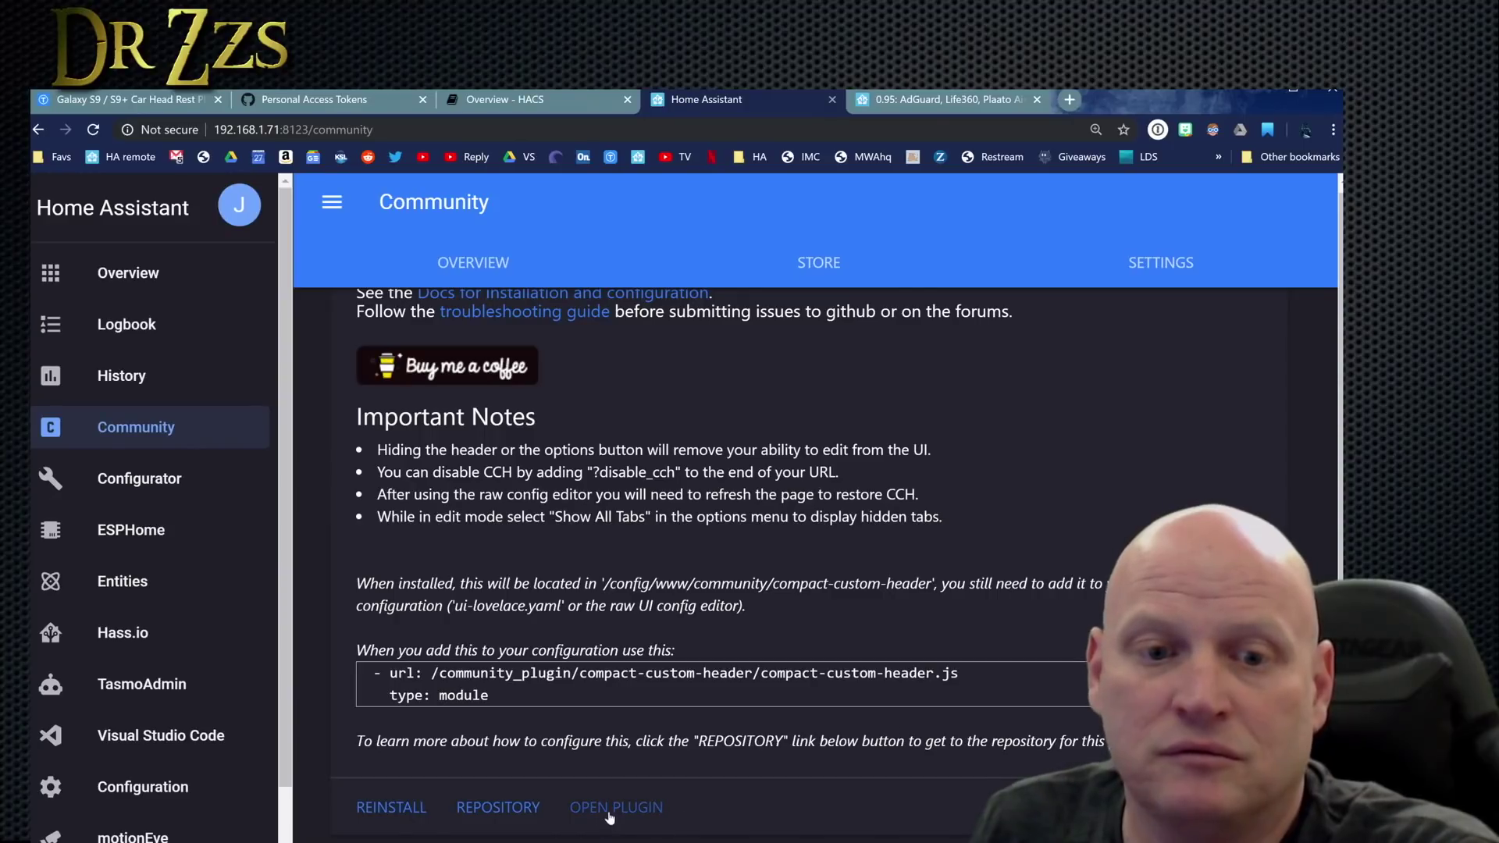
Step: Show the additional actions available for Compact Custom Header, such as Reload and Show Beta
{"action": "left_click", "coordinate": [1235, 399]}
{"action": "left_click", "coordinate": [1231, 369]}
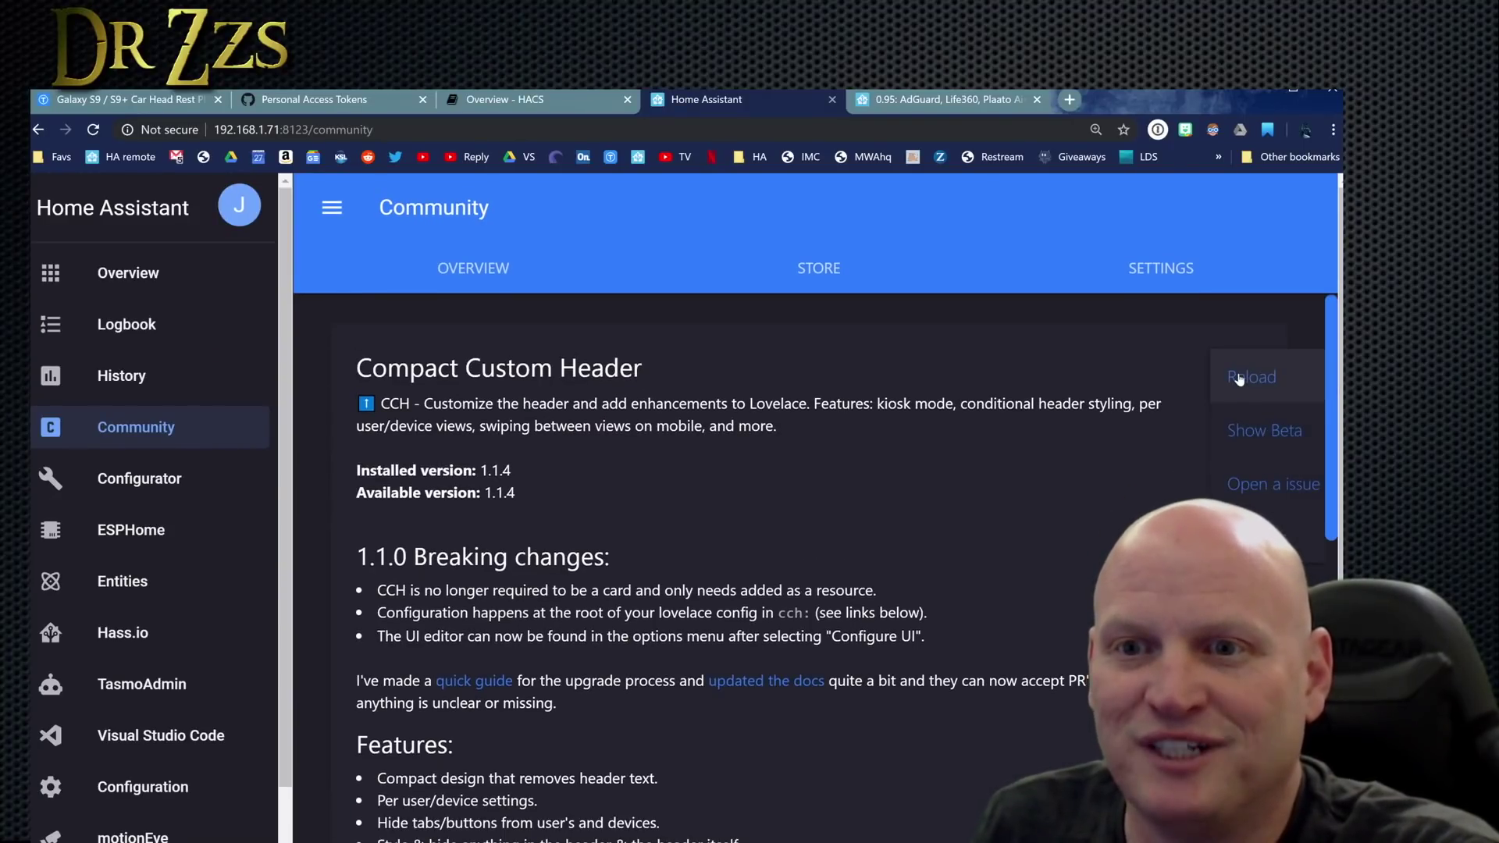
{"action": "left_click", "coordinate": [1240, 379]}
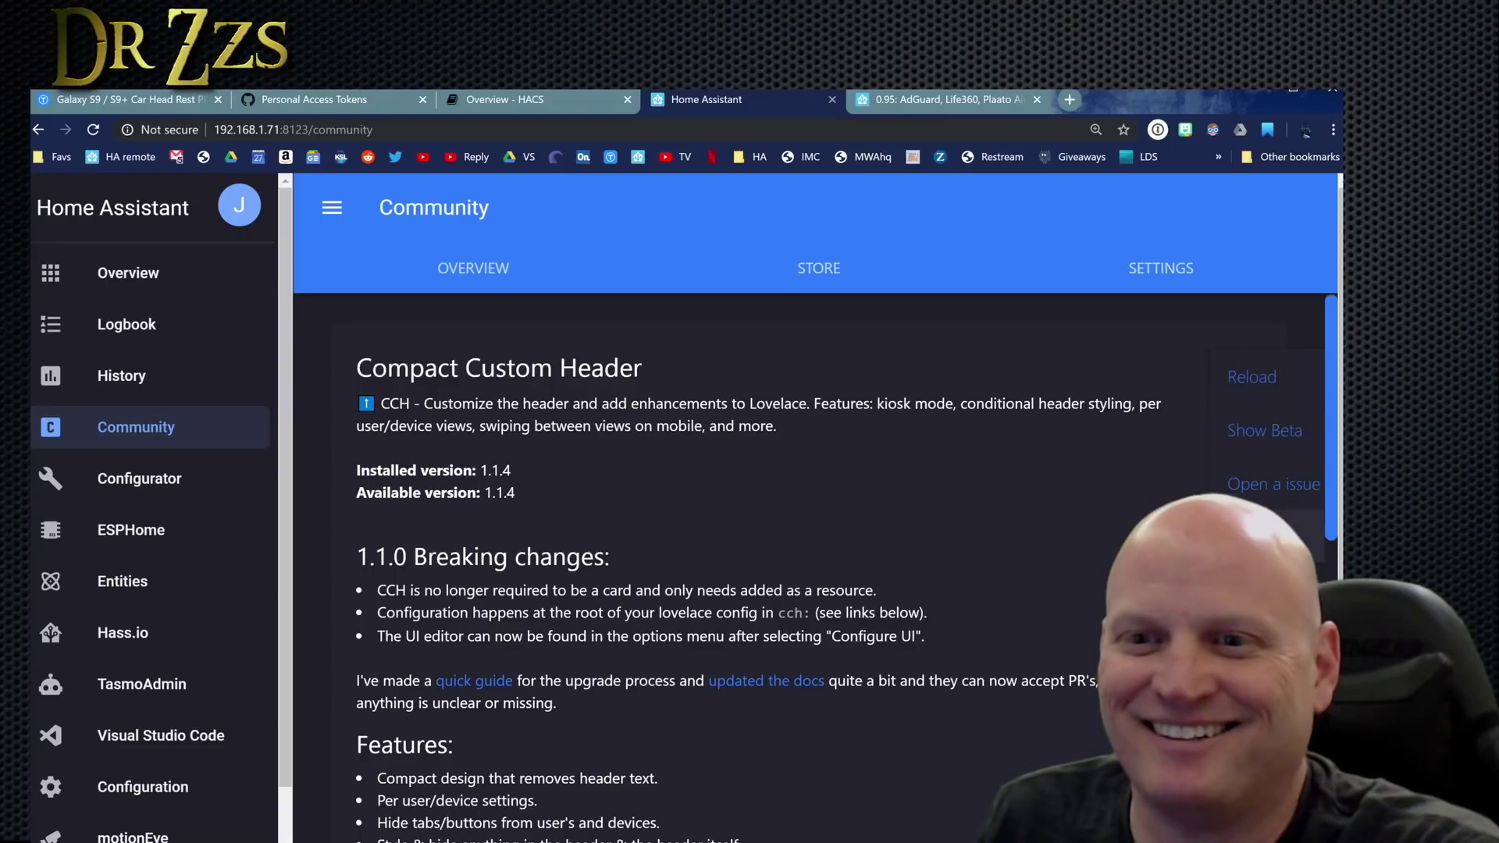
Step: Return to the store's Plugins section, open Bignumber Card and install it
{"action": "left_click", "coordinate": [800, 274]}
{"action": "scroll", "coordinate": [940, 512], "scroll_direction": "down", "scroll_amount": 15}
{"action": "scroll", "coordinate": [943, 515], "scroll_direction": "down", "scroll_amount": 10}
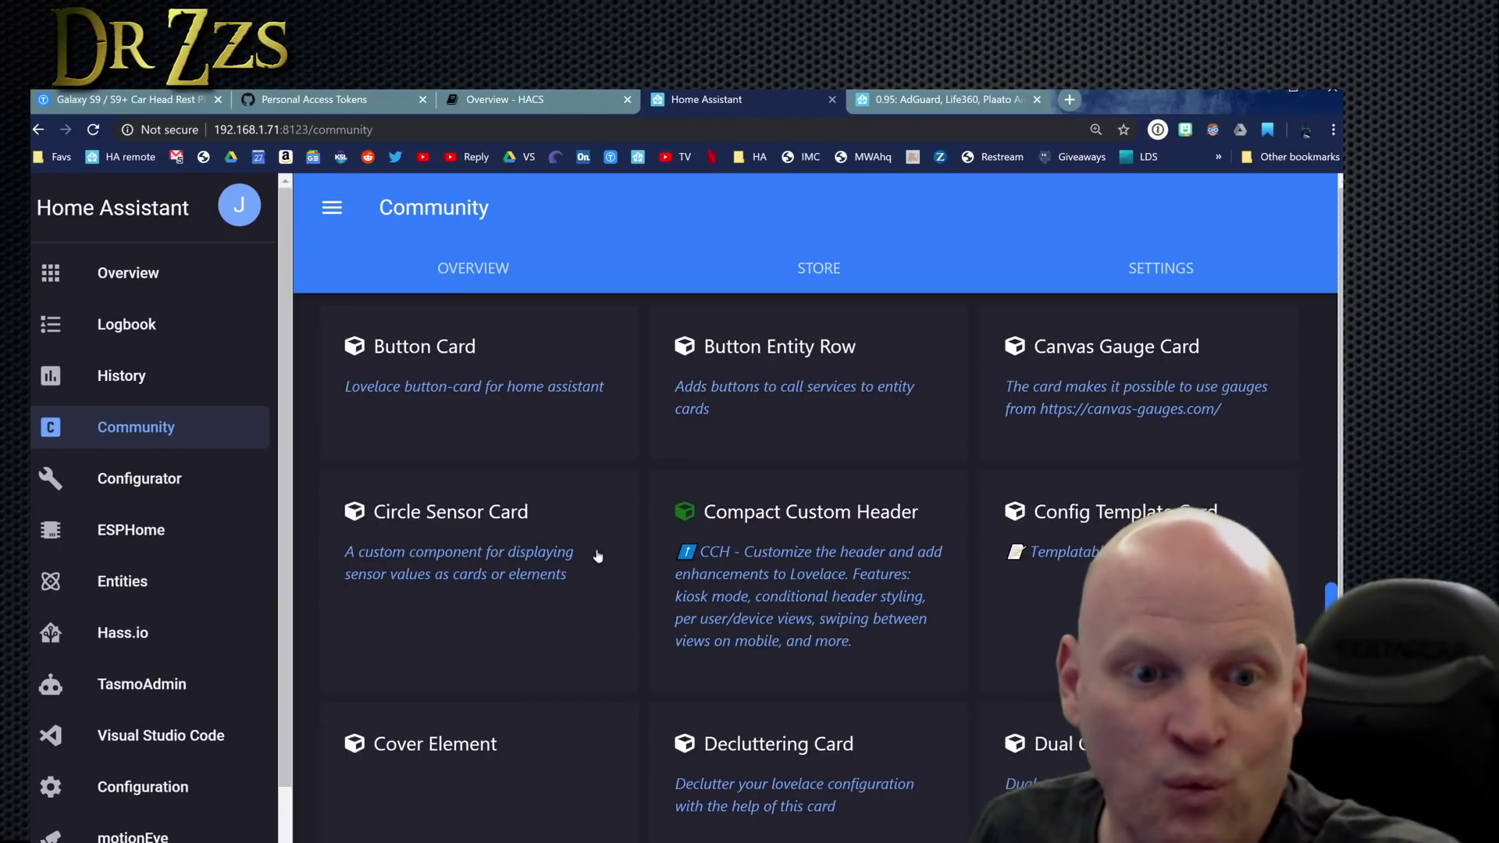
{"action": "scroll", "coordinate": [840, 526], "scroll_direction": "up", "scroll_amount": 5}
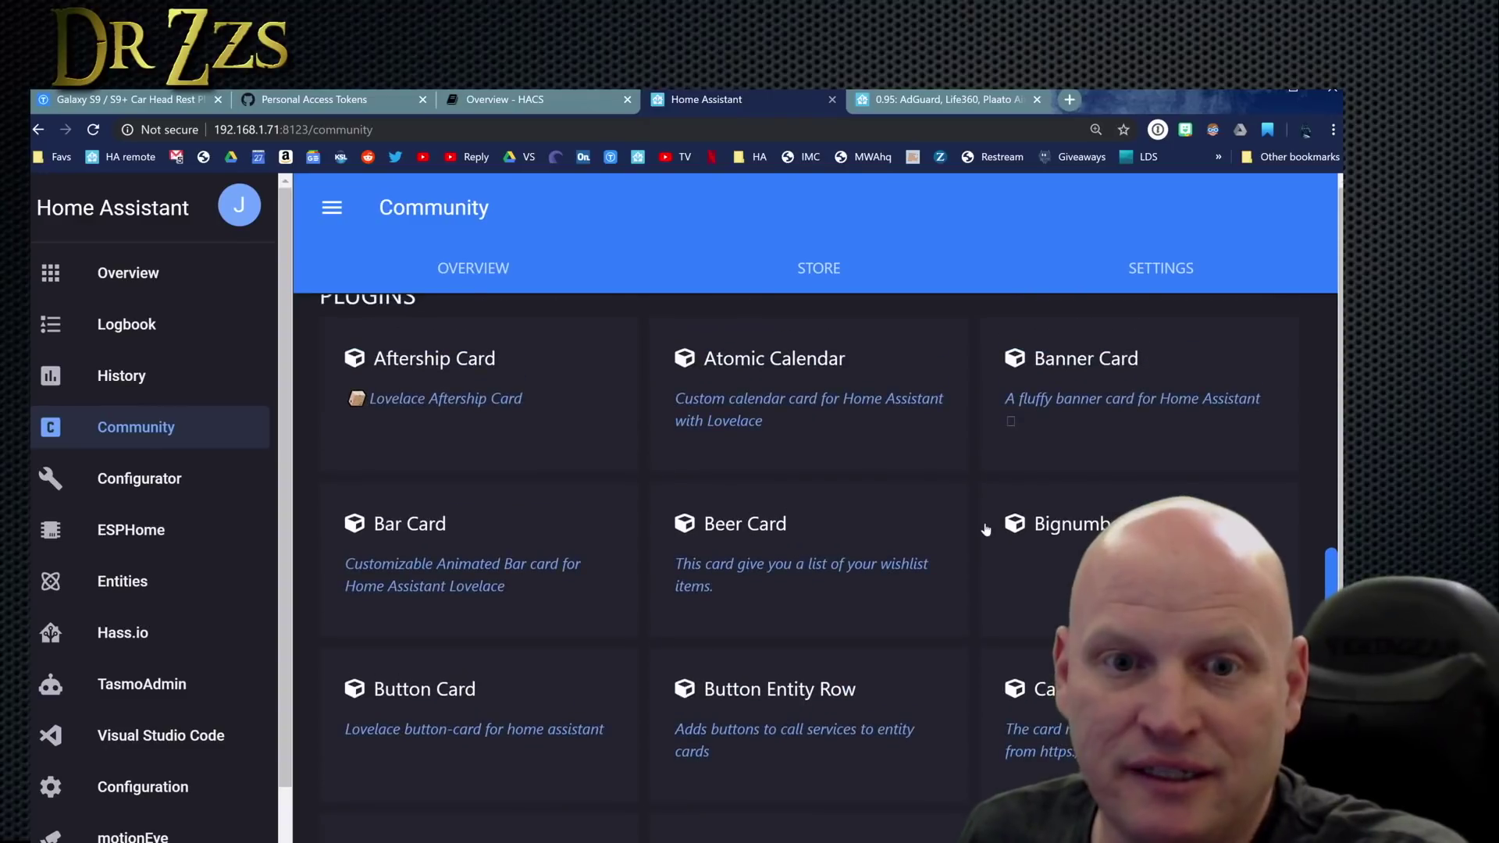
{"action": "scroll", "coordinate": [1059, 571], "scroll_direction": "down", "scroll_amount": 2}
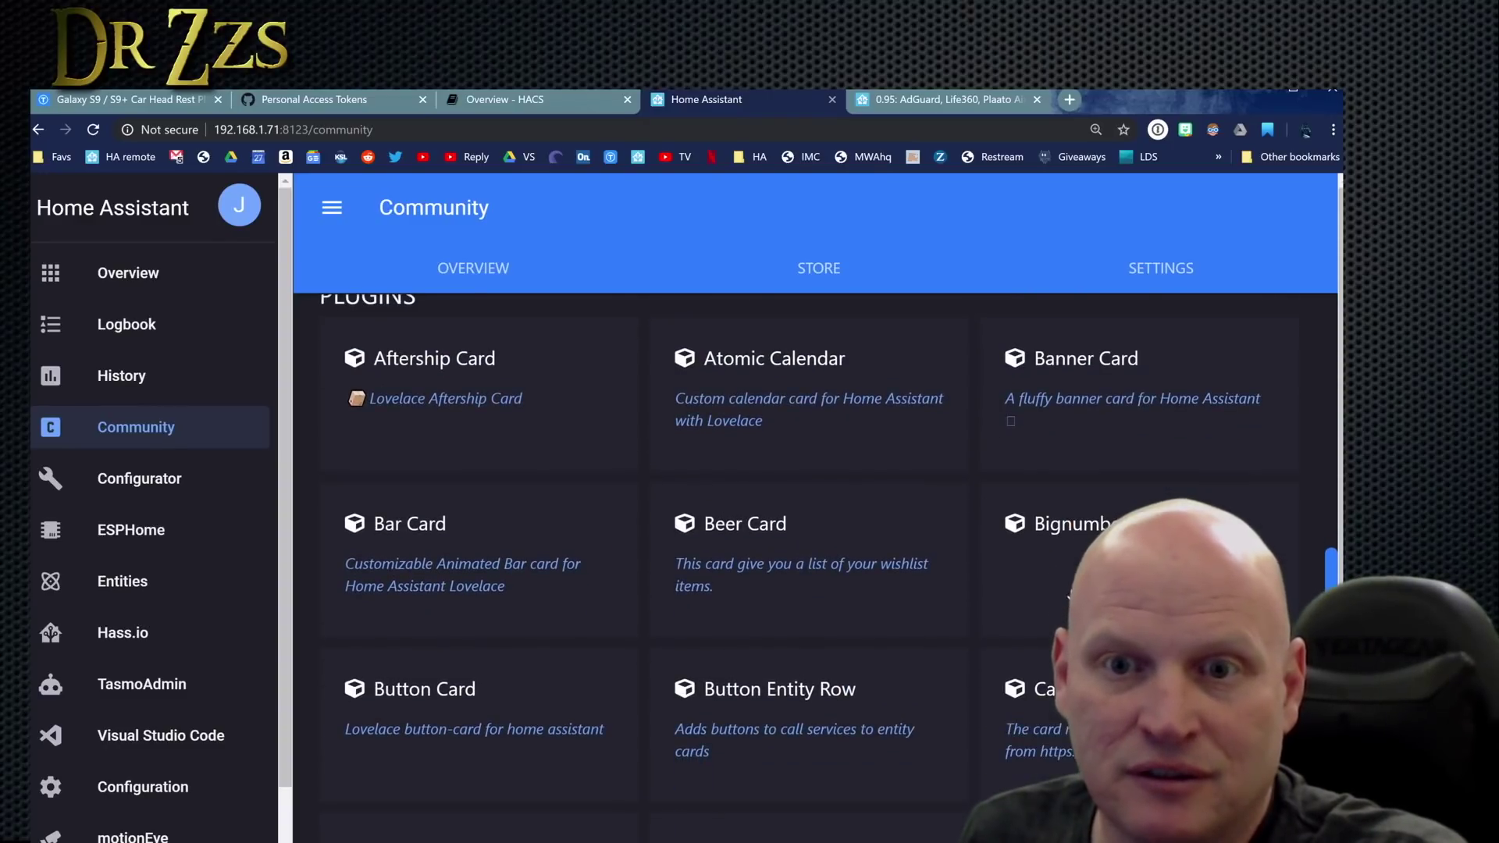
{"action": "left_click", "coordinate": [1059, 571]}
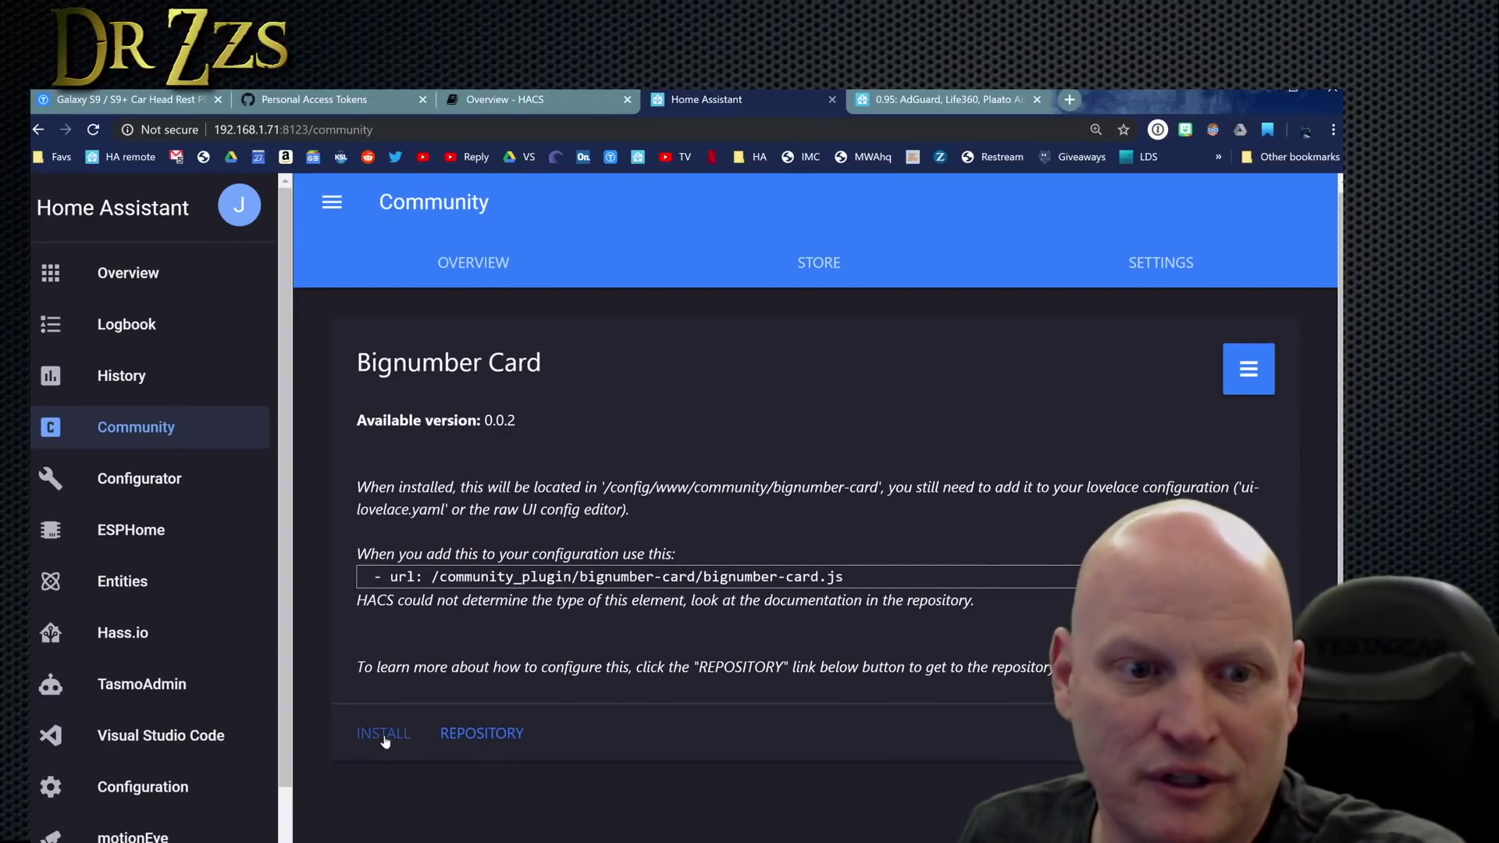
Step: Go back to the store, open the Youtube Sensor integration and install it
{"action": "left_click", "coordinate": [815, 262]}
{"action": "scroll", "coordinate": [812, 546], "scroll_direction": "down", "scroll_amount": 15}
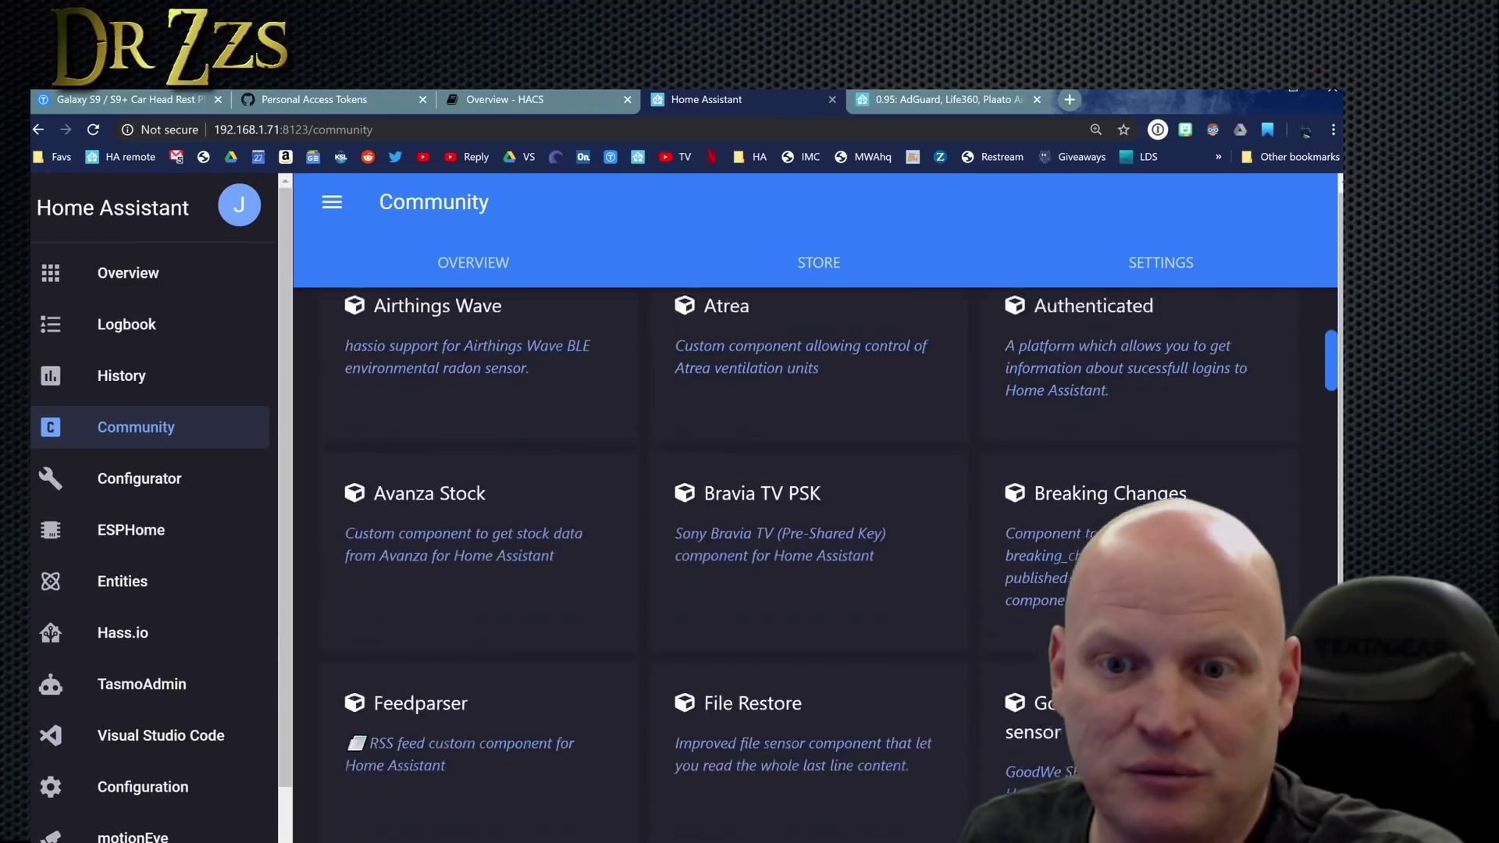
{"action": "scroll", "coordinate": [811, 546], "scroll_direction": "down", "scroll_amount": 10}
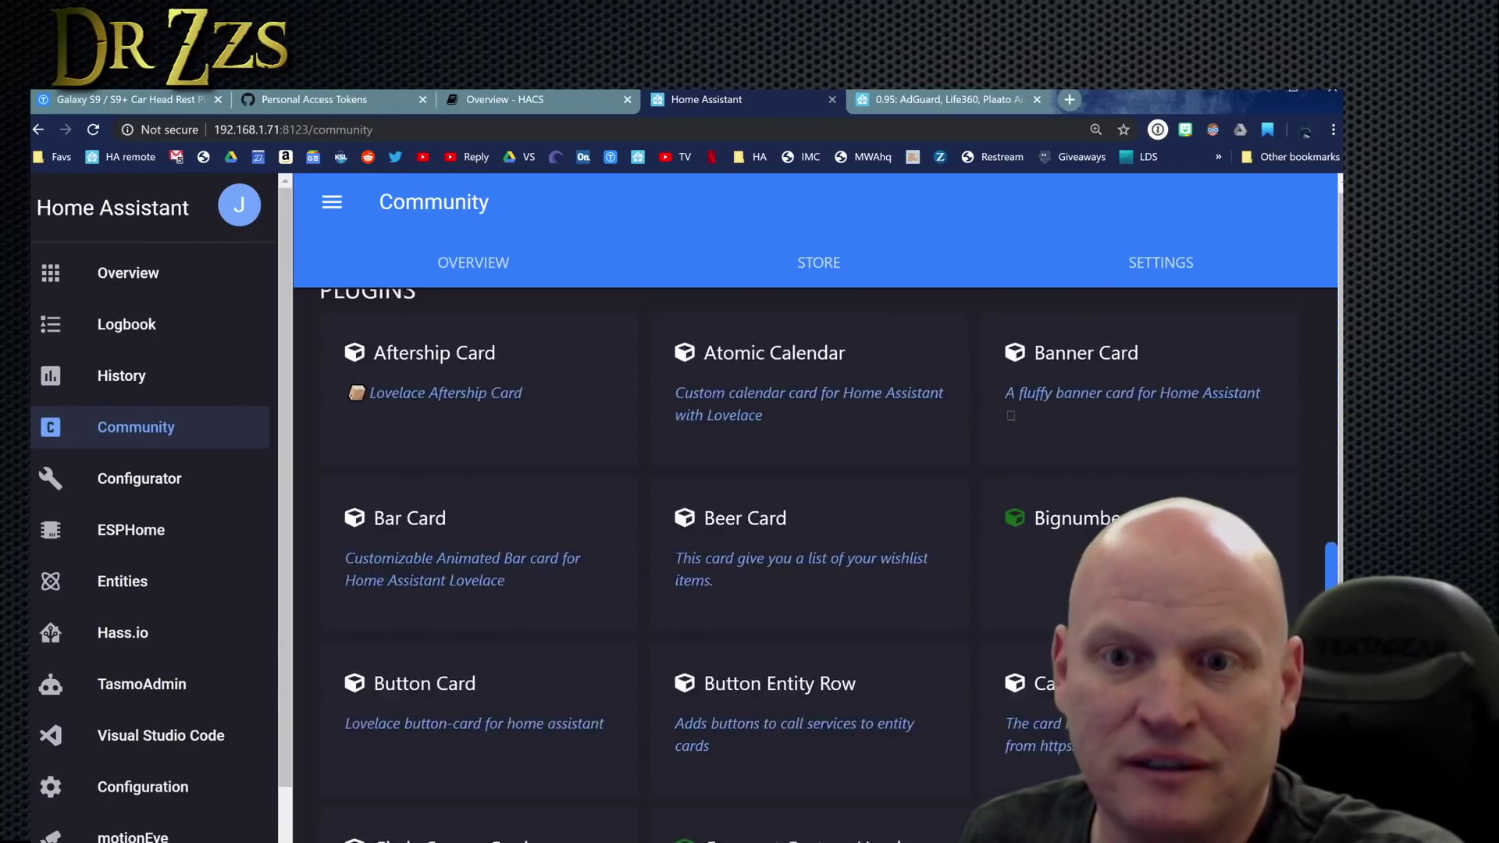
{"action": "scroll", "coordinate": [1077, 559], "scroll_direction": "up", "scroll_amount": 5}
{"action": "left_click", "coordinate": [1062, 562]}
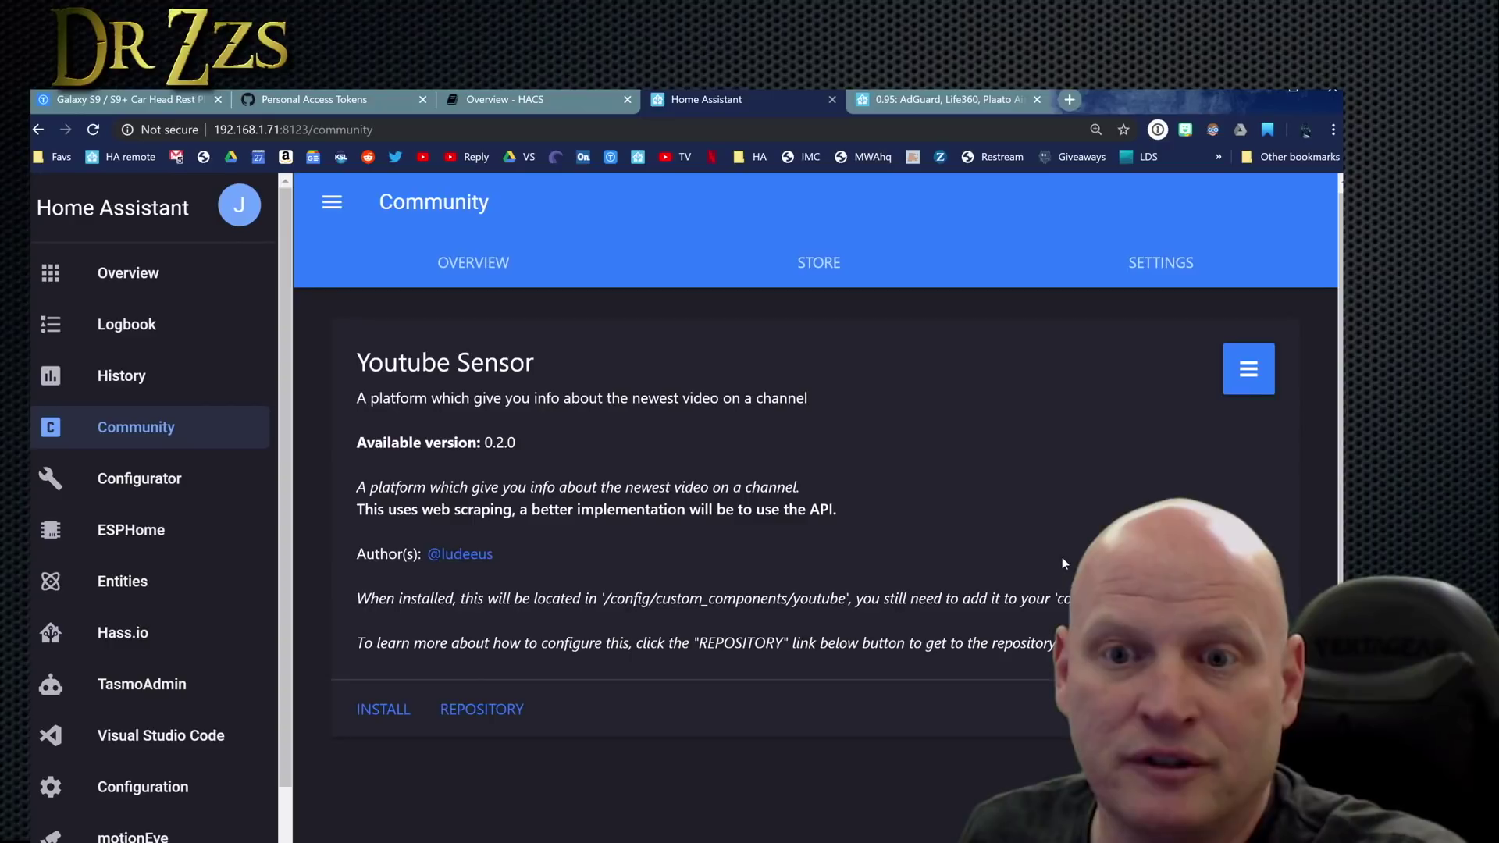
{"action": "scroll", "coordinate": [597, 431], "scroll_direction": "down", "scroll_amount": 3}
{"action": "scroll", "coordinate": [597, 431], "scroll_direction": "up", "scroll_amount": 1}
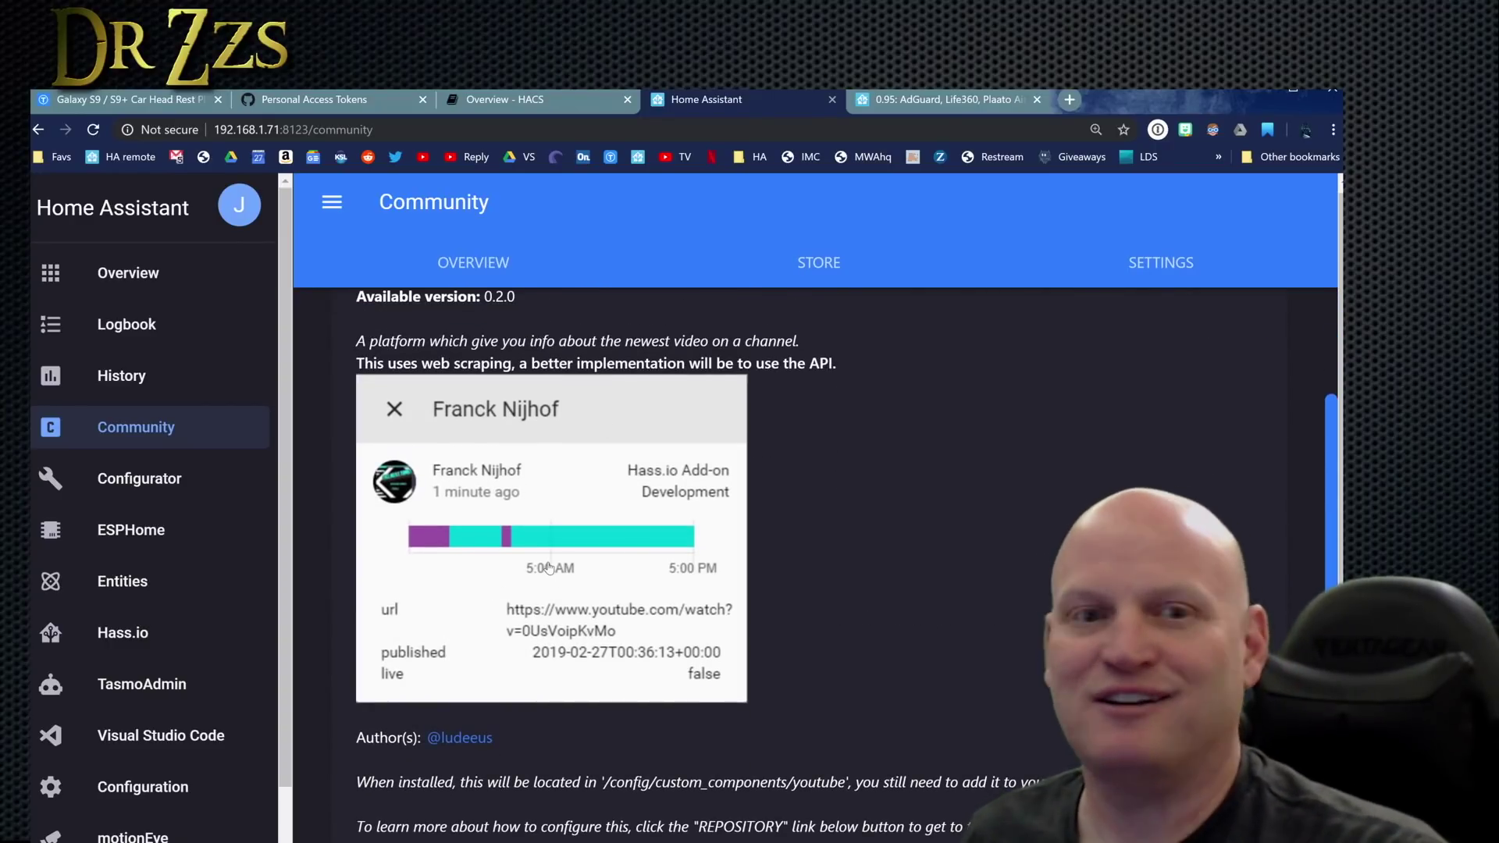
{"action": "scroll", "coordinate": [603, 534], "scroll_direction": "down", "scroll_amount": 1}
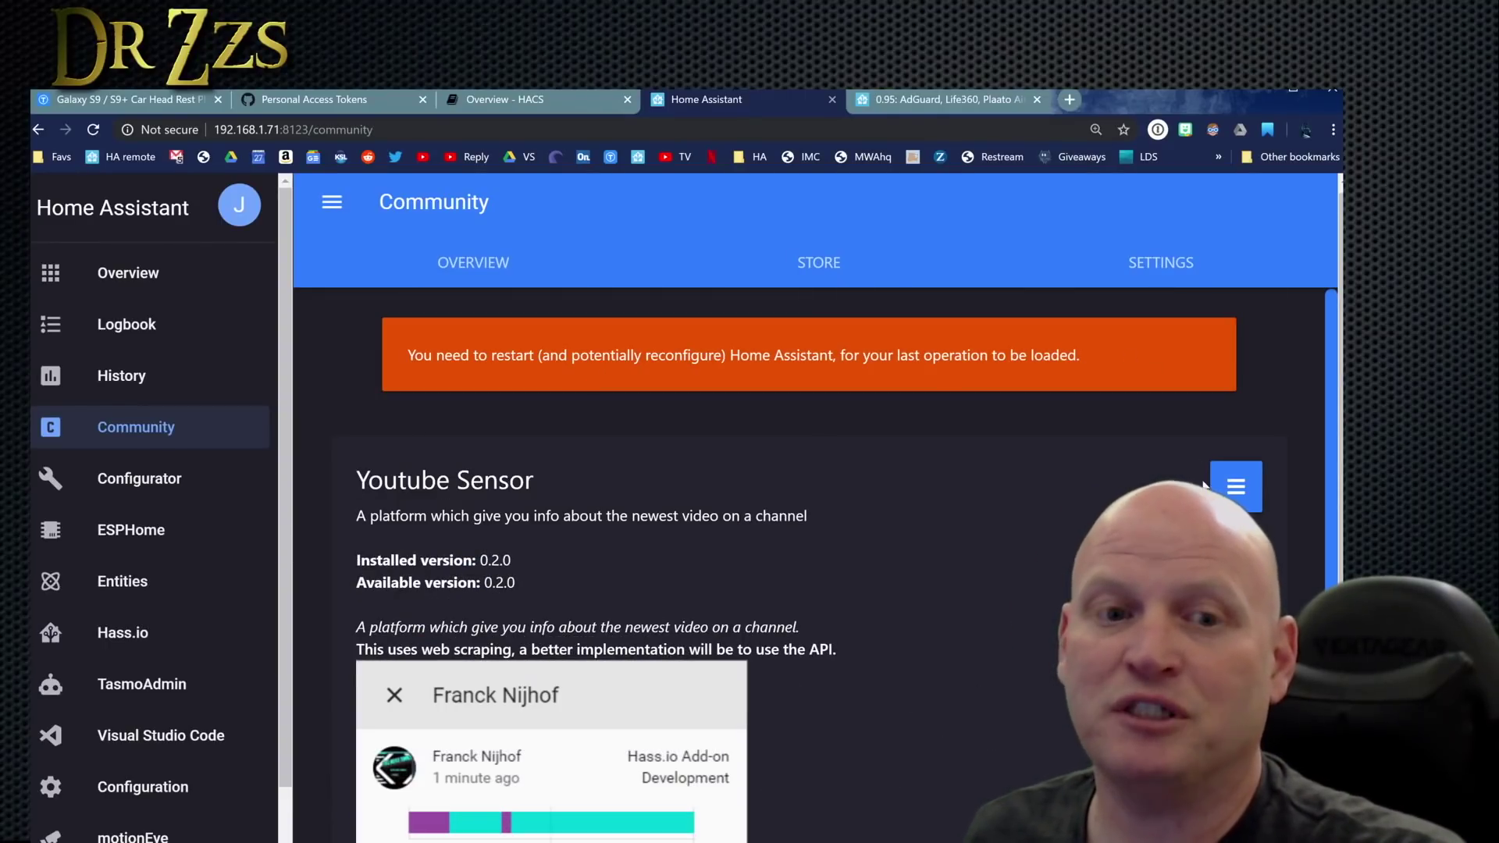
{"action": "left_click", "coordinate": [1242, 488]}
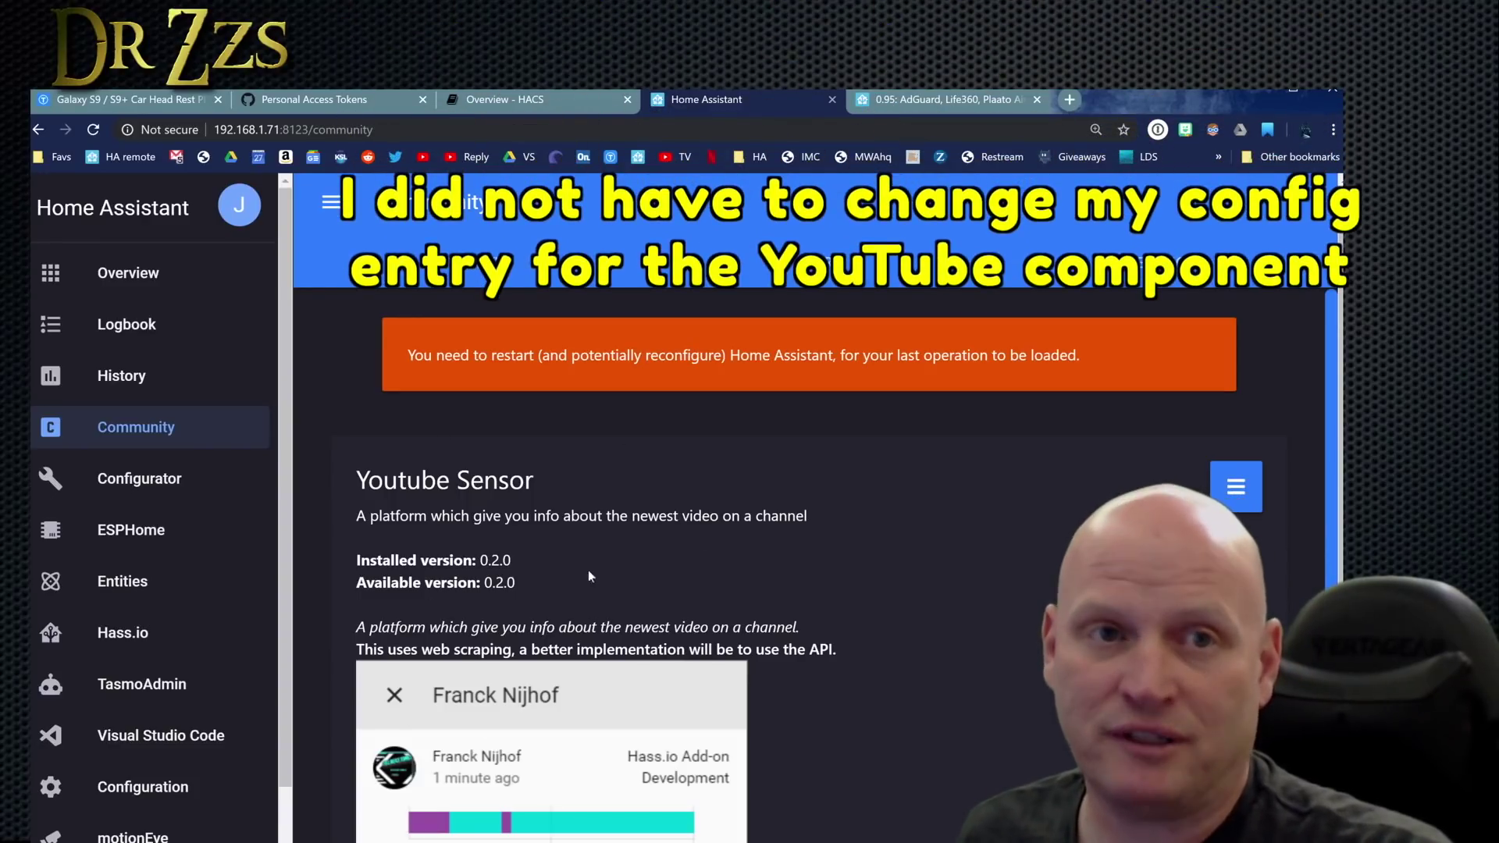
Step: Go back to the store and compare the status icons of Youtube Sensor and the plugins, including the cards further down
{"action": "left_click", "coordinate": [351, 224]}
{"action": "scroll", "coordinate": [612, 462], "scroll_direction": "down", "scroll_amount": 12}
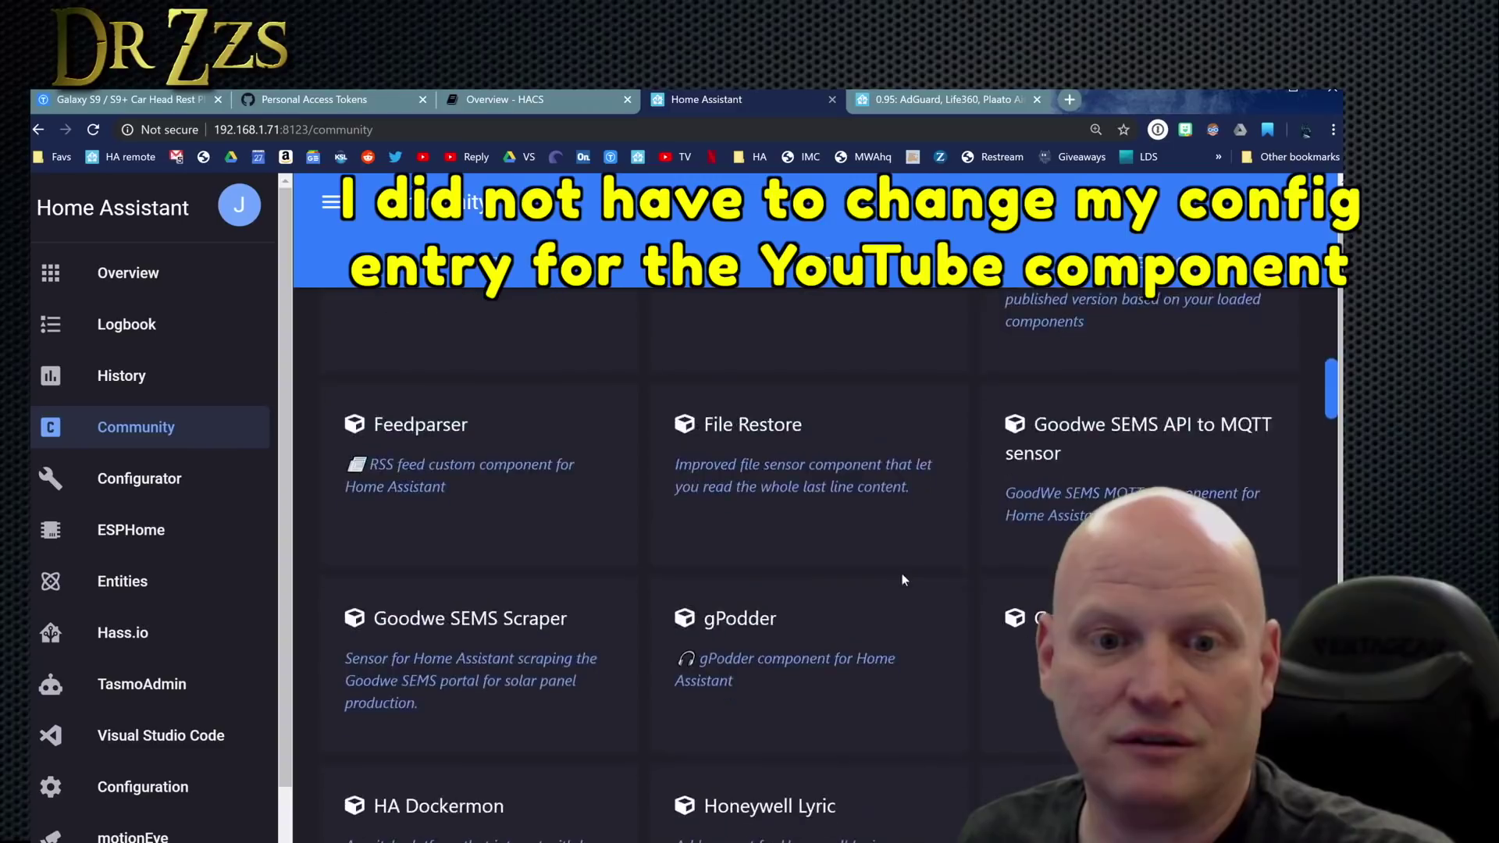
{"action": "scroll", "coordinate": [900, 574], "scroll_direction": "down", "scroll_amount": 15}
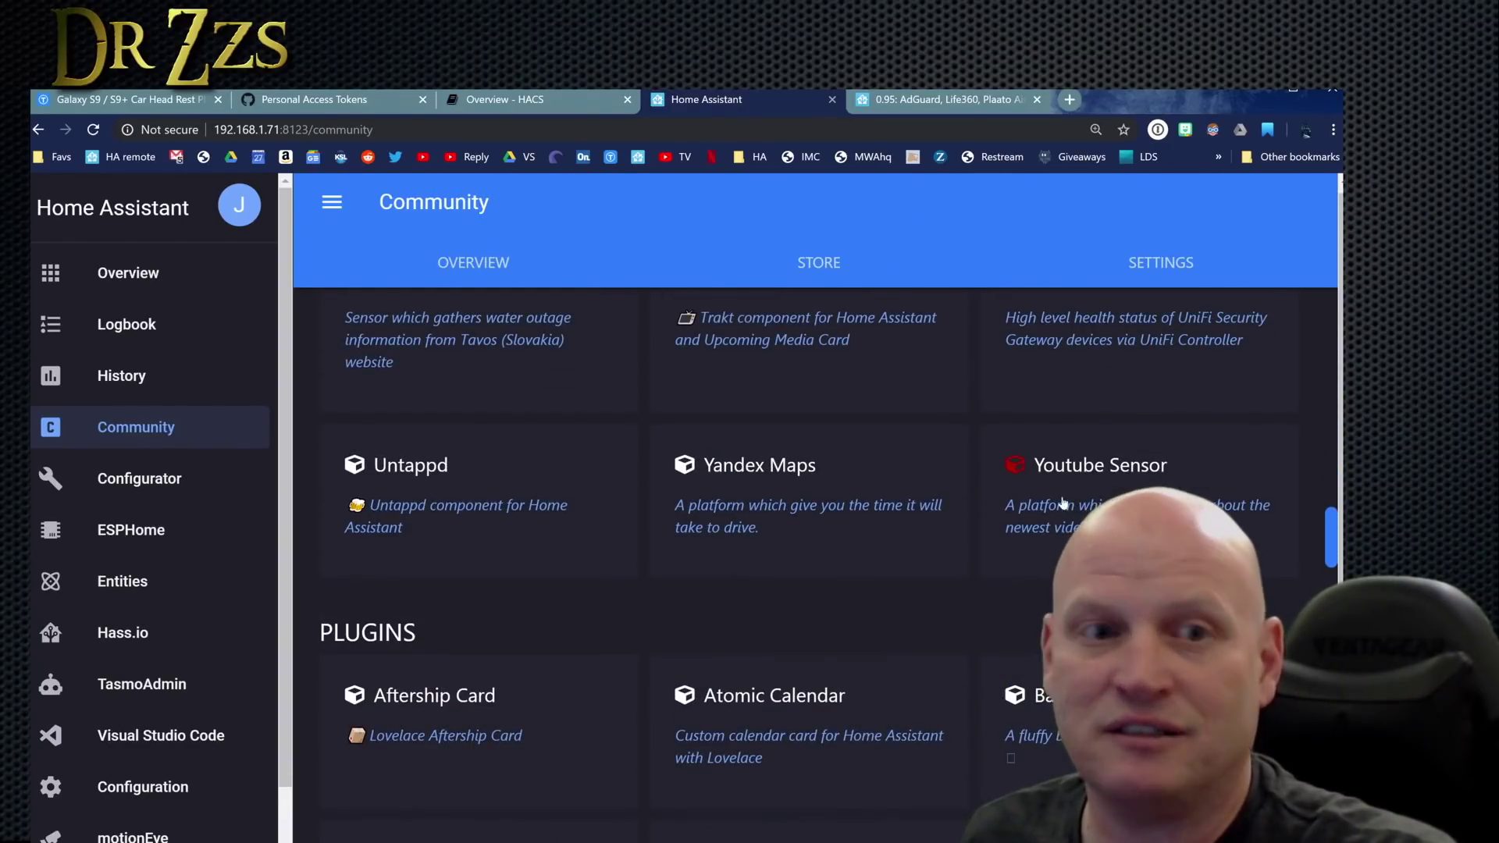
{"action": "scroll", "coordinate": [1064, 503], "scroll_direction": "down", "scroll_amount": 4}
{"action": "scroll", "coordinate": [851, 544], "scroll_direction": "down", "scroll_amount": 4}
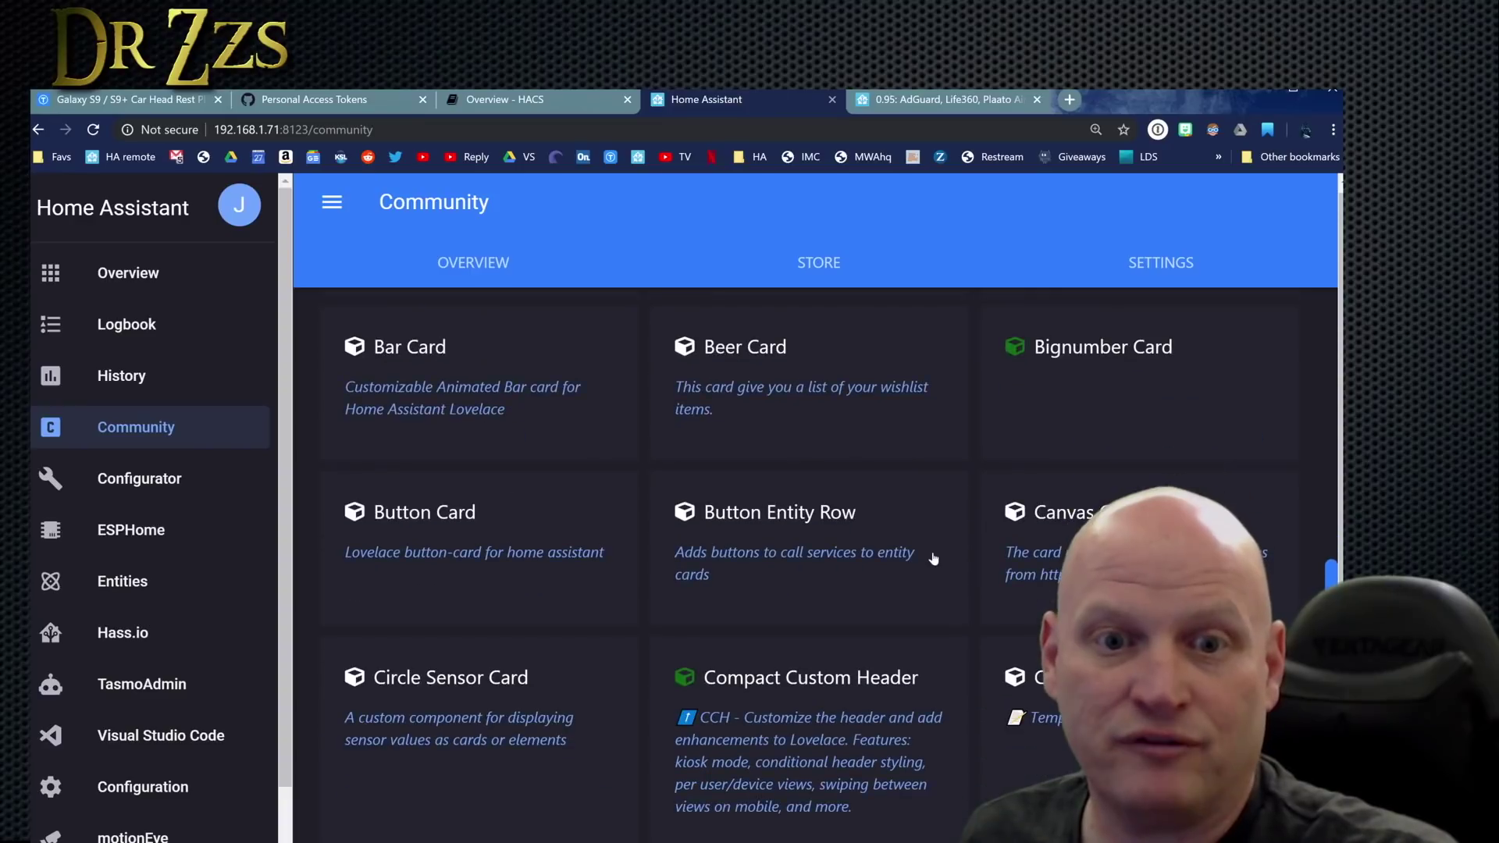
{"action": "scroll", "coordinate": [480, 577], "scroll_direction": "down", "scroll_amount": 3}
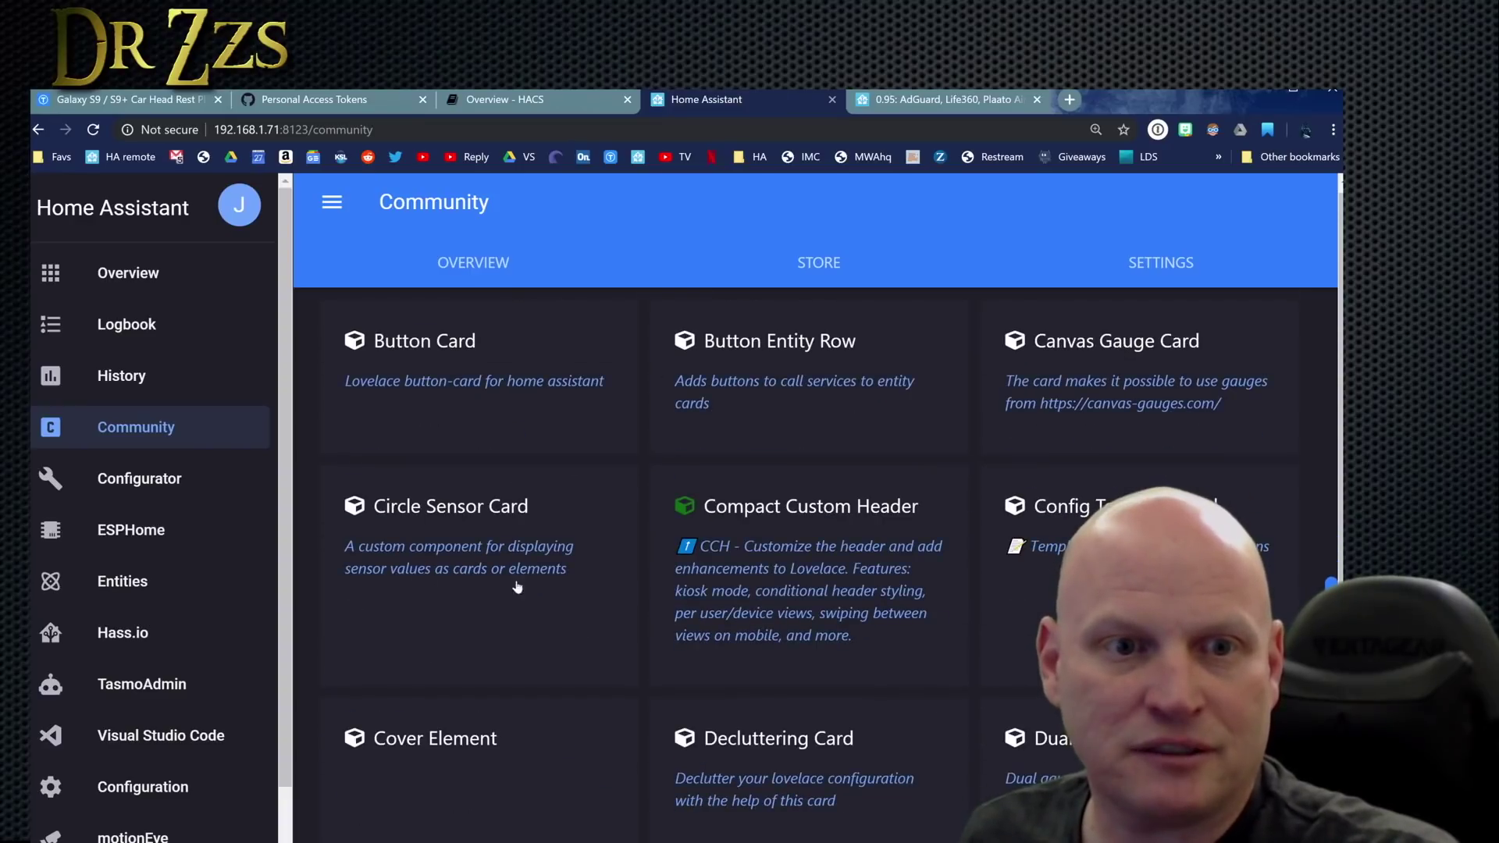
{"action": "scroll", "coordinate": [806, 549], "scroll_direction": "down", "scroll_amount": 1}
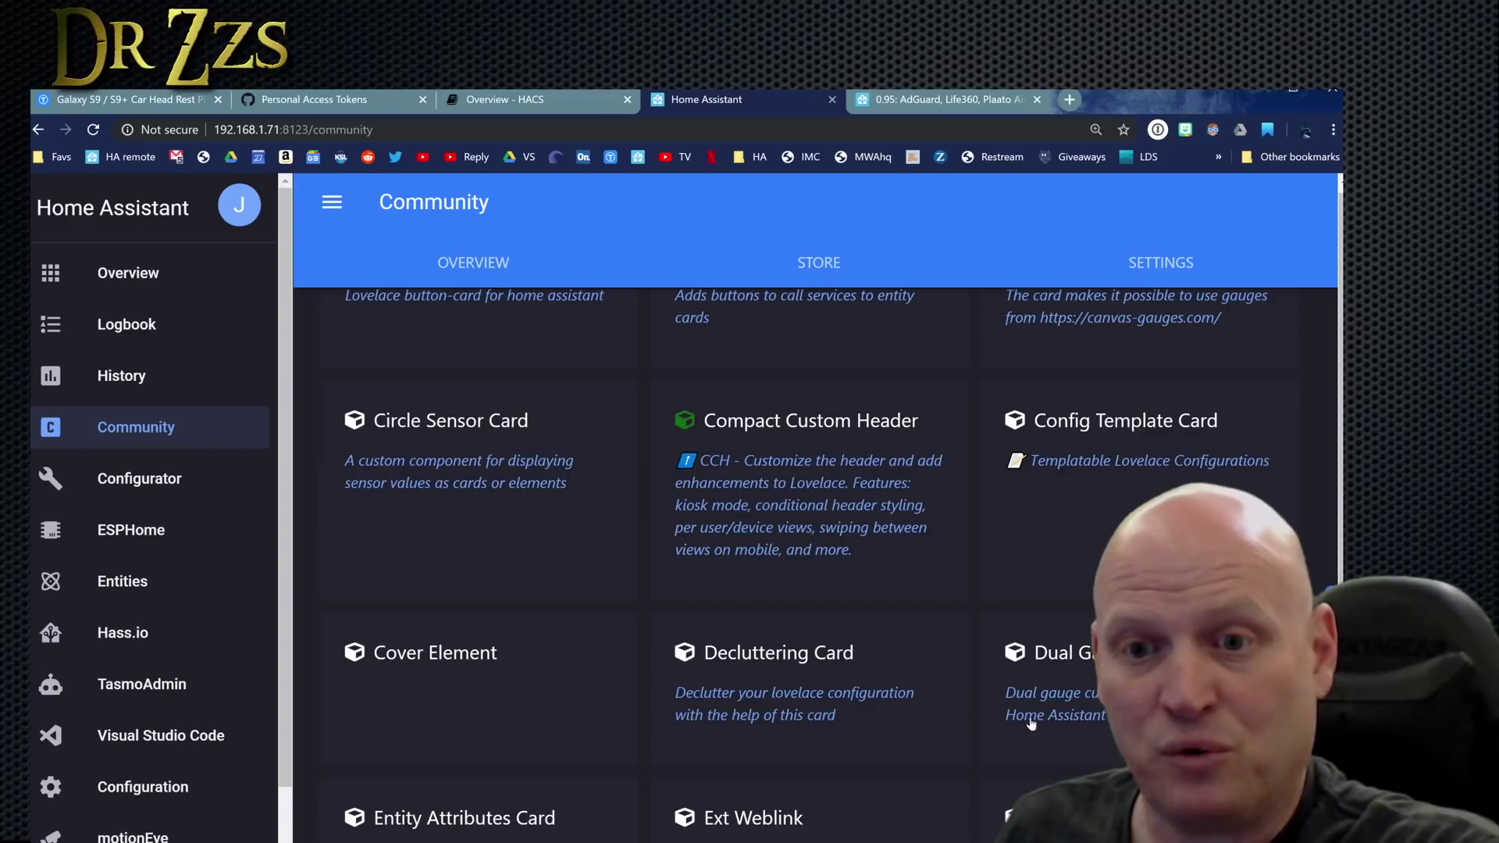
{"action": "scroll", "coordinate": [858, 733], "scroll_direction": "down", "scroll_amount": 4}
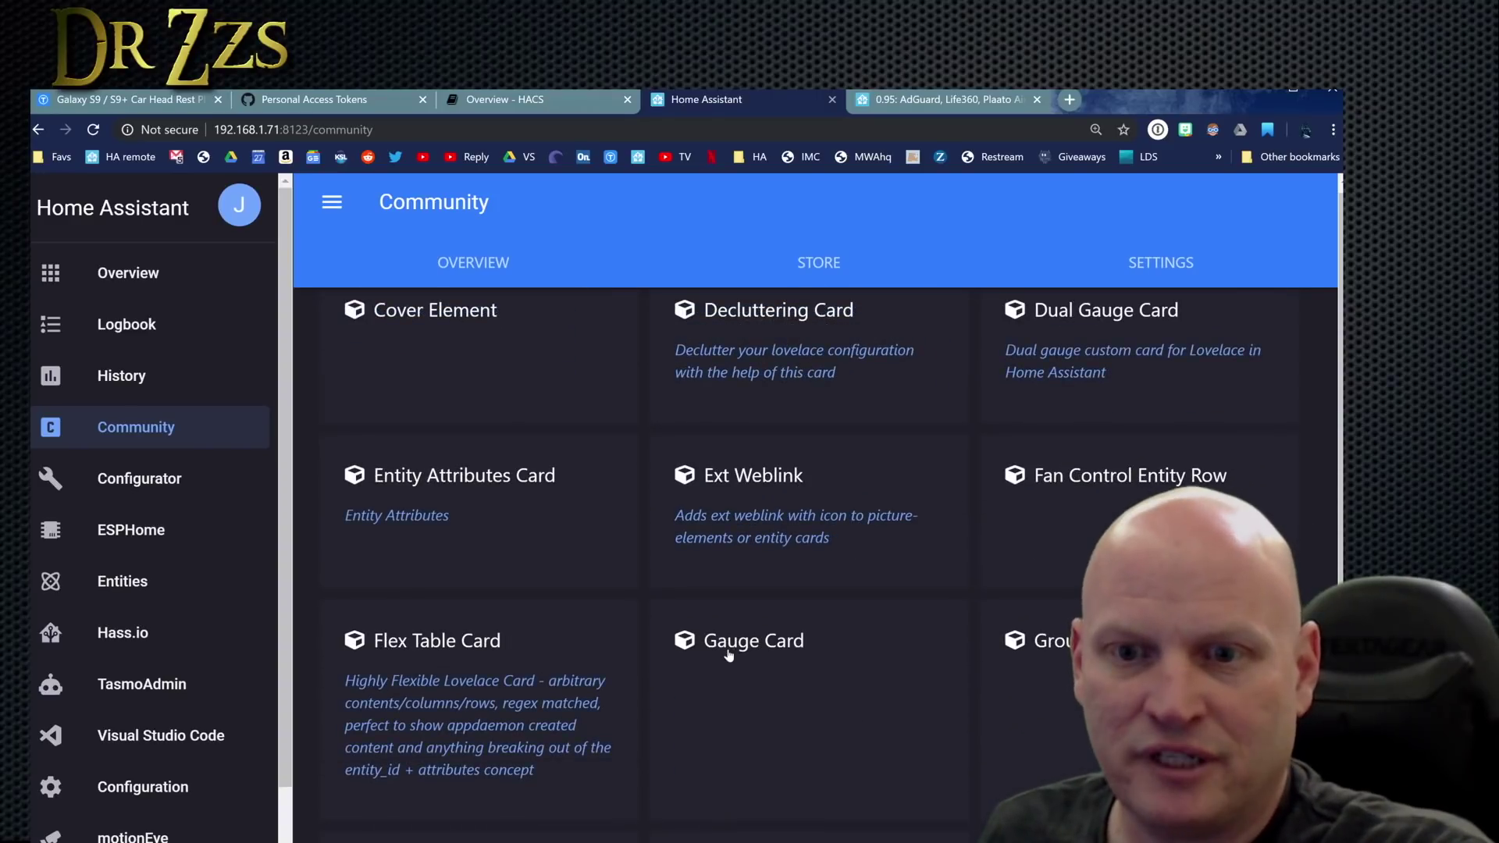
Step: Open Gauge Card in the store's Plugins section, install it and return to the store
{"action": "left_click", "coordinate": [728, 650]}
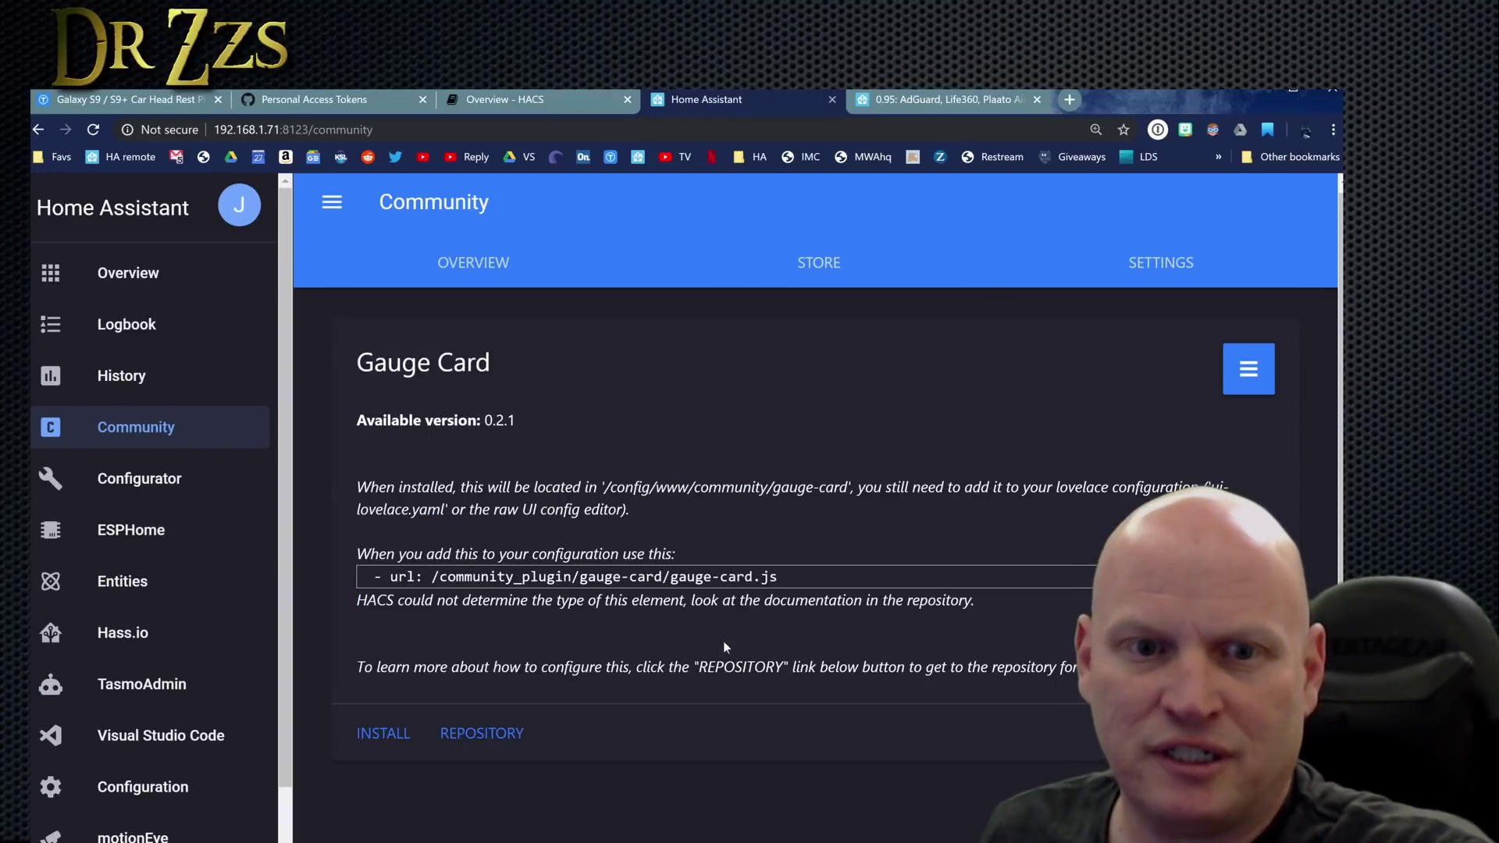
{"action": "left_click", "coordinate": [374, 738]}
{"action": "left_click", "coordinate": [817, 265]}
Step: Find Mini Media Player among the store's plugins, look through its documentation page and install it
{"action": "scroll", "coordinate": [859, 640], "scroll_direction": "down", "scroll_amount": 10}
{"action": "scroll", "coordinate": [879, 629], "scroll_direction": "down", "scroll_amount": 5}
{"action": "scroll", "coordinate": [881, 630], "scroll_direction": "down", "scroll_amount": 20}
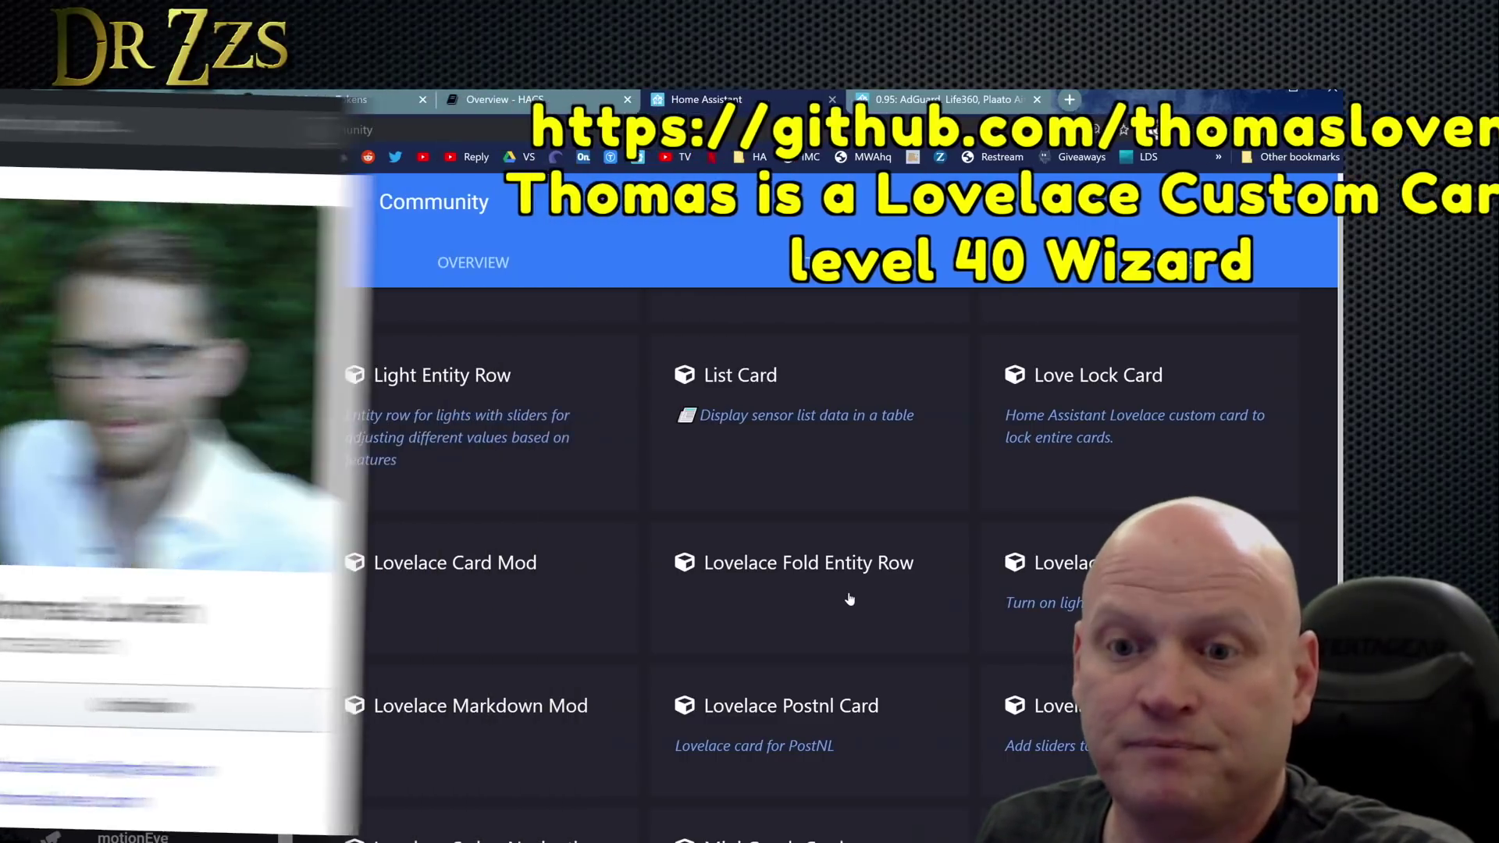
{"action": "scroll", "coordinate": [850, 599], "scroll_direction": "down", "scroll_amount": 3}
{"action": "left_click", "coordinate": [1046, 601]}
{"action": "scroll", "coordinate": [808, 565], "scroll_direction": "down", "scroll_amount": 5}
{"action": "scroll", "coordinate": [808, 566], "scroll_direction": "up", "scroll_amount": 5}
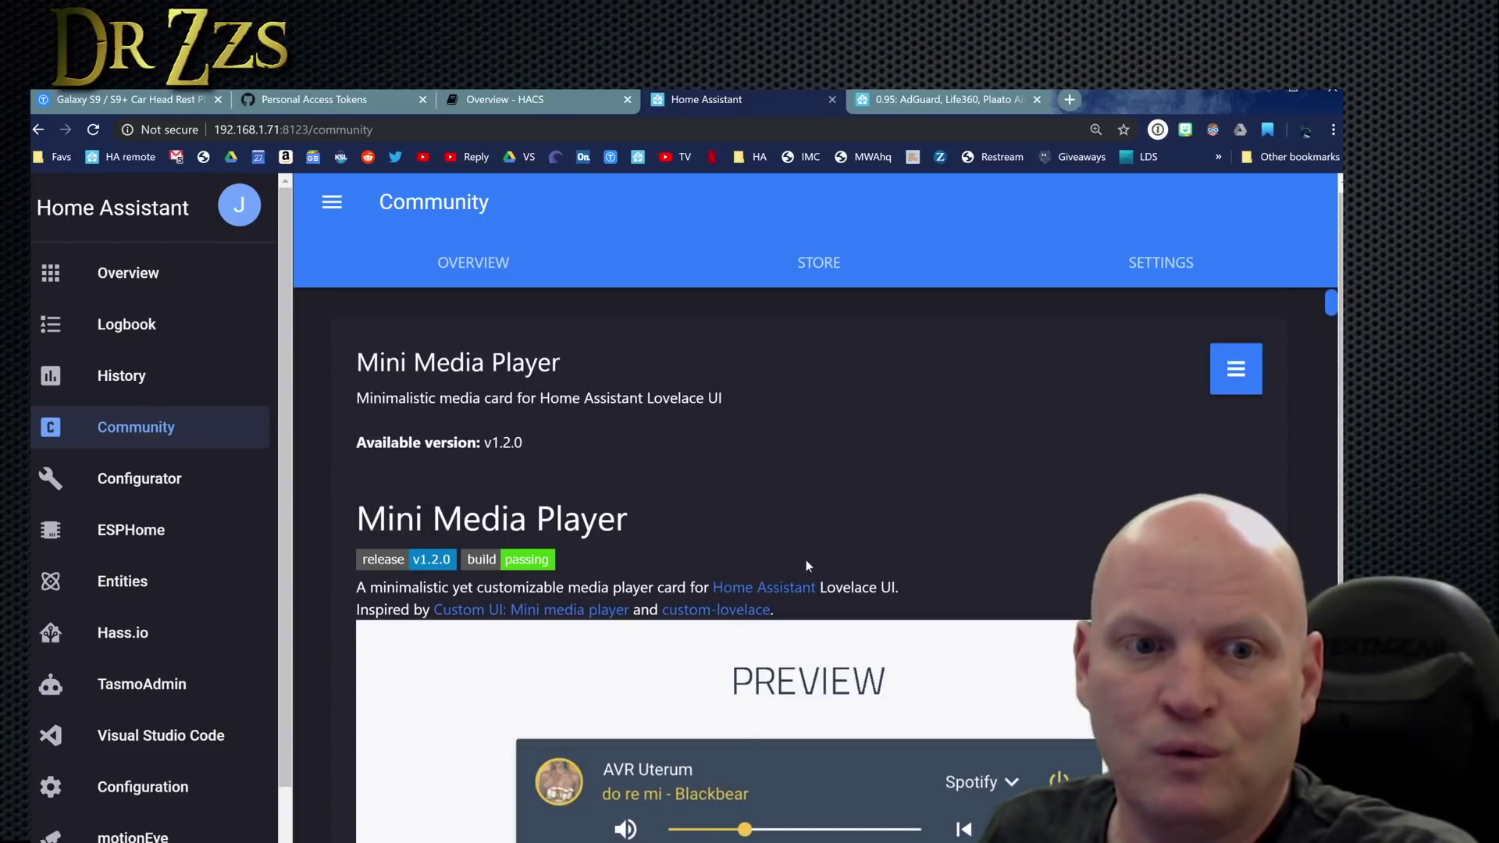
{"action": "scroll", "coordinate": [808, 565], "scroll_direction": "down", "scroll_amount": 20}
{"action": "scroll", "coordinate": [640, 686], "scroll_direction": "down", "scroll_amount": 20}
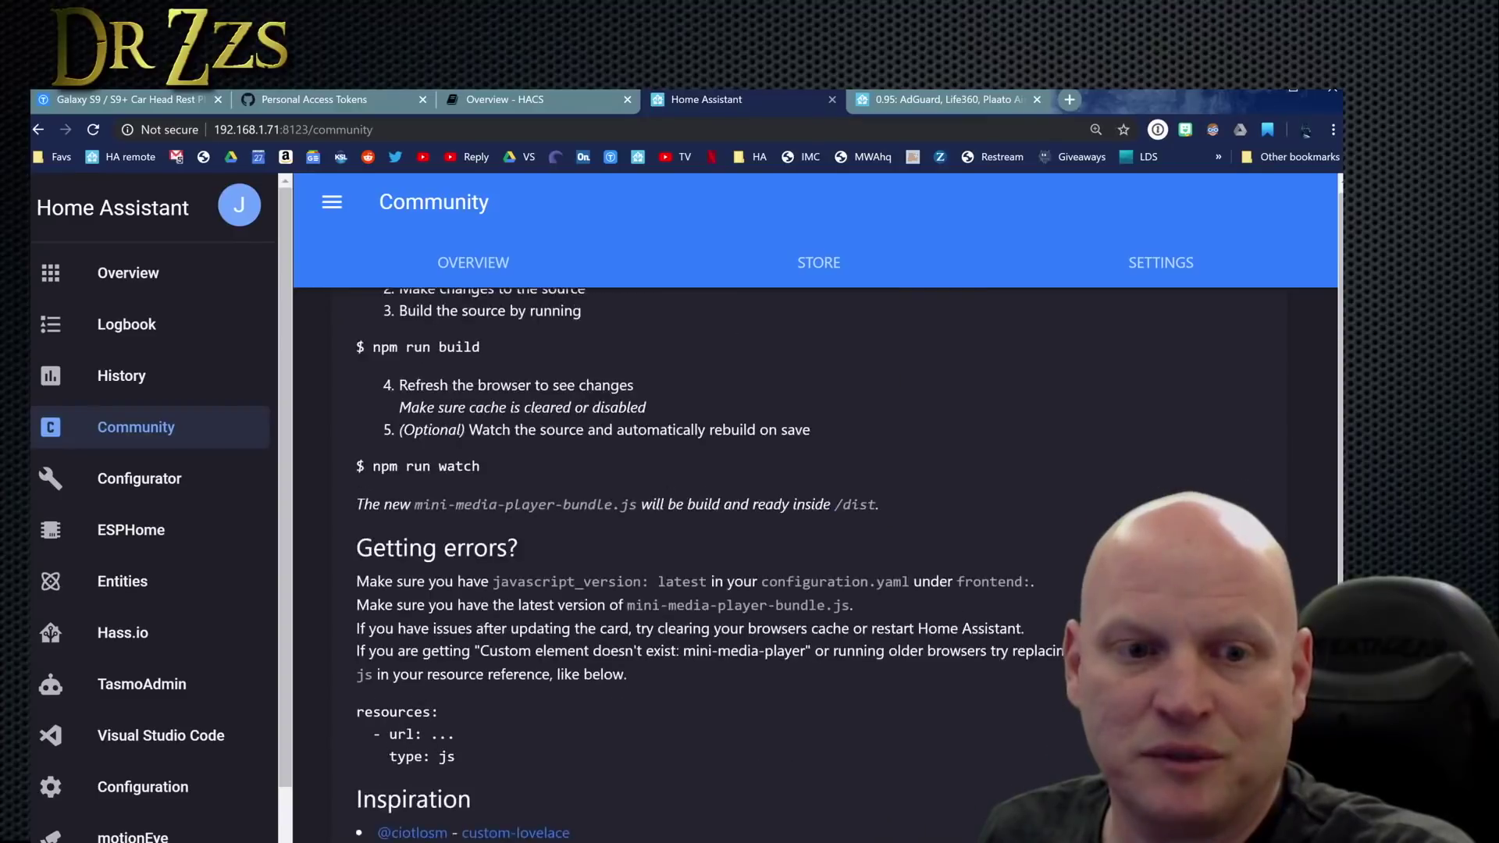
{"action": "scroll", "coordinate": [676, 658], "scroll_direction": "down", "scroll_amount": 5}
{"action": "left_click", "coordinate": [378, 808]}
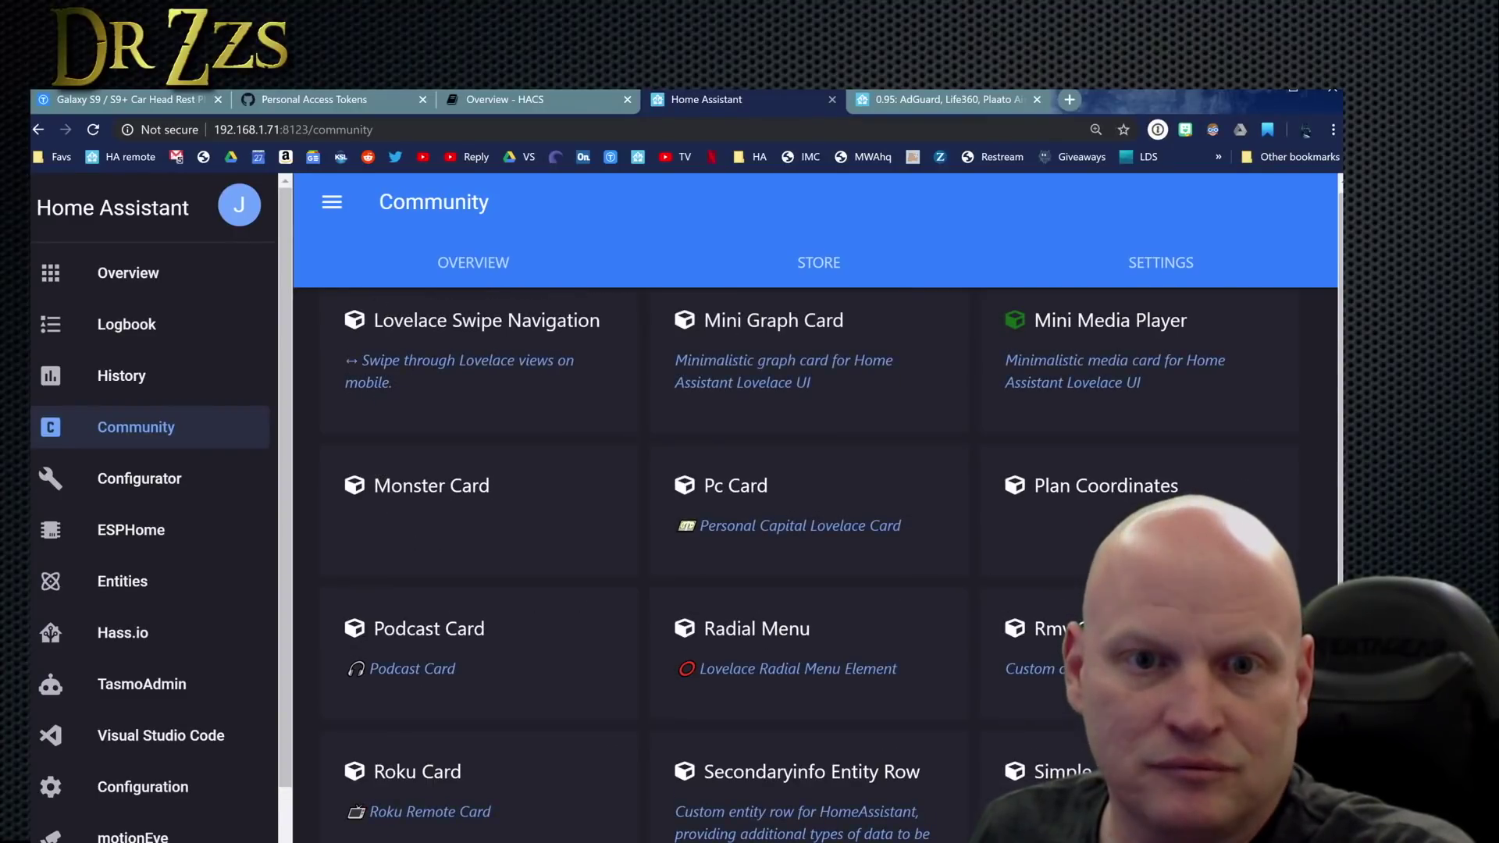
Step: Open Monster Card in the plugin list and install it
{"action": "left_click", "coordinate": [501, 543]}
{"action": "left_click", "coordinate": [380, 738]}
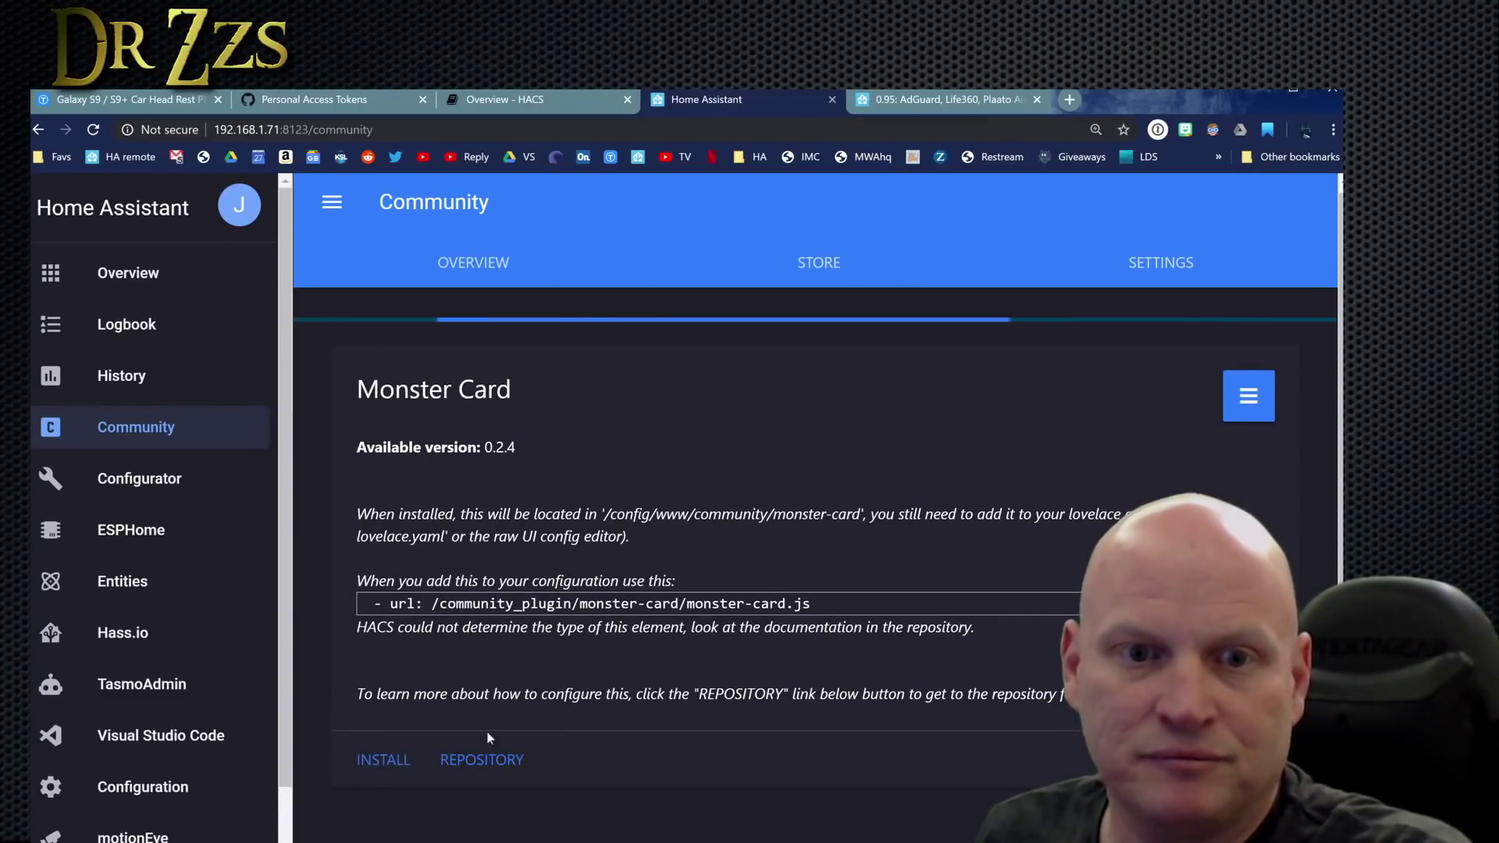
{"action": "scroll", "coordinate": [812, 562], "scroll_direction": "down", "scroll_amount": 2}
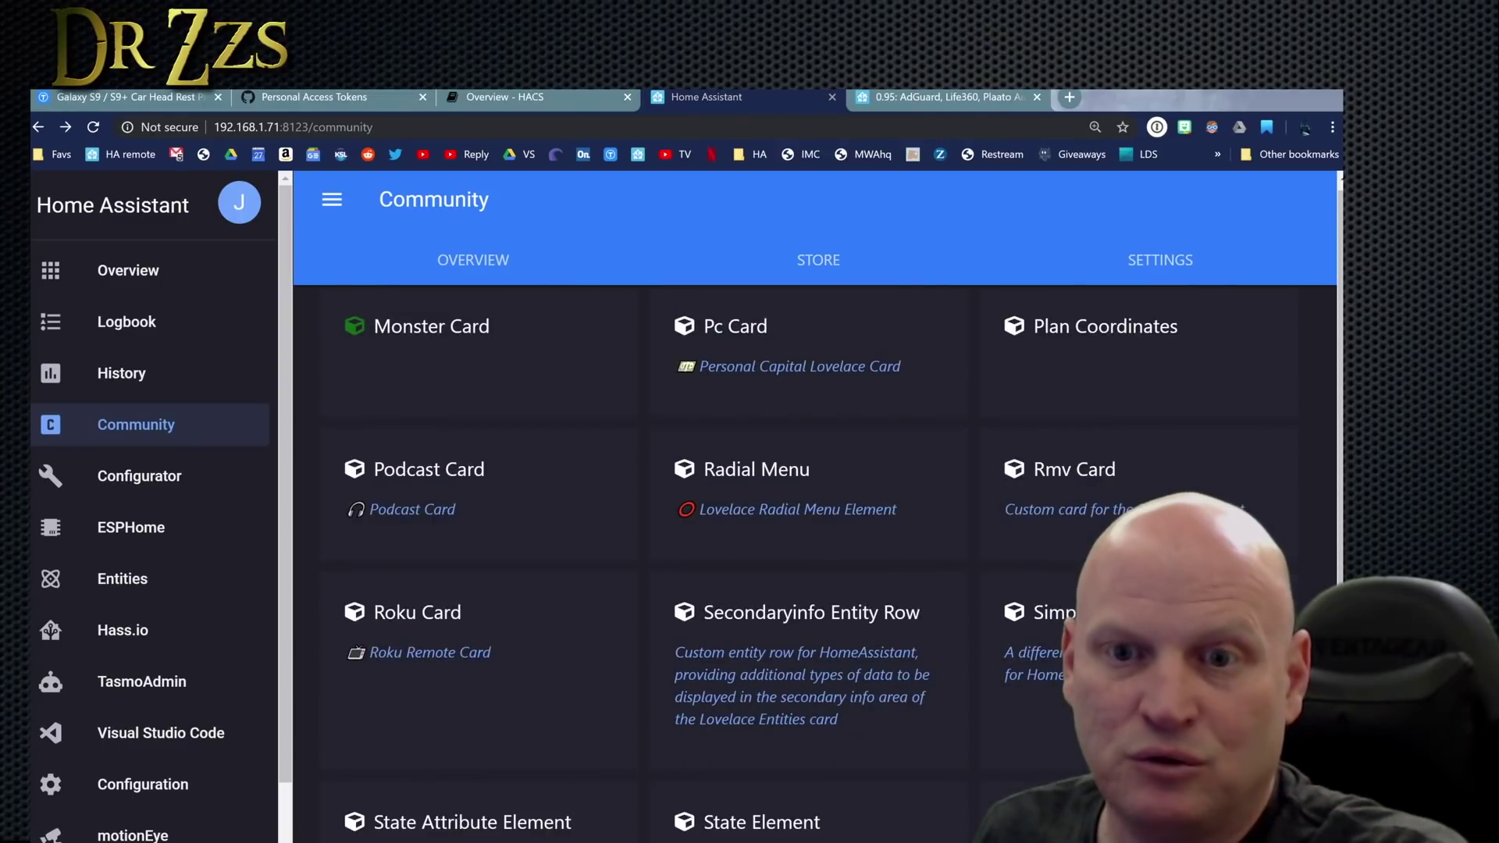
Step: Find Roku Card further down the plugin list and install it
{"action": "scroll", "coordinate": [858, 728], "scroll_direction": "down", "scroll_amount": 2}
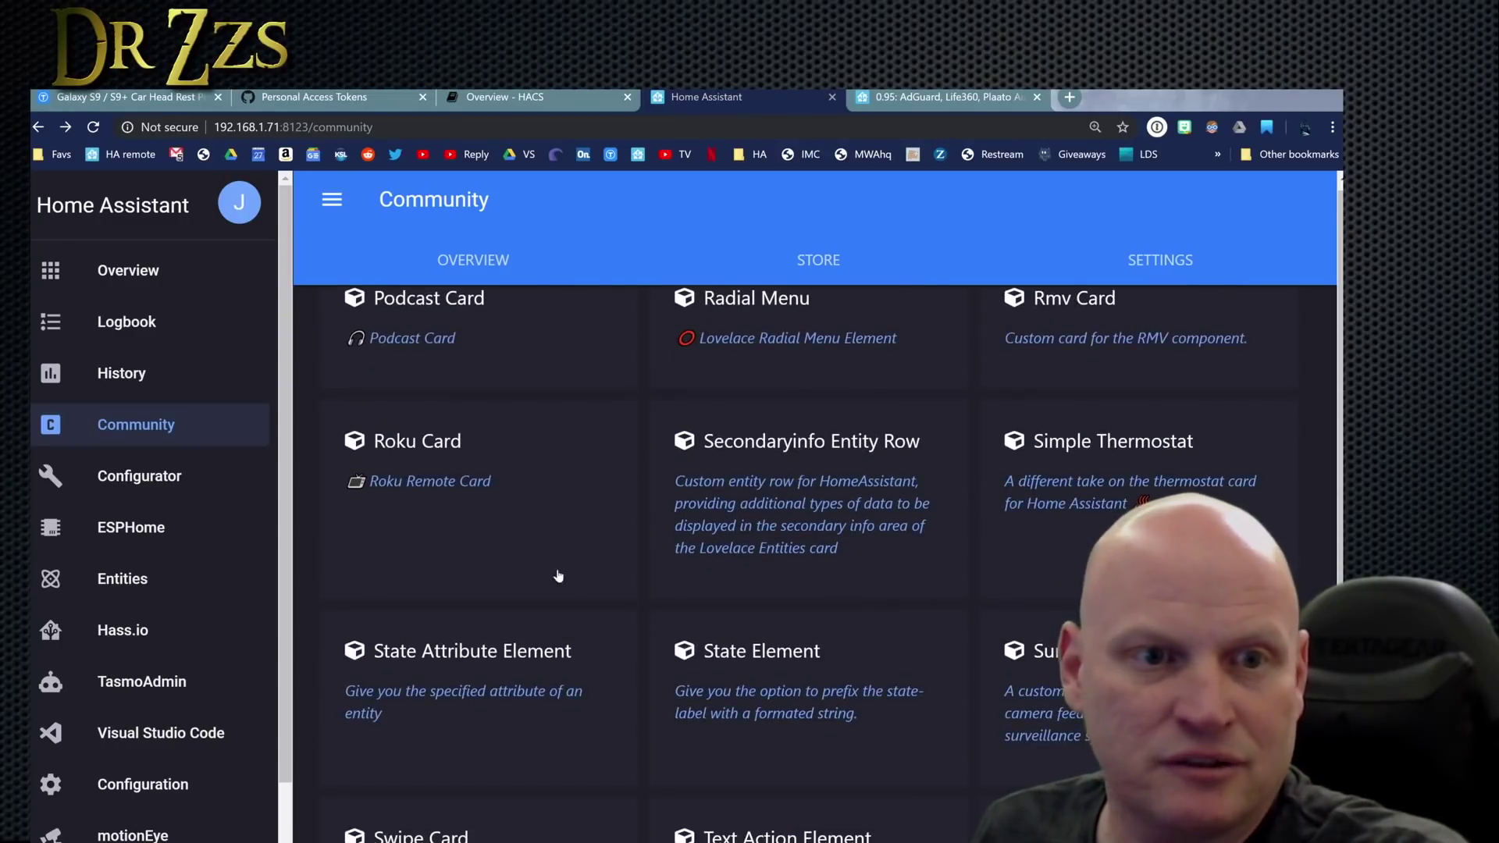
{"action": "left_click", "coordinate": [460, 541]}
{"action": "left_click", "coordinate": [384, 735]}
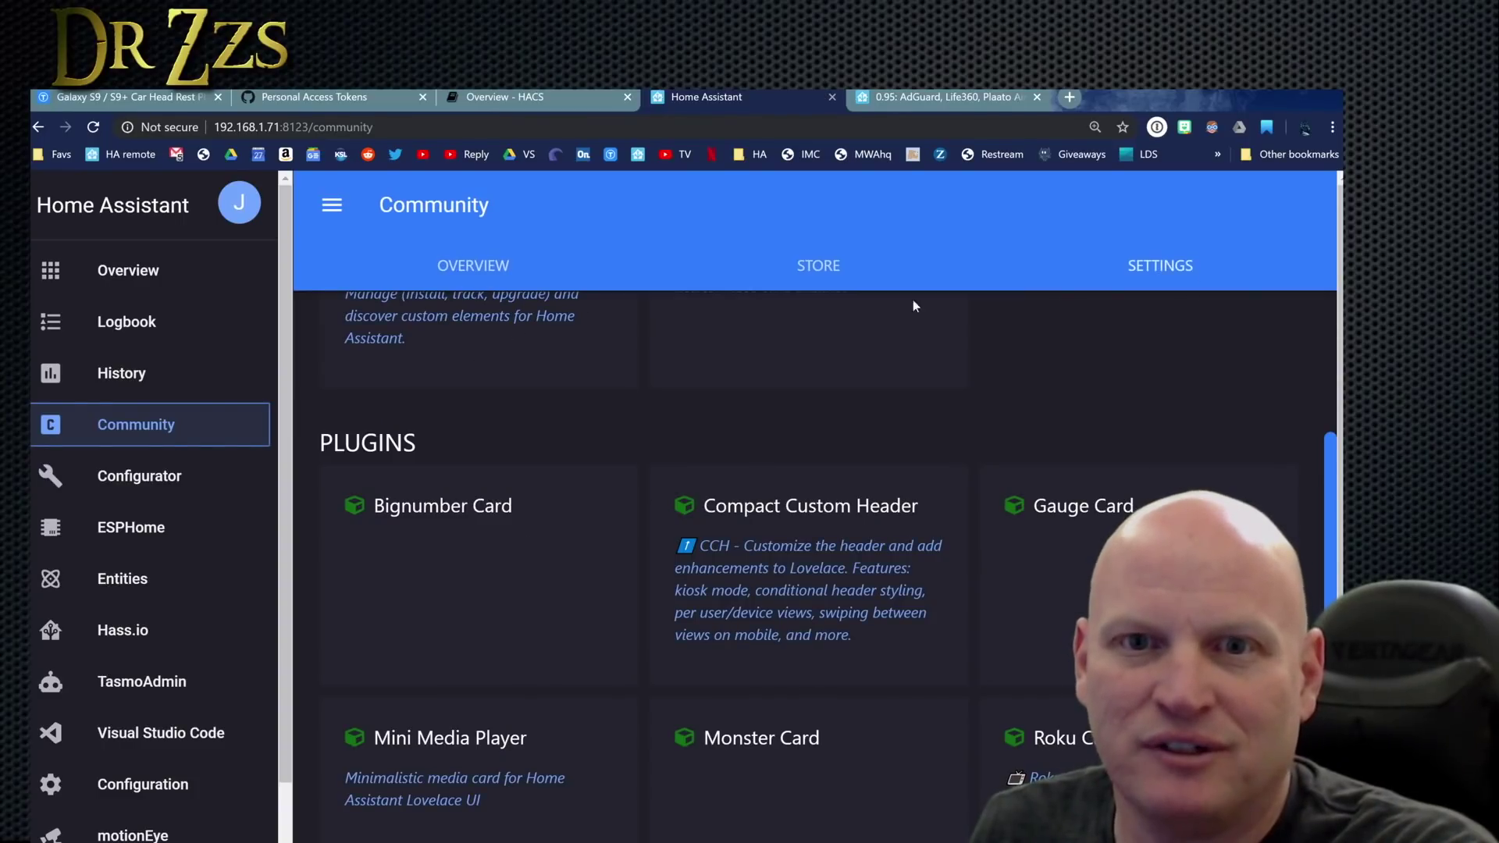
Step: Find Button Card in the store's Plugins section and install it
{"action": "scroll", "coordinate": [981, 612], "scroll_direction": "down", "scroll_amount": 10}
{"action": "scroll", "coordinate": [980, 612], "scroll_direction": "down", "scroll_amount": 10}
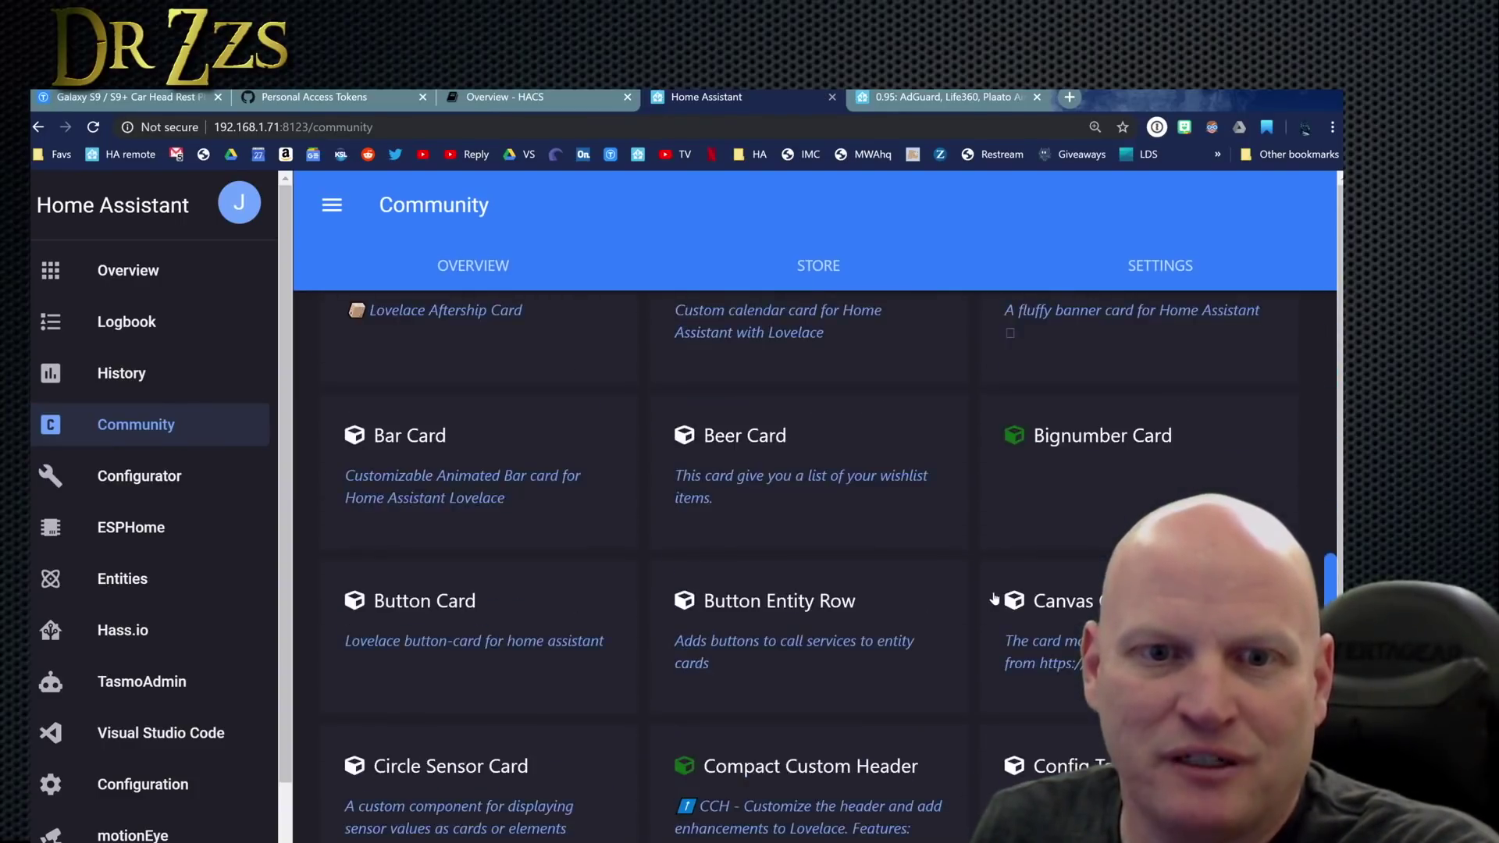
{"action": "scroll", "coordinate": [1117, 389], "scroll_direction": "up", "scroll_amount": 3}
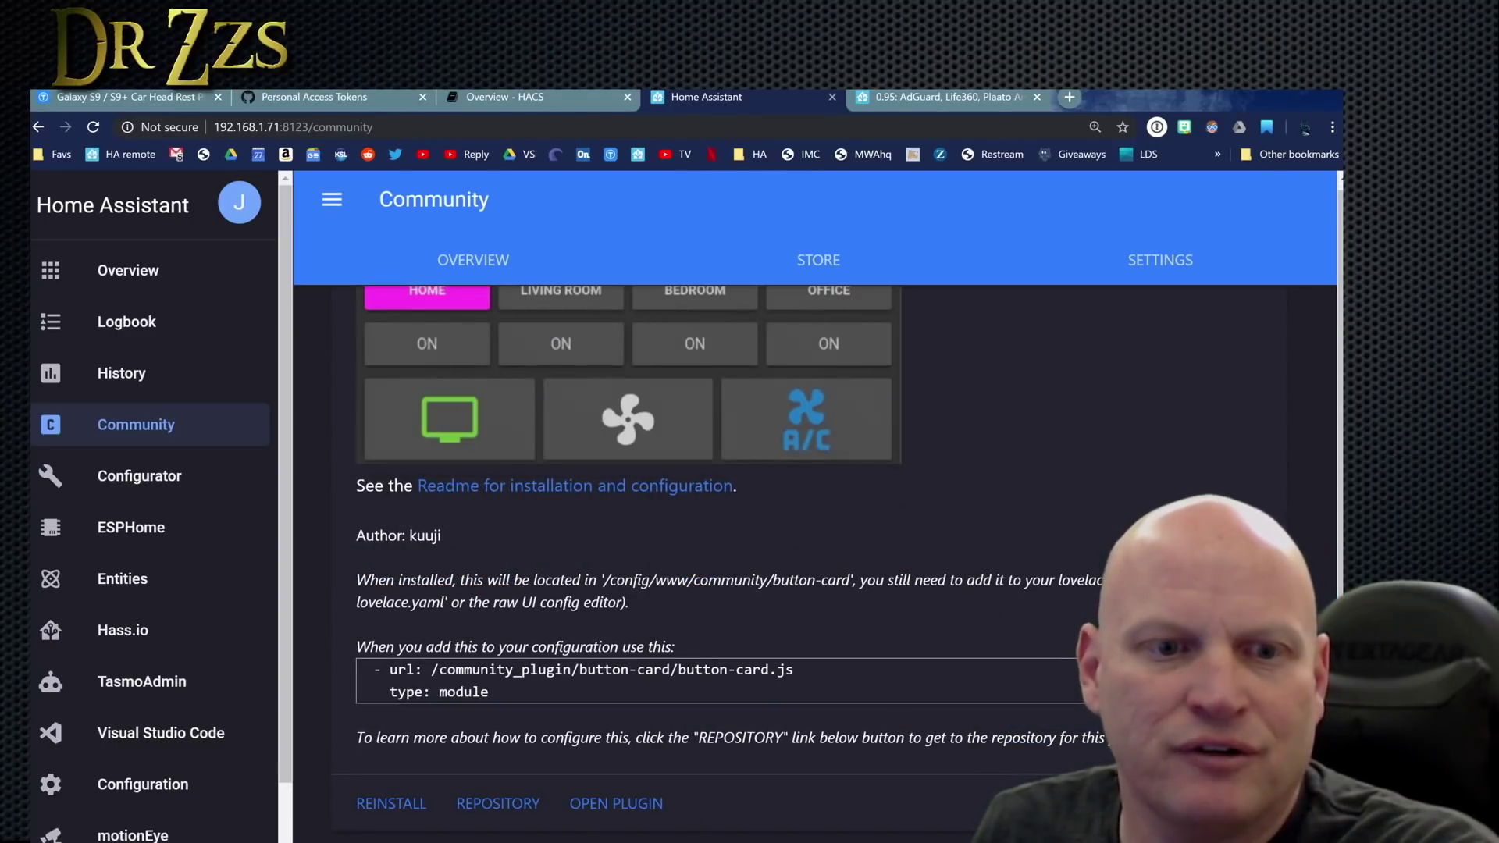
Step: Highlight the /community_plugin/button-card/button-card.js path on the Button Card page and examine how it must be added to the configuration
{"action": "left_click_drag", "start_coordinate": [438, 670], "coordinate": [797, 669]}
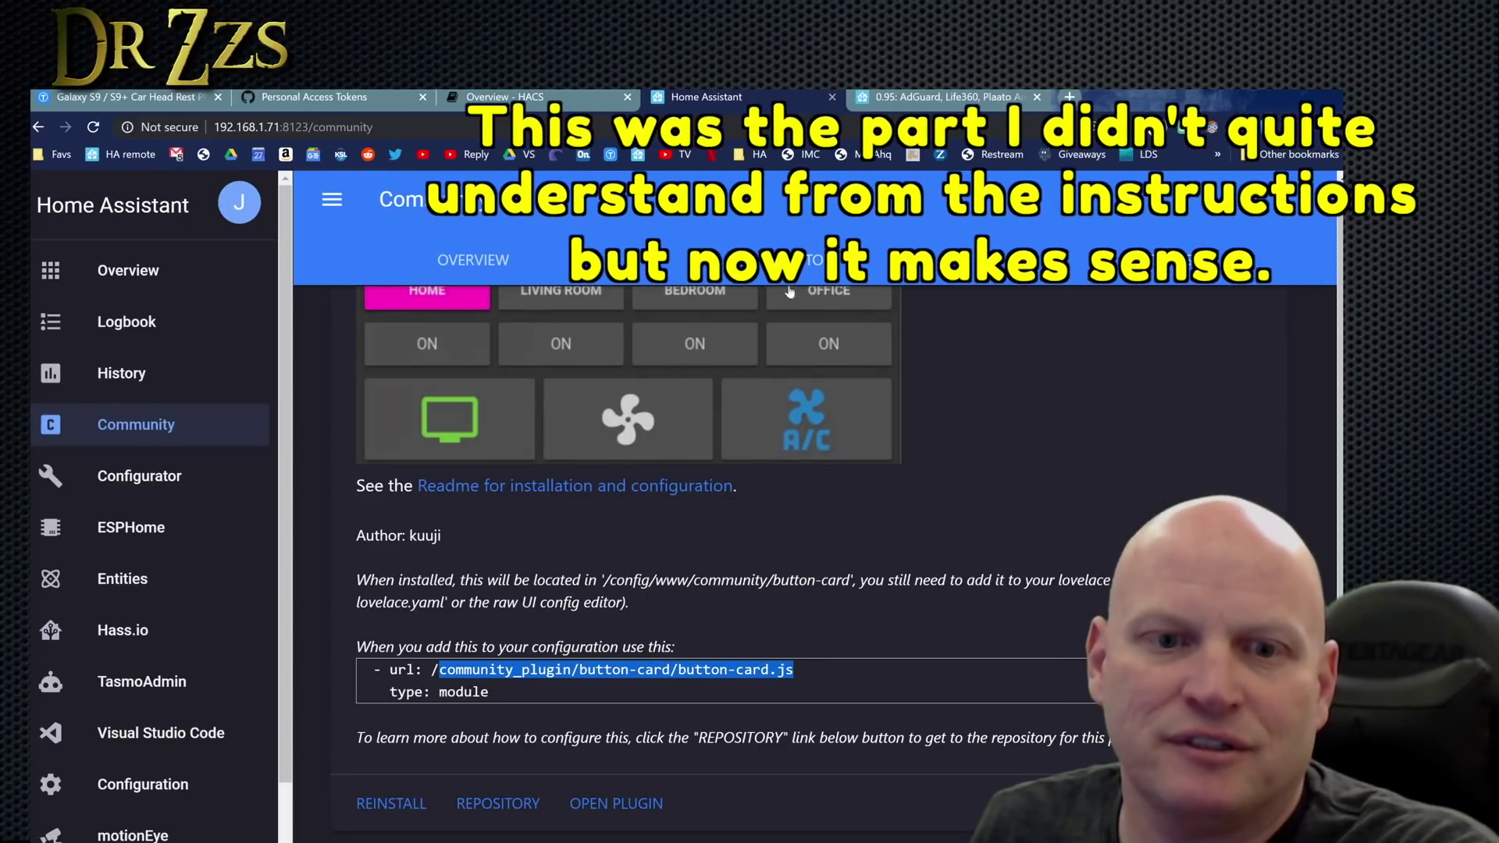
{"action": "left_click", "coordinate": [724, 605]}
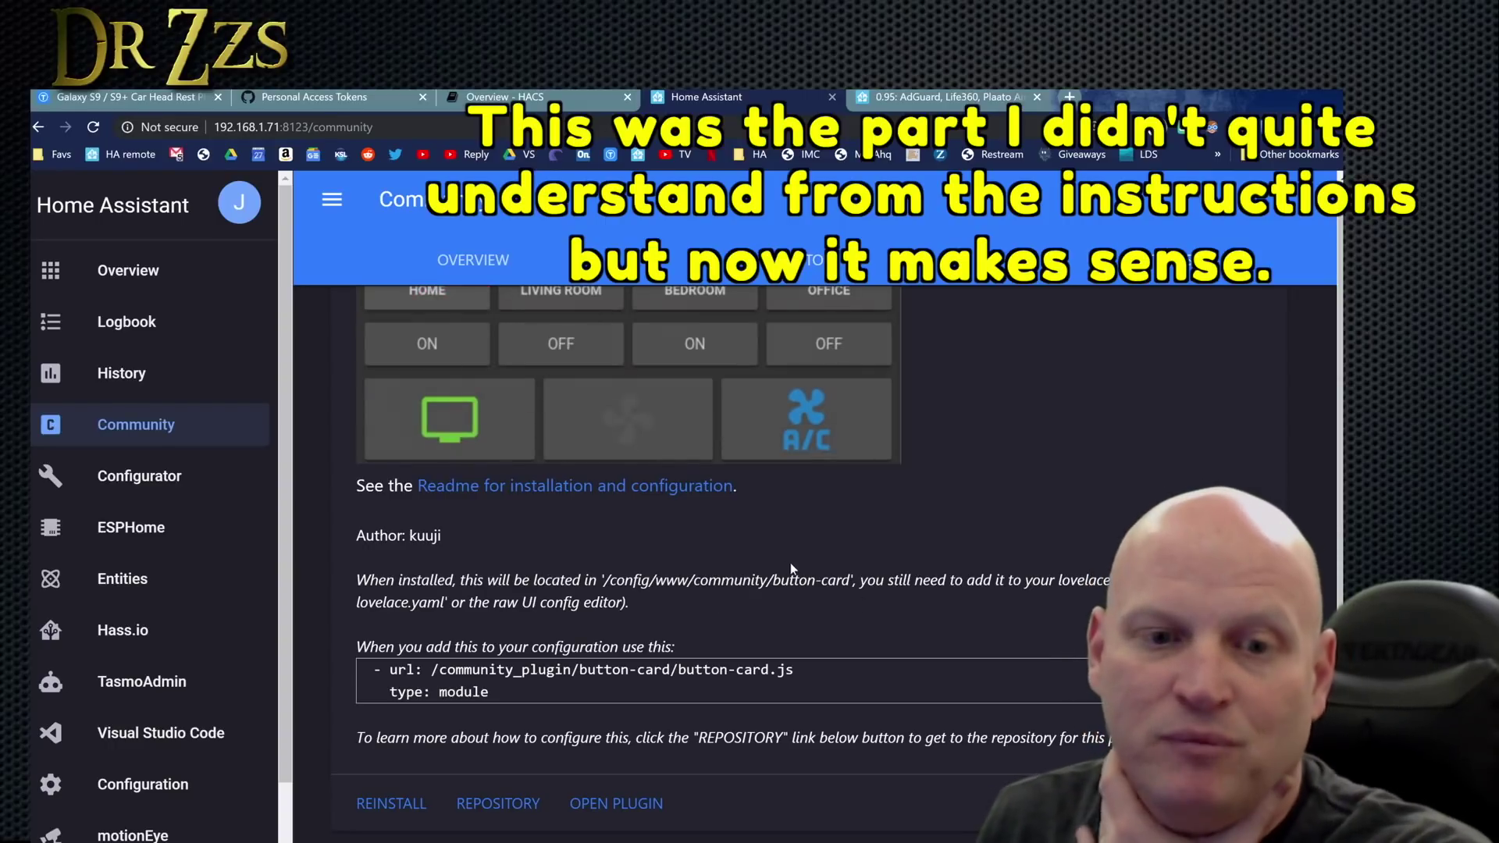
{"action": "scroll", "coordinate": [810, 573], "scroll_direction": "up", "scroll_amount": 10}
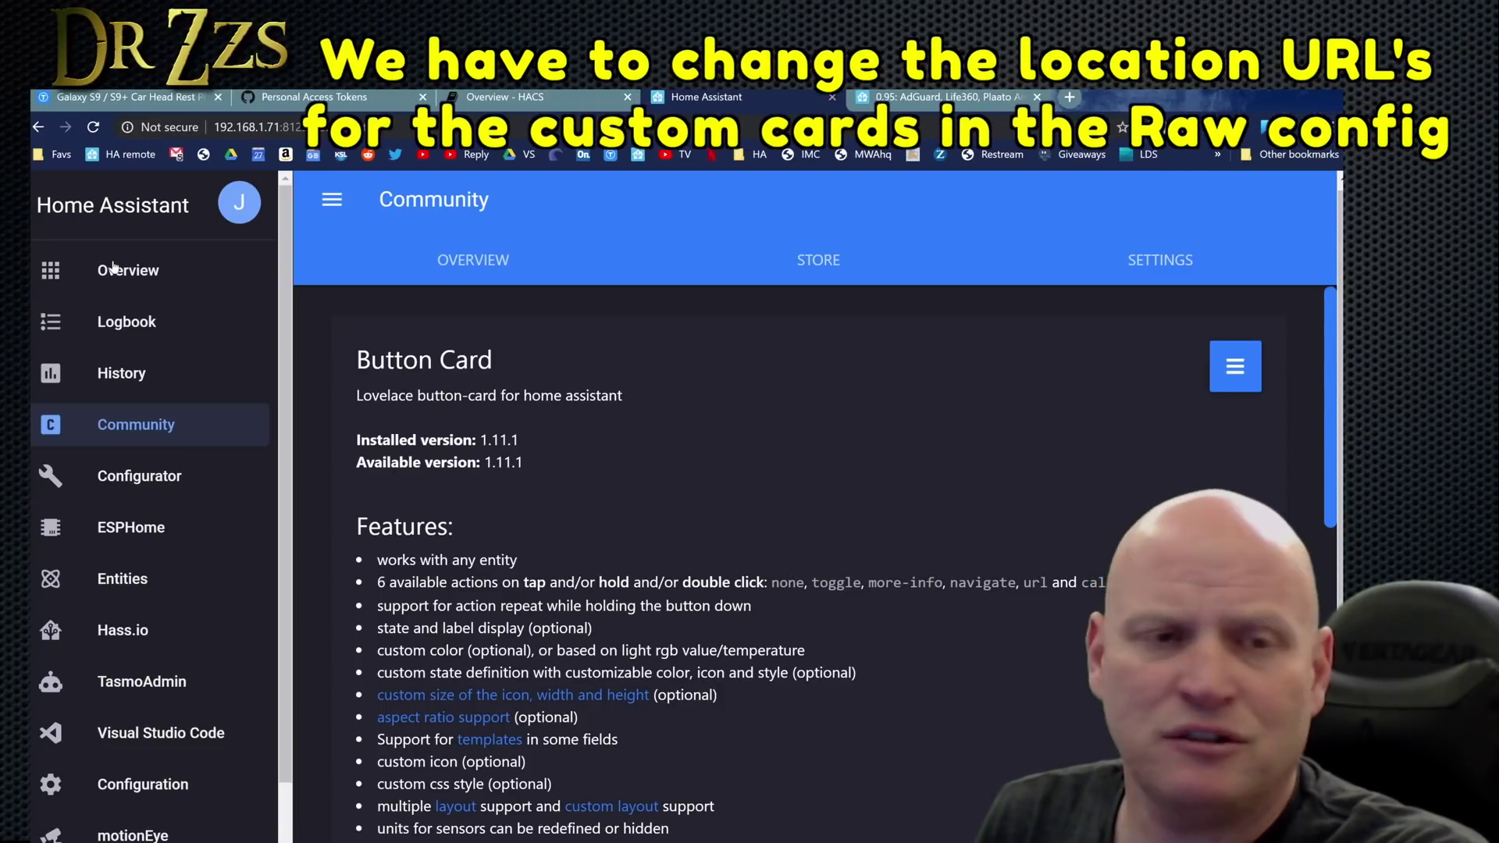
Step: Open the Overview dashboard's raw config editor and go to its resources section
{"action": "left_click", "coordinate": [117, 270]}
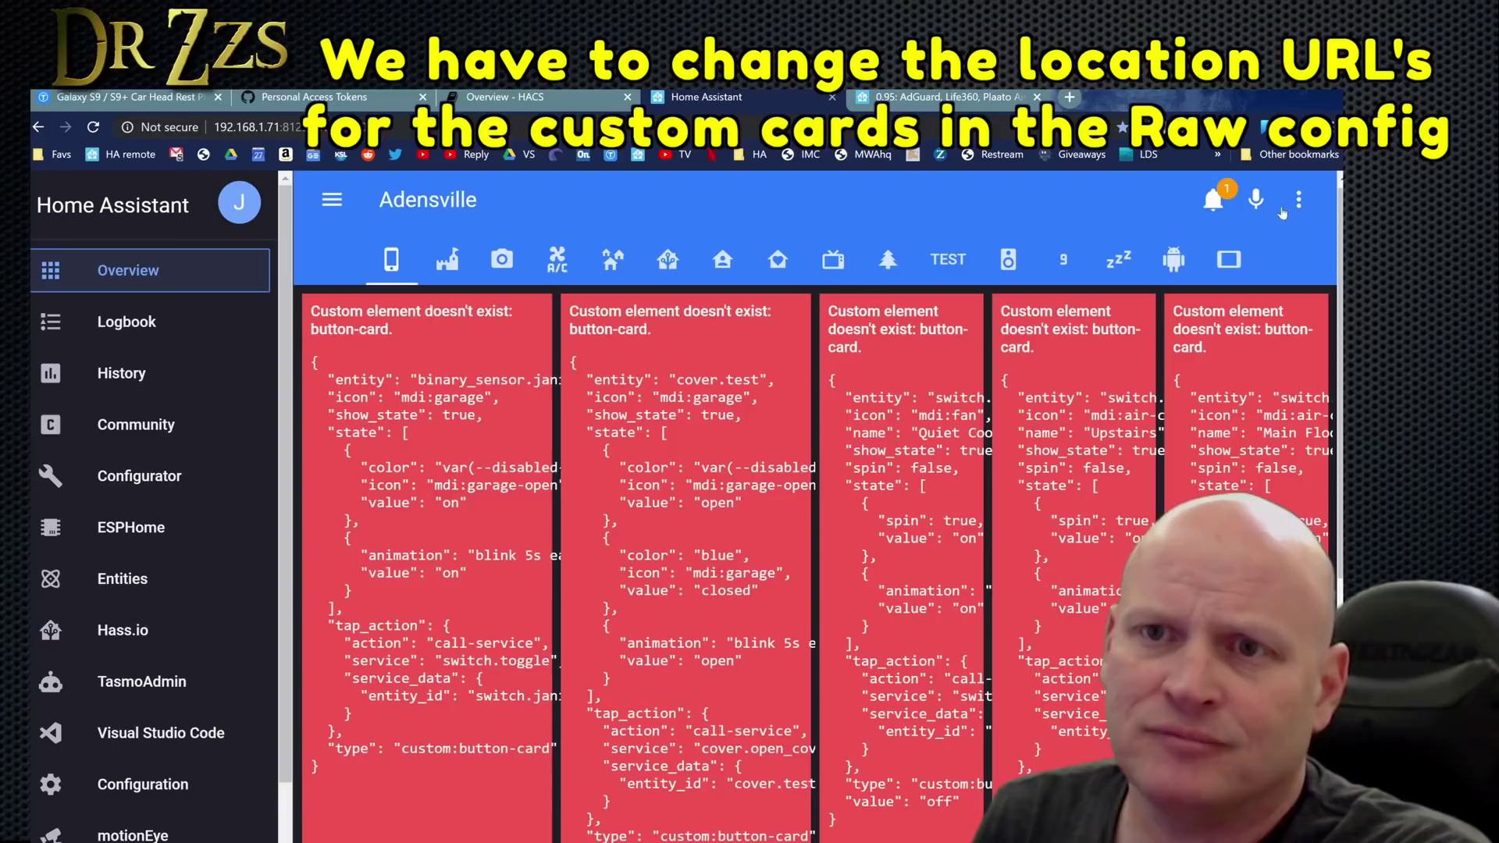
{"action": "left_click", "coordinate": [1300, 201]}
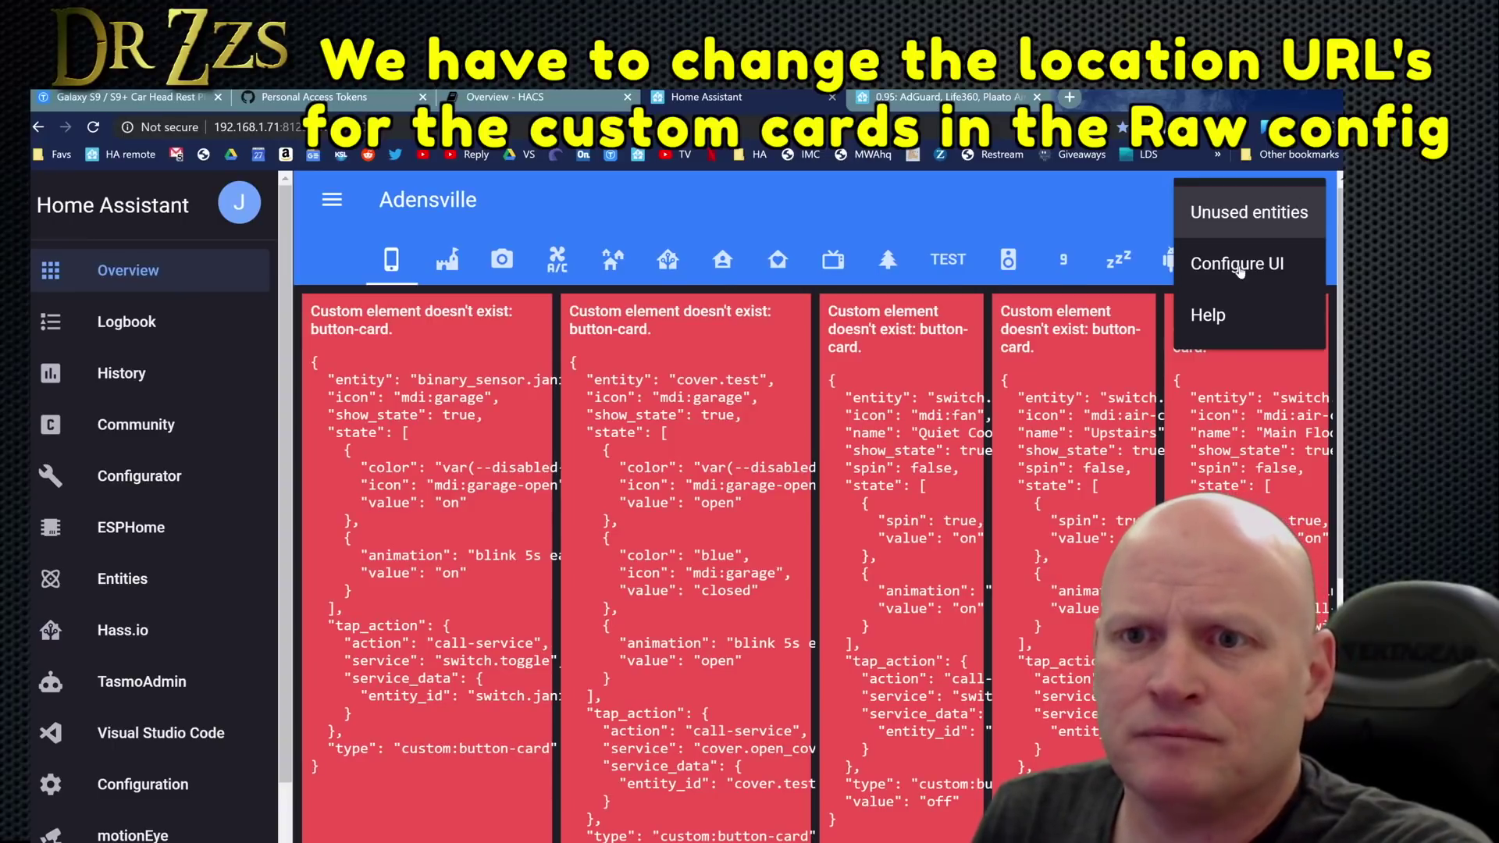
{"action": "left_click", "coordinate": [1238, 265]}
{"action": "left_click", "coordinate": [1299, 208]}
{"action": "left_click", "coordinate": [1232, 219]}
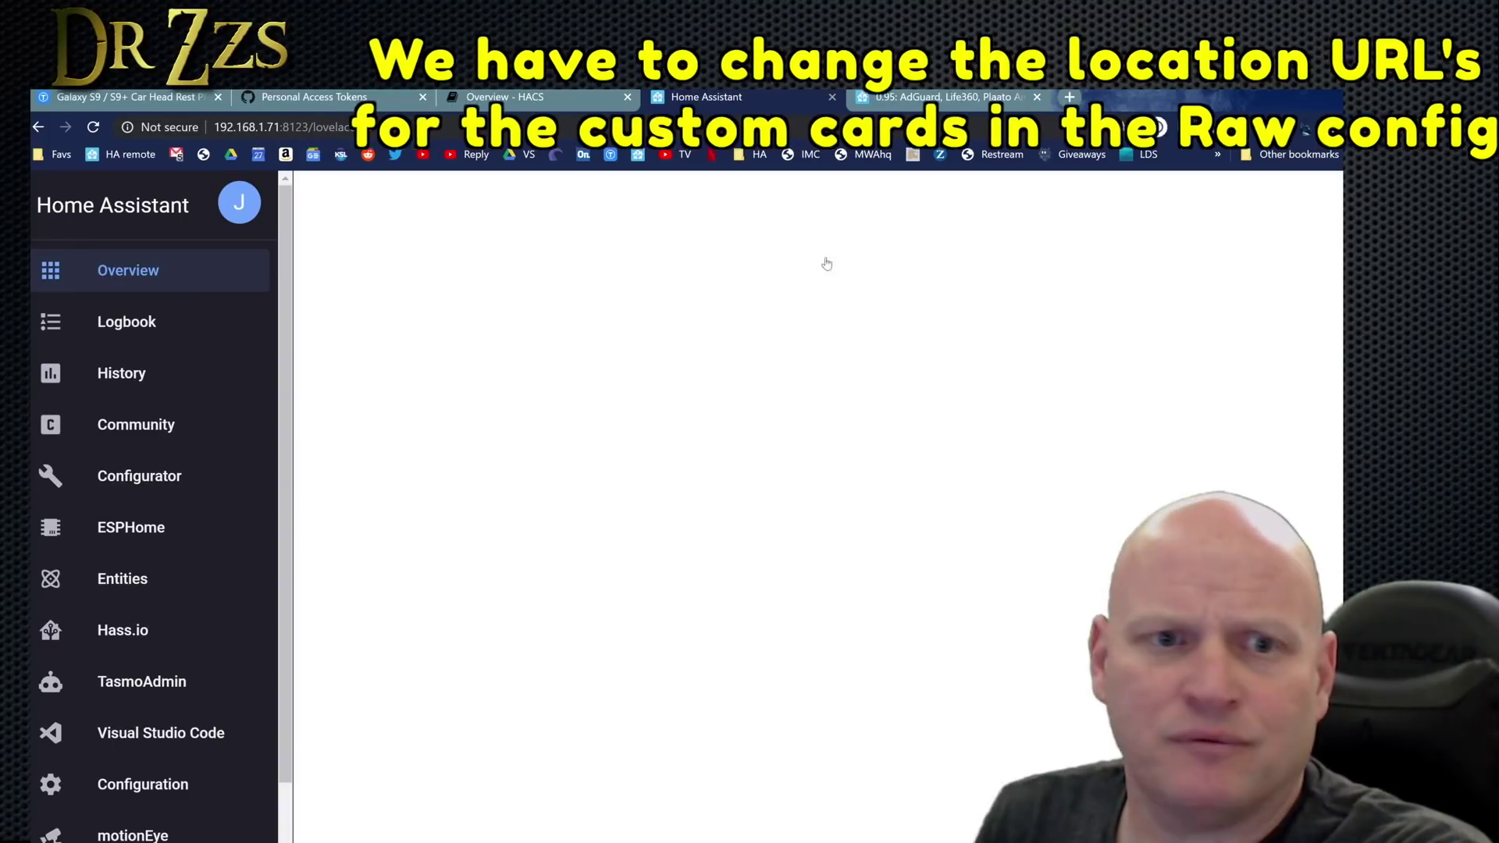
{"action": "scroll", "coordinate": [580, 413], "scroll_direction": "down", "scroll_amount": 2}
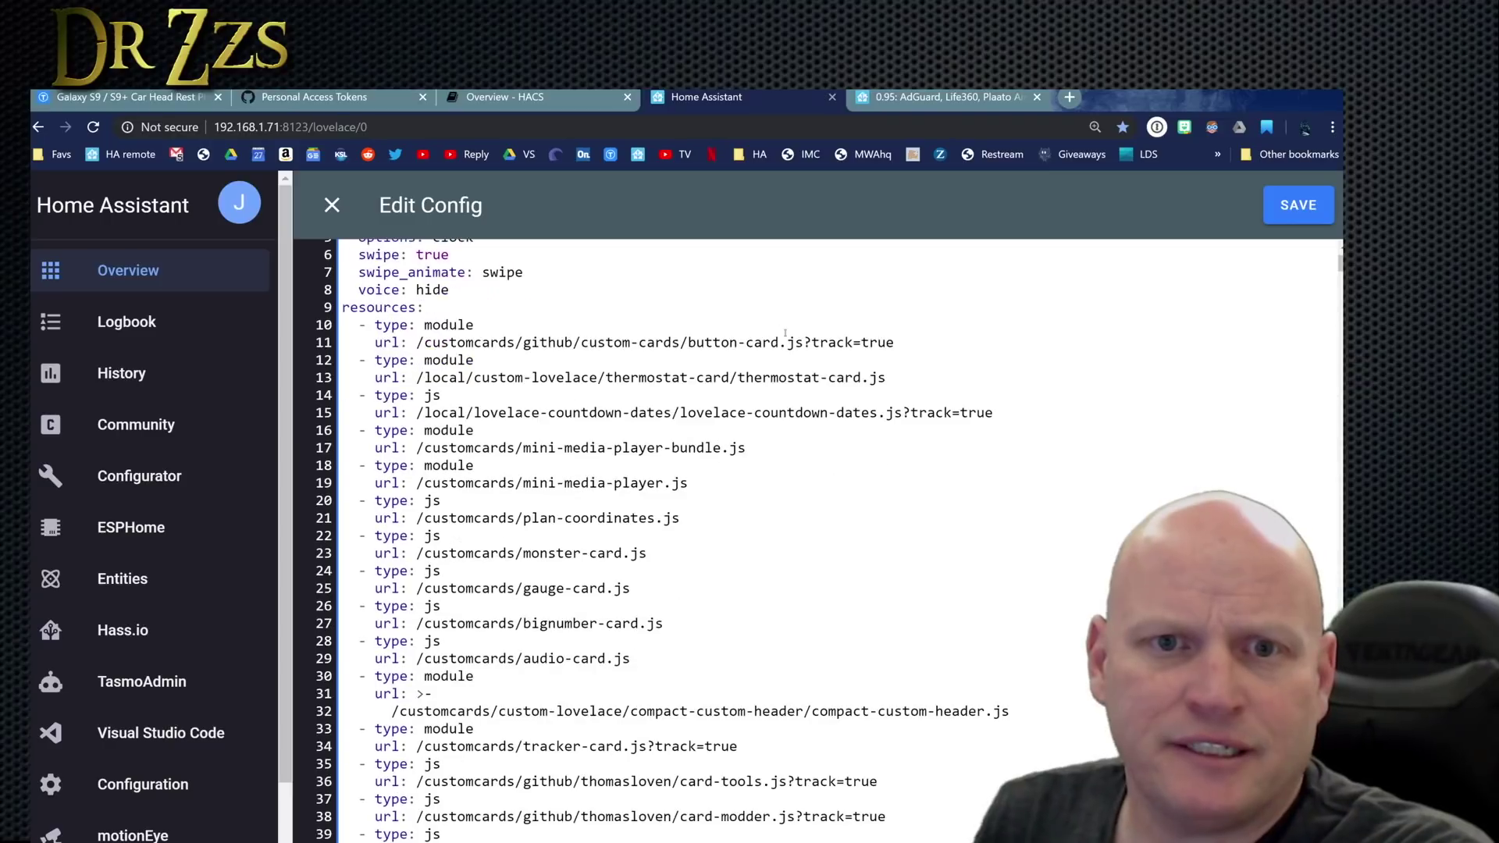
Step: Copy the url entry for button-card.js from the configuration snippet on the Button Card's Community page
{"action": "key", "text": "ctrl+Tab"}
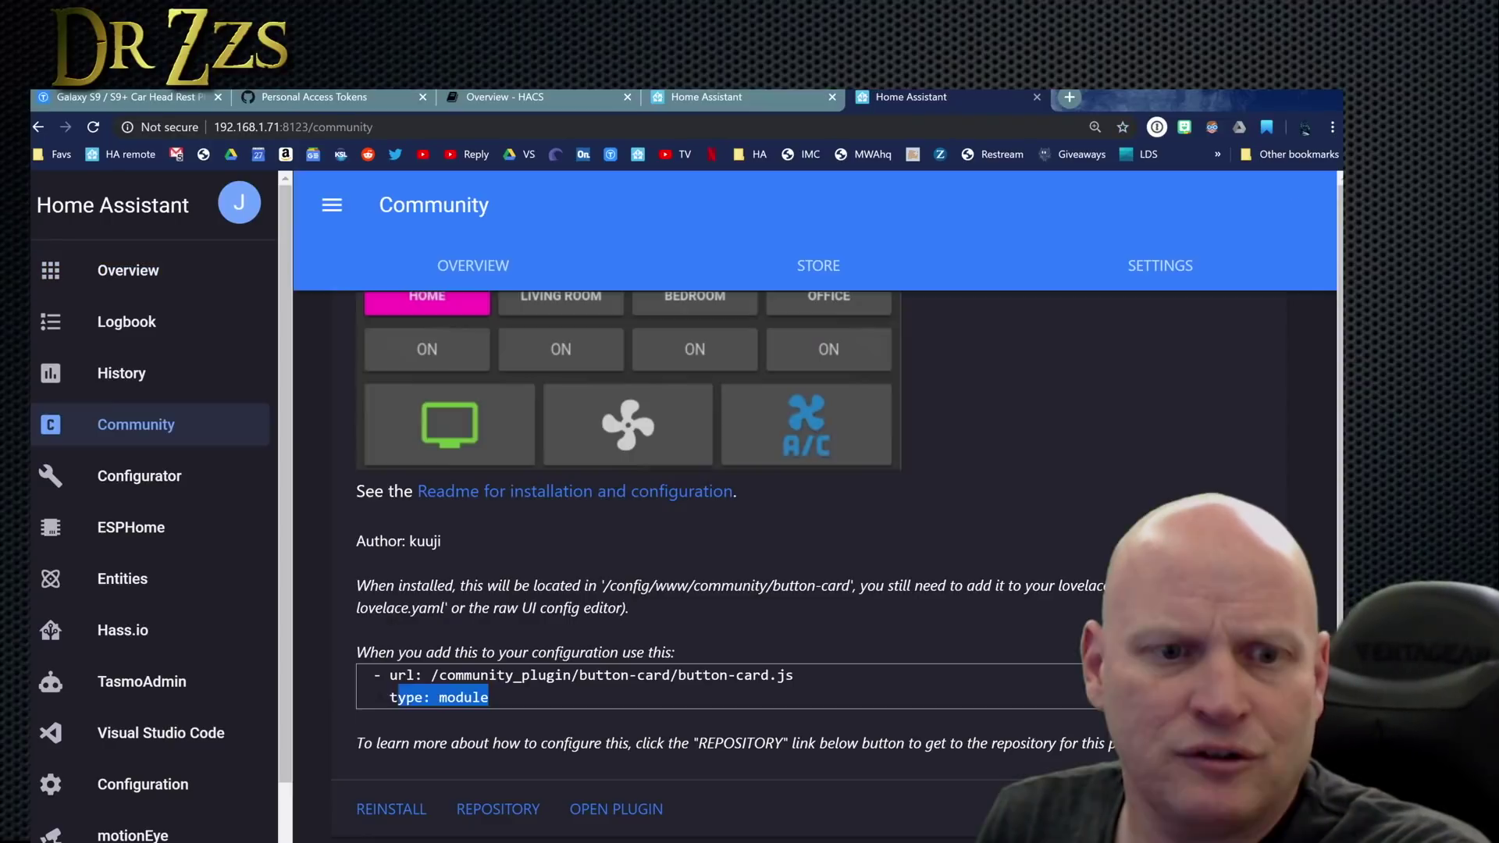
{"action": "right_click", "coordinate": [853, 673]}
{"action": "left_click", "coordinate": [852, 693]}
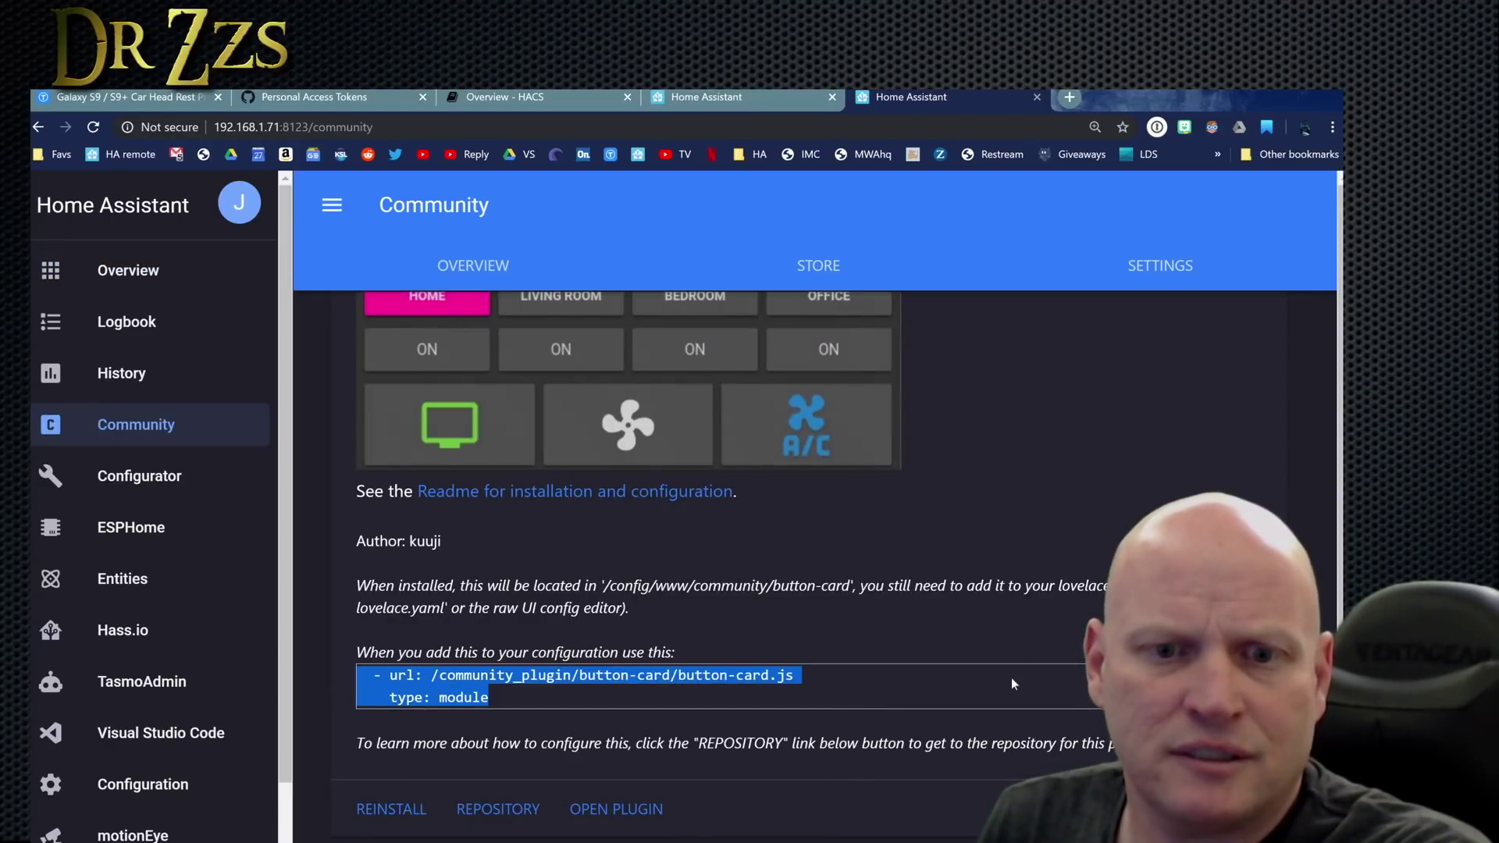
{"action": "left_click_drag", "start_coordinate": [846, 681], "coordinate": [359, 676]}
{"action": "key", "text": "super+c"}
Step: Replace the button-card resource line with url: /community_plugin/button-card/button-card.js, correct its indentation and save the config
{"action": "left_click", "coordinate": [743, 97]}
{"action": "left_click_drag", "start_coordinate": [906, 342], "coordinate": [402, 342]}
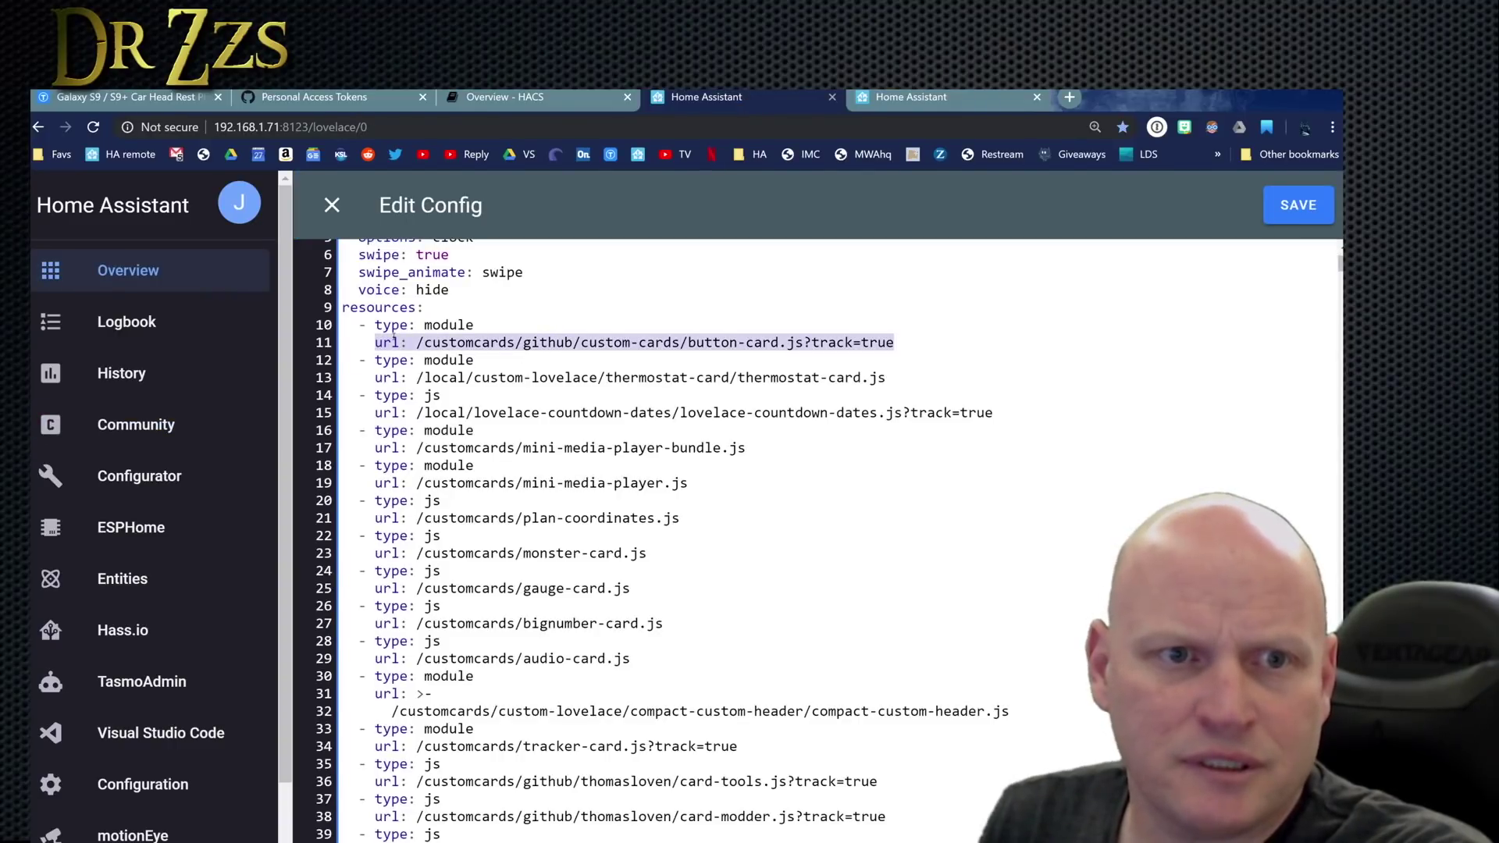
{"action": "right_click", "coordinate": [395, 337]}
{"action": "left_click", "coordinate": [421, 416]}
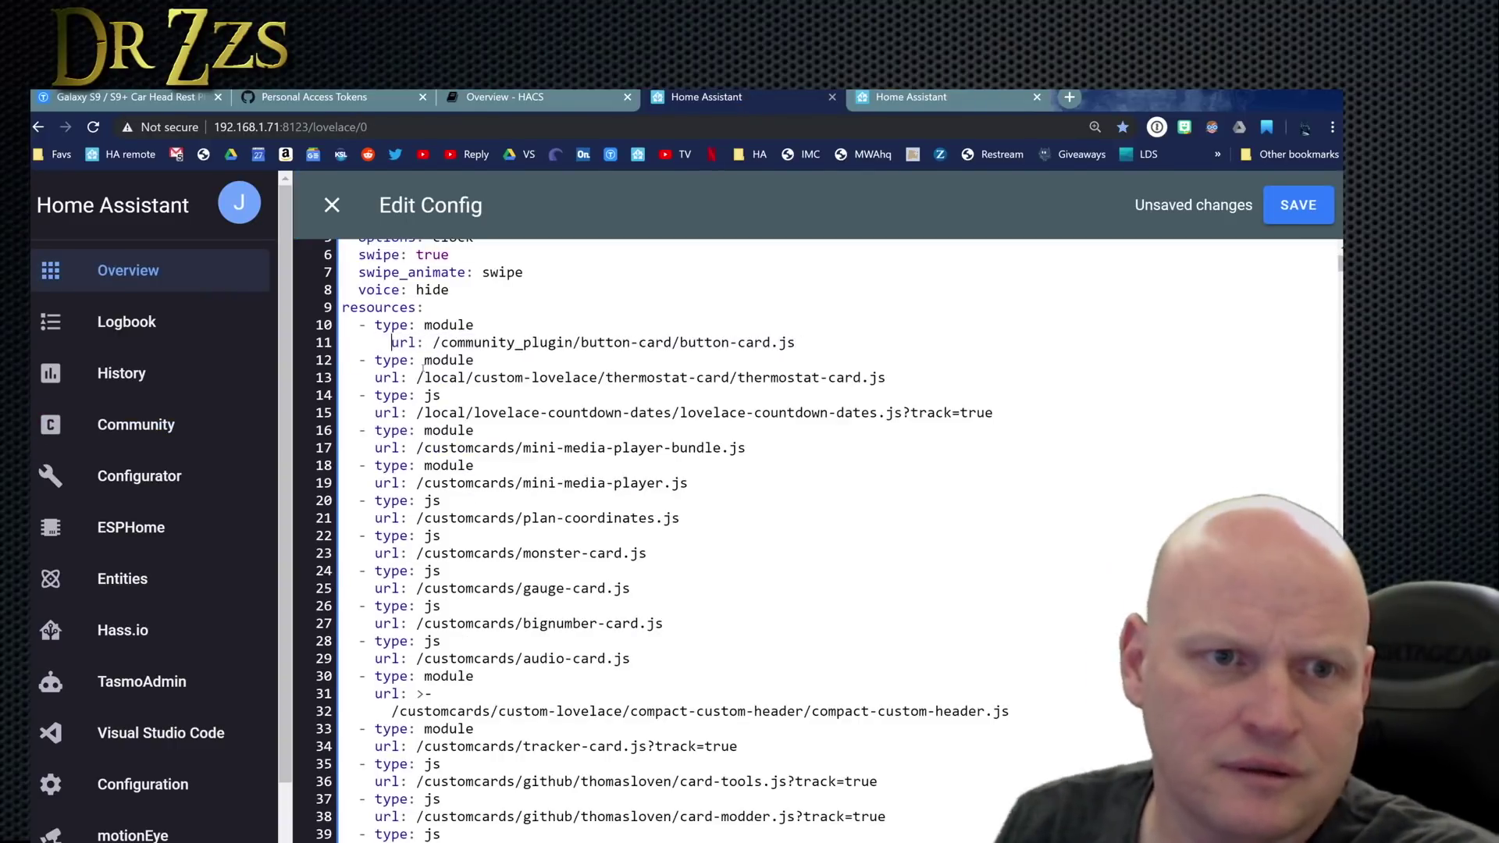
{"action": "key", "text": "BackSpace"}
{"action": "key", "text": "BackSpace"}
{"action": "key", "text": "ctrl+s"}
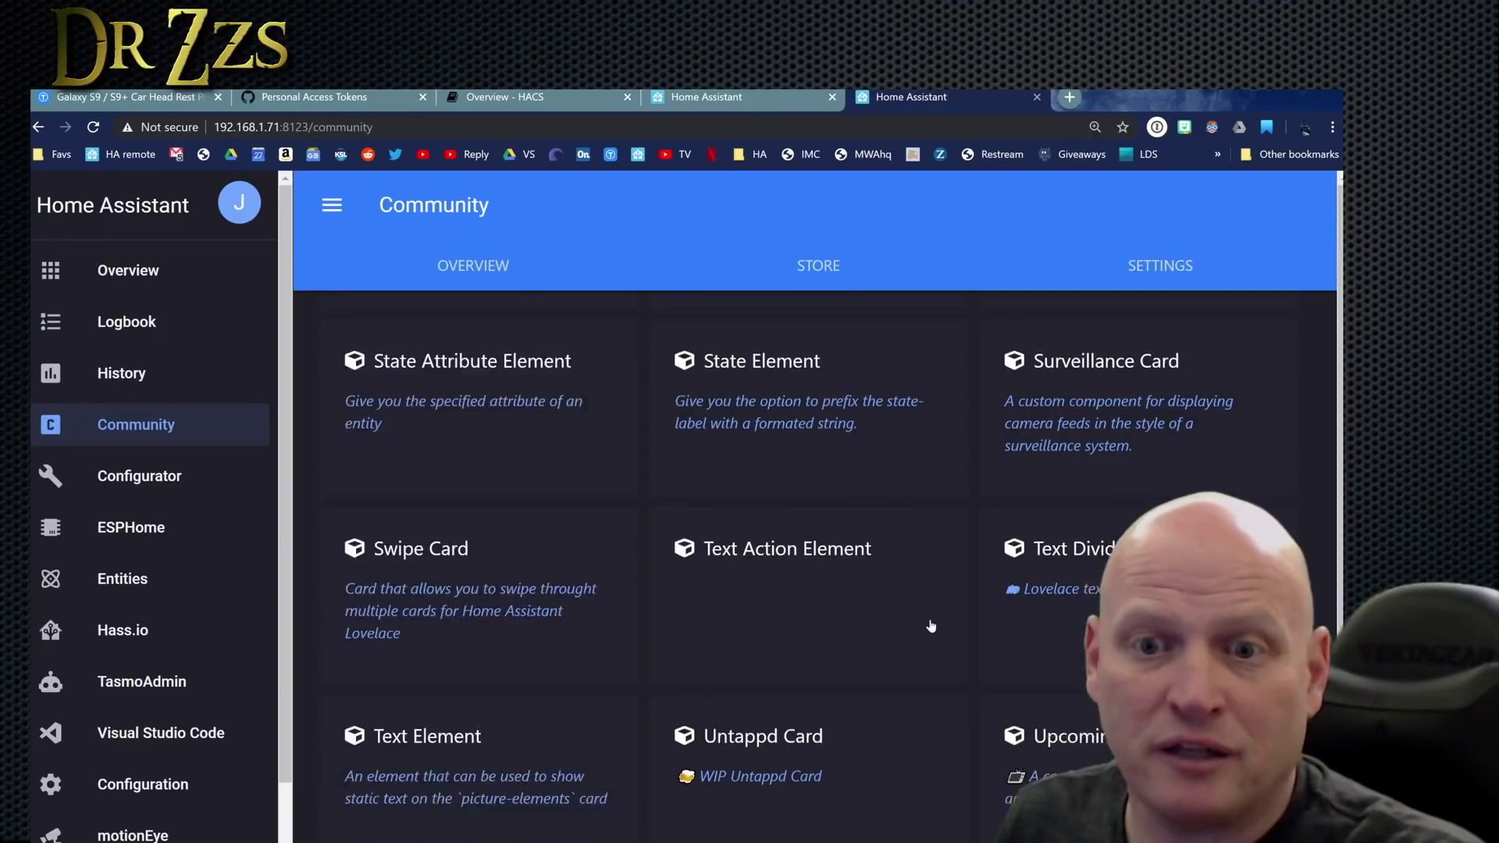
Step: Browse the Community store's plugins, open Weather Card and install it
{"action": "scroll", "coordinate": [933, 624], "scroll_direction": "down", "scroll_amount": 3}
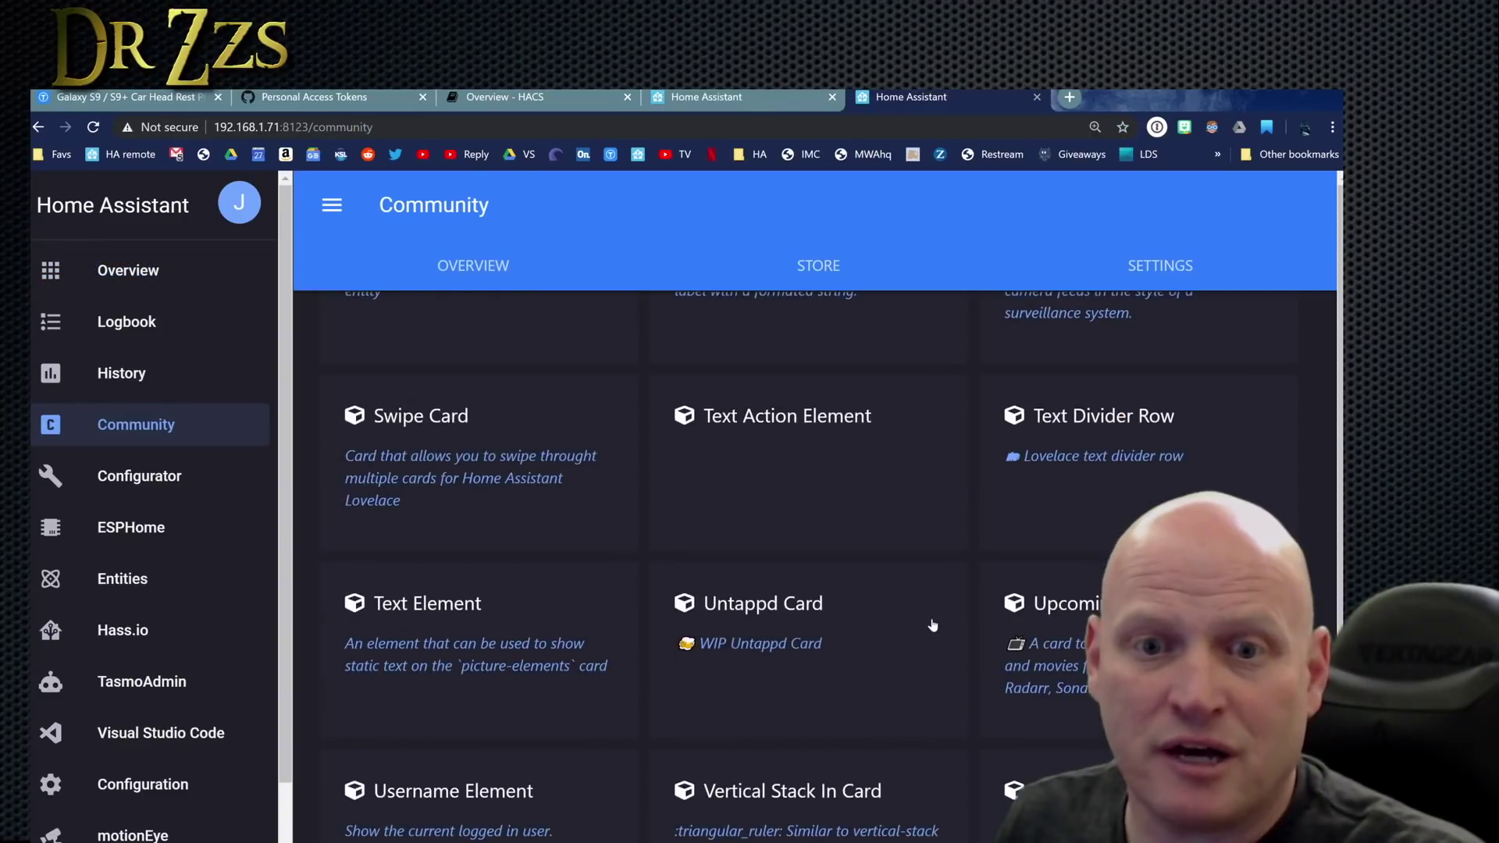
{"action": "scroll", "coordinate": [933, 624], "scroll_direction": "up", "scroll_amount": 10}
{"action": "scroll", "coordinate": [937, 621], "scroll_direction": "up", "scroll_amount": 5}
{"action": "scroll", "coordinate": [939, 616], "scroll_direction": "up", "scroll_amount": 2}
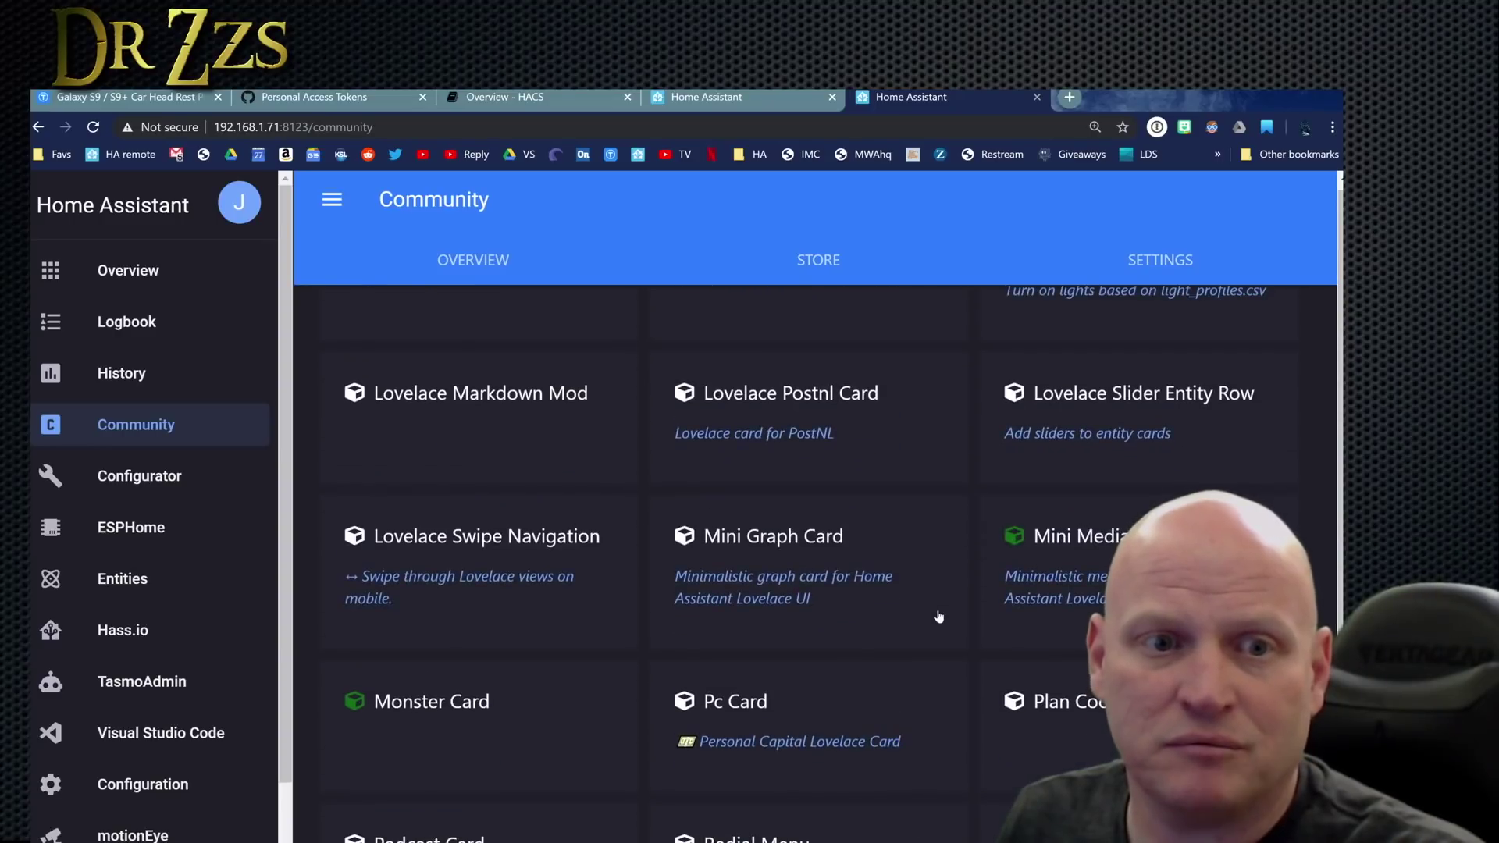
{"action": "scroll", "coordinate": [938, 616], "scroll_direction": "up", "scroll_amount": 8}
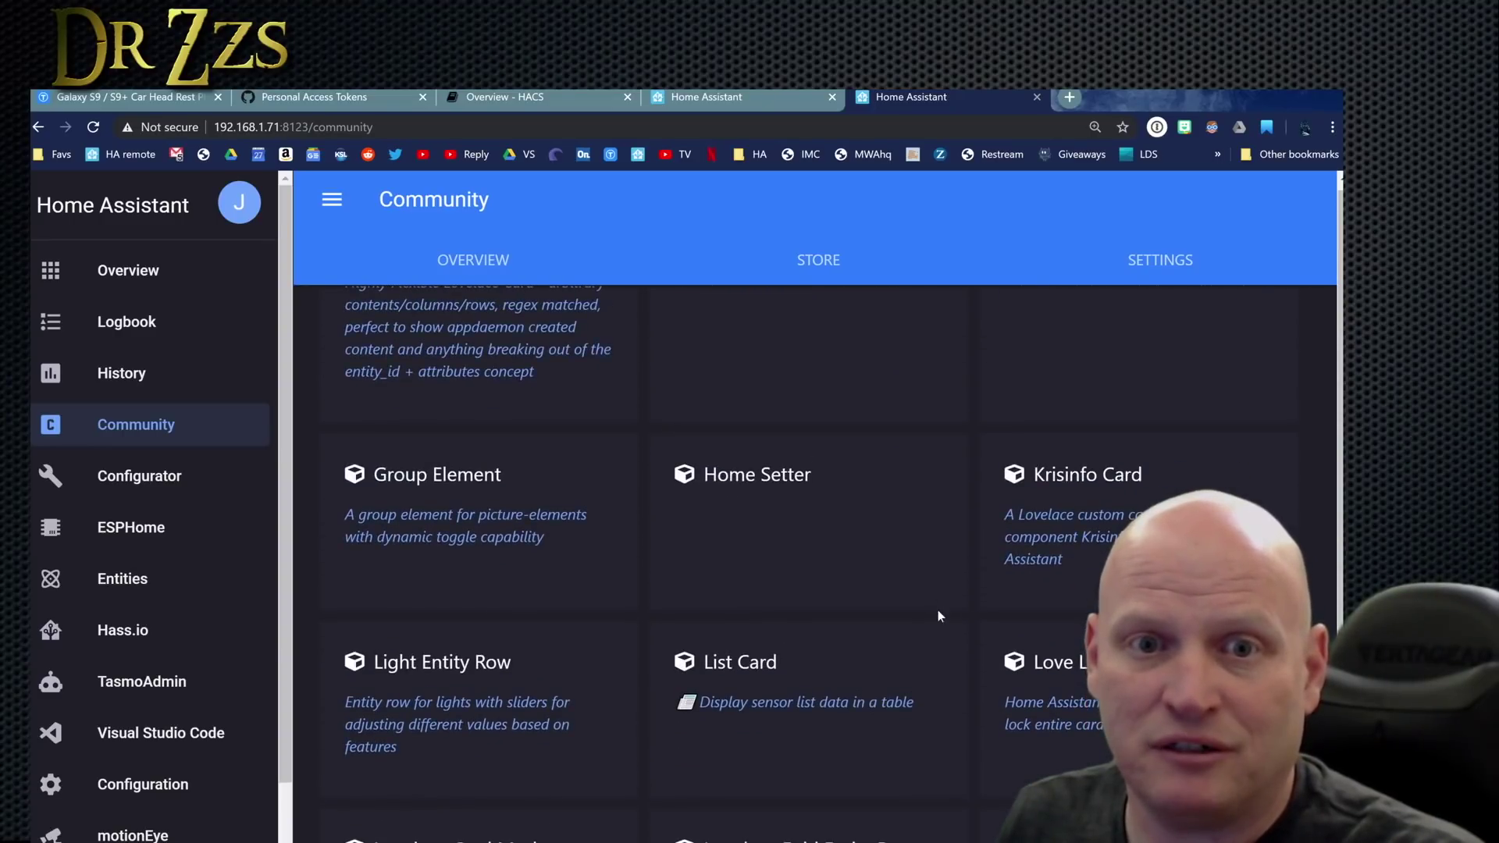
{"action": "scroll", "coordinate": [938, 616], "scroll_direction": "down", "scroll_amount": 10}
{"action": "left_click", "coordinate": [1107, 538]}
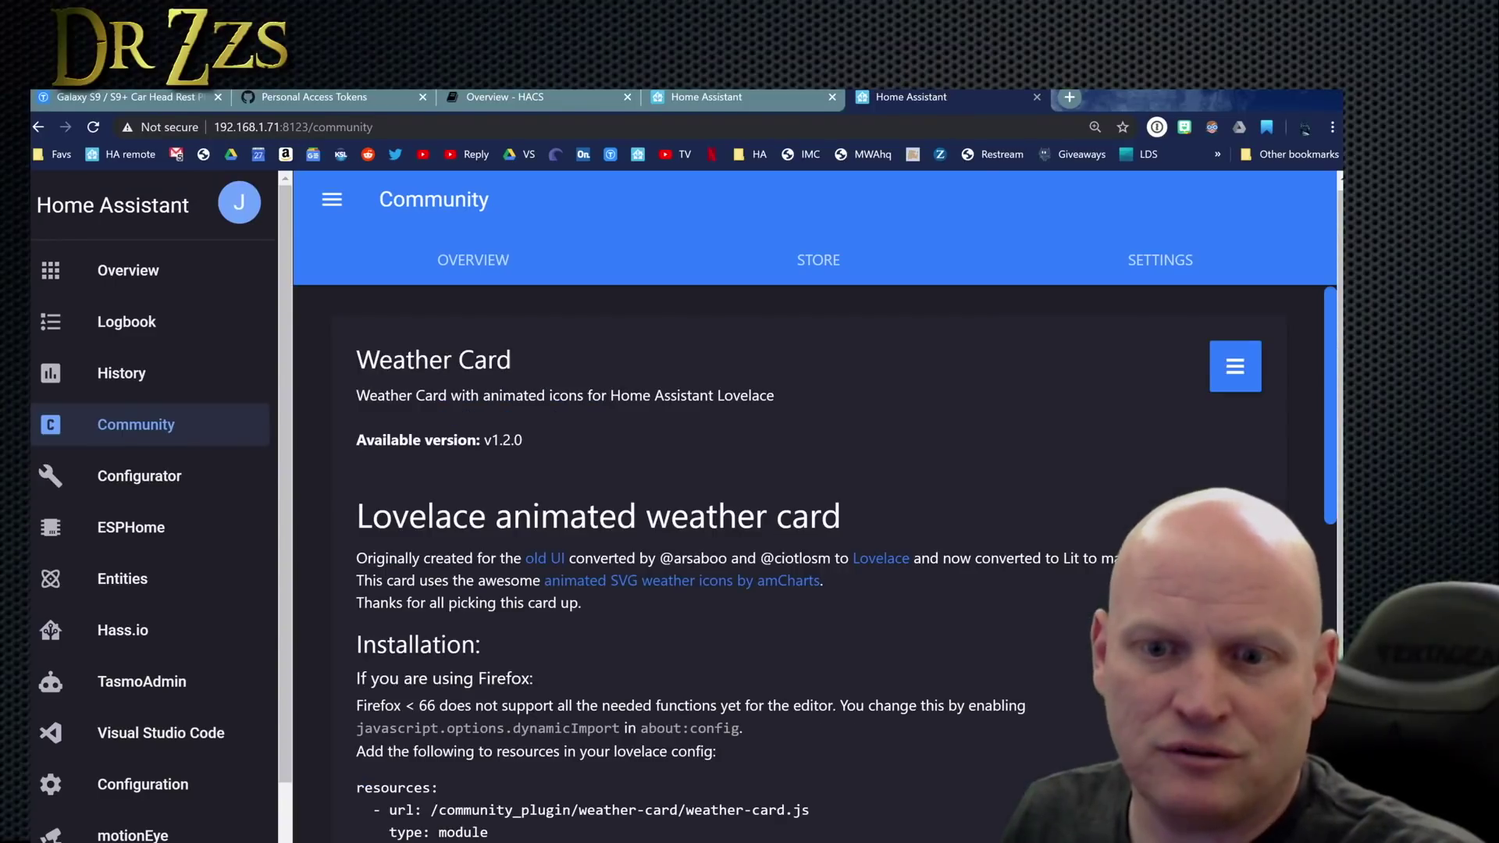
{"action": "scroll", "coordinate": [515, 736], "scroll_direction": "down", "scroll_amount": 3}
{"action": "scroll", "coordinate": [601, 694], "scroll_direction": "down", "scroll_amount": 7}
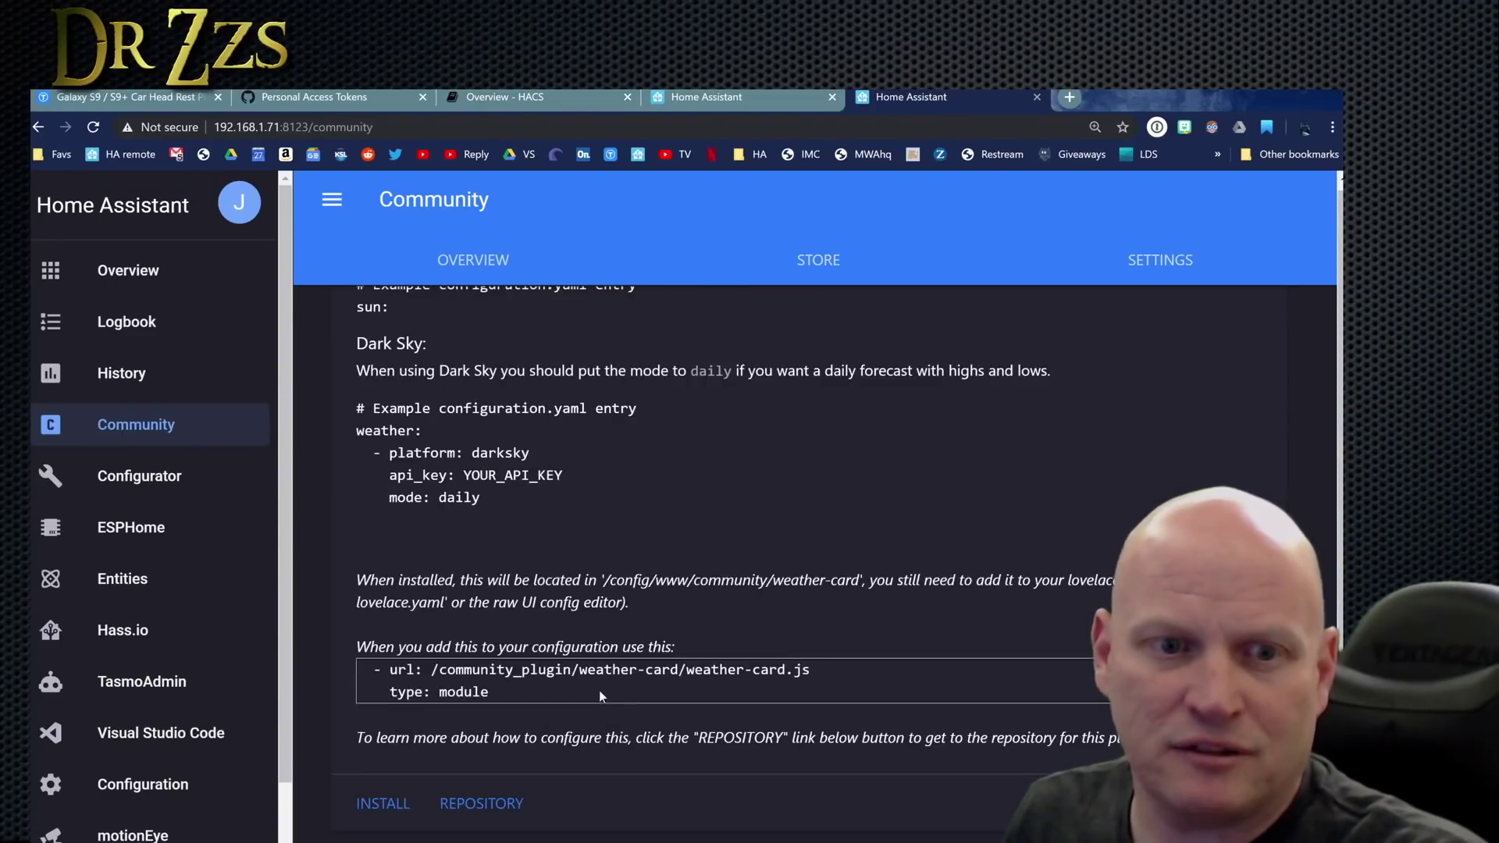
{"action": "left_click", "coordinate": [383, 805]}
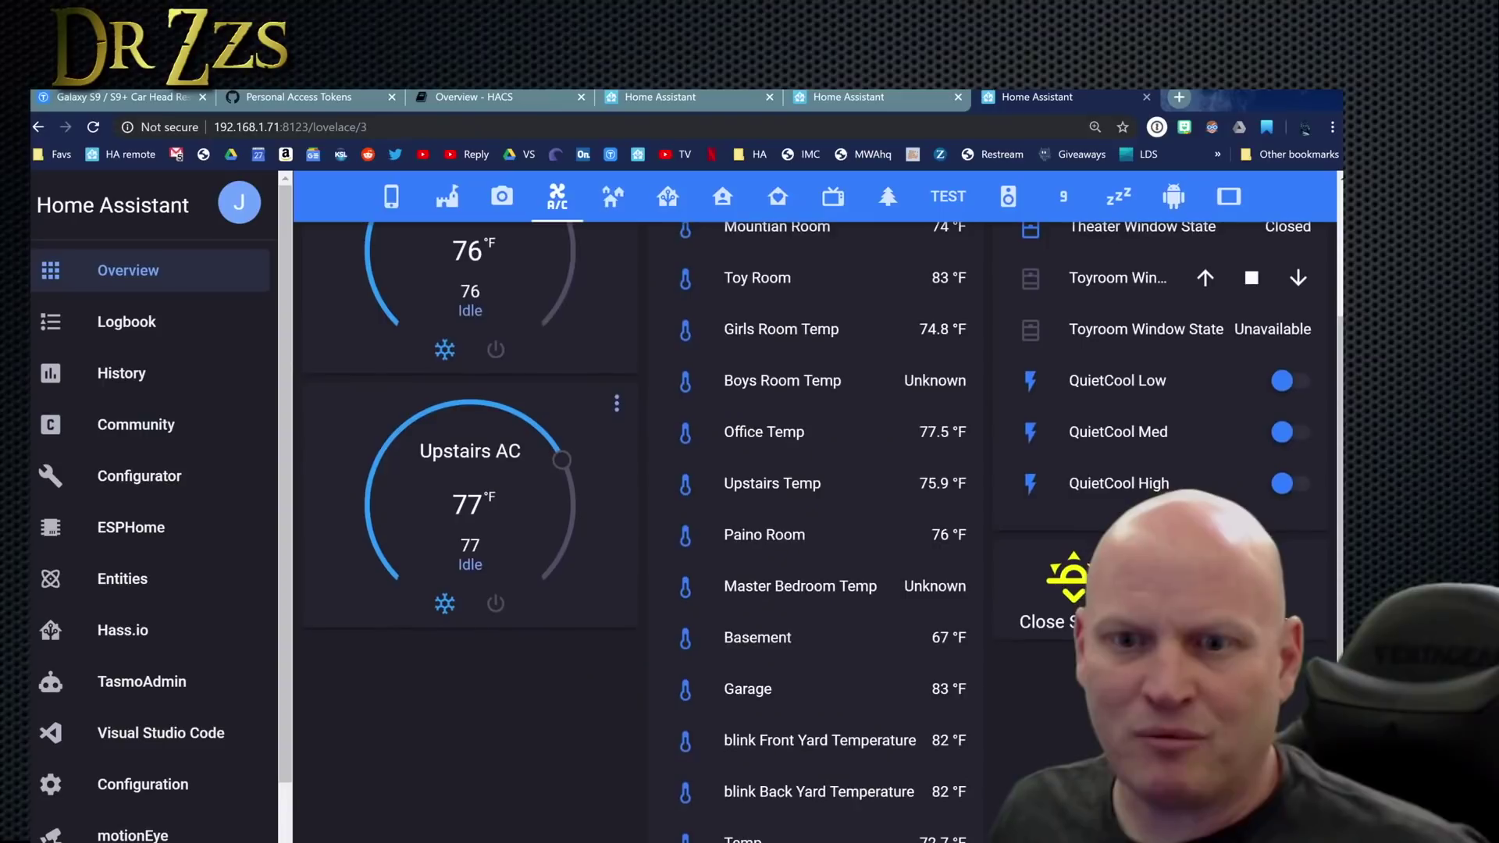
Step: Check the A/C, camera and castle-icon views of the dashboard for custom cards that fail to load
{"action": "scroll", "coordinate": [1013, 344], "scroll_direction": "up", "scroll_amount": 3}
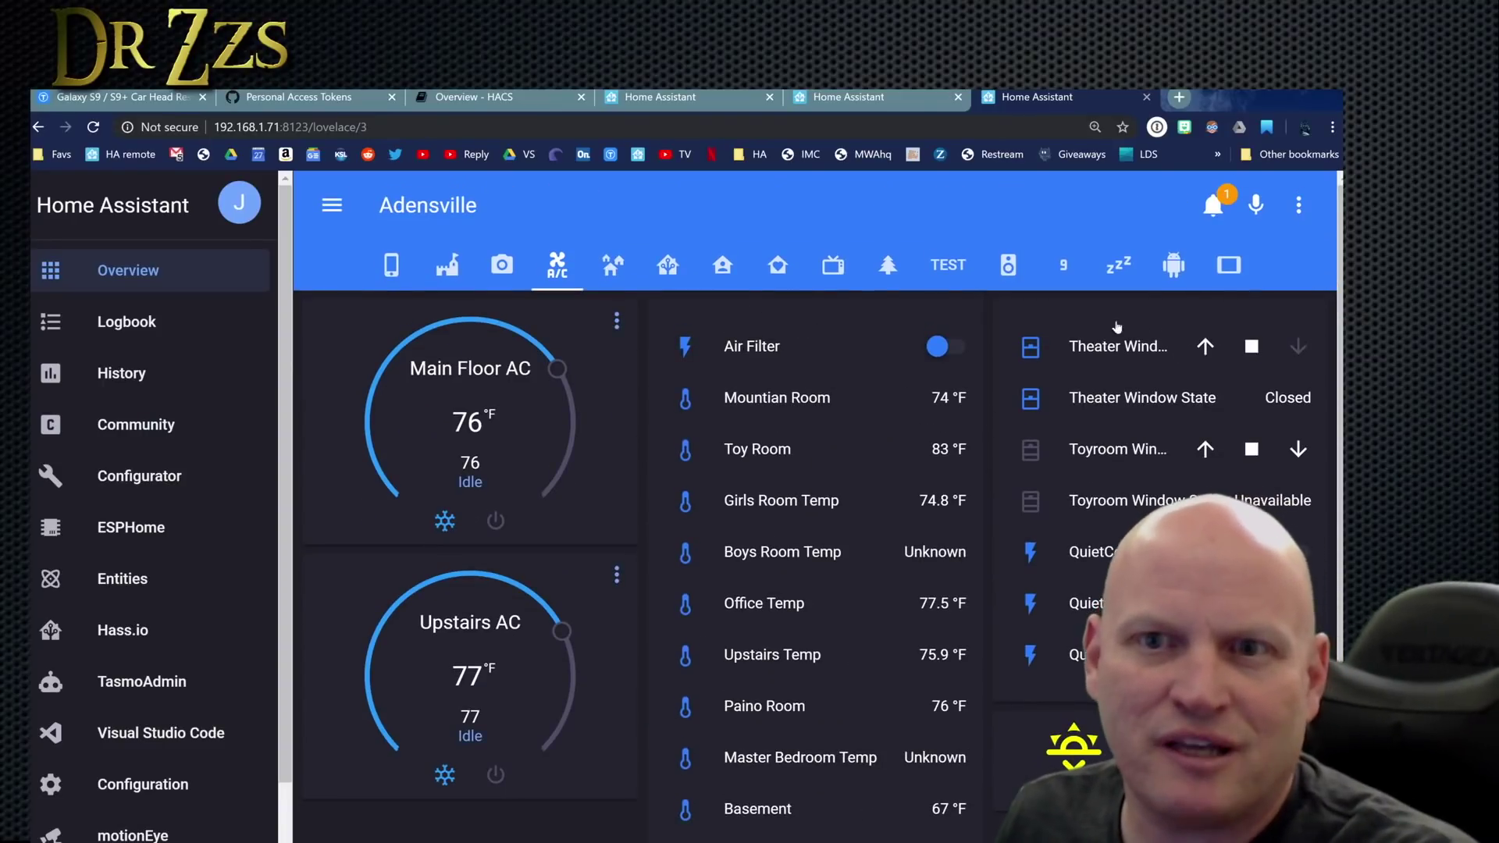
{"action": "scroll", "coordinate": [1019, 414], "scroll_direction": "down", "scroll_amount": 1}
{"action": "scroll", "coordinate": [1018, 414], "scroll_direction": "down", "scroll_amount": 1}
{"action": "scroll", "coordinate": [780, 351], "scroll_direction": "up", "scroll_amount": 3}
{"action": "left_click", "coordinate": [502, 265]}
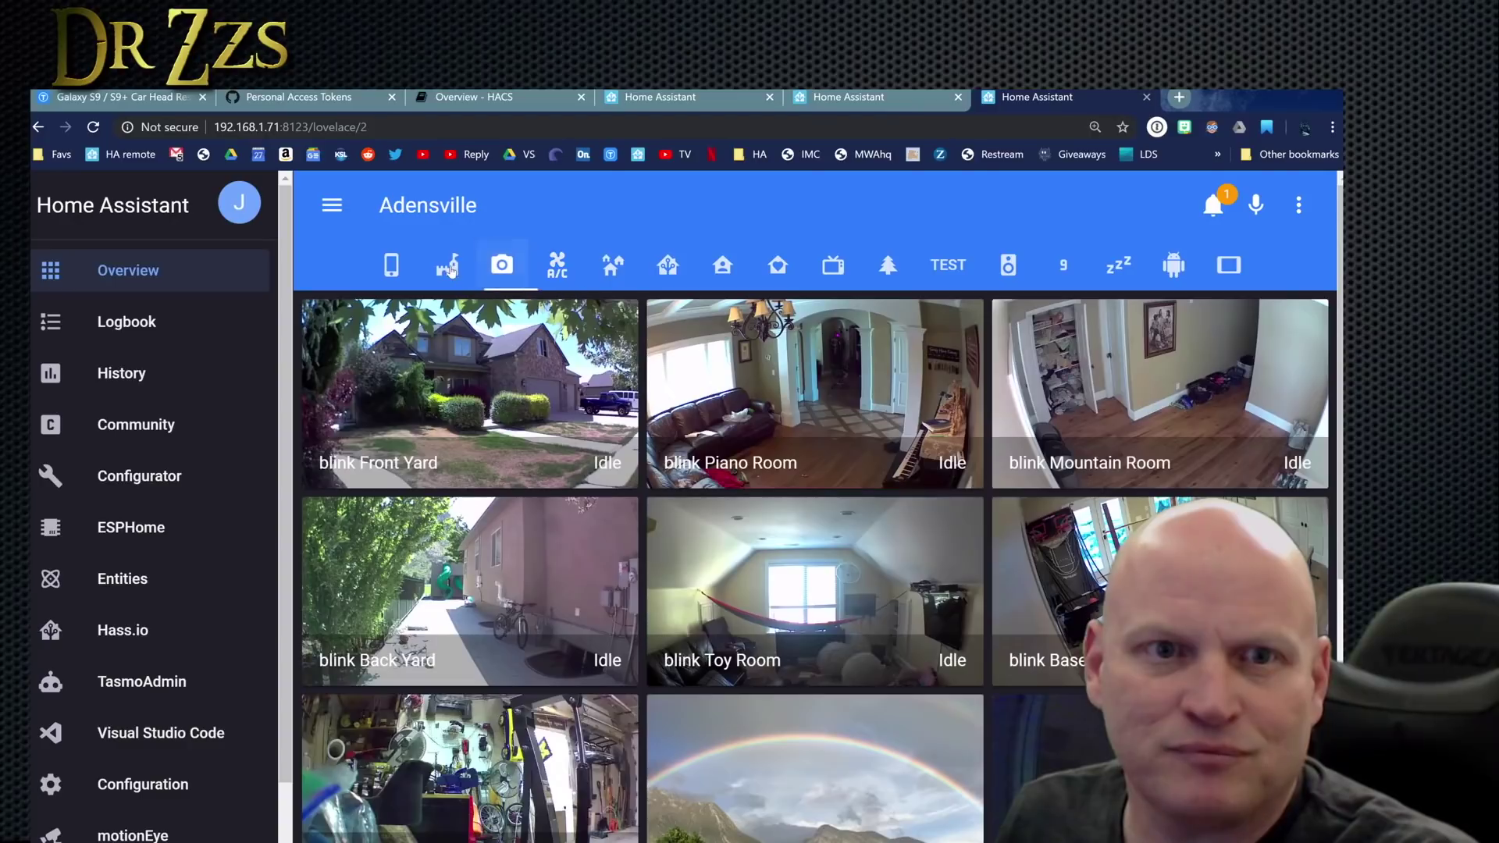
{"action": "left_click", "coordinate": [447, 265]}
{"action": "scroll", "coordinate": [940, 552], "scroll_direction": "down", "scroll_amount": 5}
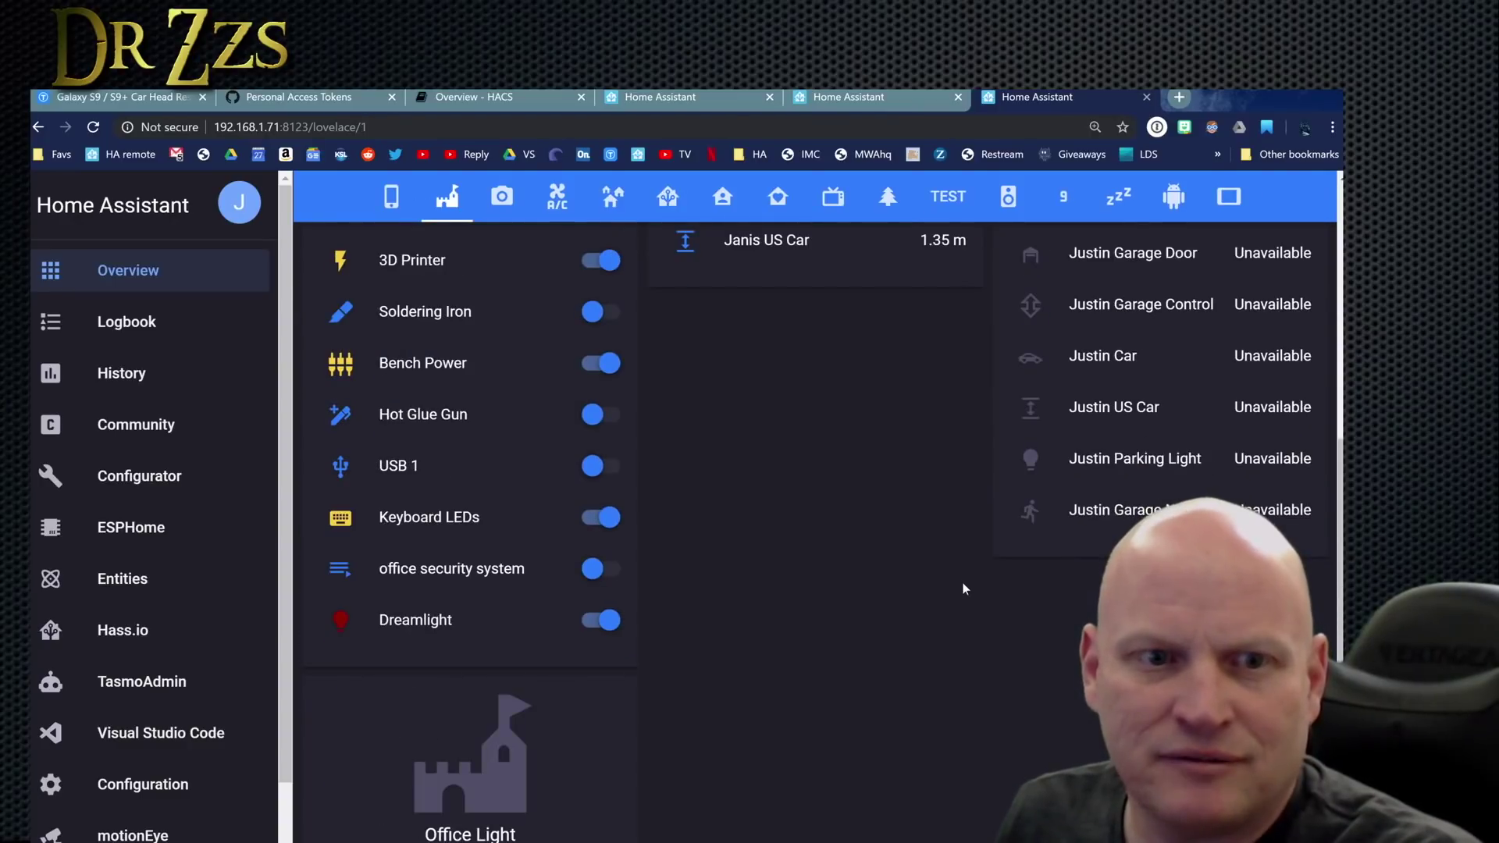
{"action": "scroll", "coordinate": [965, 586], "scroll_direction": "up", "scroll_amount": 5}
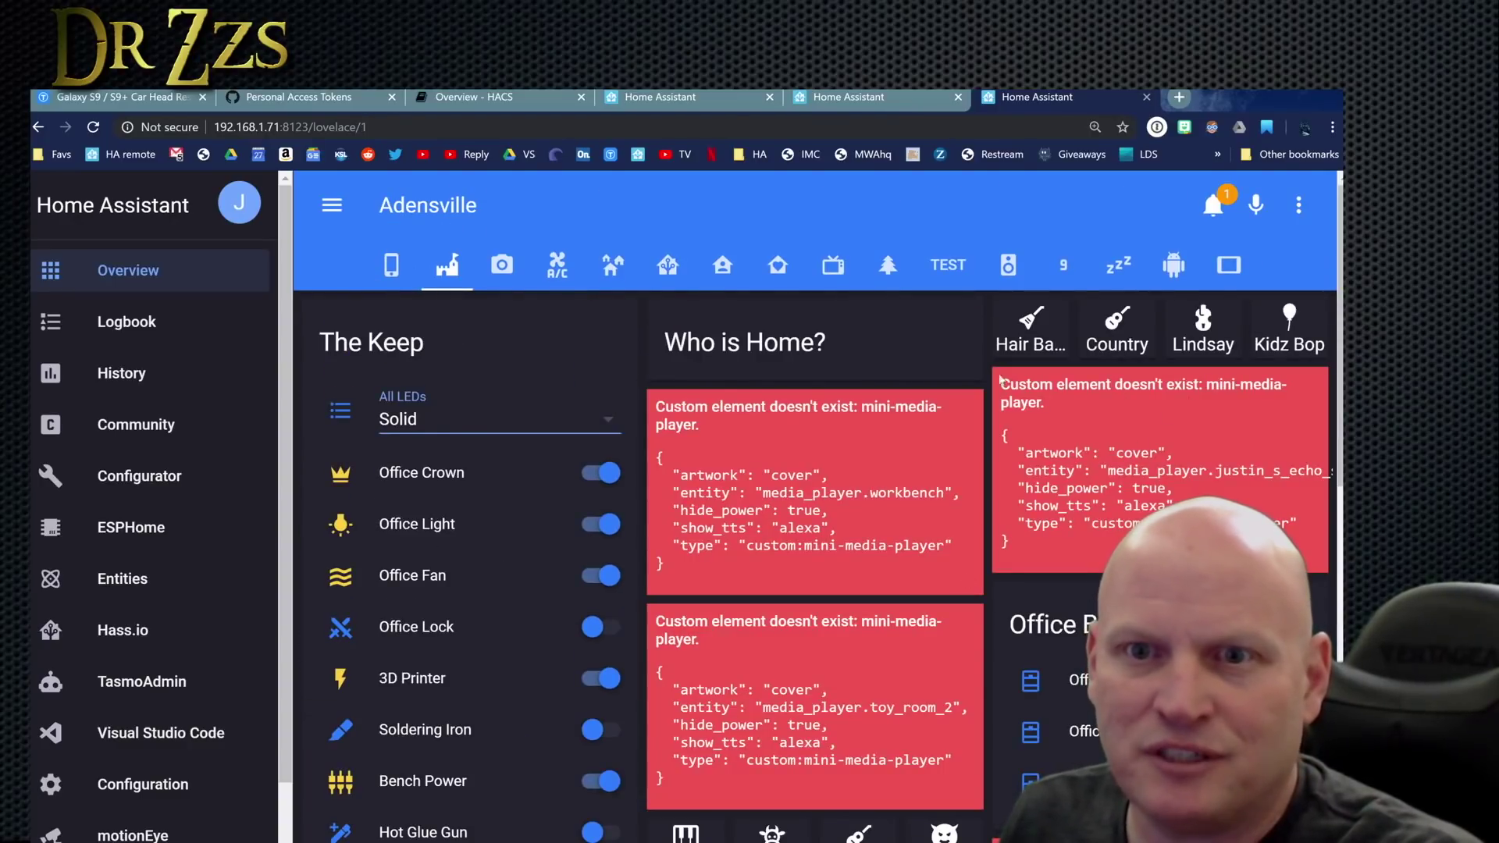
Step: Return to the resources list in the open raw config editor
{"action": "left_click", "coordinate": [1299, 205]}
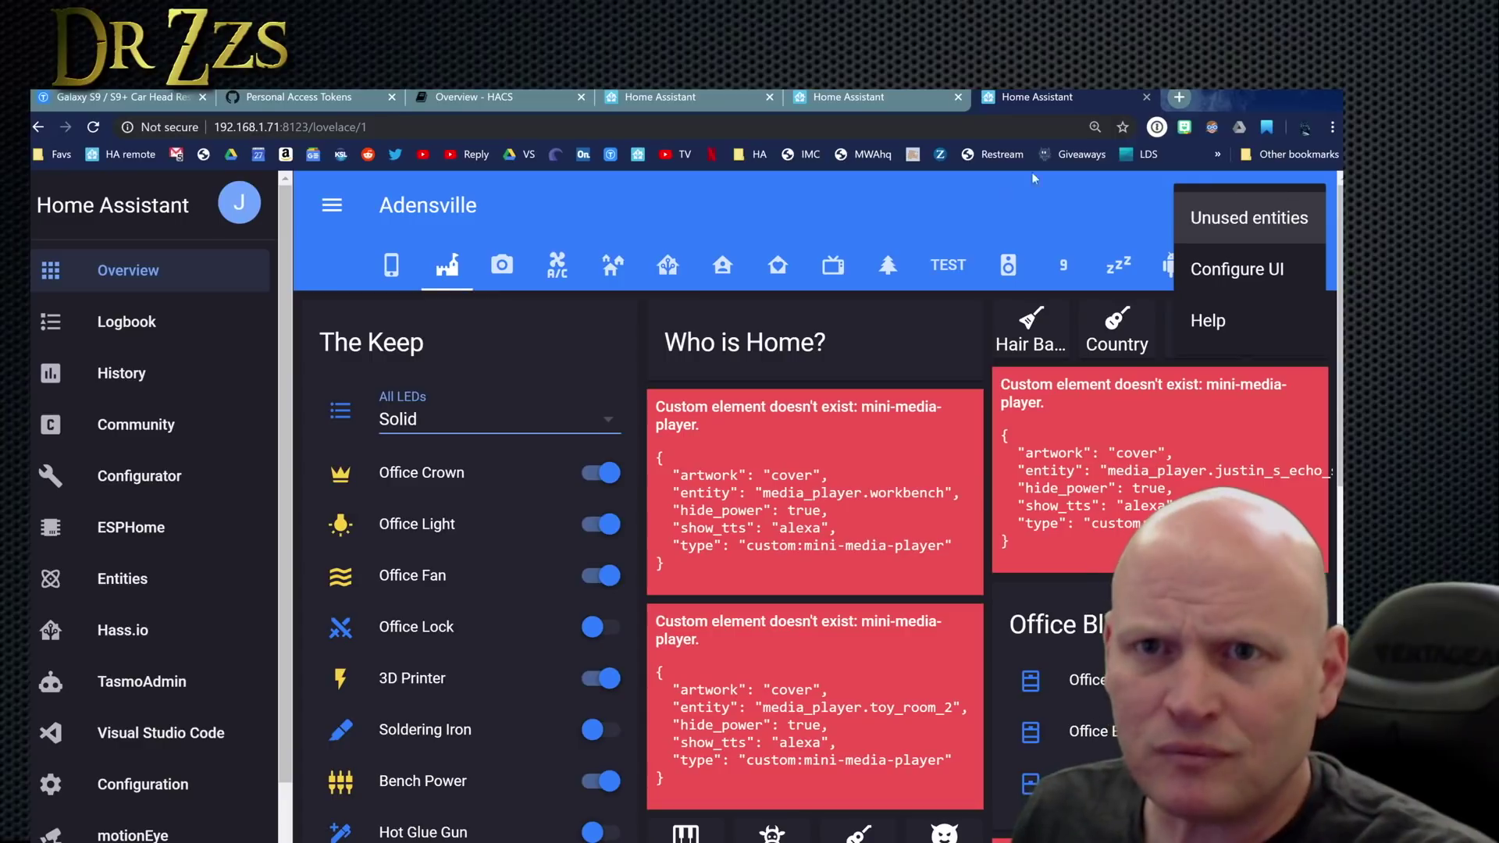
{"action": "left_click", "coordinate": [821, 99]}
{"action": "key", "text": "ctrl+Page_Up"}
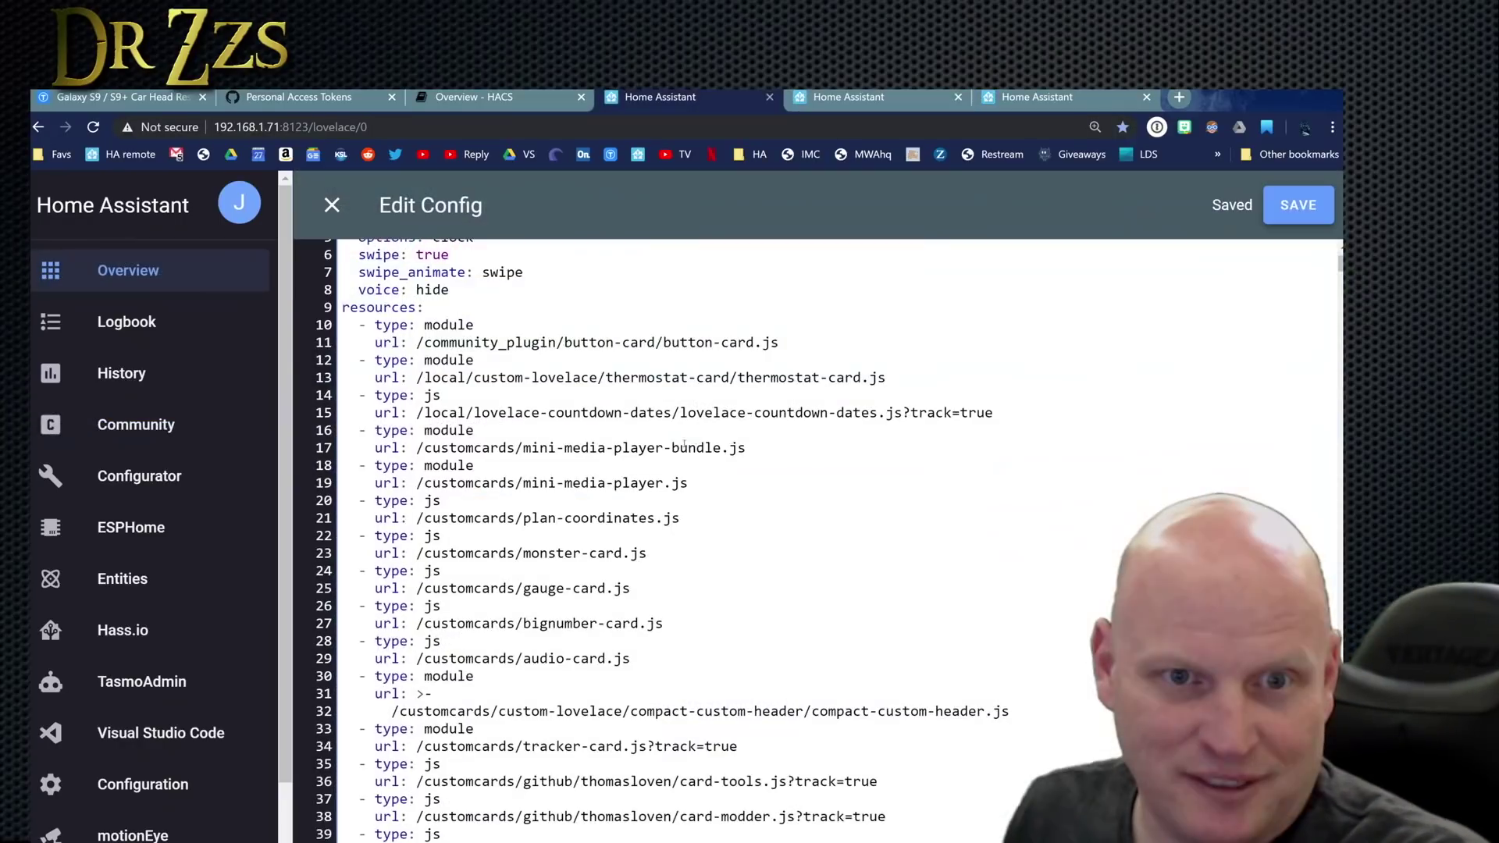
Step: Open Mini Media Player in the Community section and copy its resource line url: /community_plugin/mini-media-player/mini-media-player.js
{"action": "key", "text": "ctrl+Page_Up"}
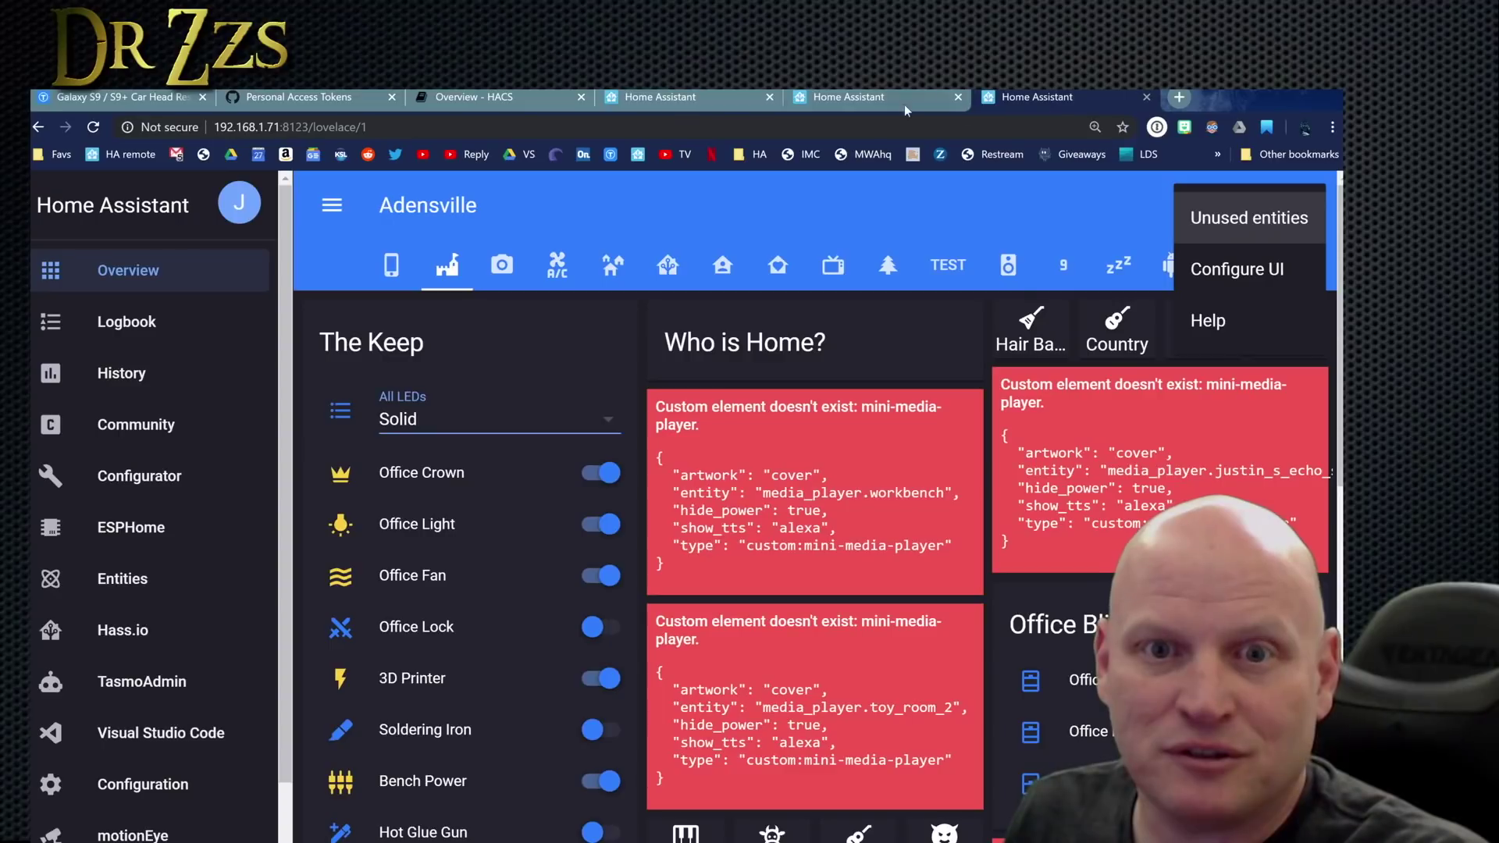
{"action": "left_click", "coordinate": [870, 95]}
{"action": "left_click", "coordinate": [840, 702]}
{"action": "scroll", "coordinate": [812, 547], "scroll_direction": "down", "scroll_amount": 15}
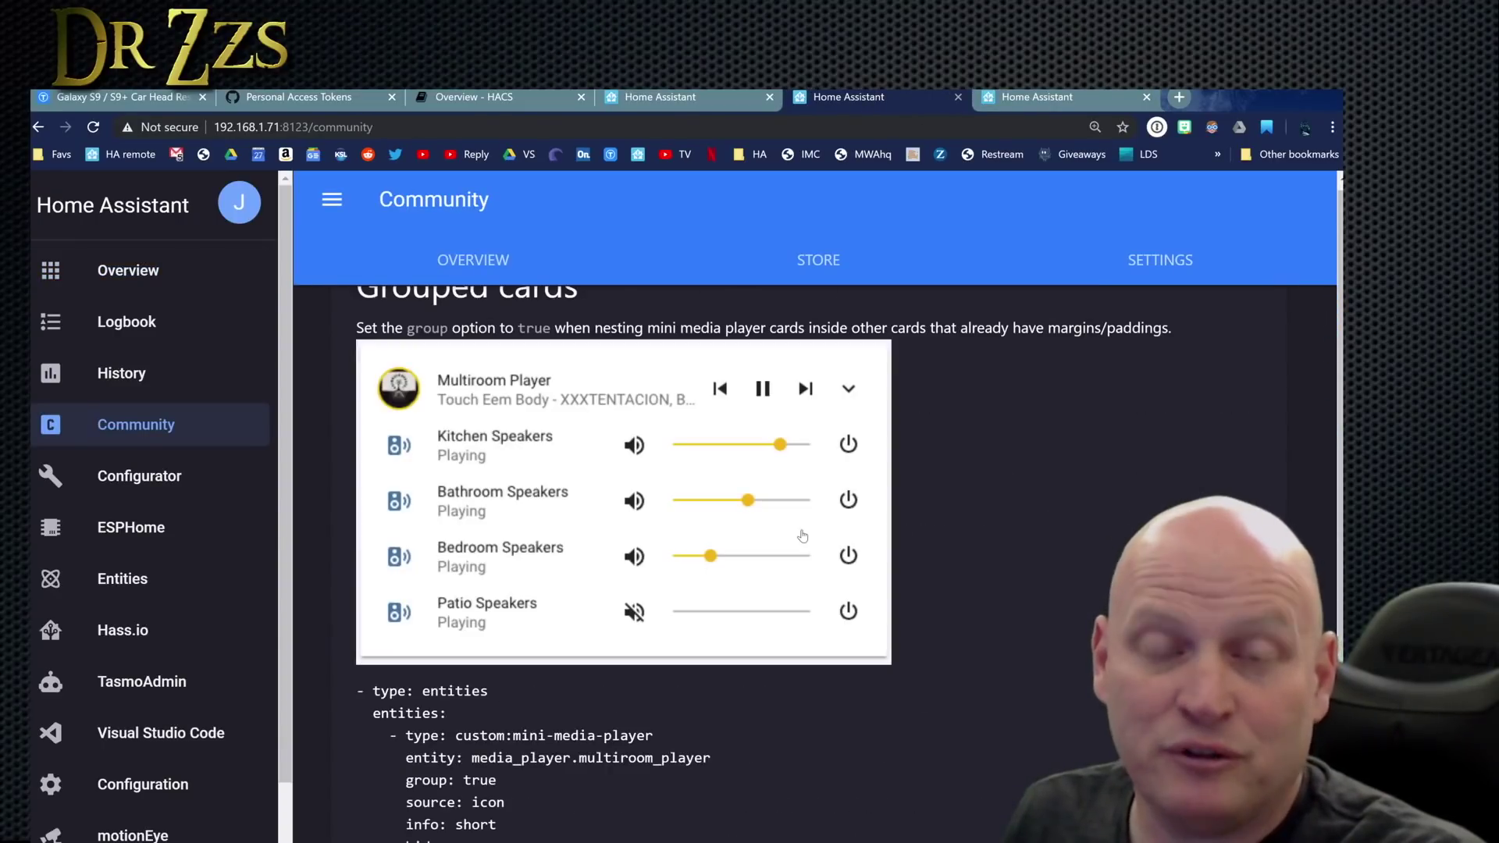
{"action": "scroll", "coordinate": [802, 535], "scroll_direction": "down", "scroll_amount": 15}
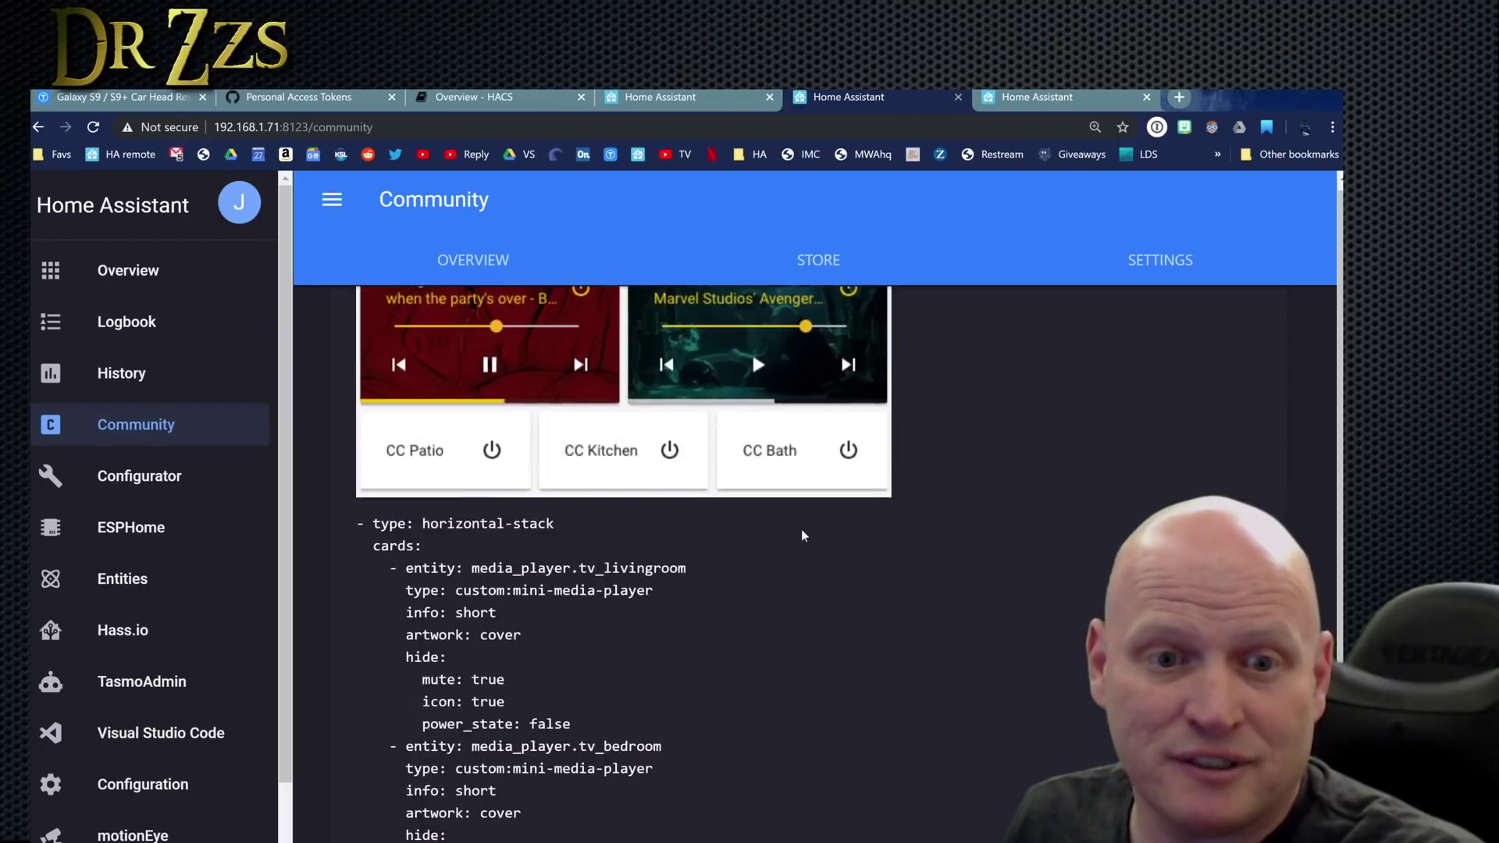
{"action": "scroll", "coordinate": [801, 536], "scroll_direction": "down", "scroll_amount": 10}
{"action": "left_click_drag", "start_coordinate": [390, 669], "coordinate": [893, 669]}
{"action": "right_click", "coordinate": [399, 676]}
{"action": "left_click", "coordinate": [428, 688]}
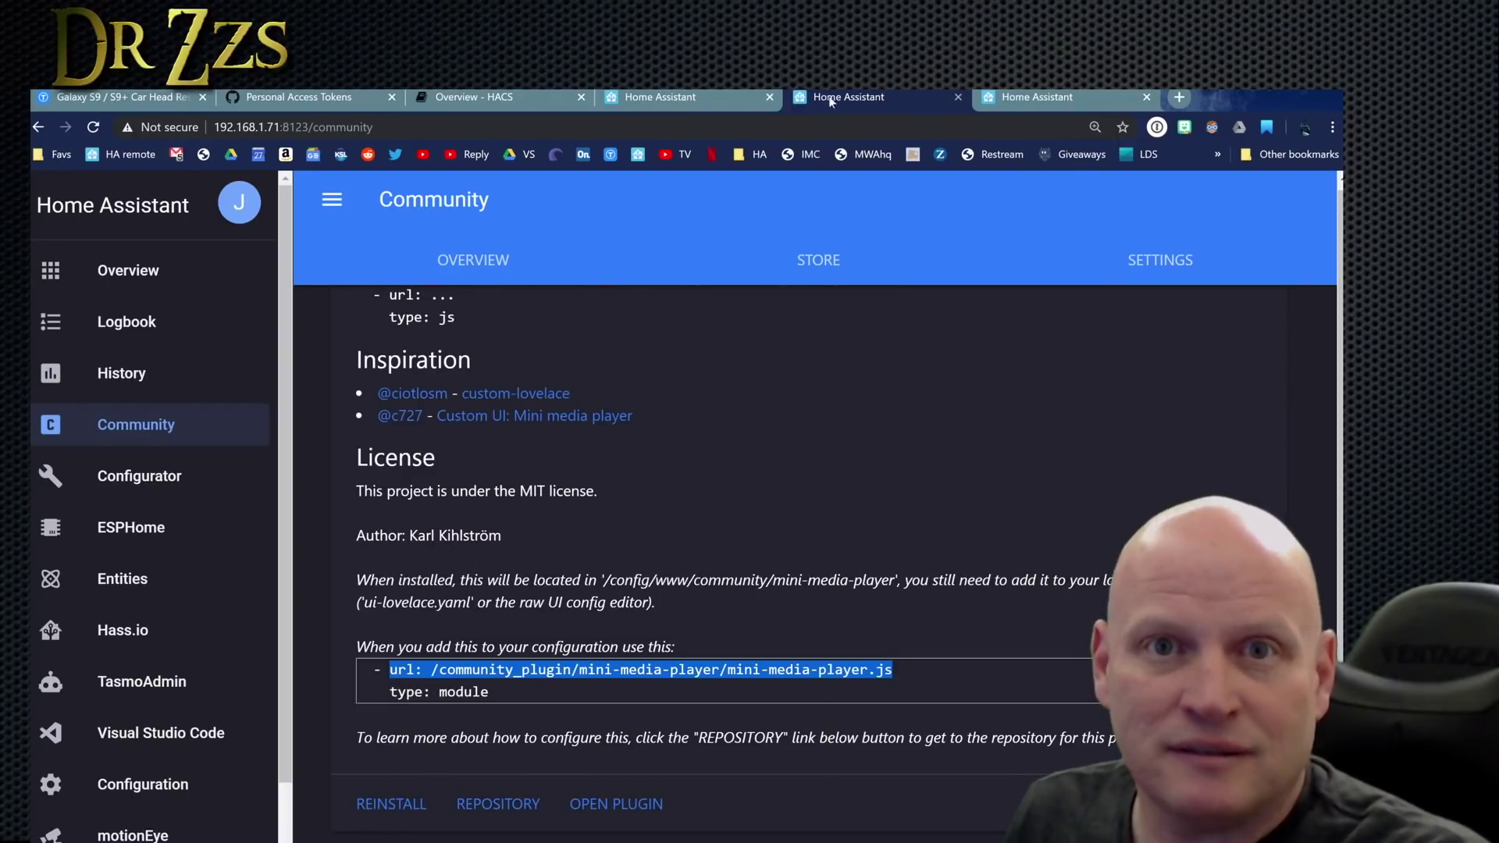
Step: Point the two mini-media-player resources to mini-media-player-bundle.js and mini-media-player.js under /community_plugin/mini-media-player/ in the raw config and save it
{"action": "key", "text": "ctrl+Page_Up"}
{"action": "left_click_drag", "start_coordinate": [759, 448], "coordinate": [414, 446]}
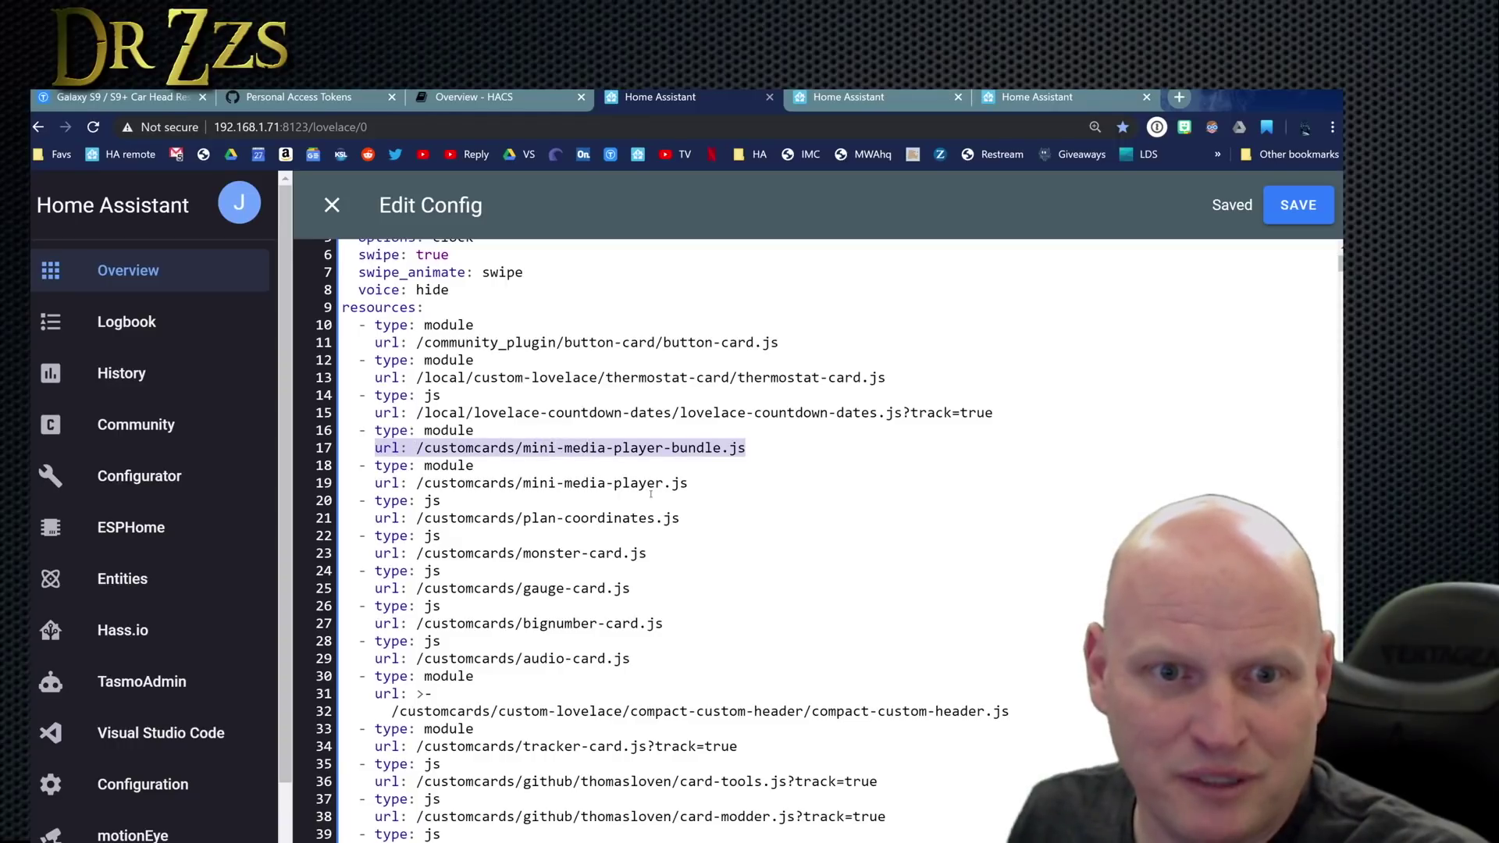
{"action": "key", "text": "ctrl+v"}
{"action": "key", "text": "ctrl+s"}
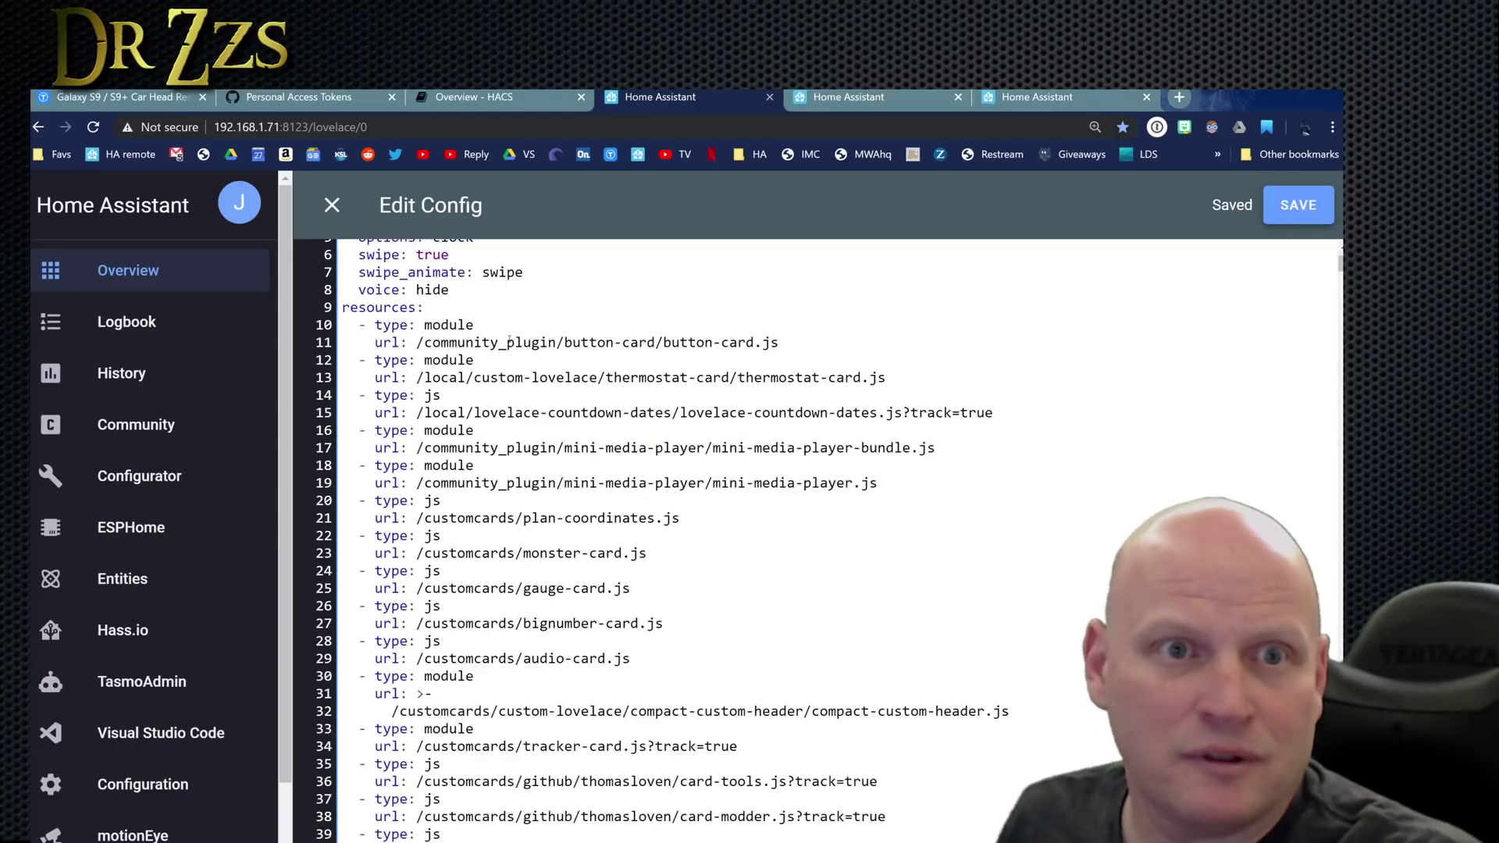
Step: Reload the dashboard's castle-icon view and check it for custom cards that fail to load
{"action": "left_click", "coordinate": [820, 99]}
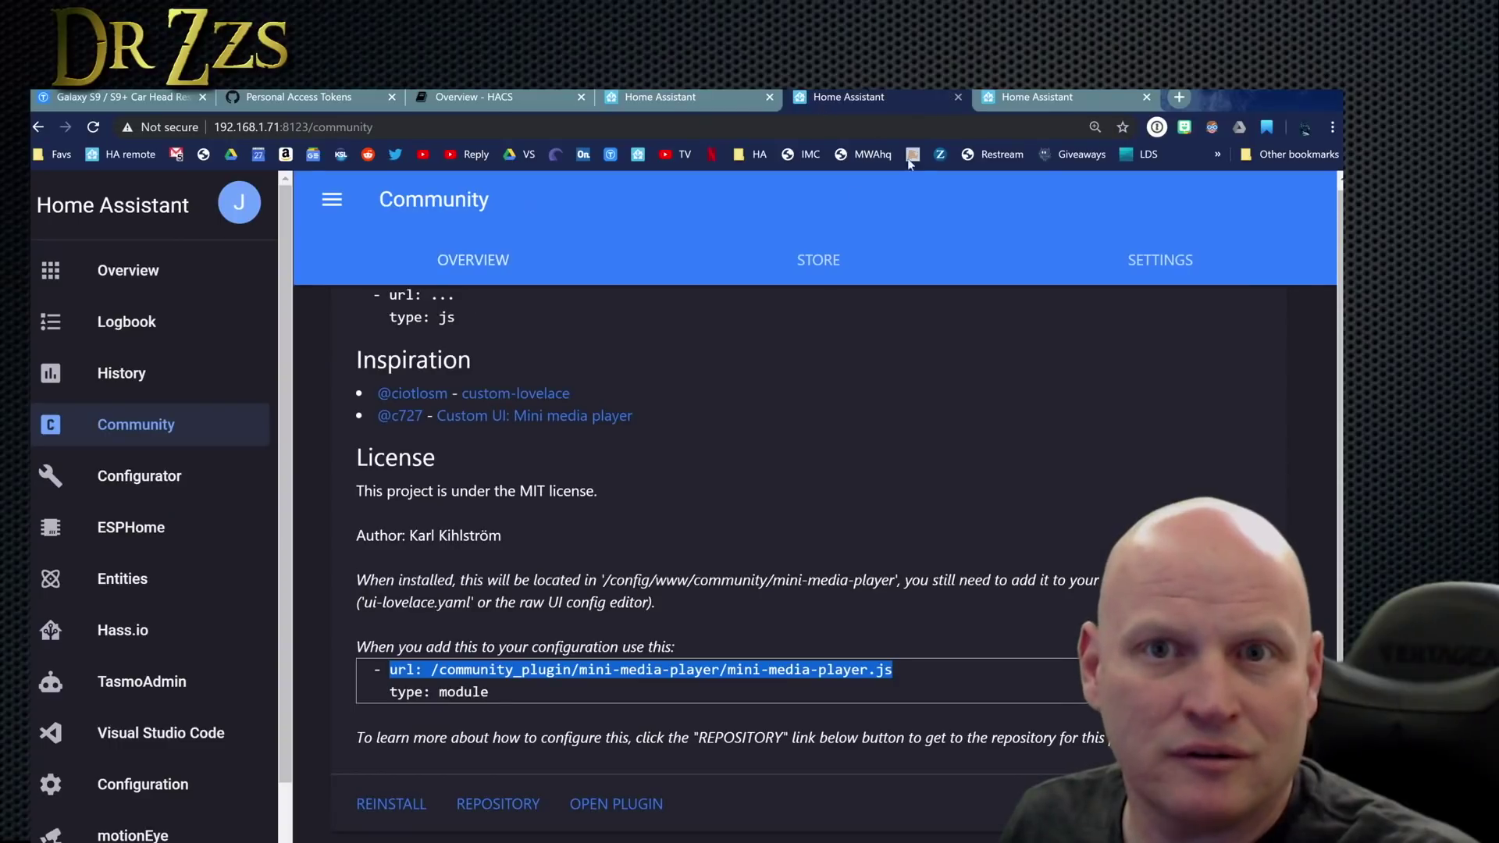
{"action": "left_click", "coordinate": [1030, 98]}
{"action": "key", "text": "F5"}
{"action": "scroll", "coordinate": [896, 335], "scroll_direction": "down", "scroll_amount": 5}
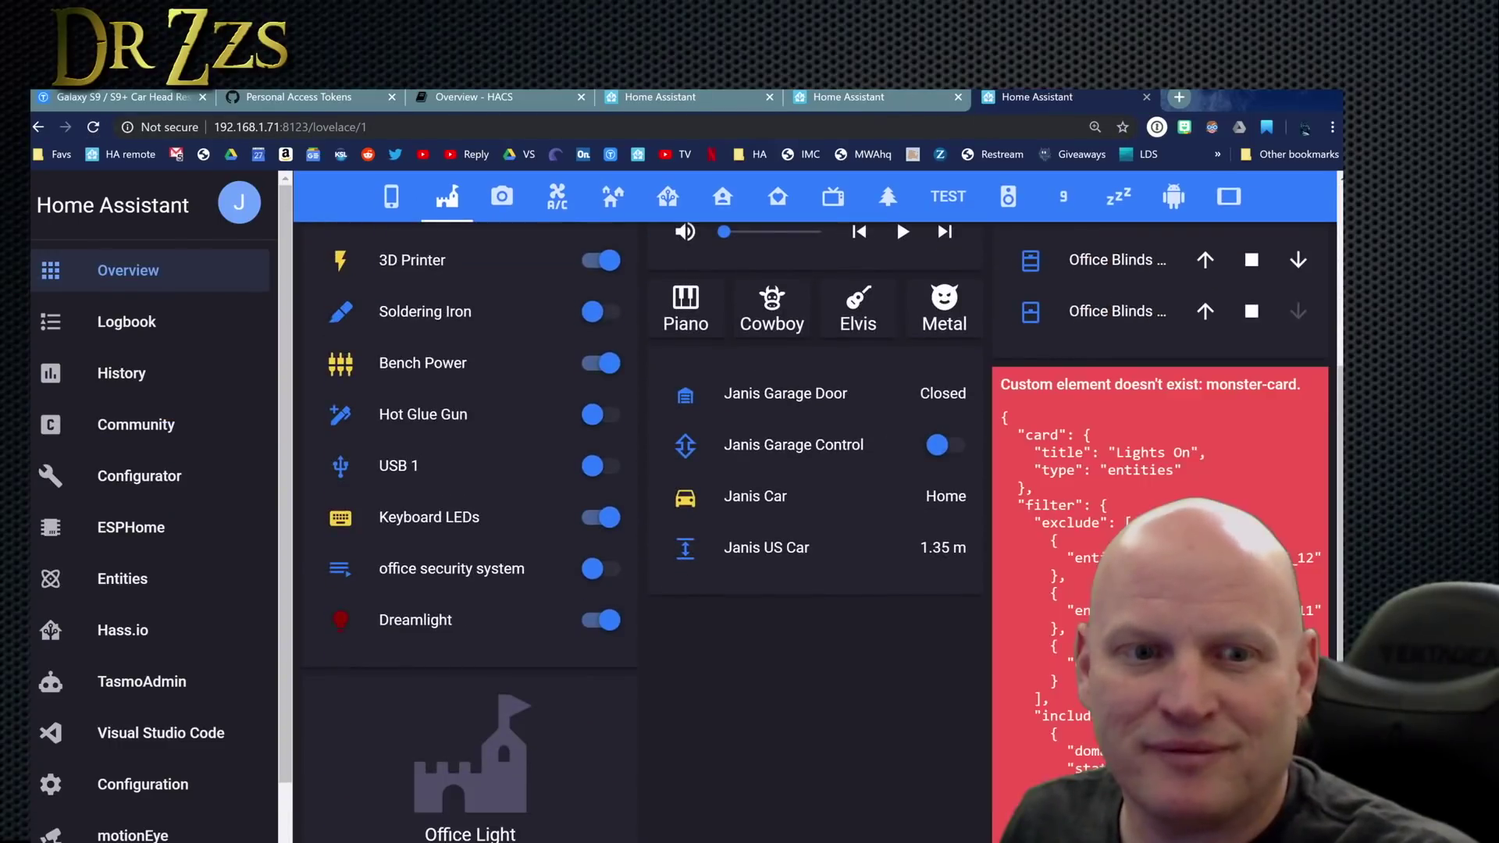
Step: Replace the monster-card resource line with url: /community_plugin/monster-card/monster-card.js, taken from Monster Card's page in the Community store
{"action": "left_click", "coordinate": [837, 101]}
{"action": "left_click", "coordinate": [818, 260]}
{"action": "left_click", "coordinate": [1093, 619]}
{"action": "left_click_drag", "start_coordinate": [865, 598], "coordinate": [382, 636]}
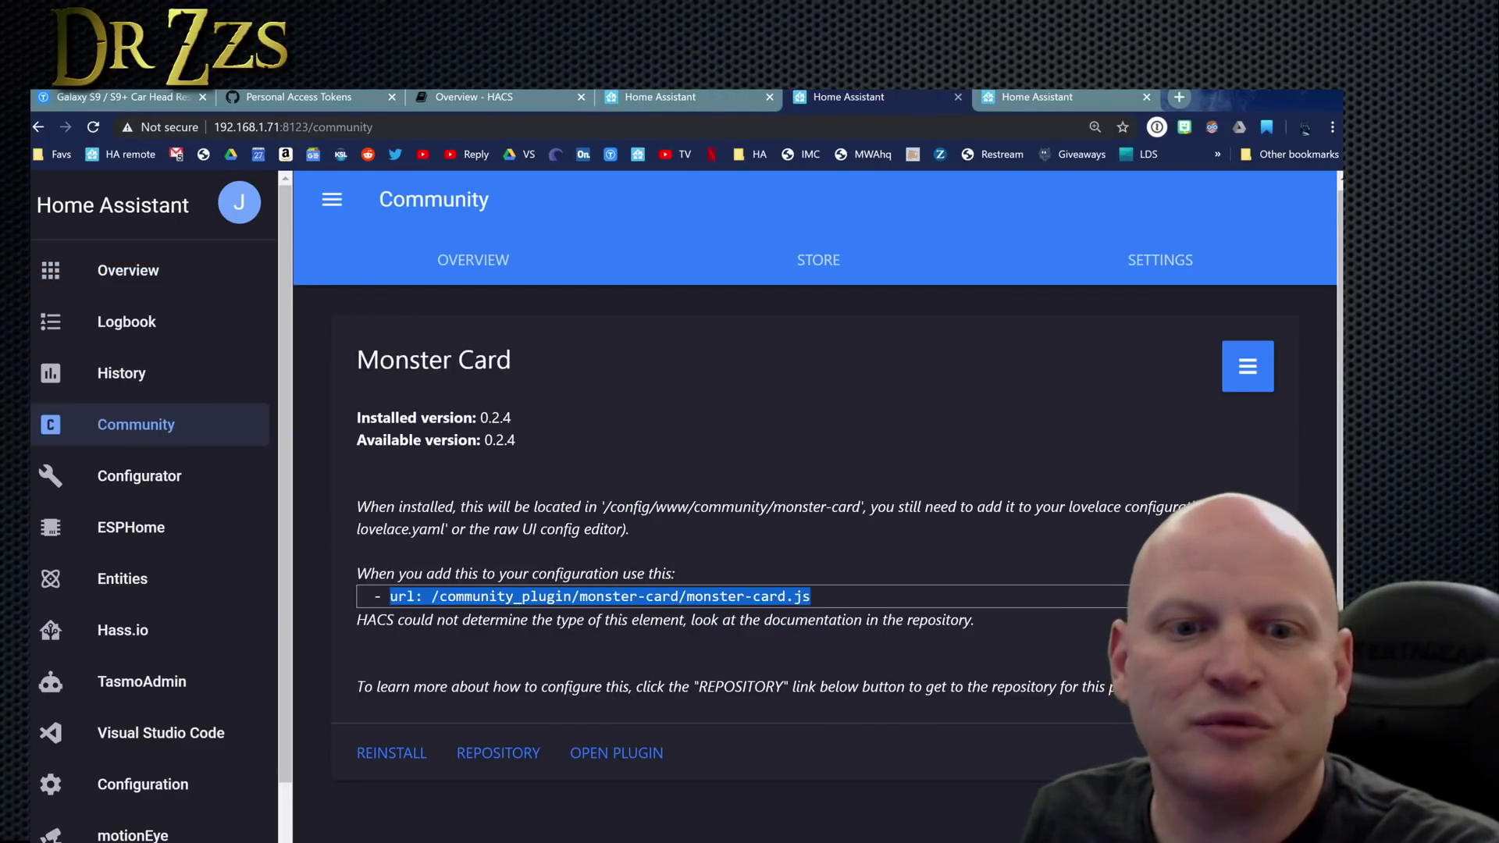
{"action": "left_click", "coordinate": [1011, 97]}
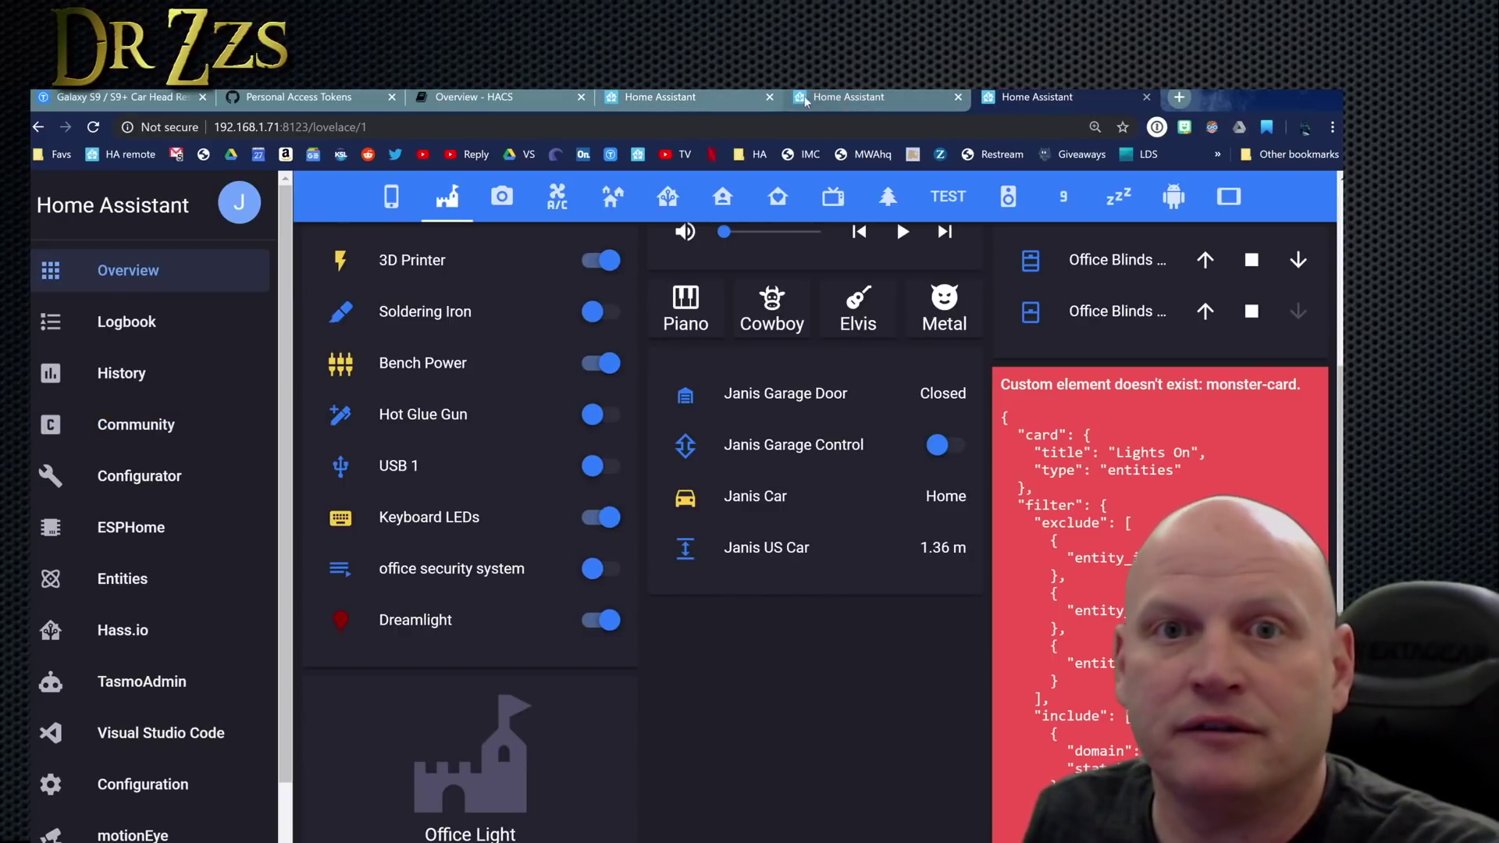
{"action": "left_click", "coordinate": [843, 97]}
{"action": "left_click", "coordinate": [687, 97]}
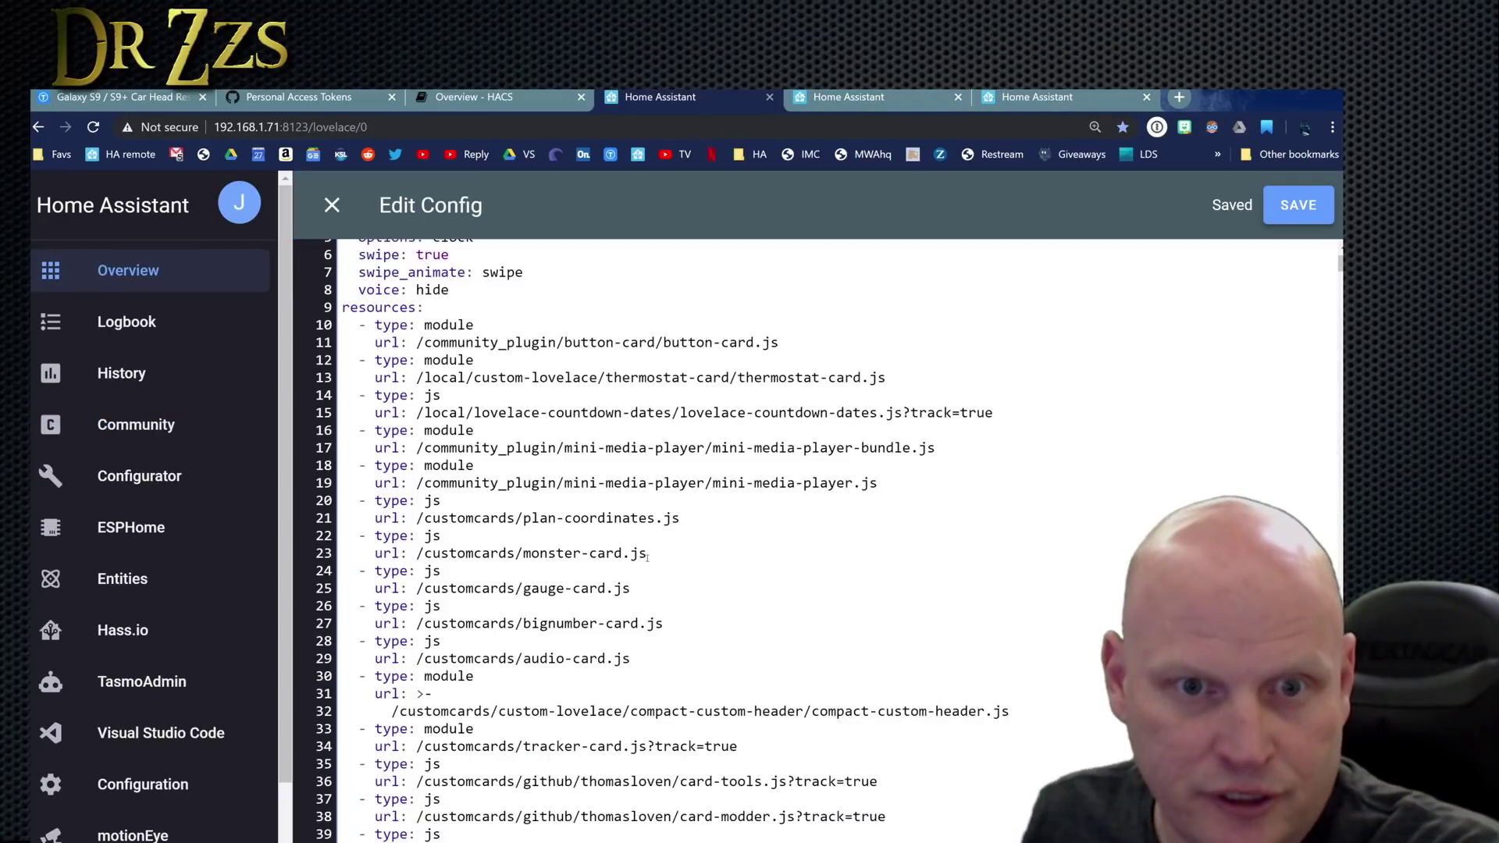
{"action": "left_click_drag", "start_coordinate": [652, 553], "coordinate": [478, 553]}
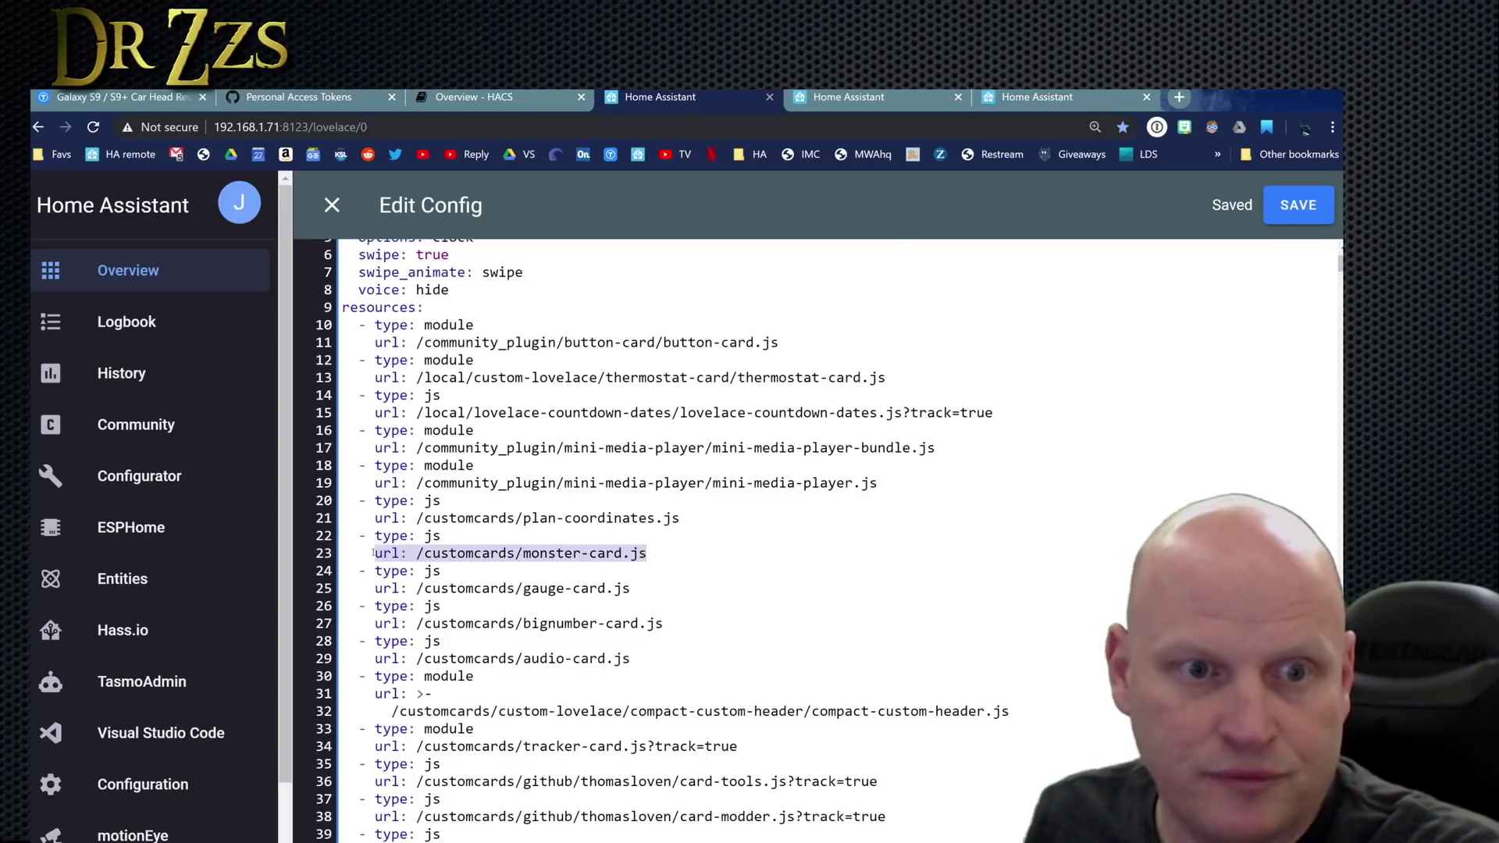
Step: Reload the dashboard and check the camera, A/C, floor plan, TV, tree and TEST views for custom cards that fail to load
{"action": "key", "text": "ctrl+Tab"}
{"action": "key", "text": "F5"}
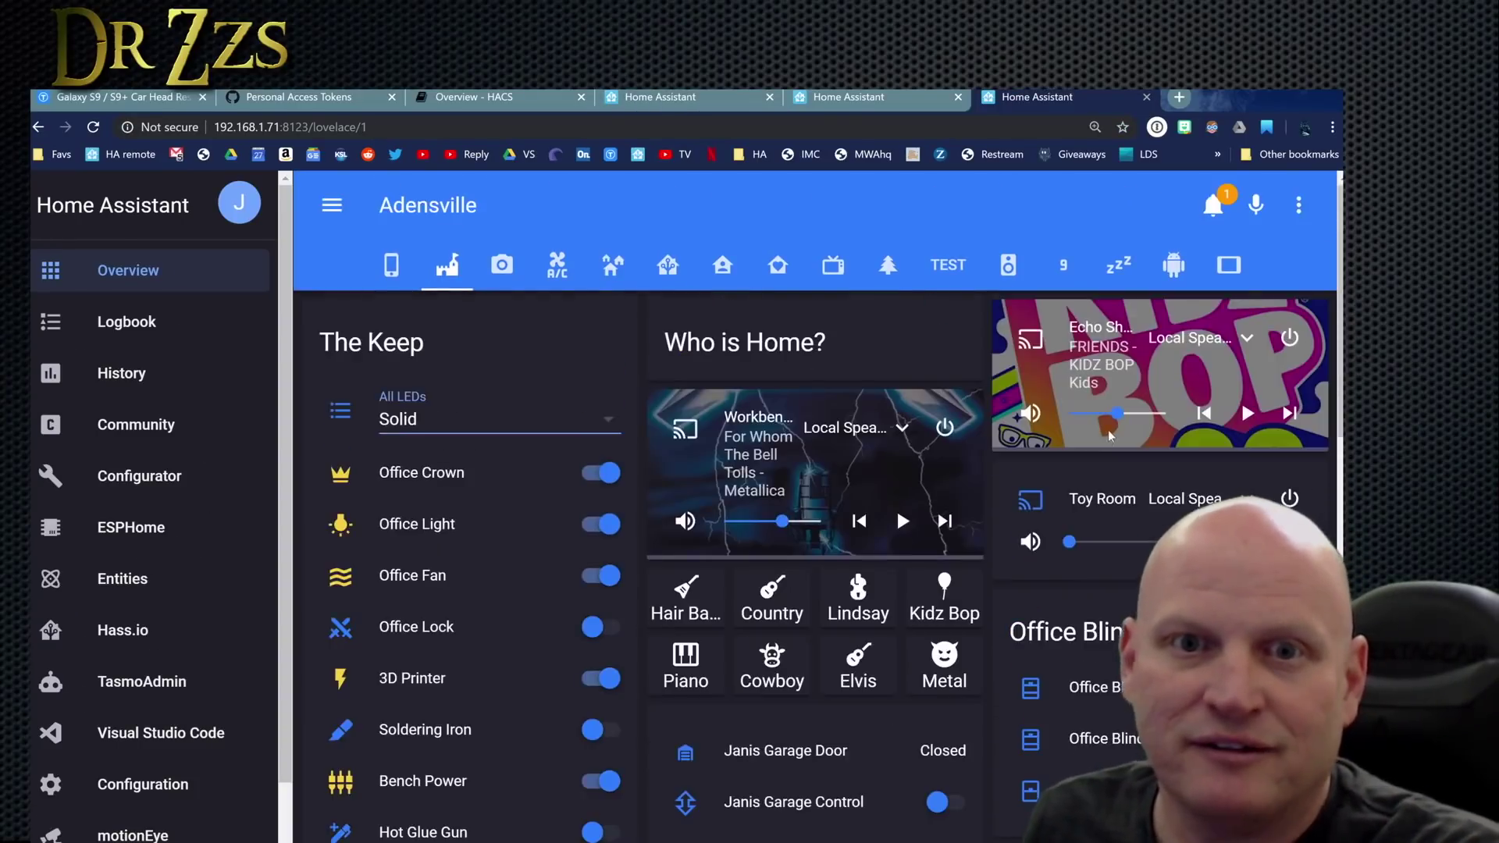
{"action": "left_click", "coordinate": [502, 265]}
{"action": "left_click", "coordinate": [556, 267]}
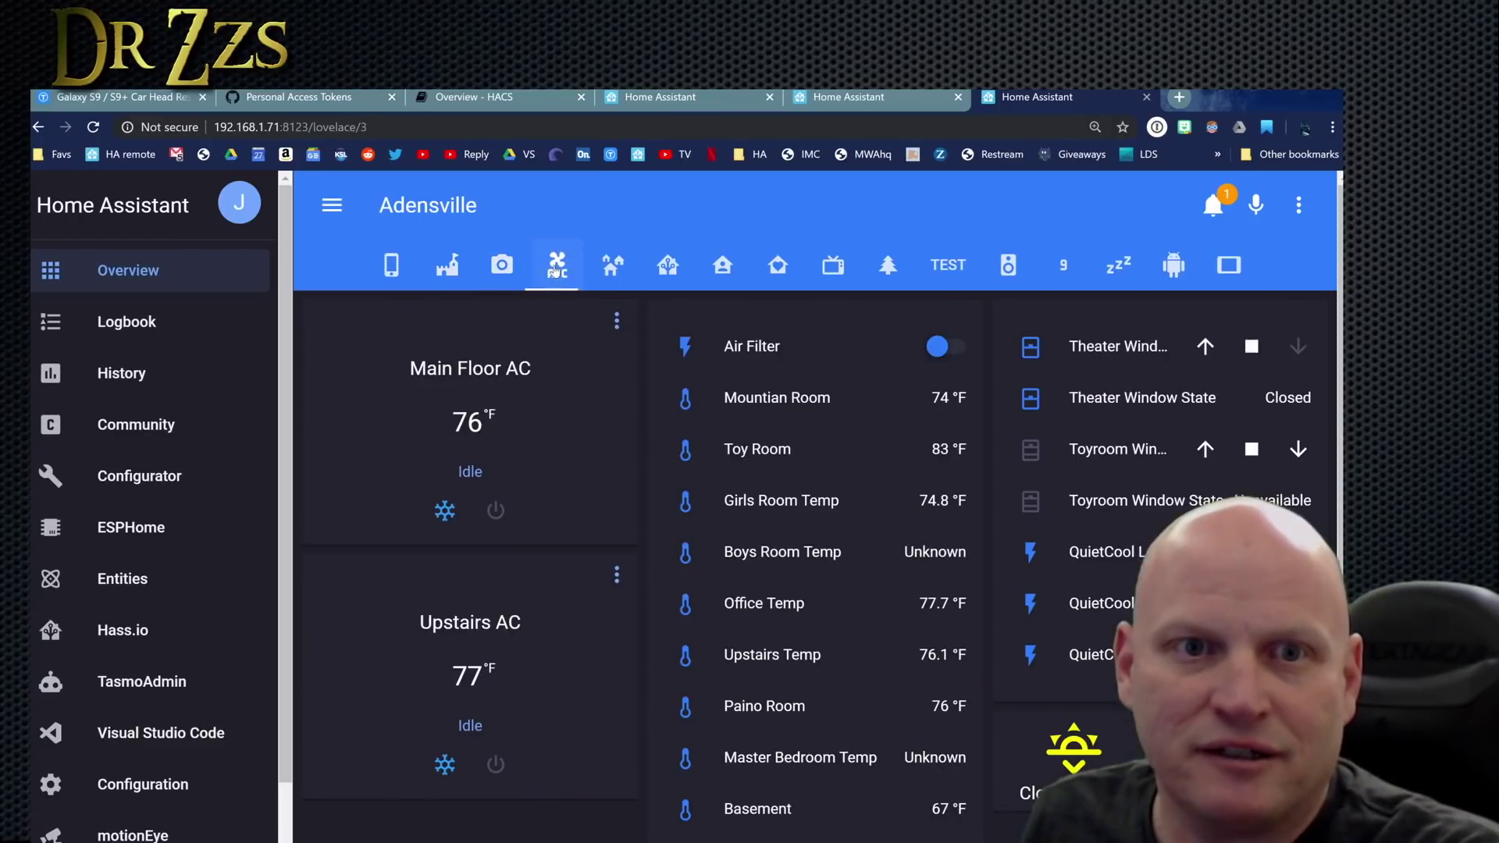
{"action": "left_click", "coordinate": [667, 267]}
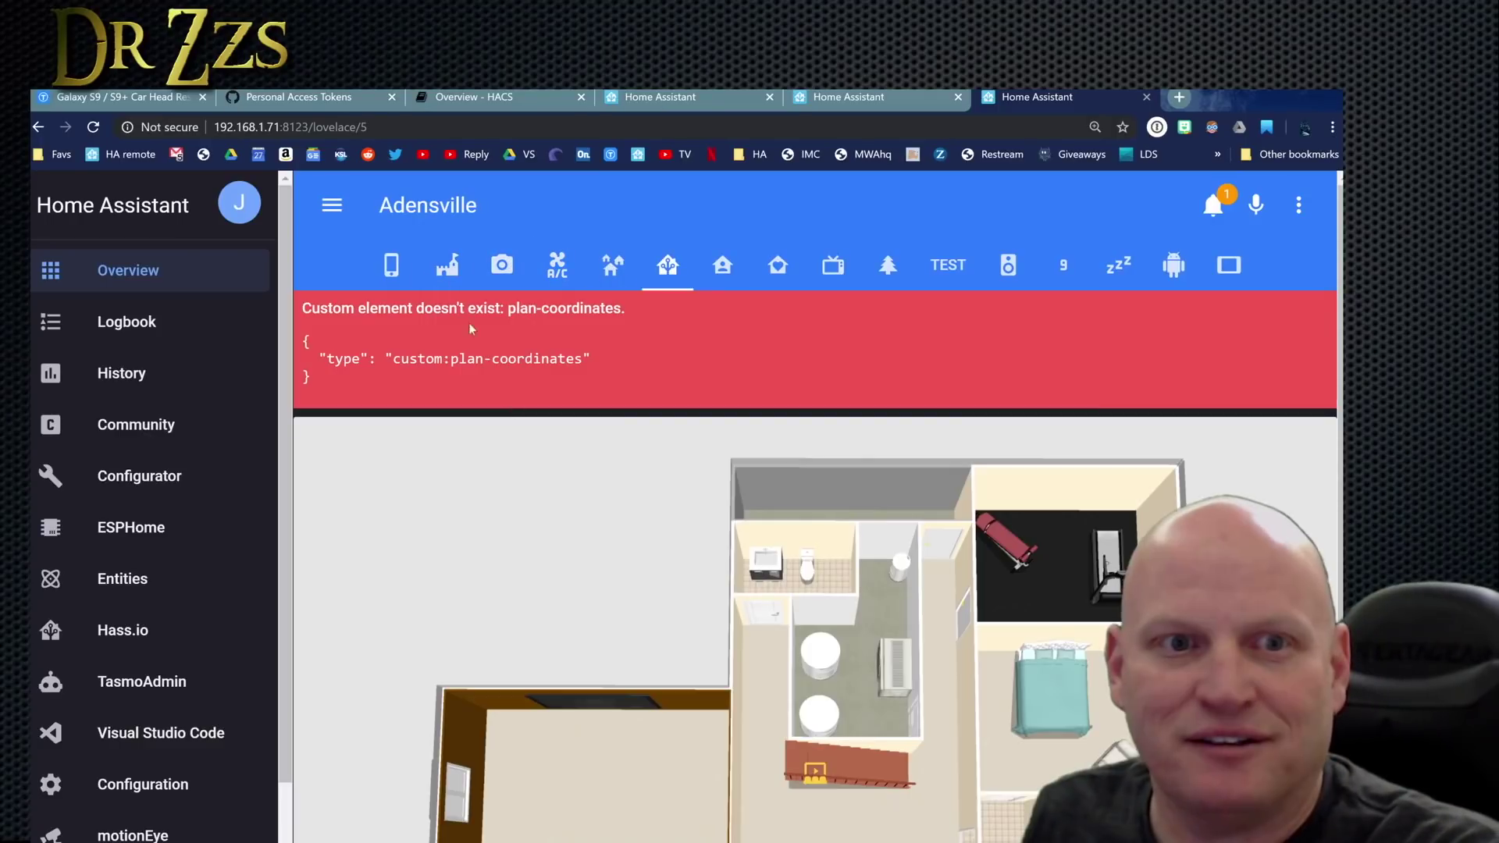
{"action": "left_click", "coordinate": [832, 269]}
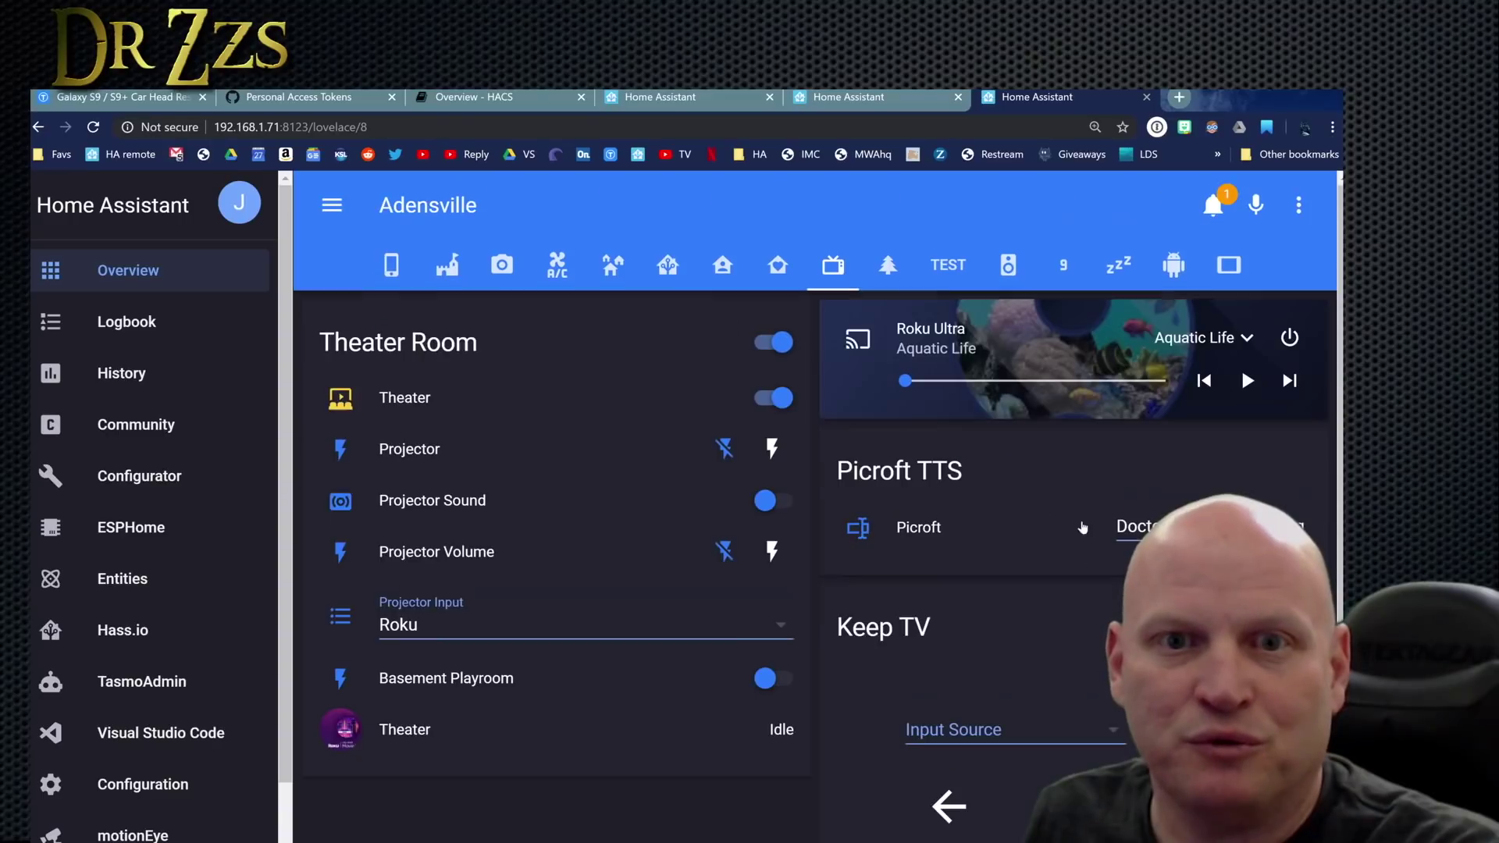
{"action": "left_click", "coordinate": [886, 268]}
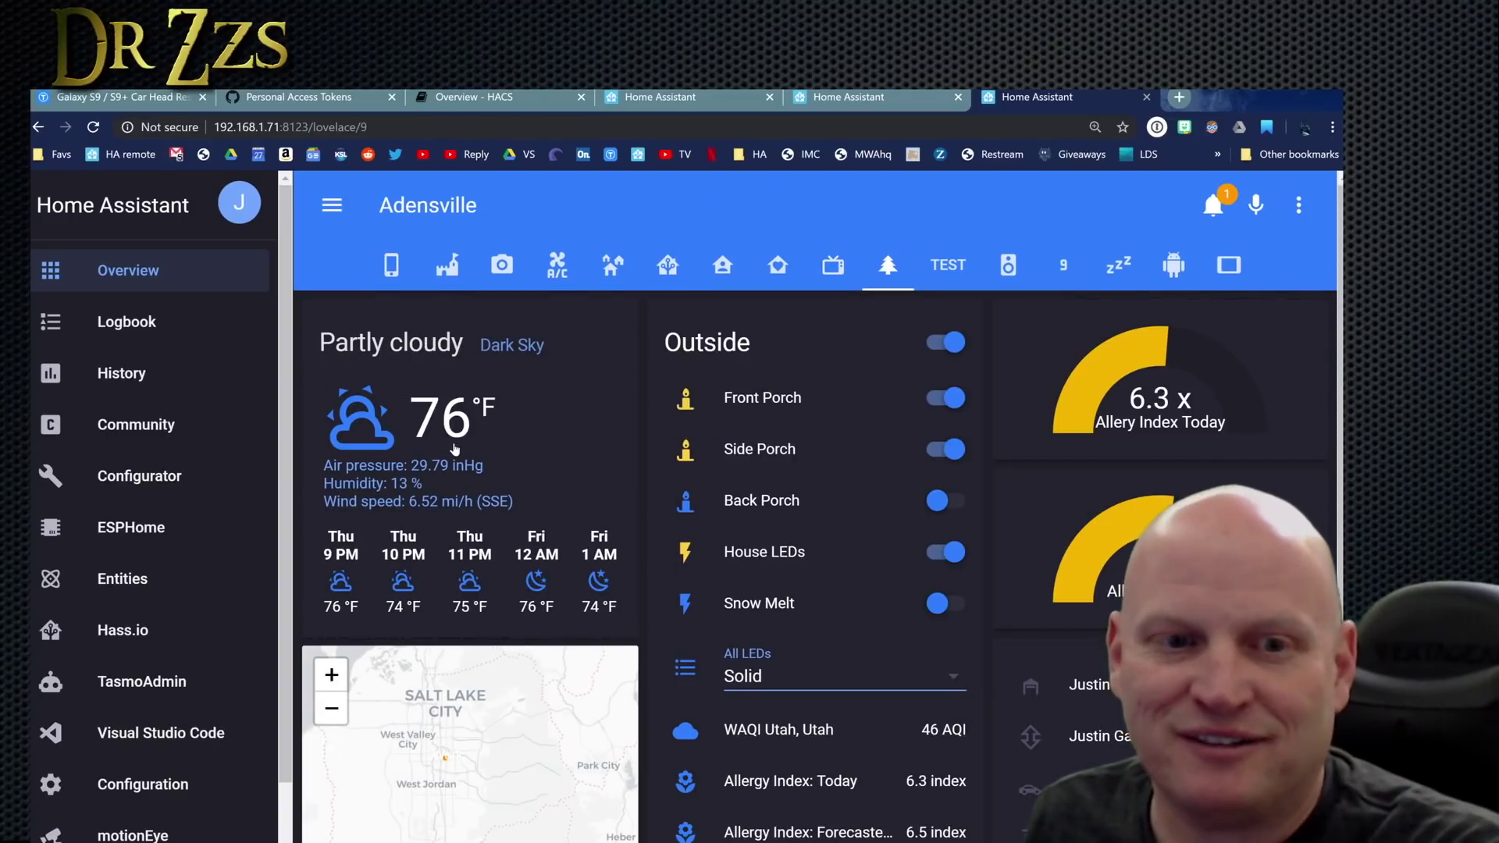
{"action": "left_click", "coordinate": [960, 266]}
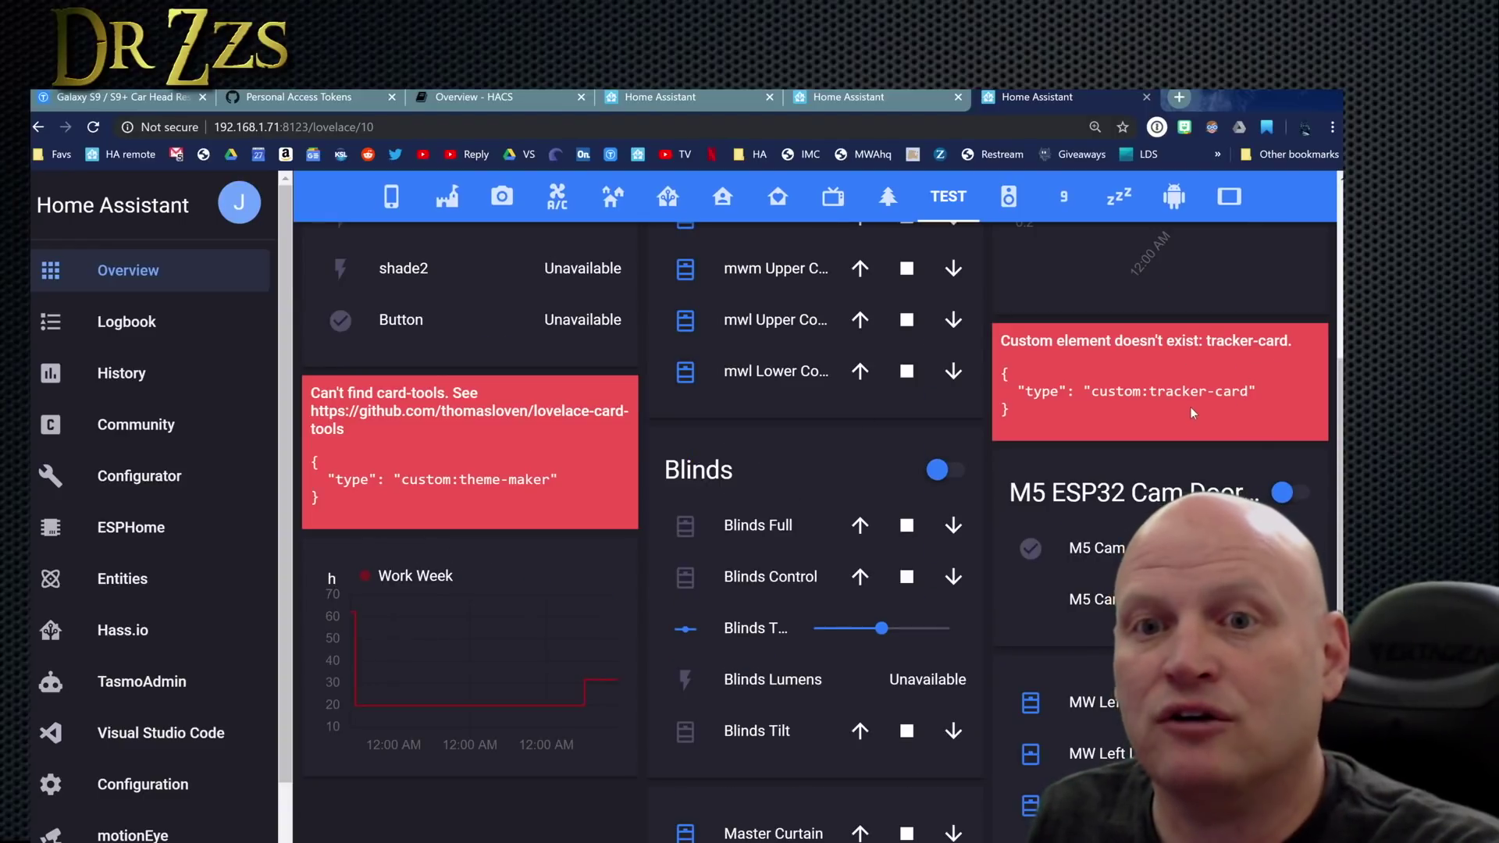
{"action": "scroll", "coordinate": [1227, 415], "scroll_direction": "down", "scroll_amount": 2}
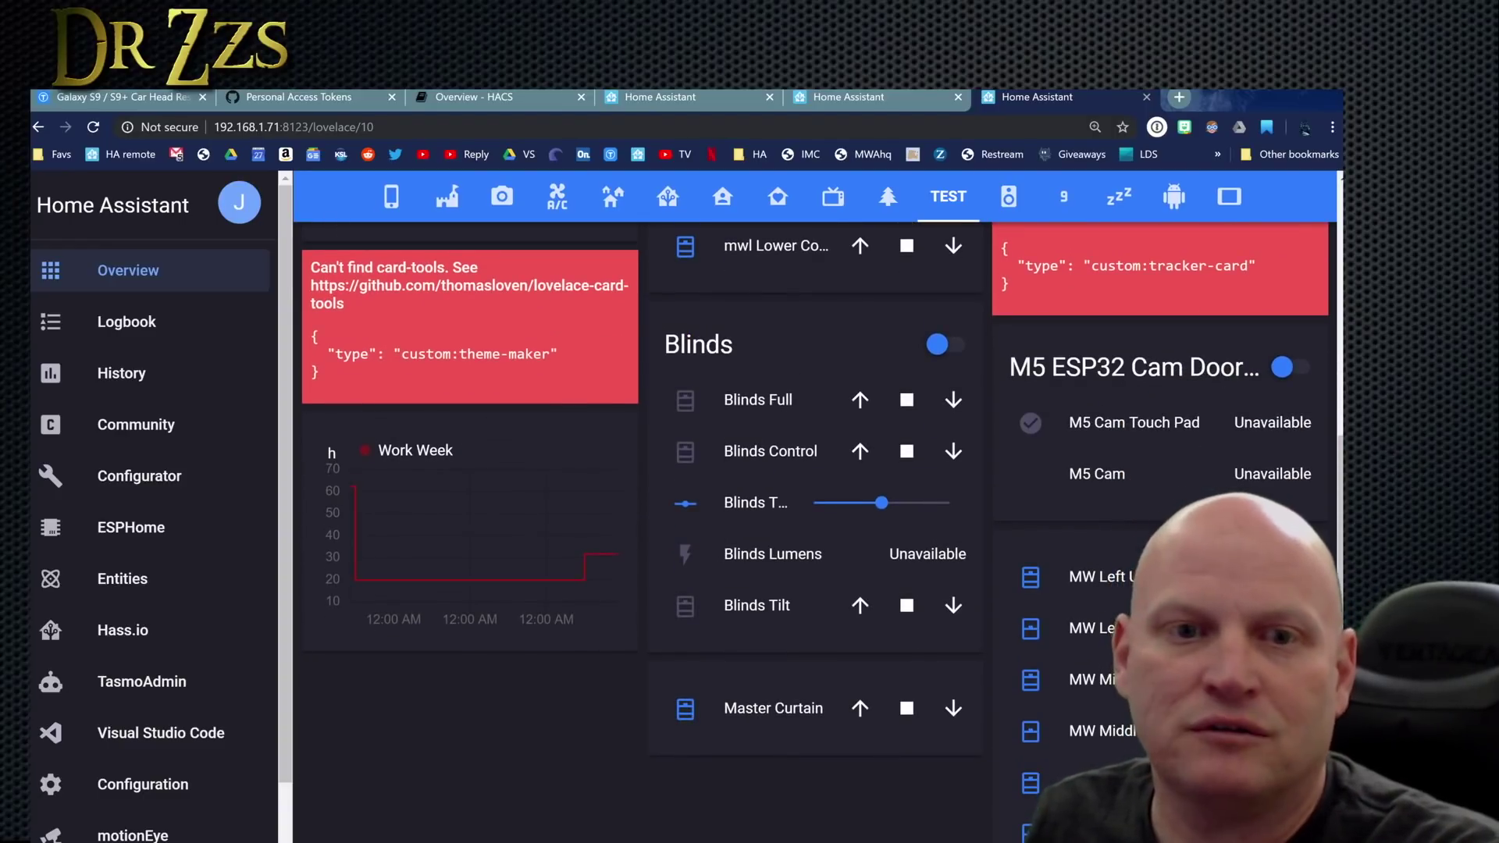
Step: Open the raw config editor from the dashboard and bring up its resources list
{"action": "key", "text": "alt+Left"}
{"action": "left_click", "coordinate": [1298, 205]}
{"action": "left_click", "coordinate": [1238, 264]}
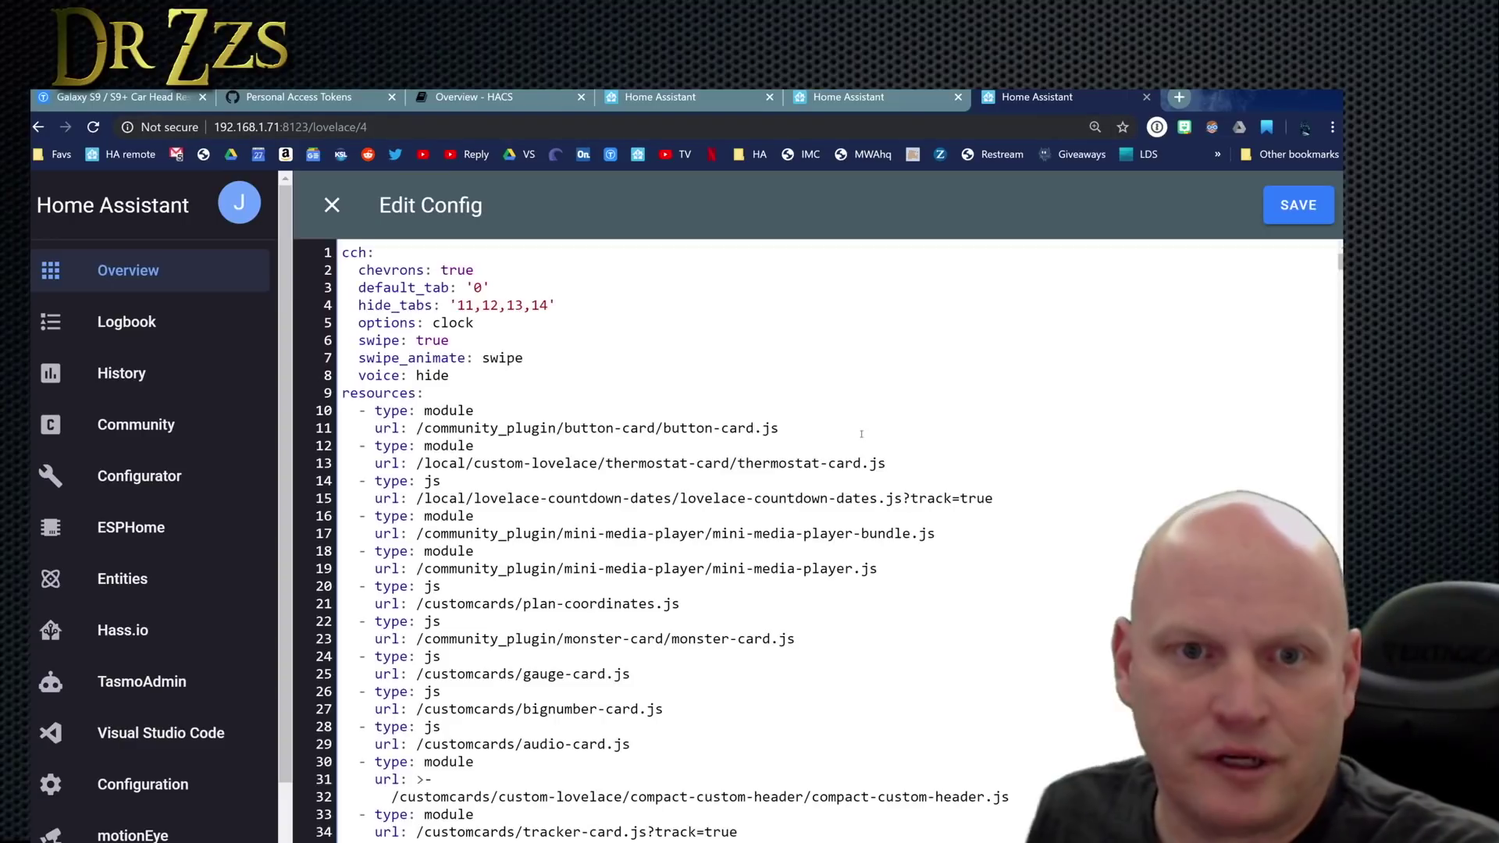
{"action": "scroll", "coordinate": [590, 483], "scroll_direction": "down", "scroll_amount": 3}
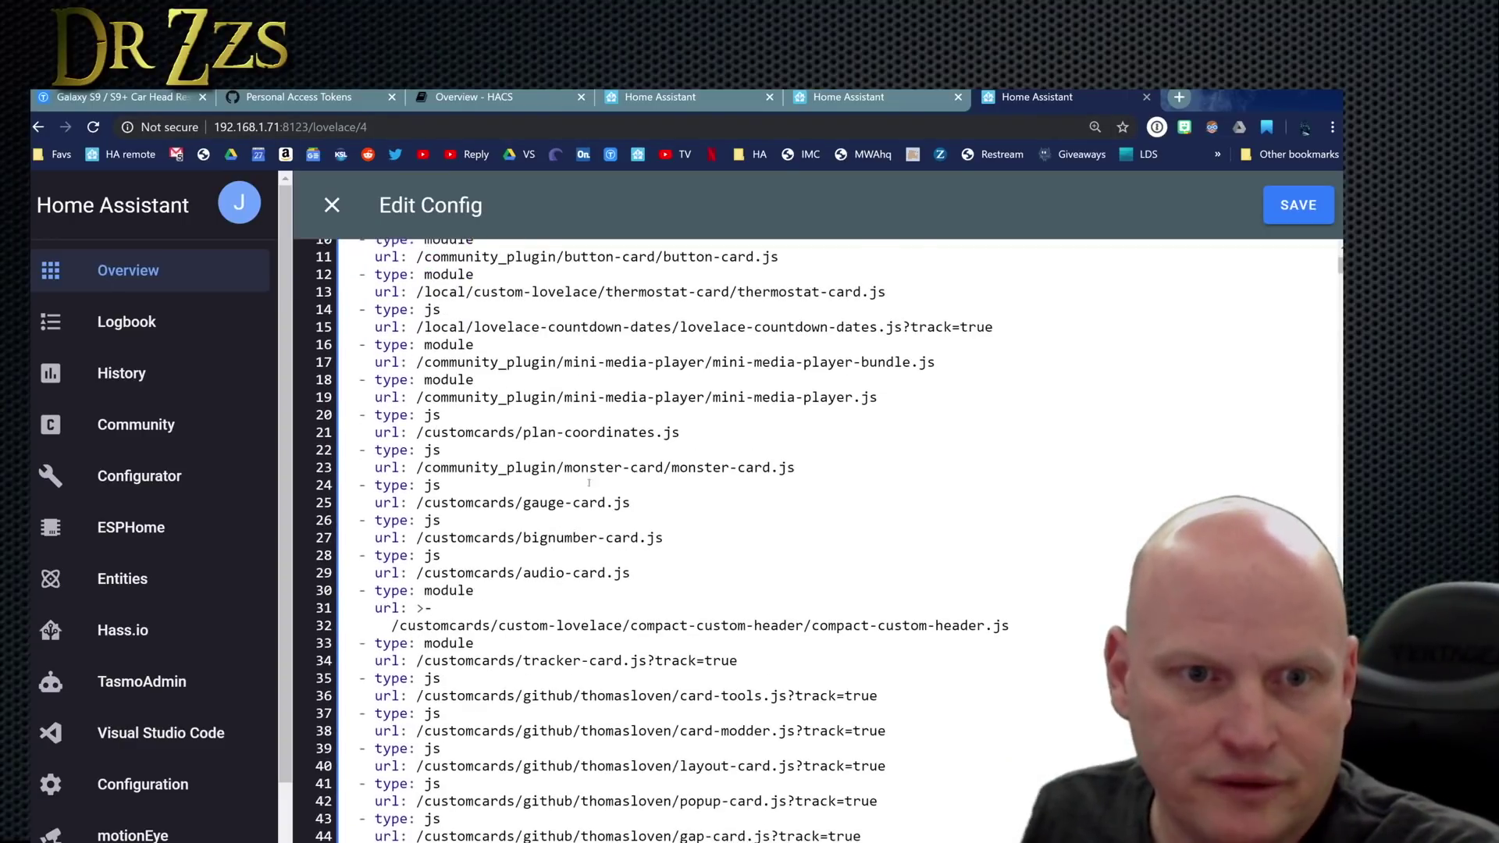
Step: Replace the plan-coordinates resource line with the one from its Community page, url: /community_plugin/plan-coordinates/plan-coordinates.js, and save the config
{"action": "left_click", "coordinate": [845, 97]}
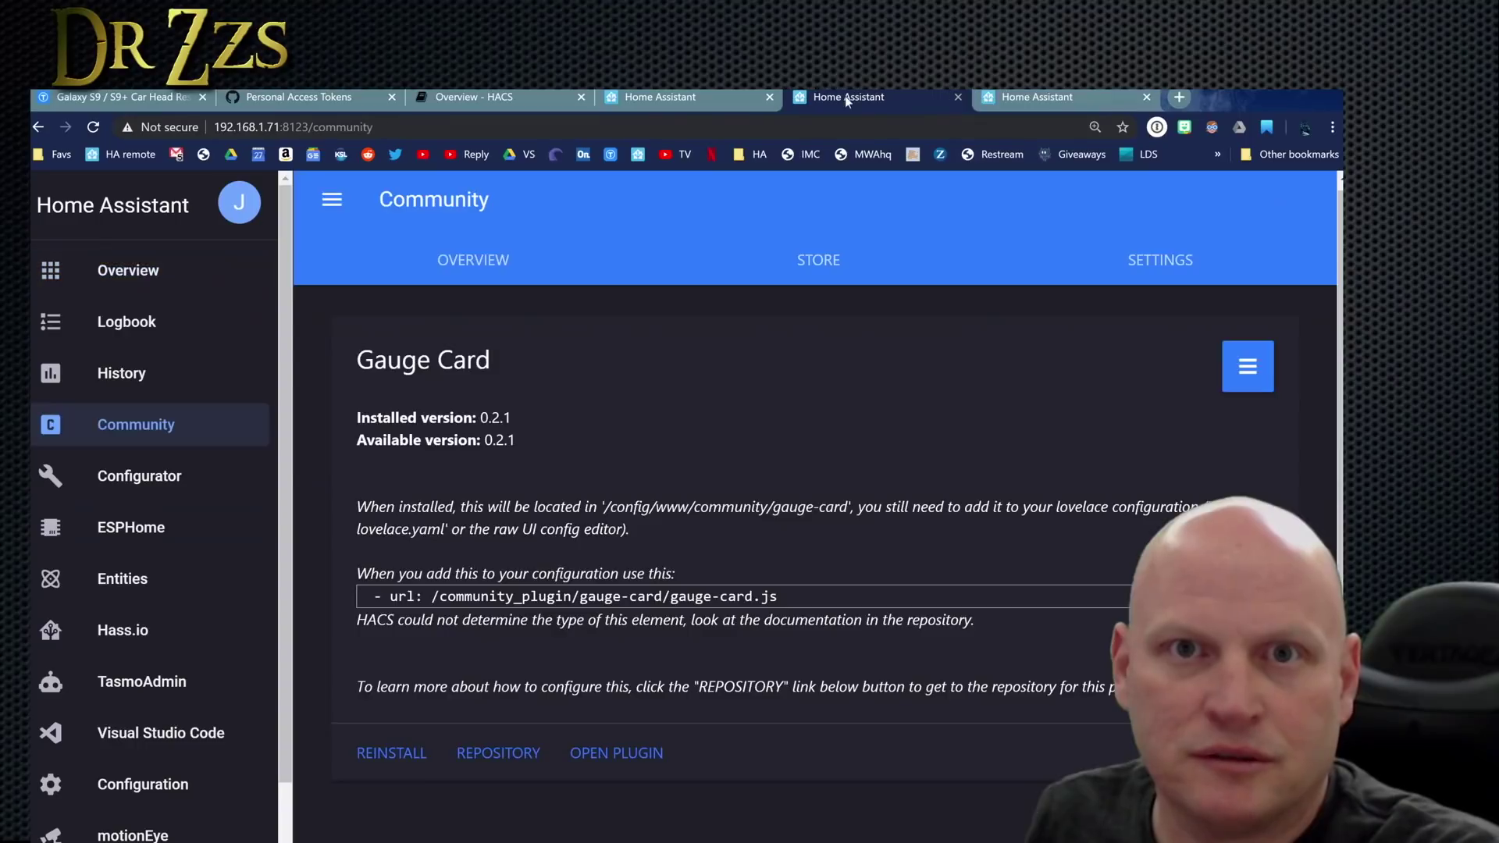
{"action": "left_click_drag", "start_coordinate": [893, 598], "coordinate": [386, 604]}
{"action": "right_click", "coordinate": [386, 604]}
{"action": "left_click", "coordinate": [479, 602]}
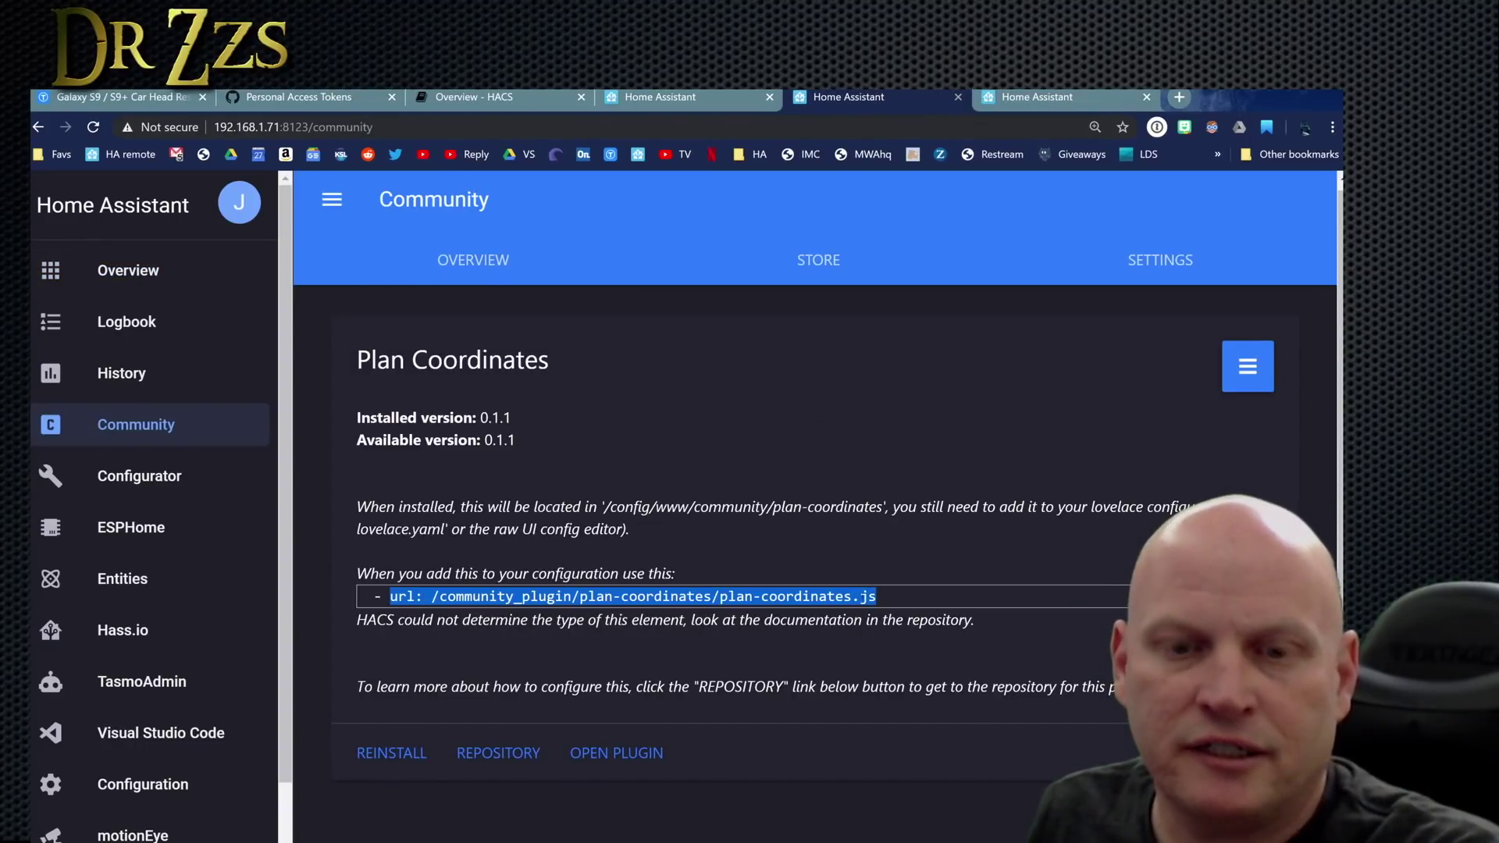
{"action": "left_click", "coordinate": [1018, 94]}
{"action": "left_click_drag", "start_coordinate": [679, 432], "coordinate": [406, 434]}
{"action": "right_click", "coordinate": [407, 434]}
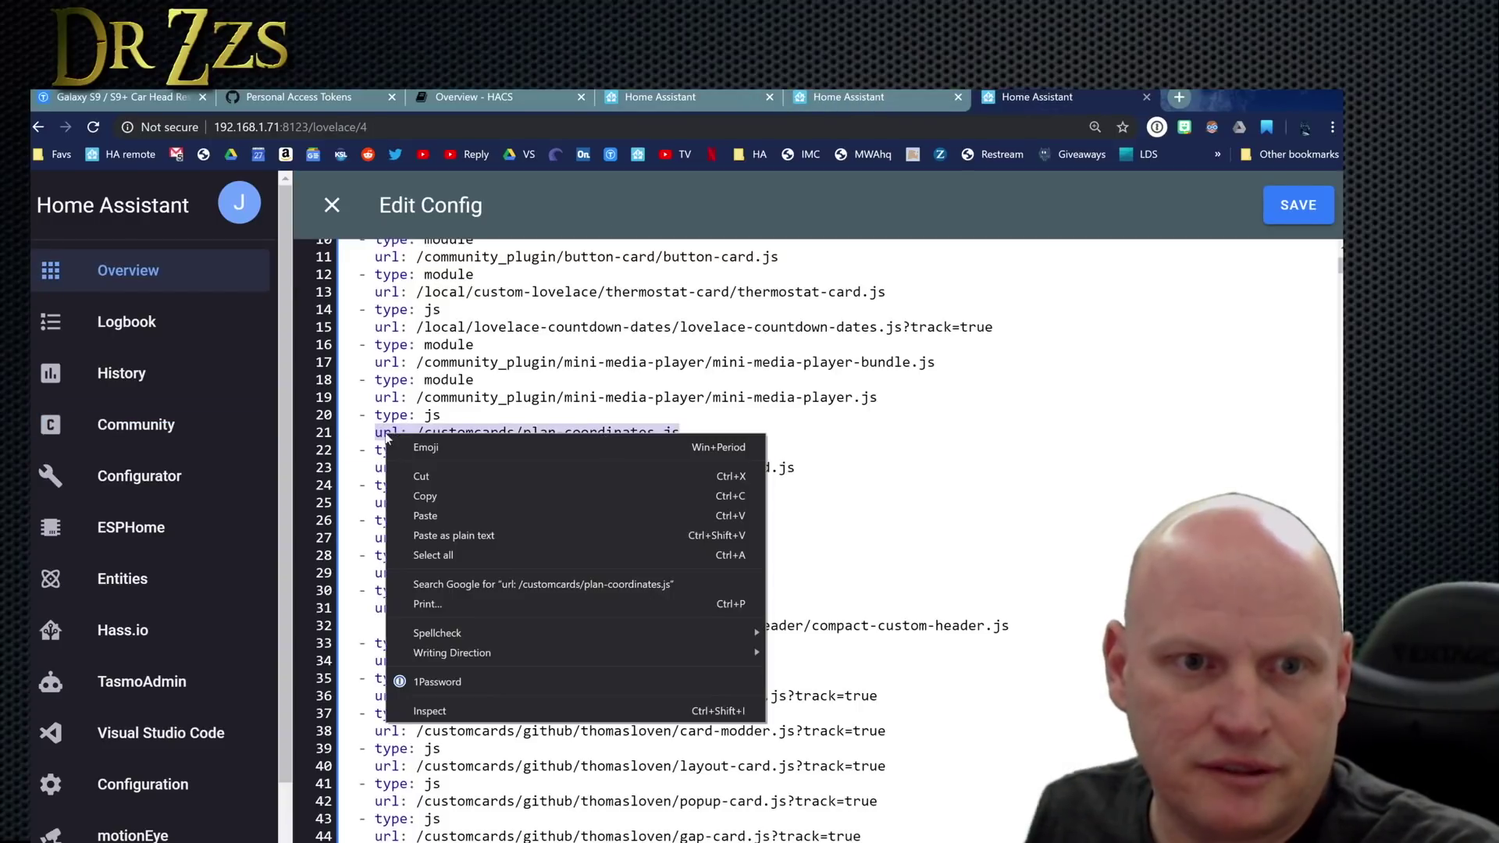
{"action": "left_click", "coordinate": [546, 521]}
{"action": "key", "text": "ctrl+s"}
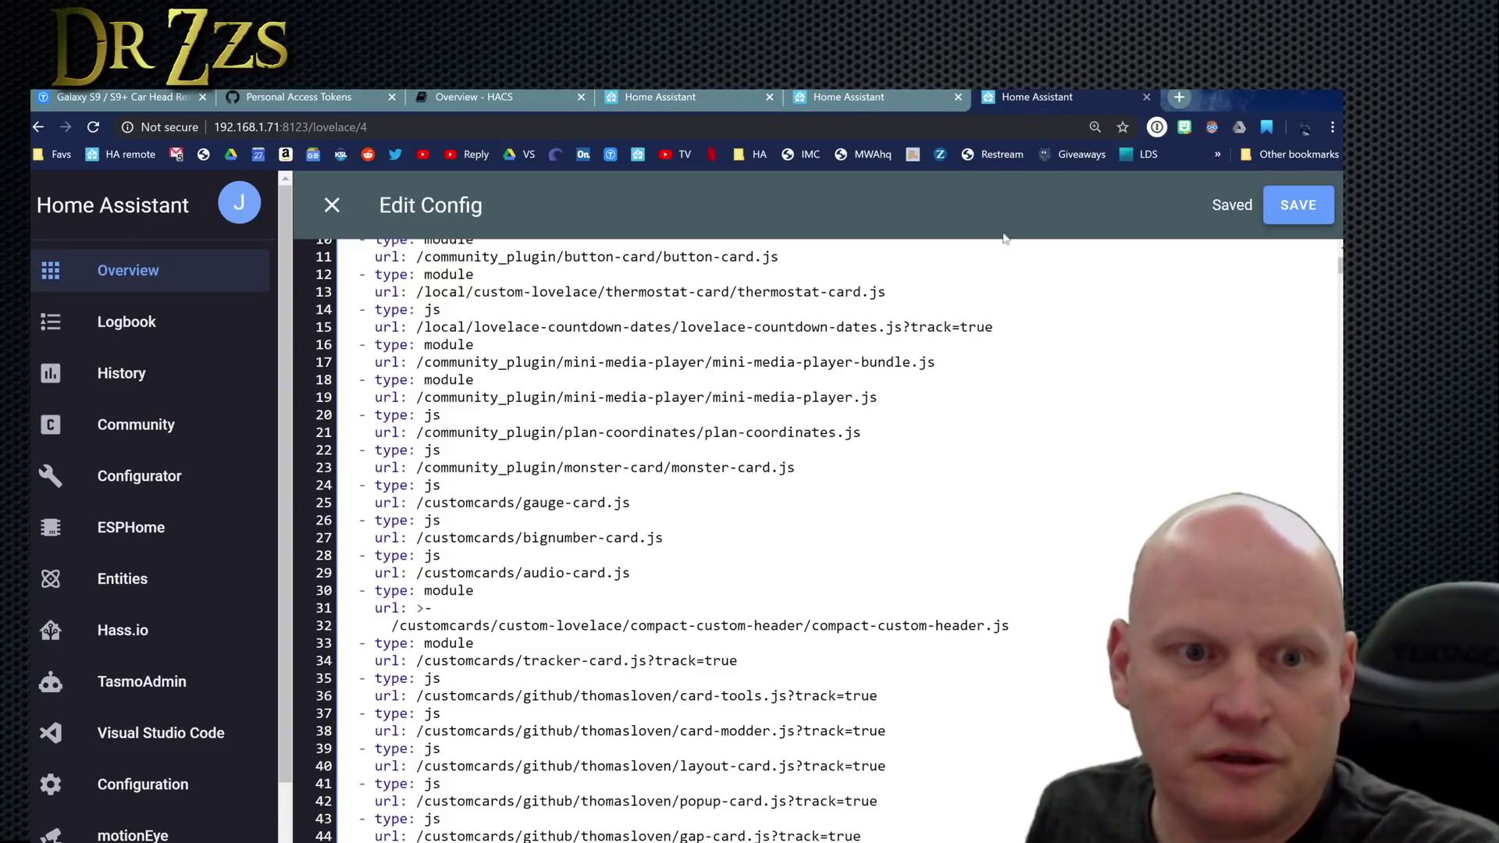
Step: Replace the bignumber-card resource line with the one from its Community page, url: /community_plugin/bignumber-card/bignumber-card.js, and save the config
{"action": "key", "text": "ctrl+shift+Tab"}
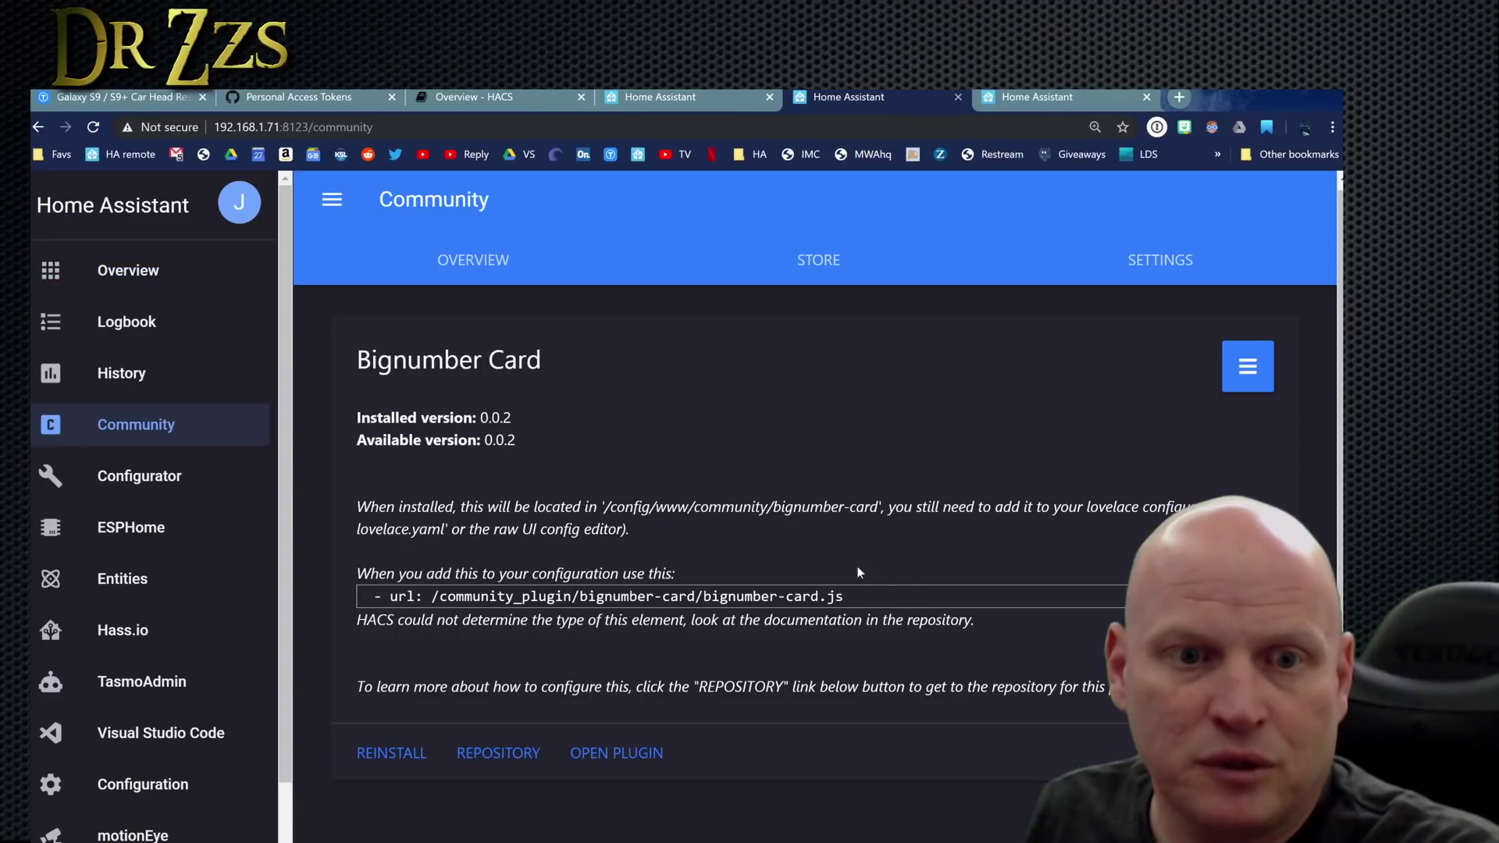
{"action": "left_click_drag", "start_coordinate": [878, 598], "coordinate": [391, 596]}
{"action": "right_click", "coordinate": [390, 597]}
{"action": "left_click", "coordinate": [421, 605]}
{"action": "left_click", "coordinate": [1013, 99]}
{"action": "left_click_drag", "start_coordinate": [663, 538], "coordinate": [377, 538]}
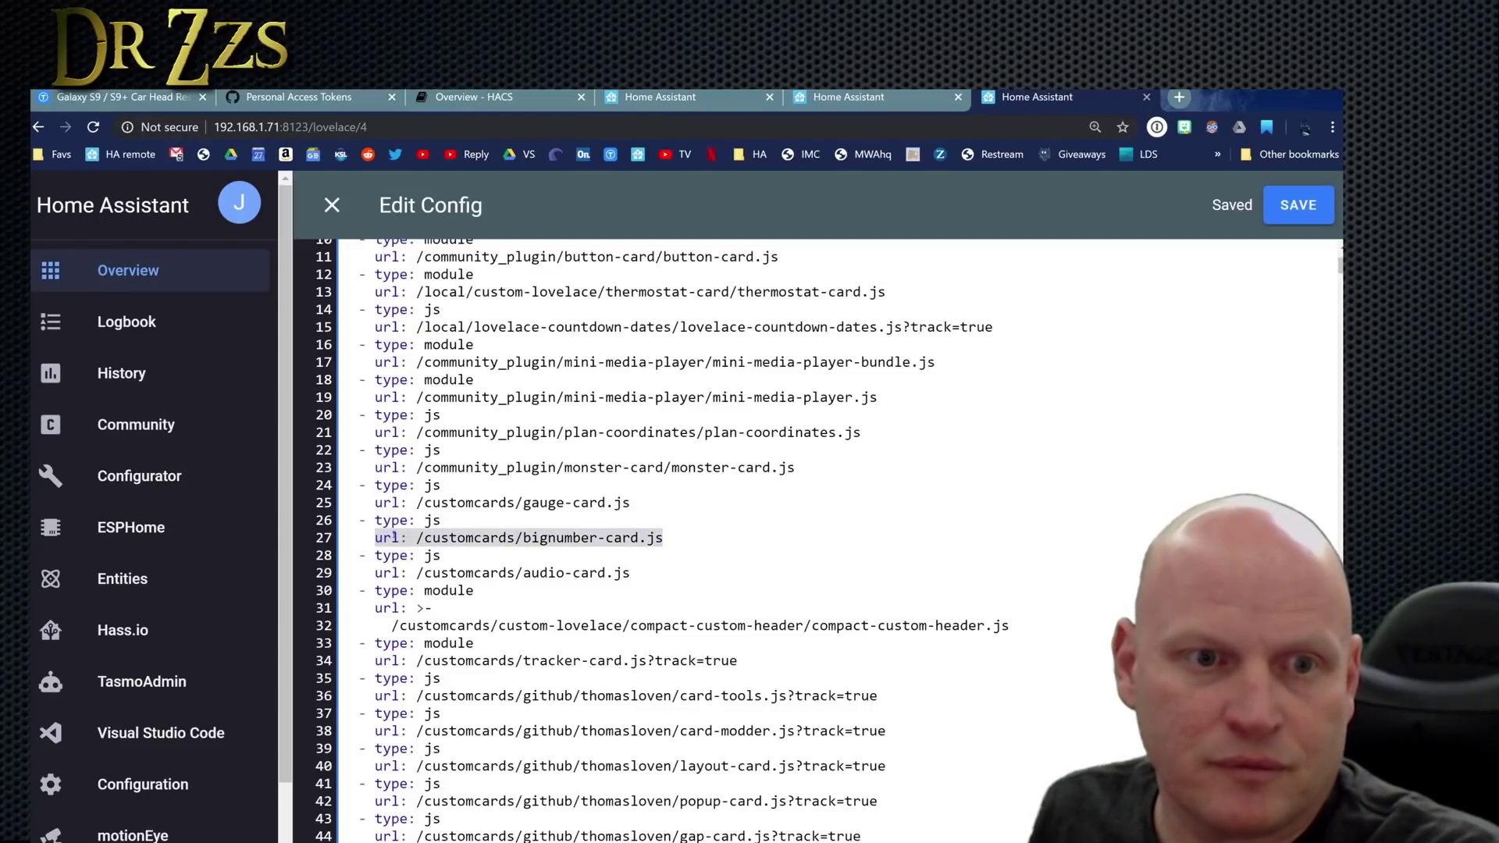
{"action": "right_click", "coordinate": [391, 531]}
{"action": "left_click", "coordinate": [475, 612]}
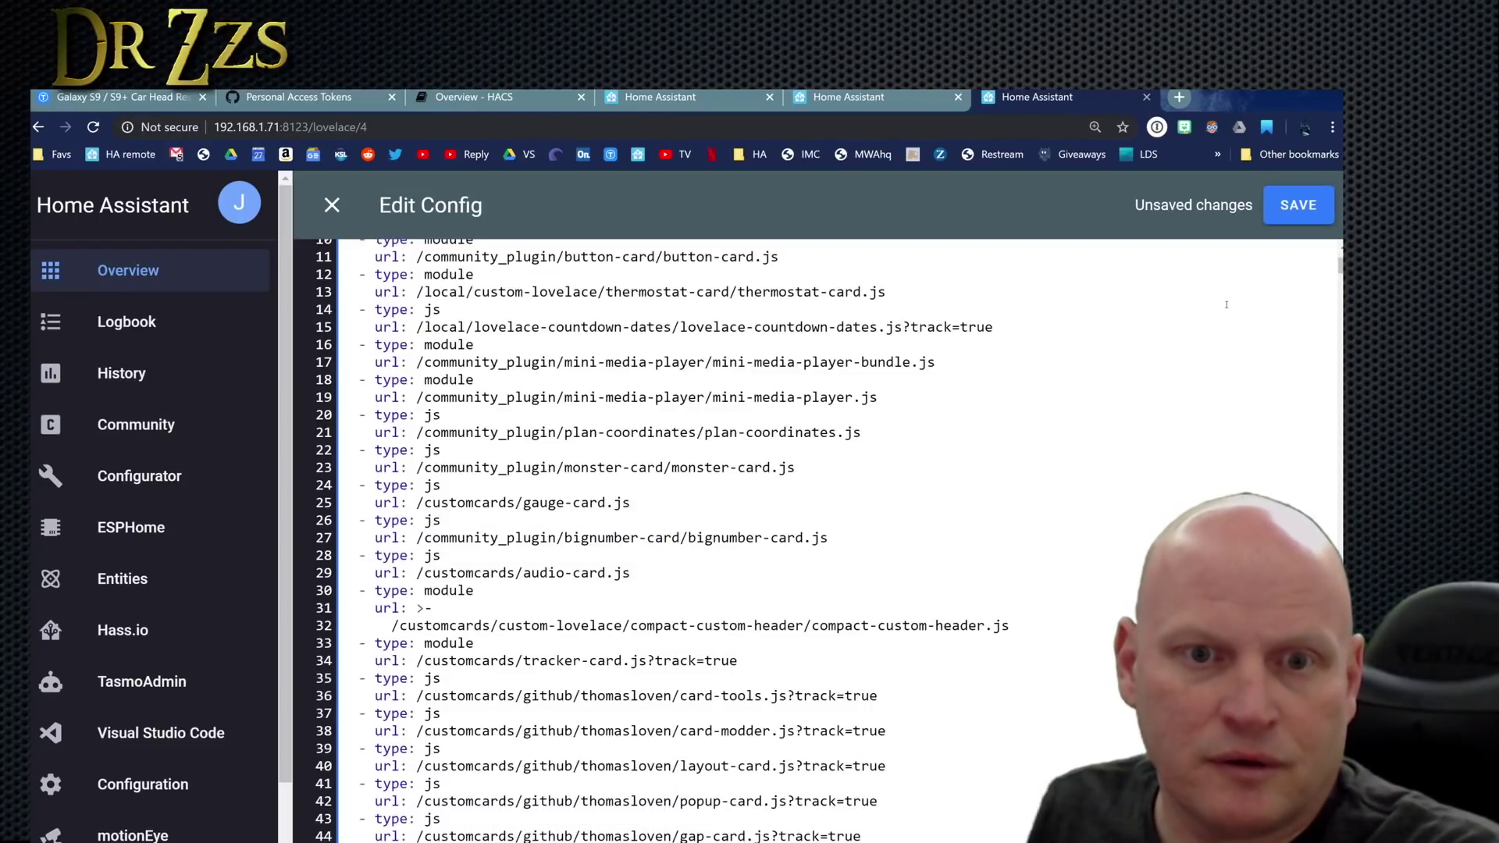
{"action": "key", "text": "ctrl+s"}
Step: Replace the gauge-card resource line with the one from its Community page, url: /community_plugin/gauge-card/gauge-card.js, and save the config
{"action": "left_click", "coordinate": [875, 101]}
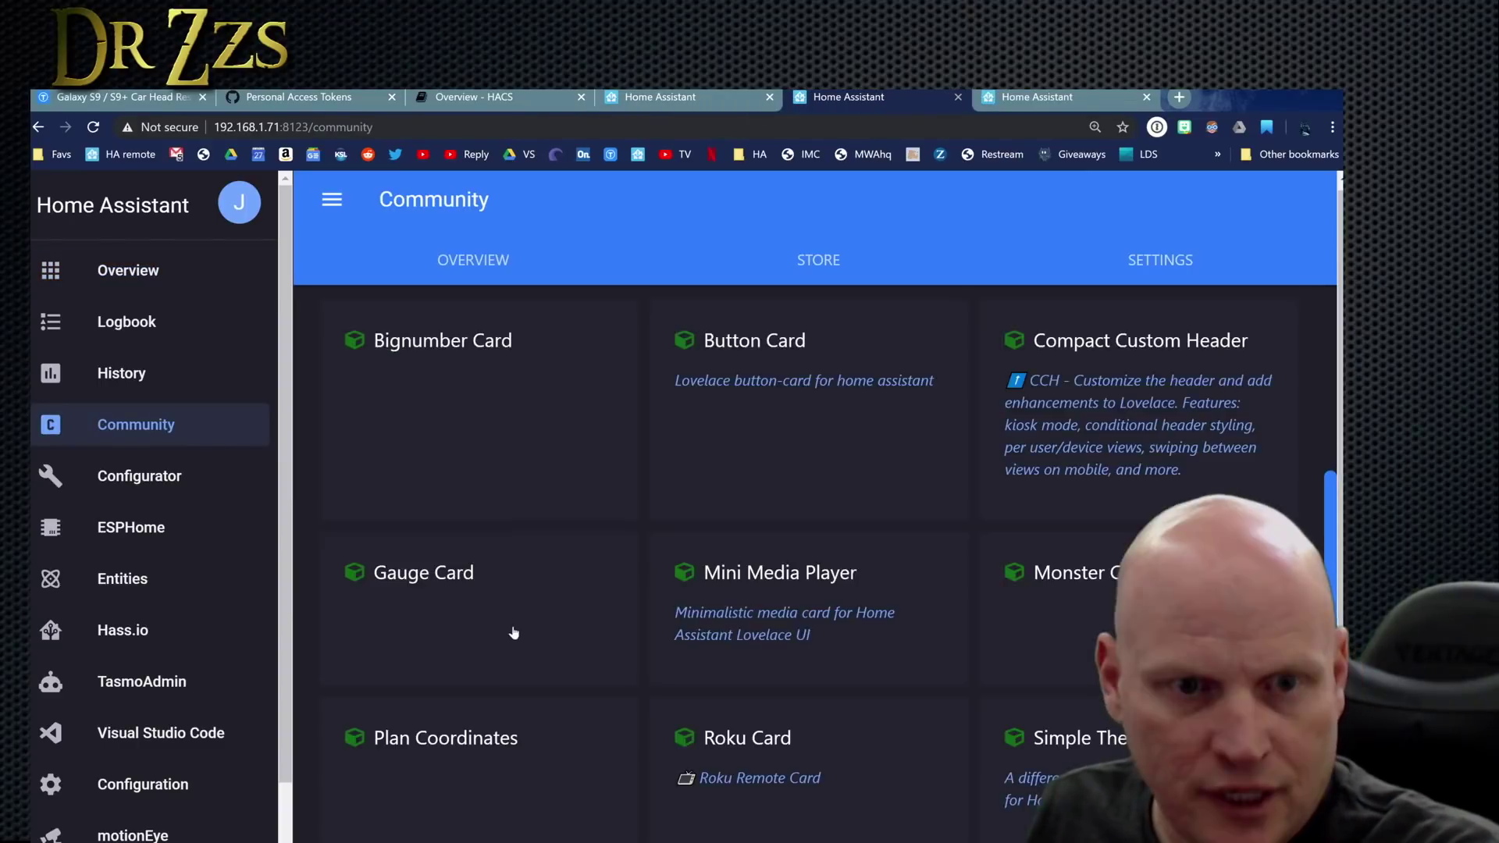
{"action": "left_click", "coordinate": [512, 629]}
{"action": "left_click_drag", "start_coordinate": [804, 597], "coordinate": [390, 597]}
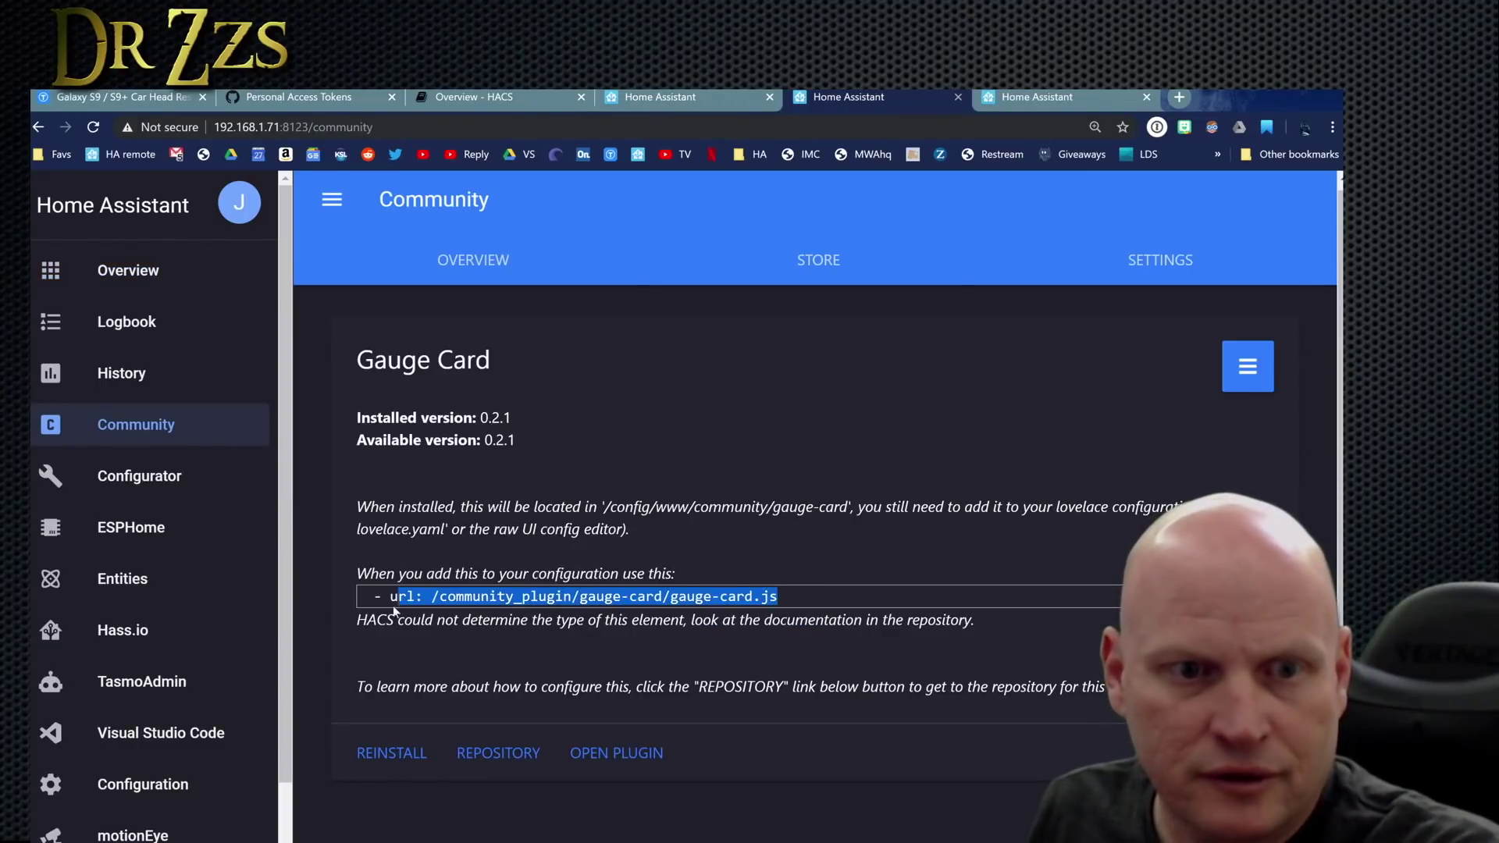
{"action": "right_click", "coordinate": [399, 596]}
{"action": "left_click", "coordinate": [456, 612]}
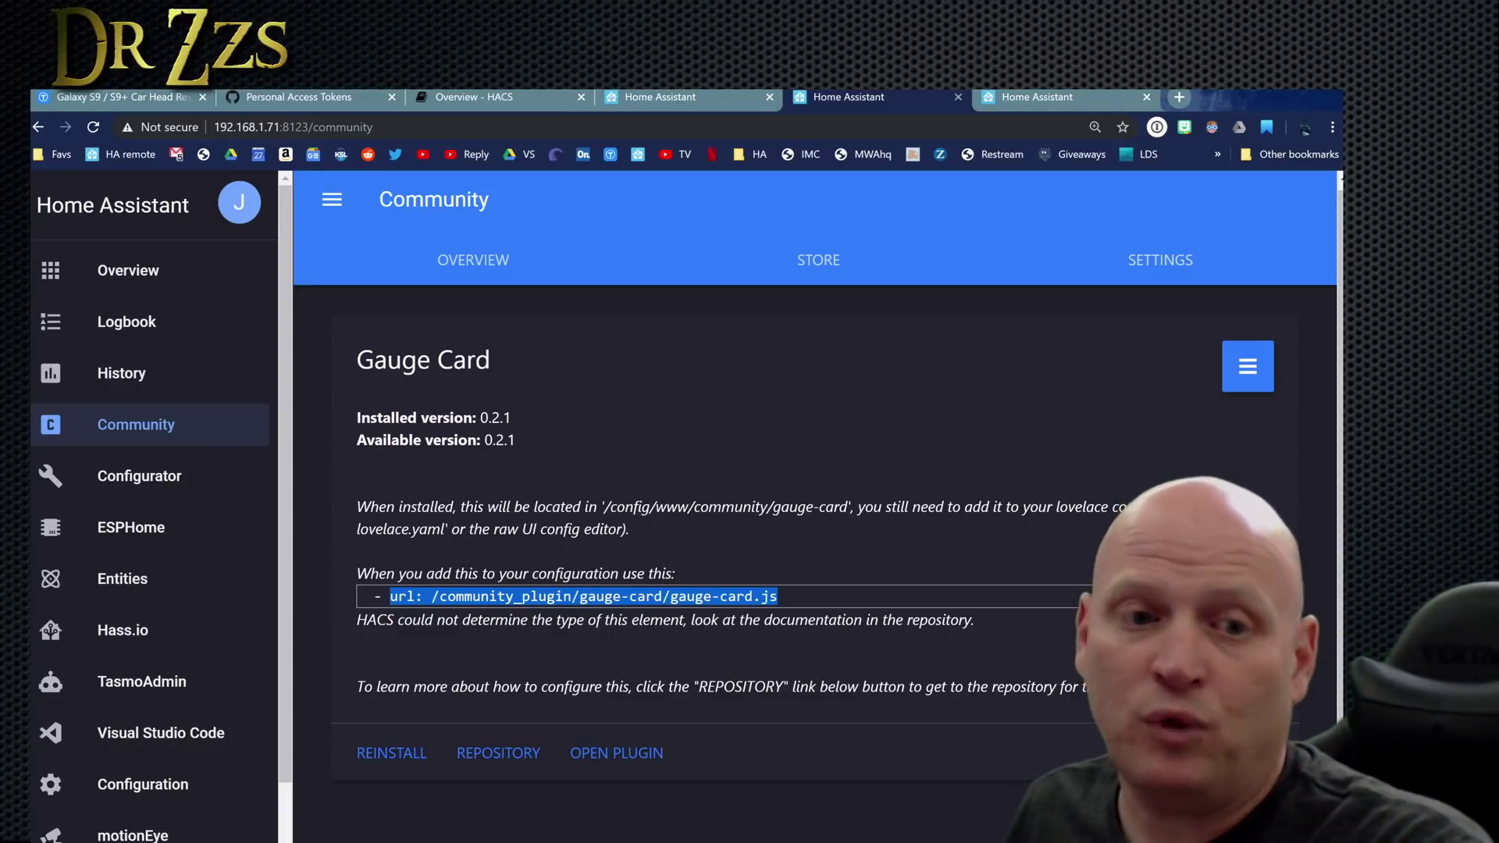
{"action": "left_click", "coordinate": [1037, 99]}
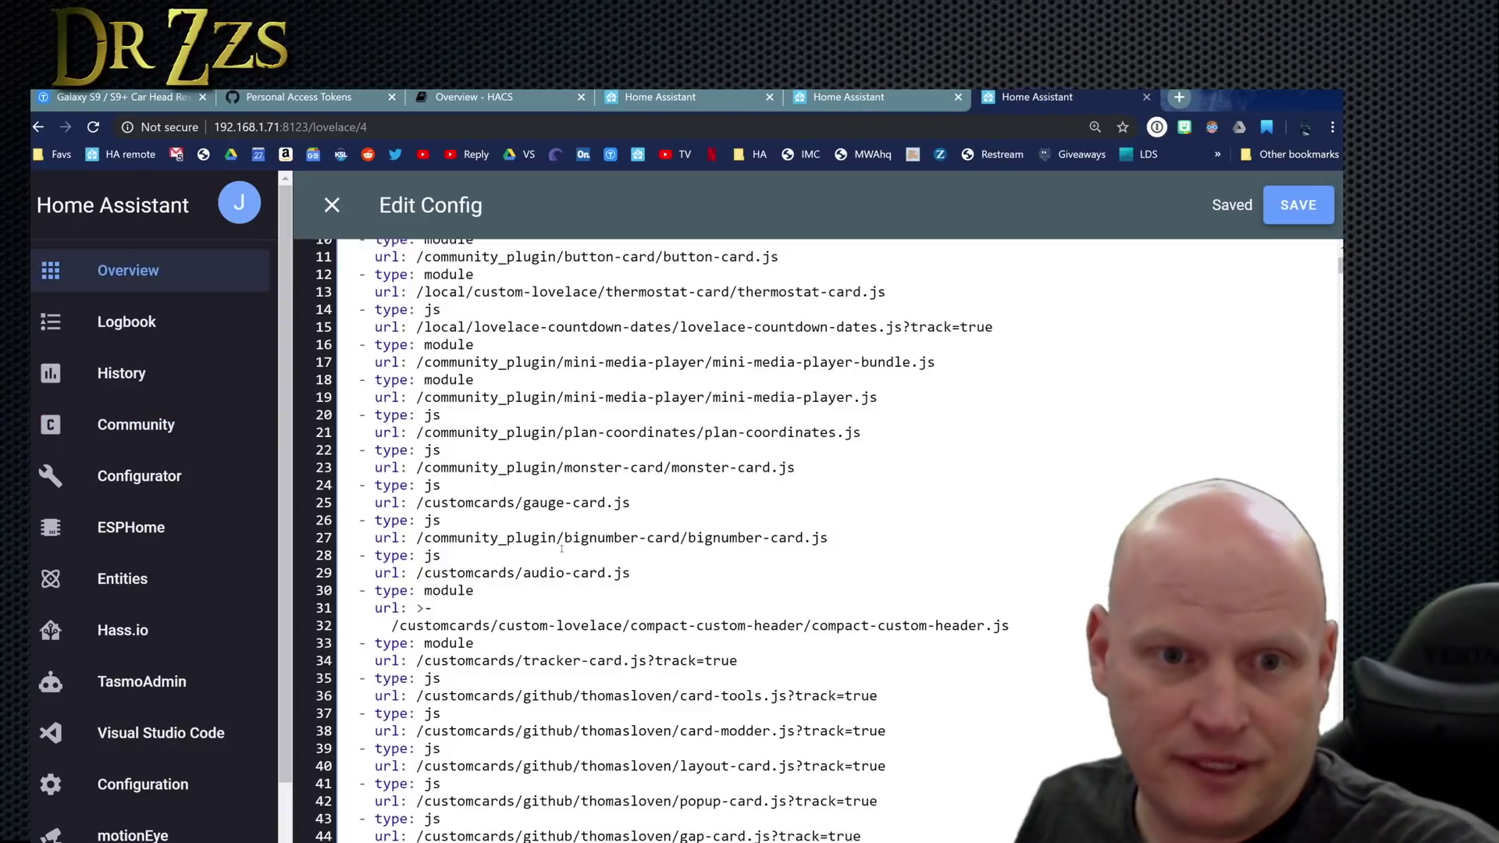
{"action": "left_click_drag", "start_coordinate": [637, 502], "coordinate": [374, 503]}
{"action": "right_click", "coordinate": [401, 490]}
{"action": "right_click", "coordinate": [587, 499]}
{"action": "left_click", "coordinate": [703, 590]}
{"action": "scroll", "coordinate": [744, 538], "scroll_direction": "down", "scroll_amount": 2}
{"action": "key", "text": "ctrl+s"}
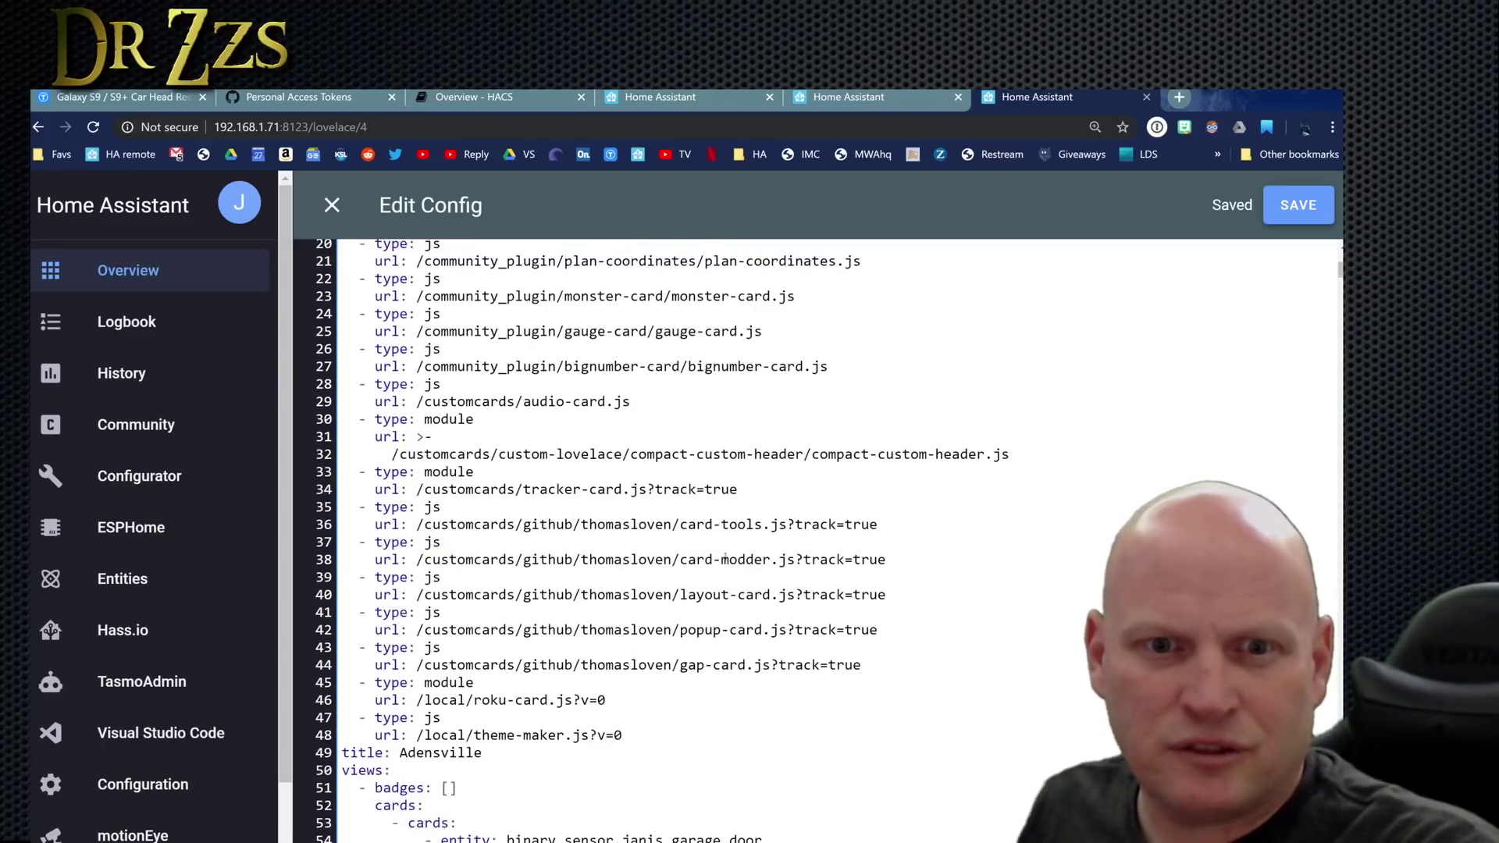
Step: Replace the roku-card resource line in the raw config with url: /community_plugin/roku-card/roku-card.js
{"action": "scroll", "coordinate": [738, 473], "scroll_direction": "down", "scroll_amount": 2}
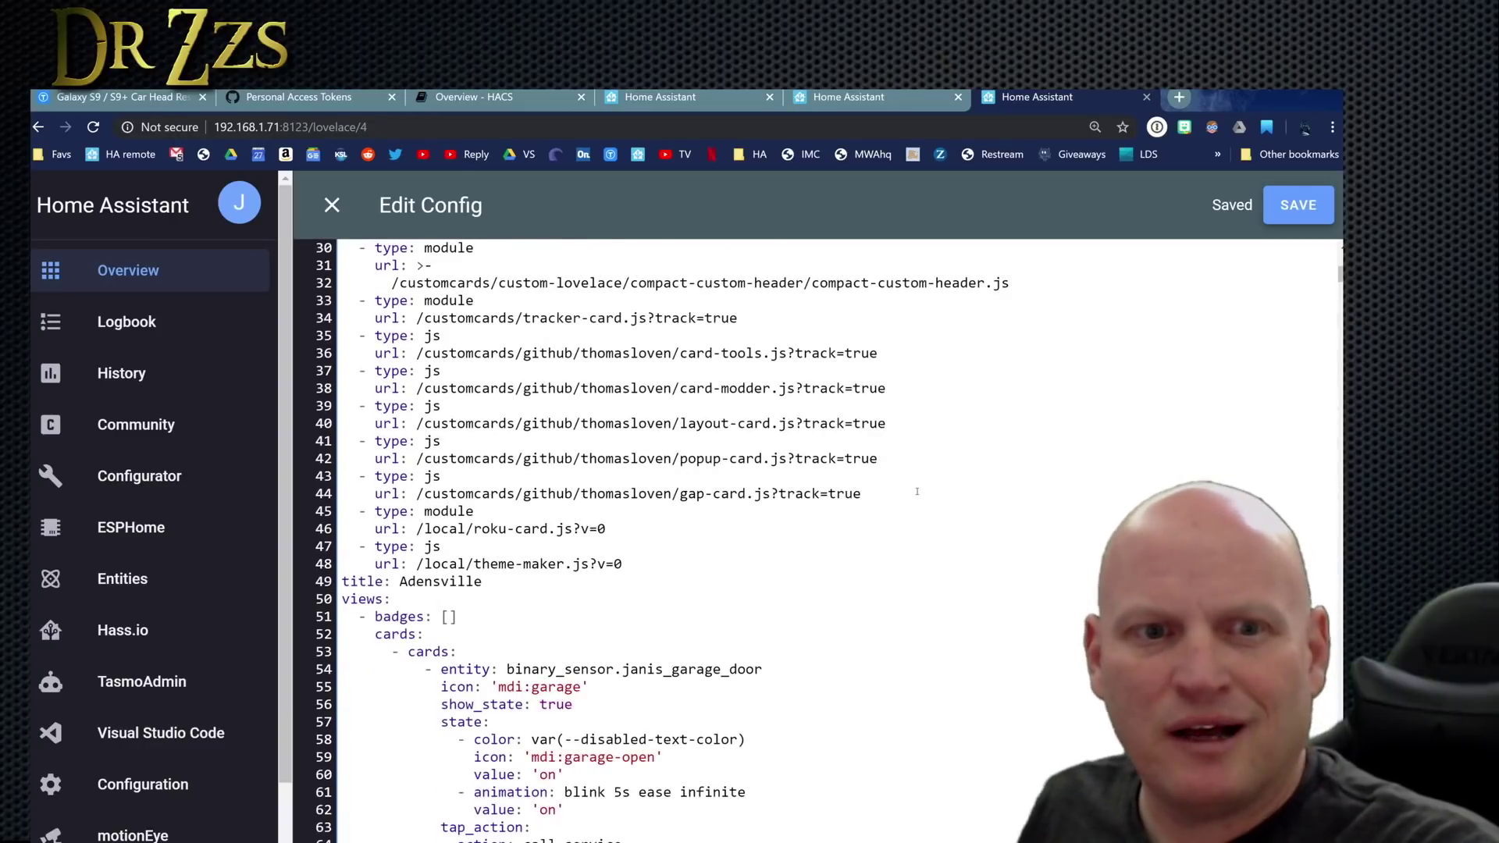
{"action": "left_click_drag", "start_coordinate": [861, 494], "coordinate": [298, 354]}
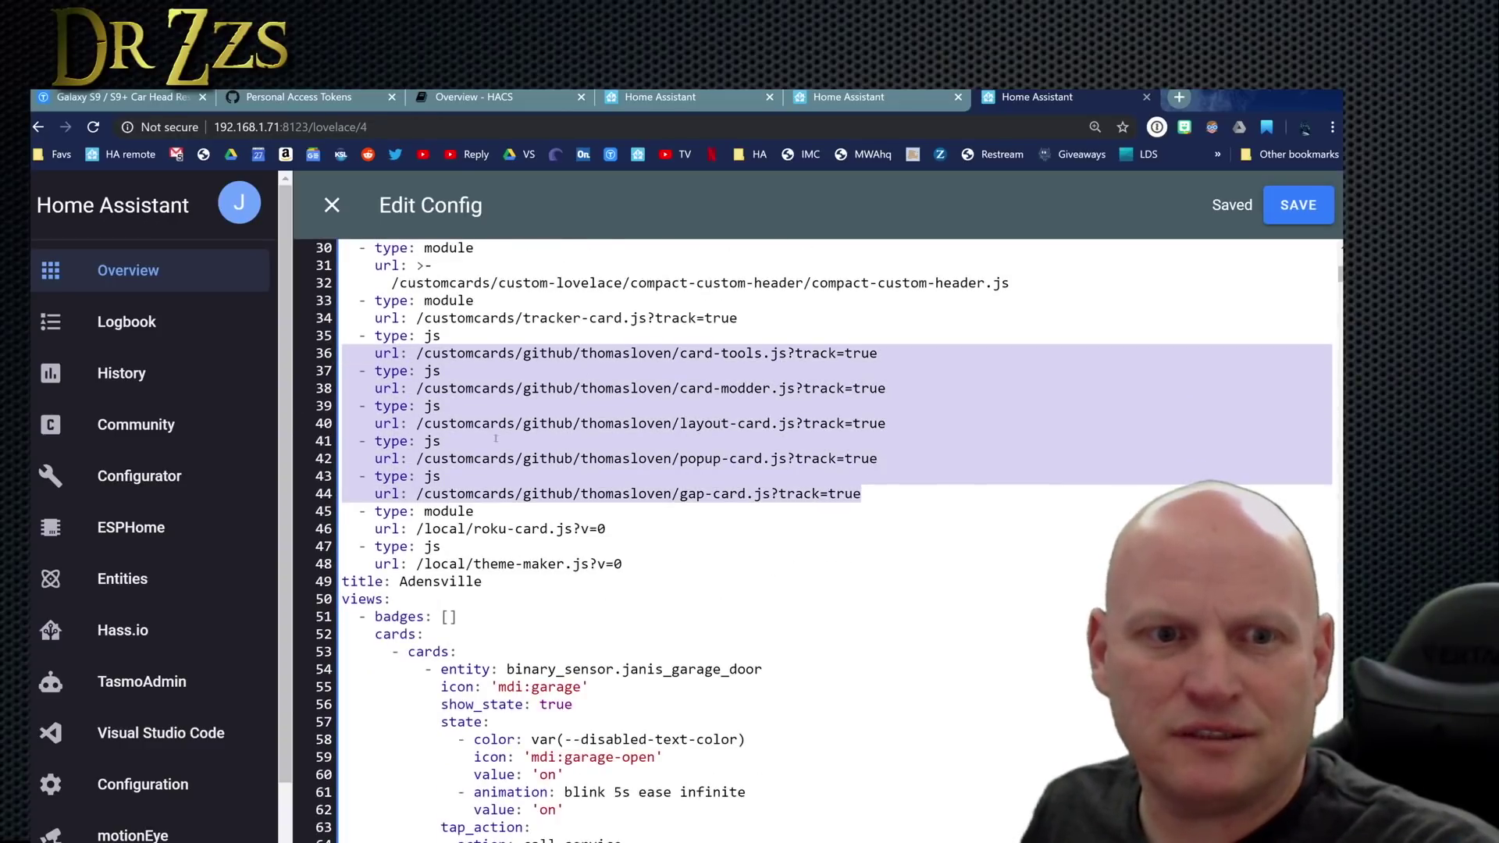
{"action": "left_click", "coordinate": [609, 529]}
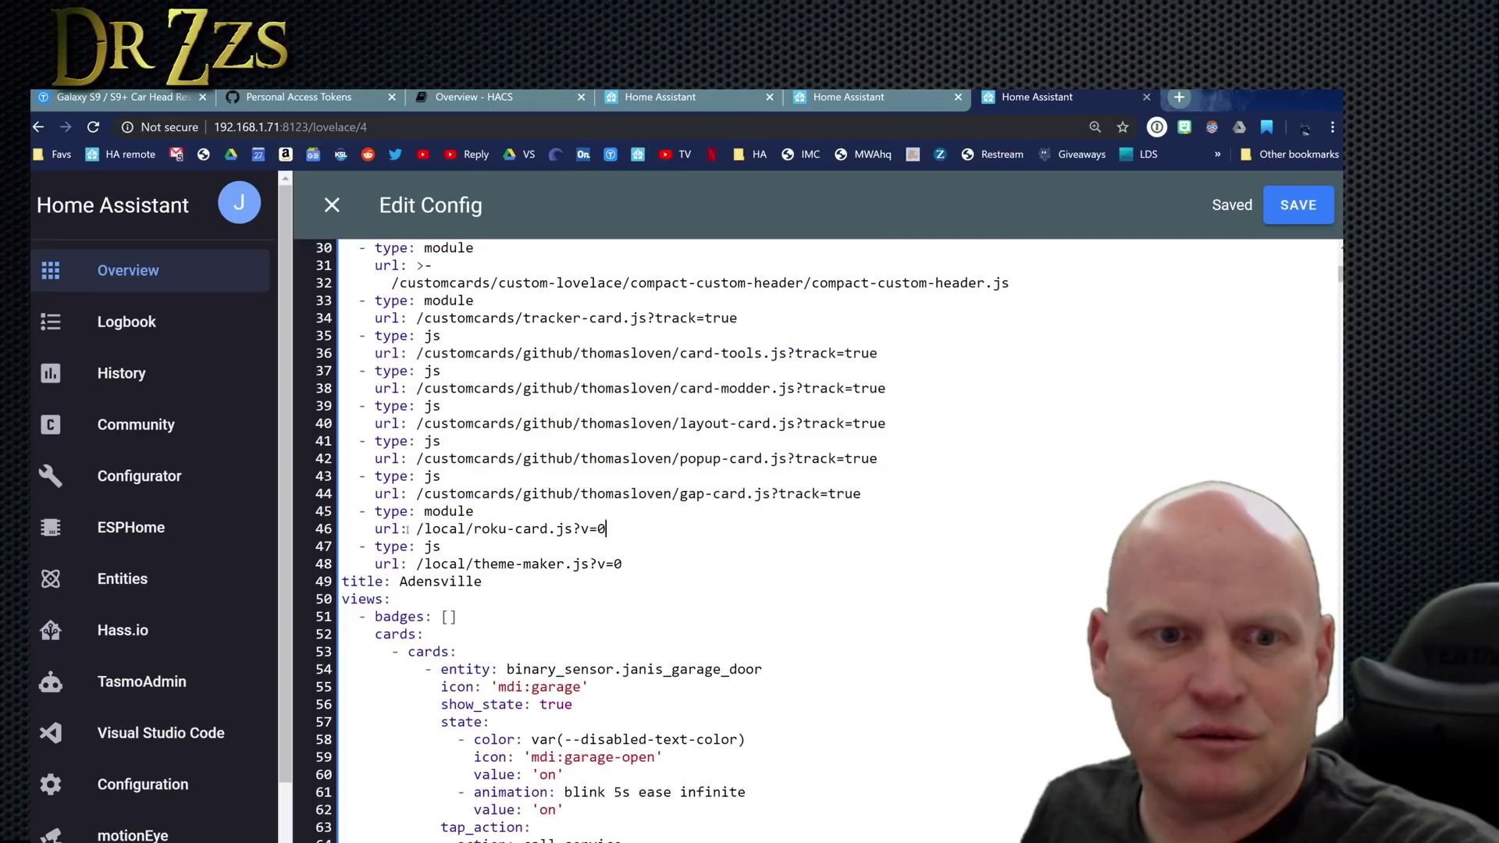
{"action": "key", "text": "ctrl+v"}
{"action": "left_click_drag", "start_coordinate": [622, 563], "coordinate": [368, 564]}
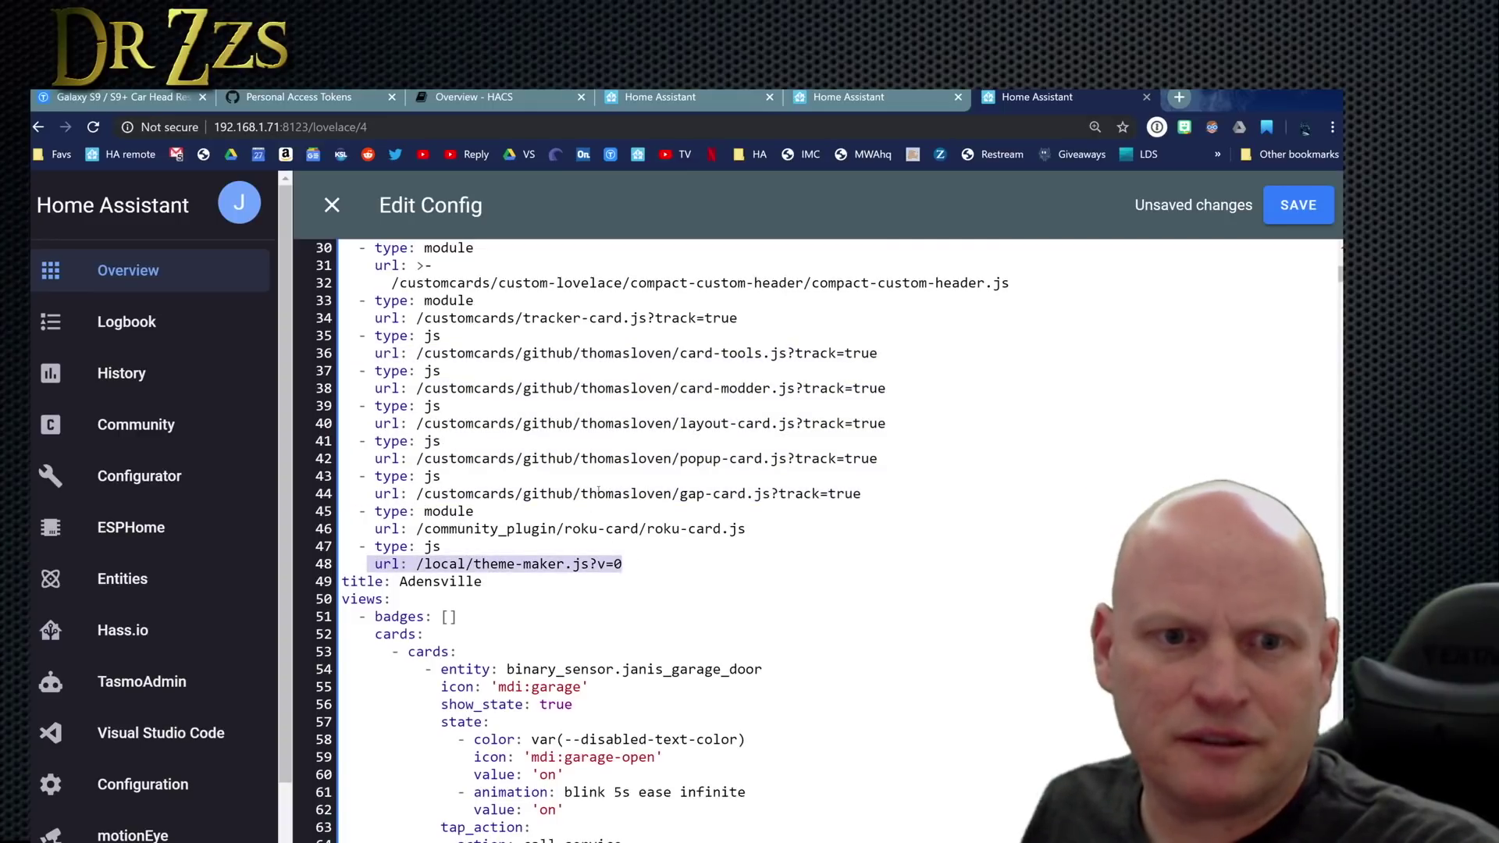
{"action": "scroll", "coordinate": [633, 444], "scroll_direction": "up", "scroll_amount": 4}
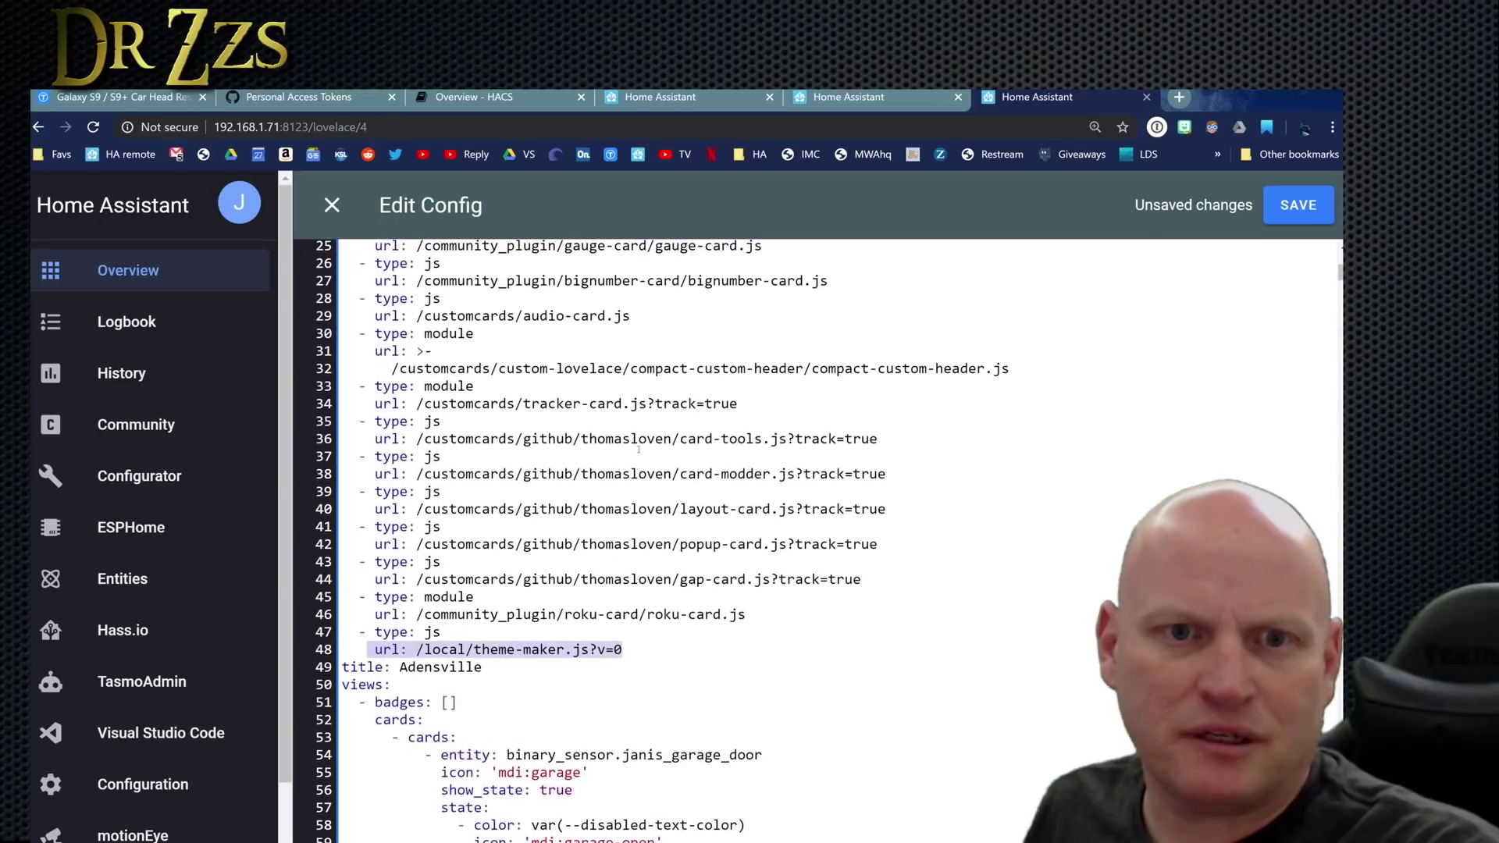
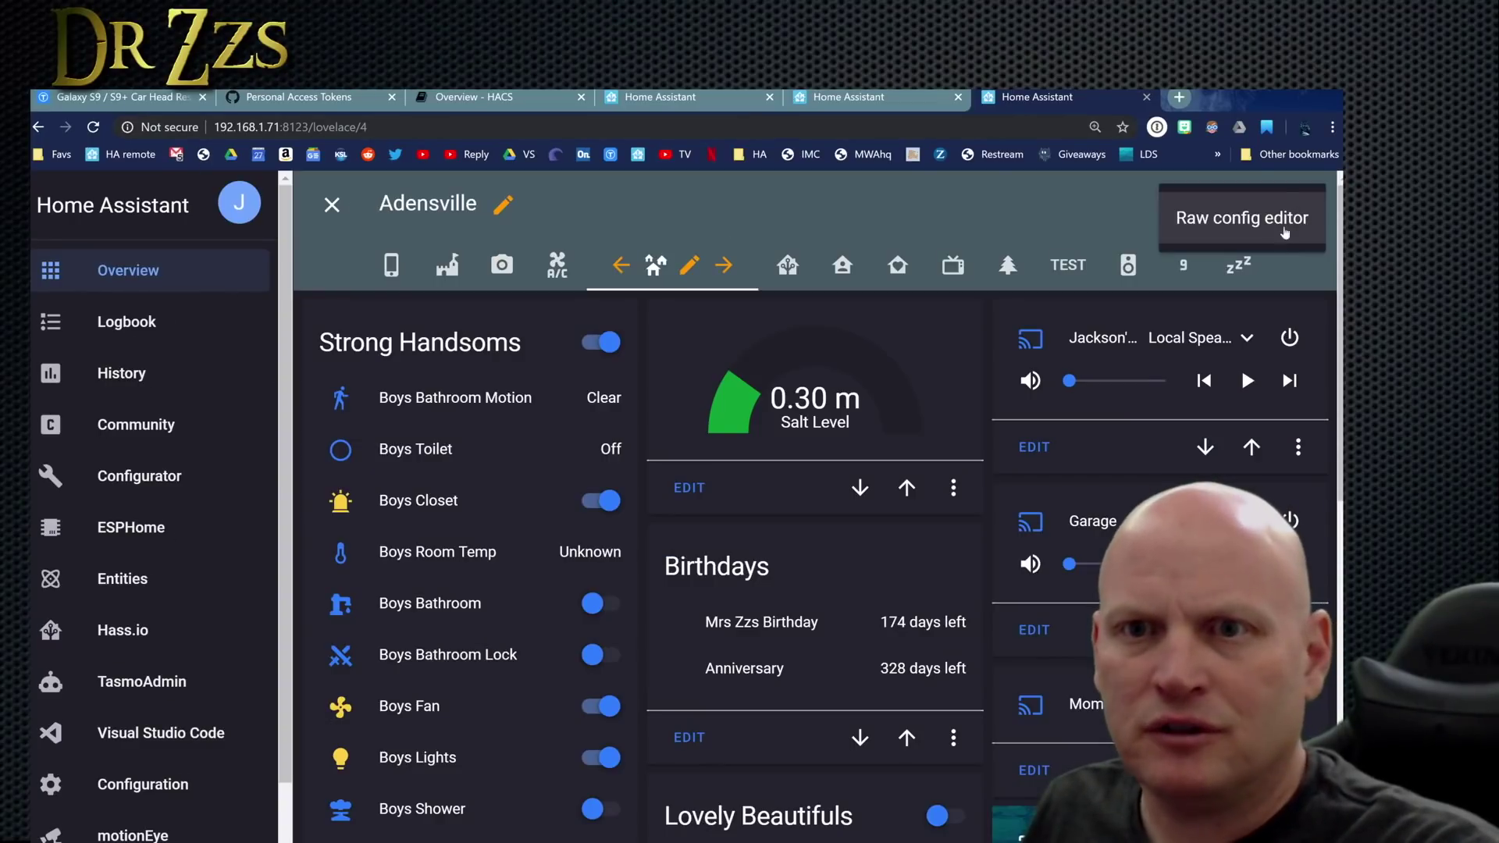
Step: Replace the compact-custom-header resource line with the one from its Community page, url: /community_plugin/compact-custom-header/compact-custom-header.js
{"action": "left_click", "coordinate": [1244, 224]}
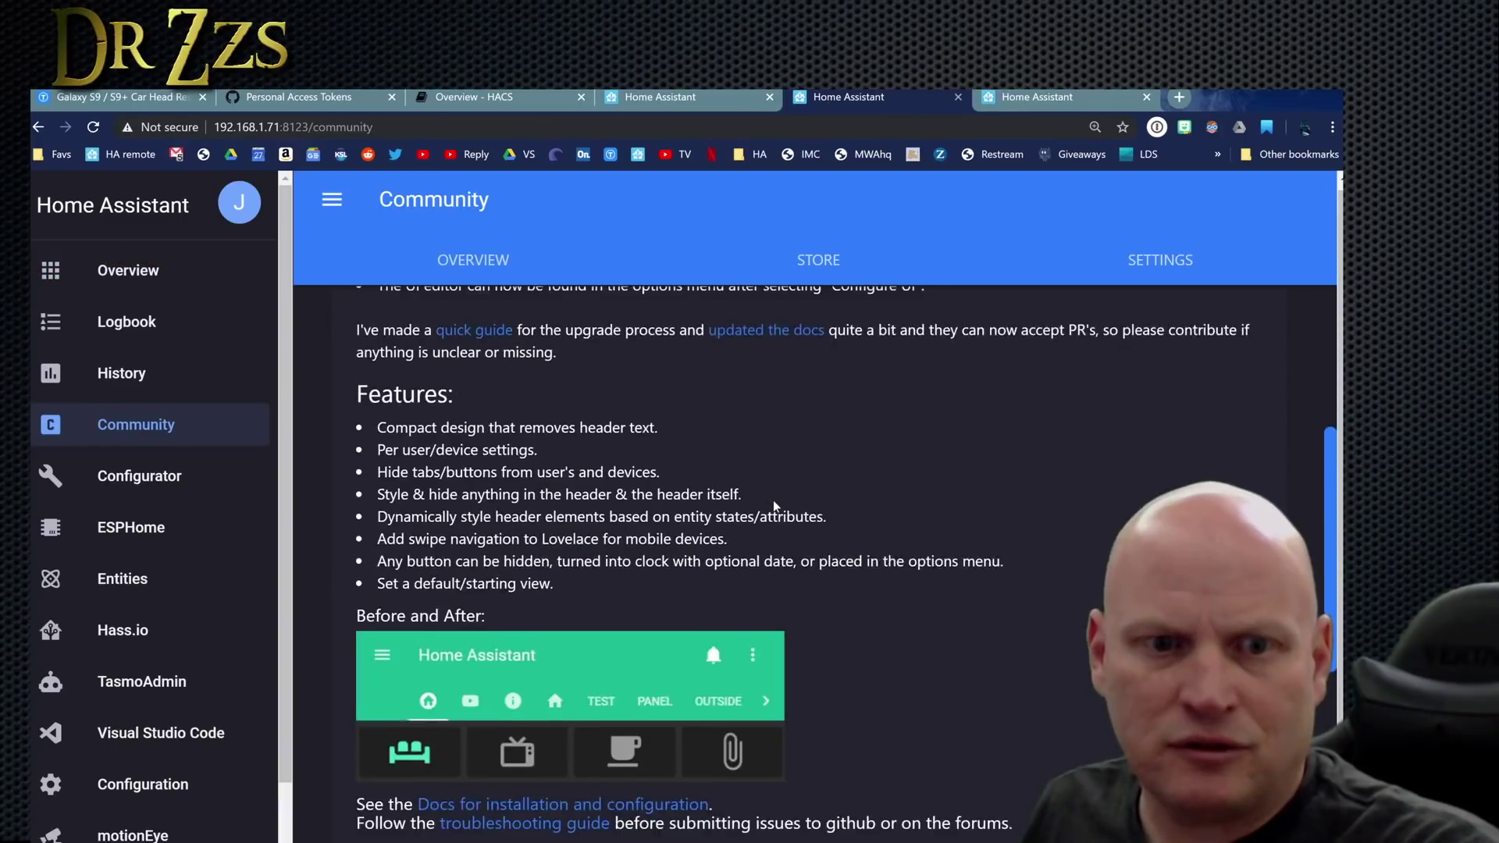
{"action": "scroll", "coordinate": [790, 562], "scroll_direction": "down", "scroll_amount": 6}
{"action": "left_click_drag", "start_coordinate": [994, 676], "coordinate": [381, 673]}
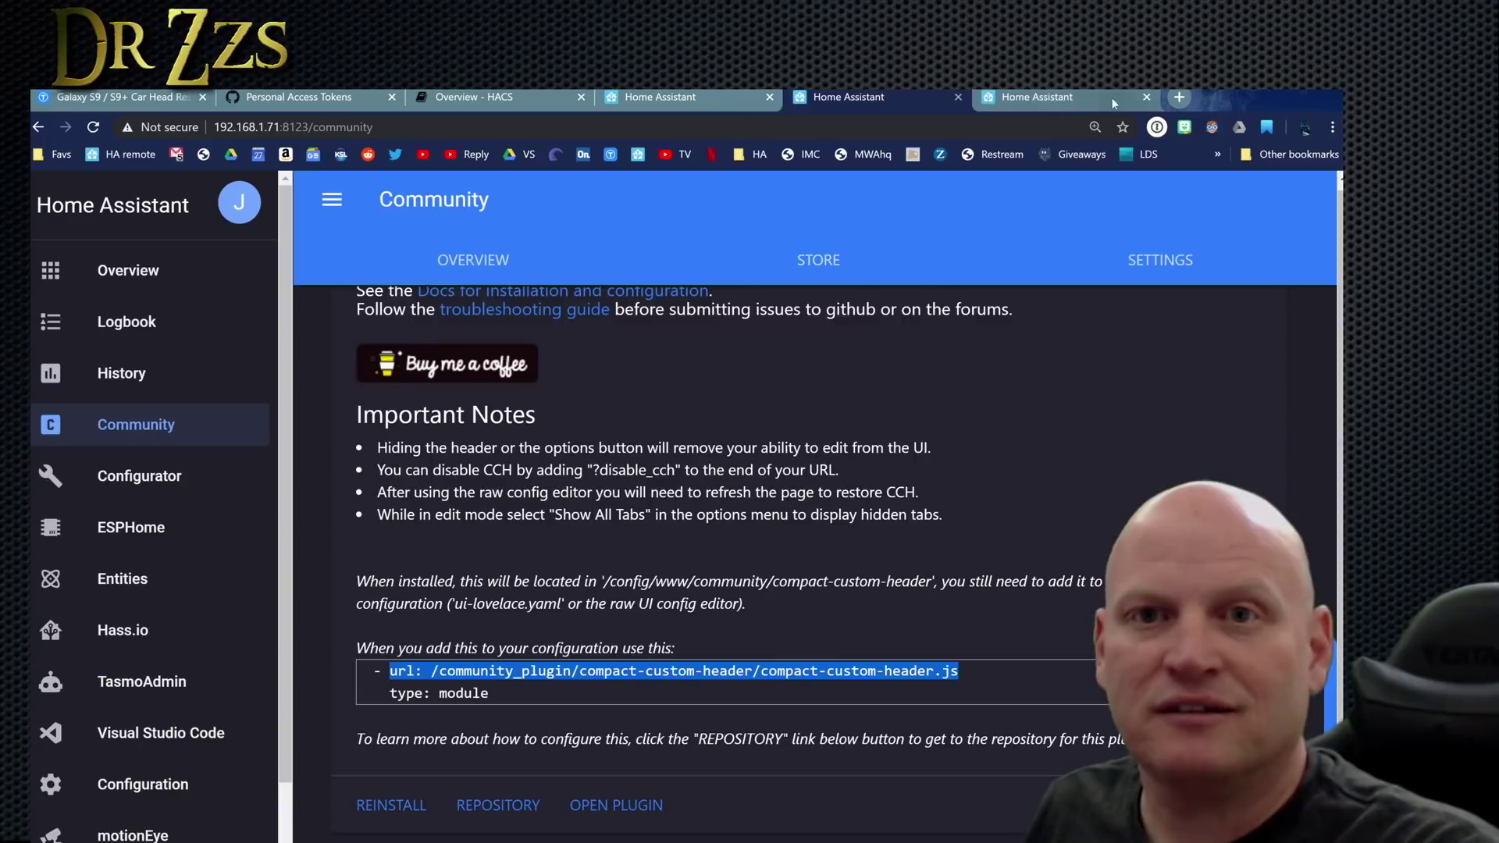
{"action": "left_click", "coordinate": [1046, 97]}
{"action": "left_click_drag", "start_coordinate": [1014, 540], "coordinate": [377, 523]}
{"action": "right_click", "coordinate": [377, 528]}
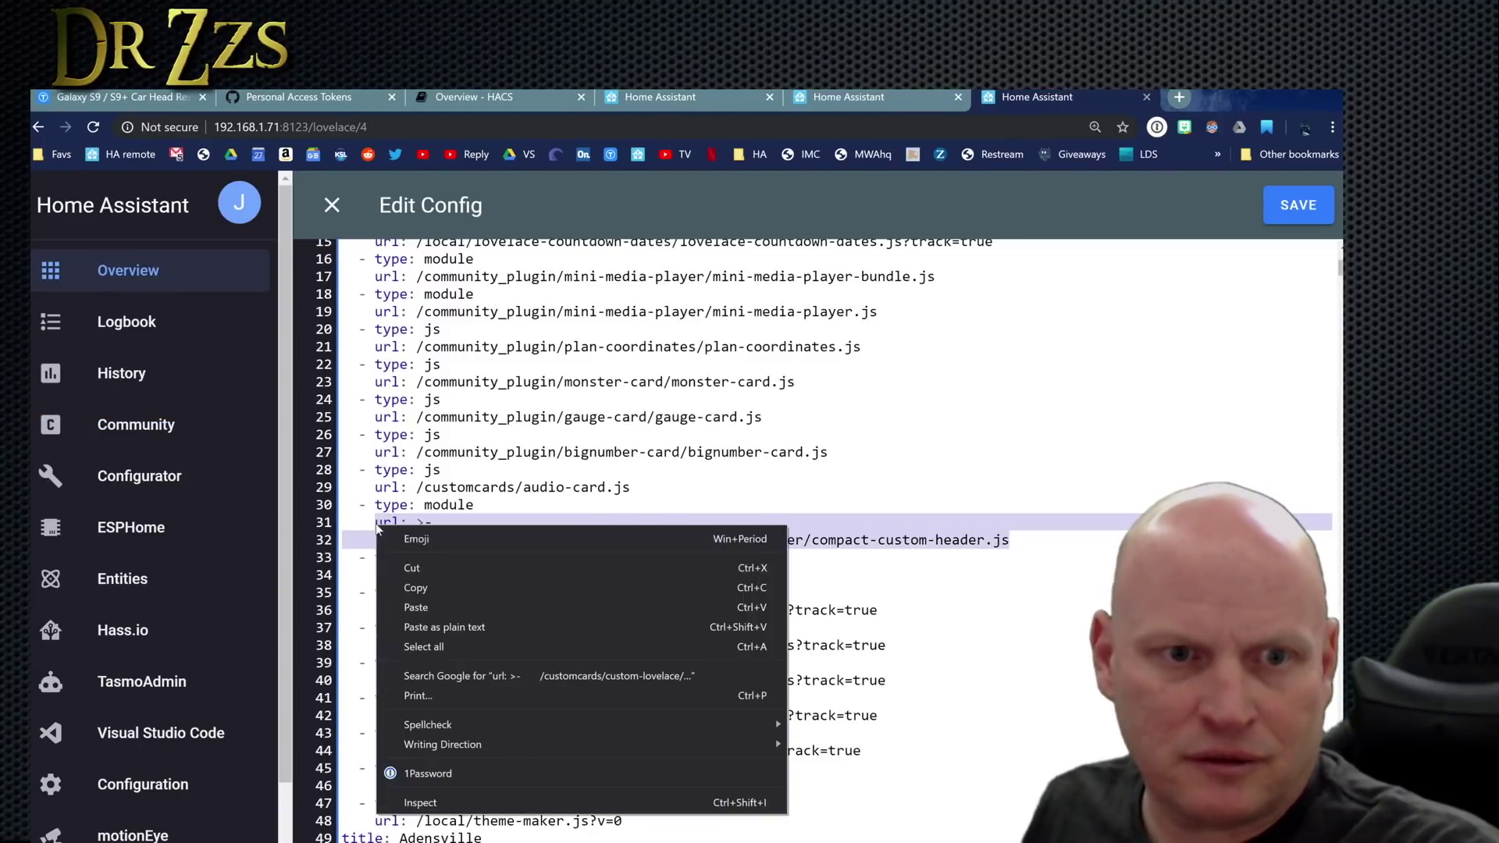
{"action": "left_click", "coordinate": [415, 588]}
Step: Open the Weather Card plugin's page in the Community overview and go to its resource instructions
{"action": "key", "text": "ctrl+shift+Tab"}
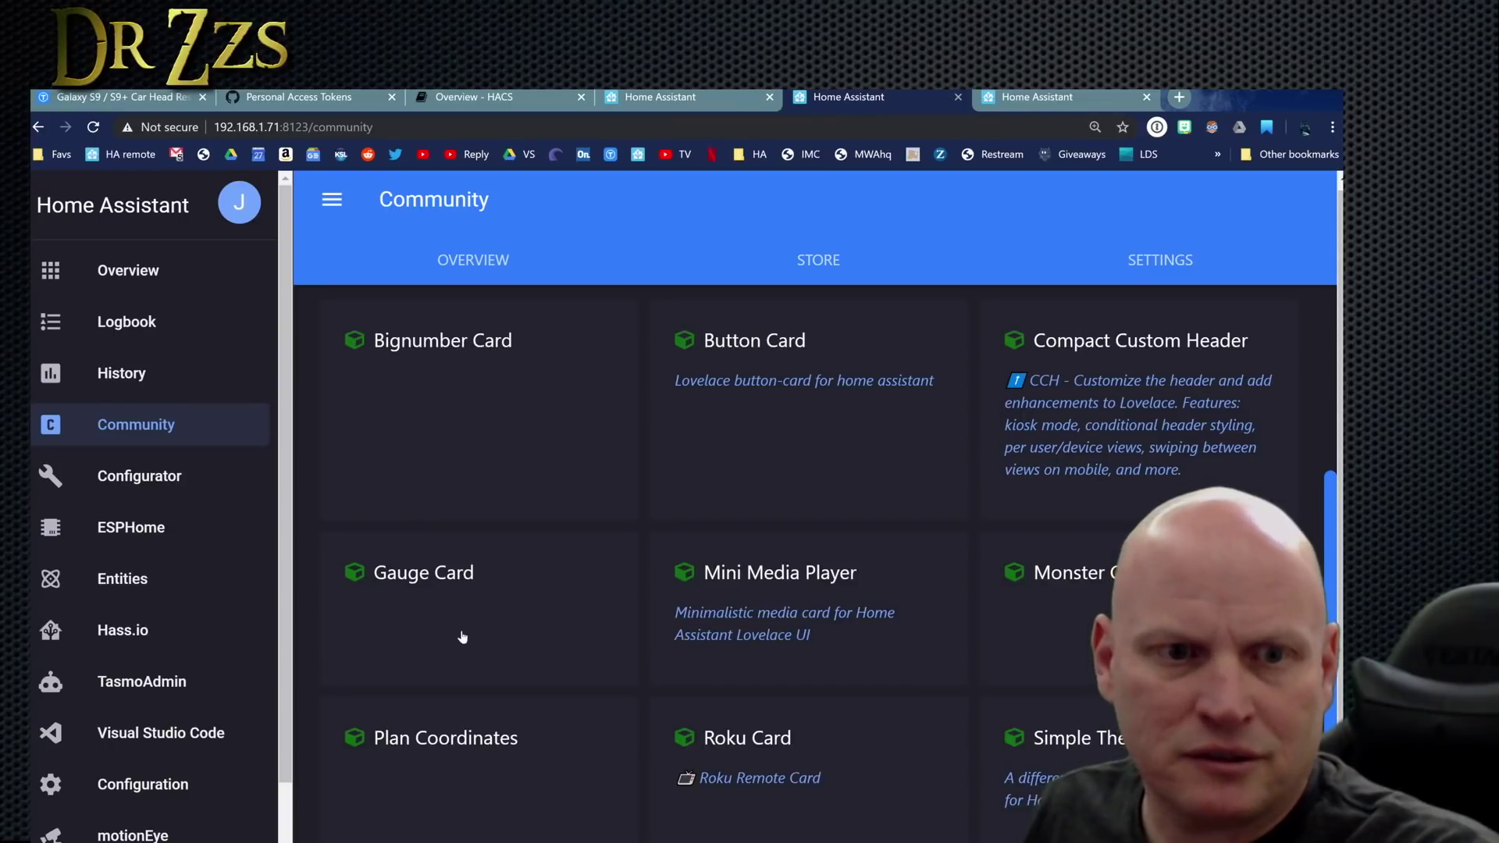
{"action": "scroll", "coordinate": [564, 645], "scroll_direction": "down", "scroll_amount": 2}
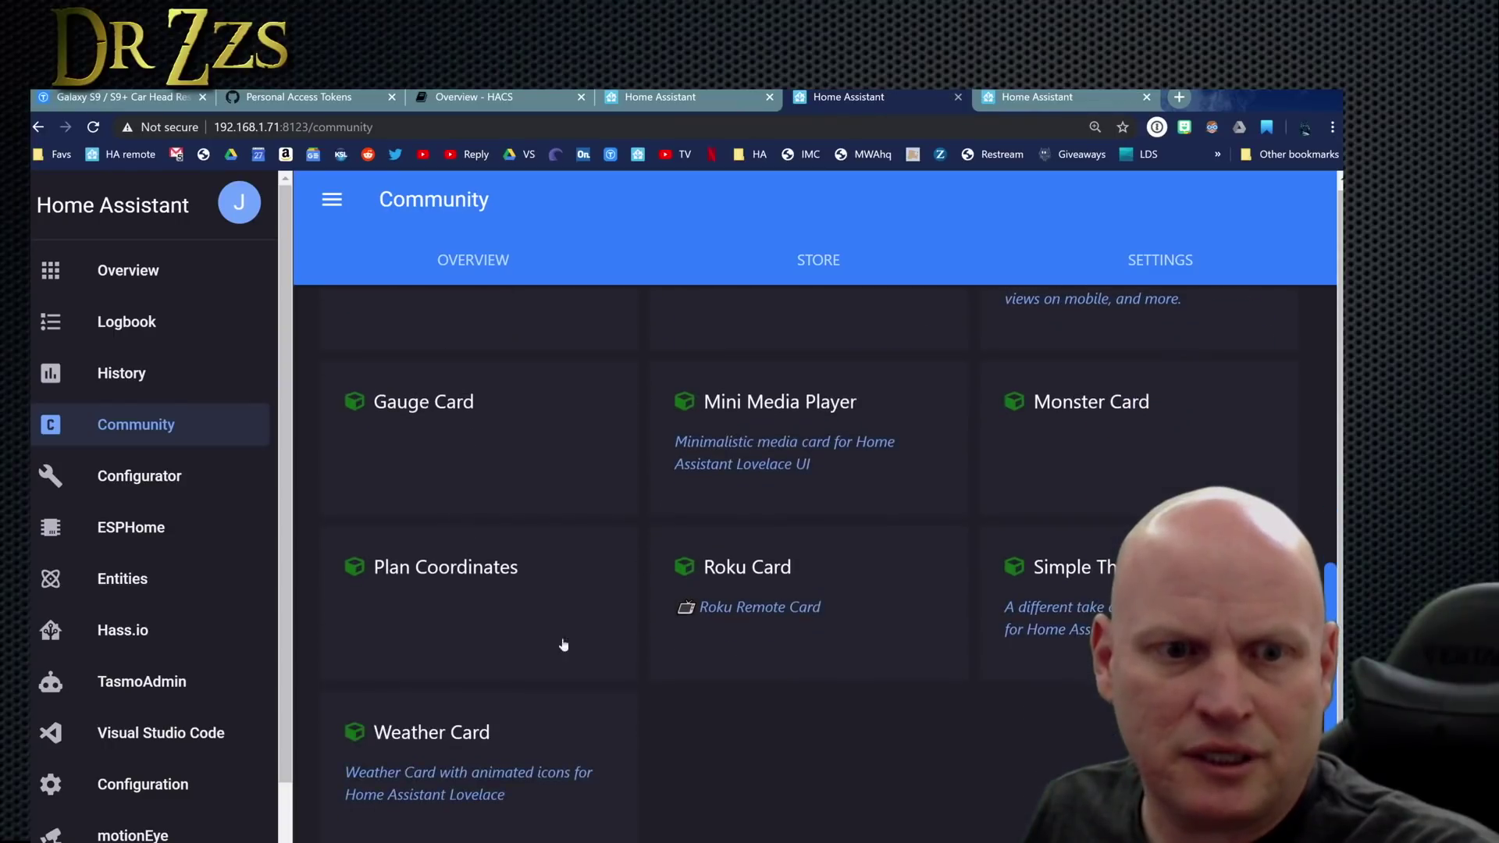
{"action": "left_click", "coordinate": [505, 778]}
{"action": "scroll", "coordinate": [663, 679], "scroll_direction": "down", "scroll_amount": 10}
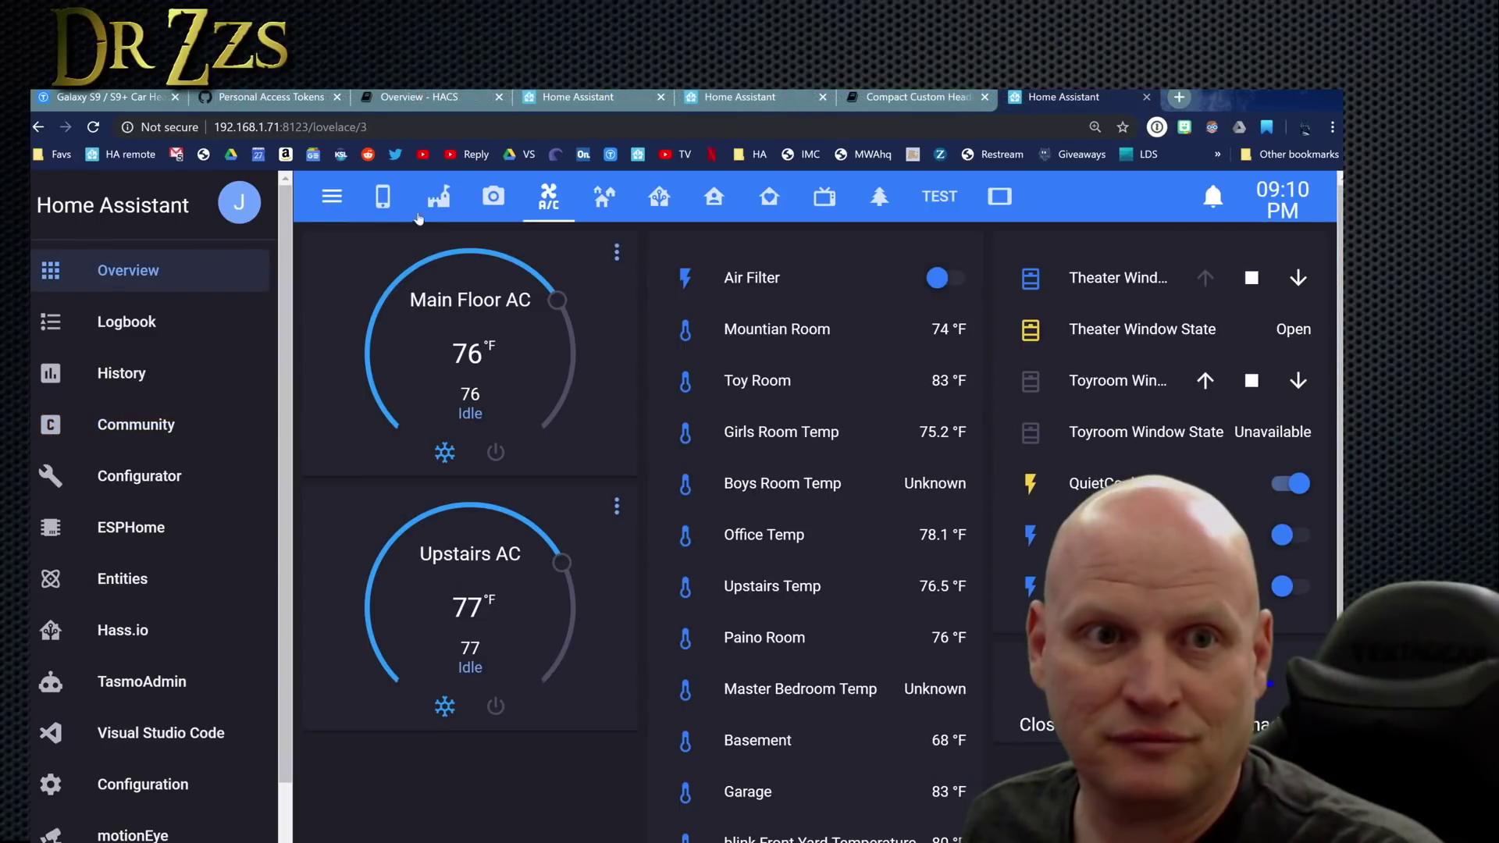
Step: Check the dashboard's phone, castle, camera, A/C, houses and tree views for correctly rendered cards
{"action": "left_click", "coordinate": [386, 206]}
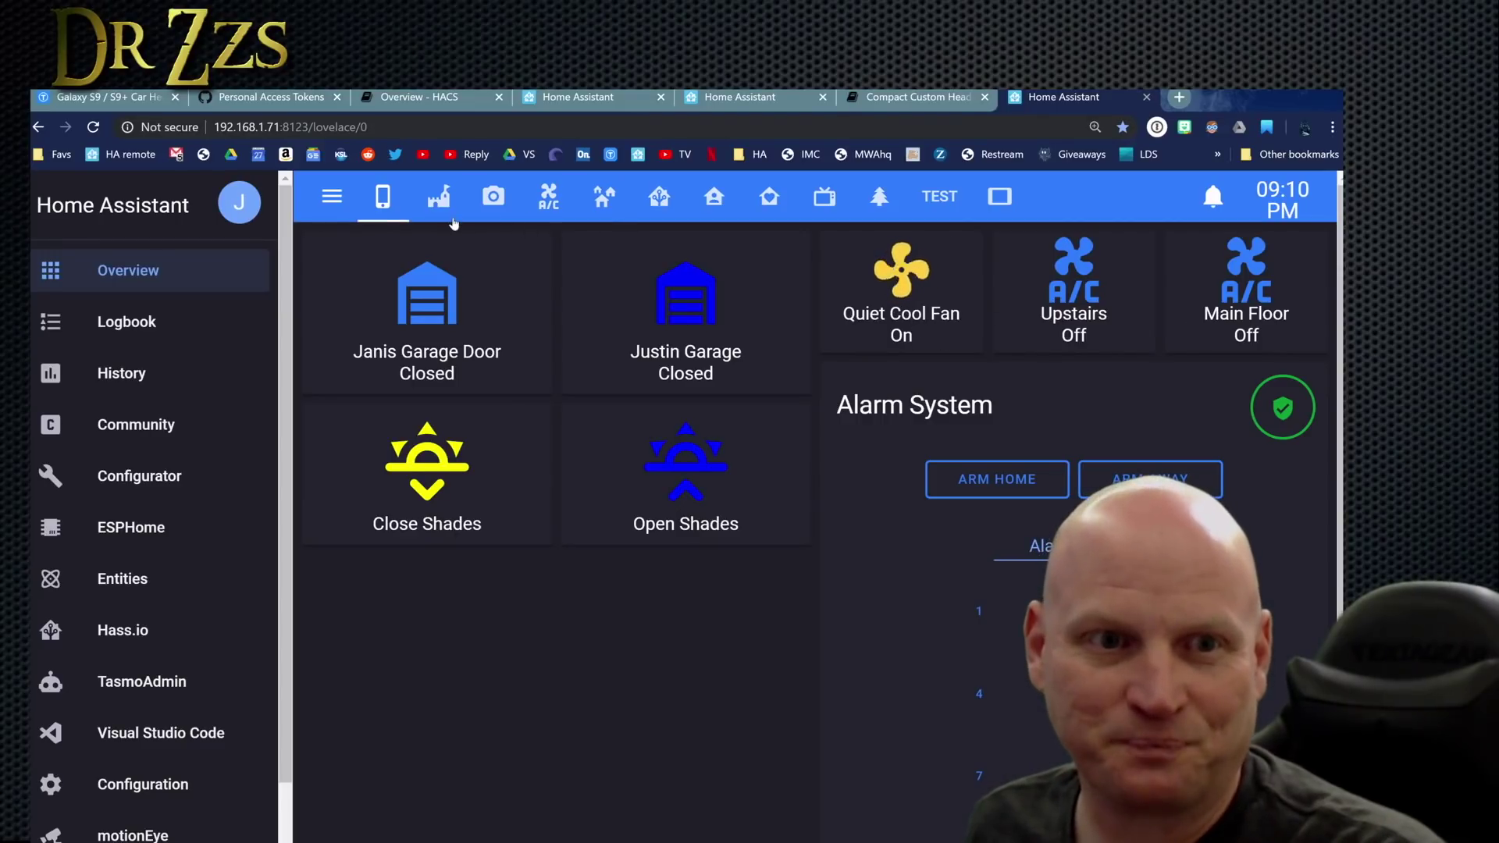
{"action": "left_click", "coordinate": [439, 197]}
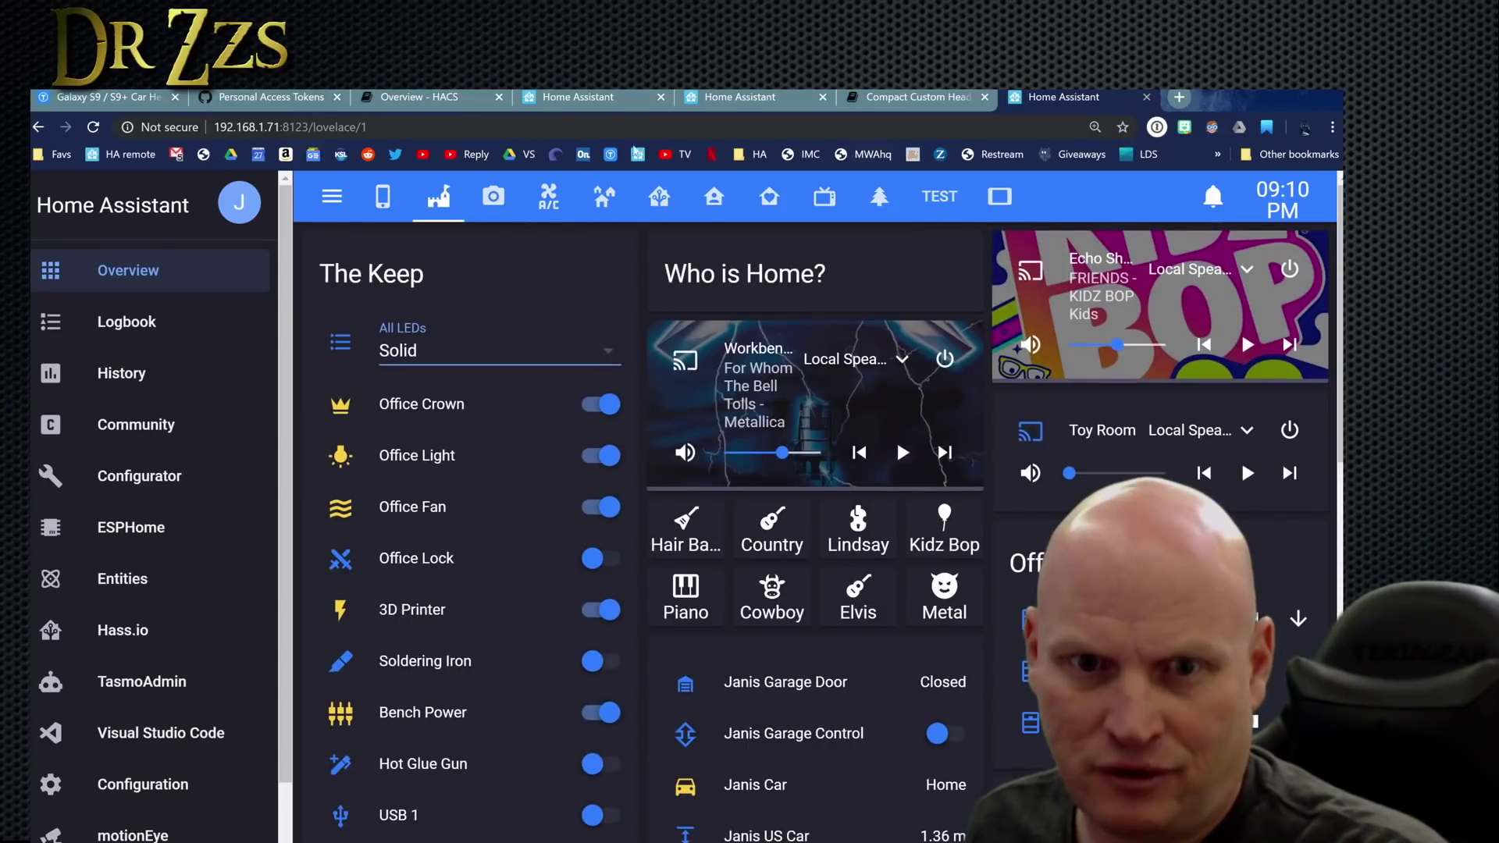
{"action": "left_click", "coordinate": [493, 197]}
{"action": "left_click", "coordinate": [549, 197]}
{"action": "left_click", "coordinate": [613, 200]}
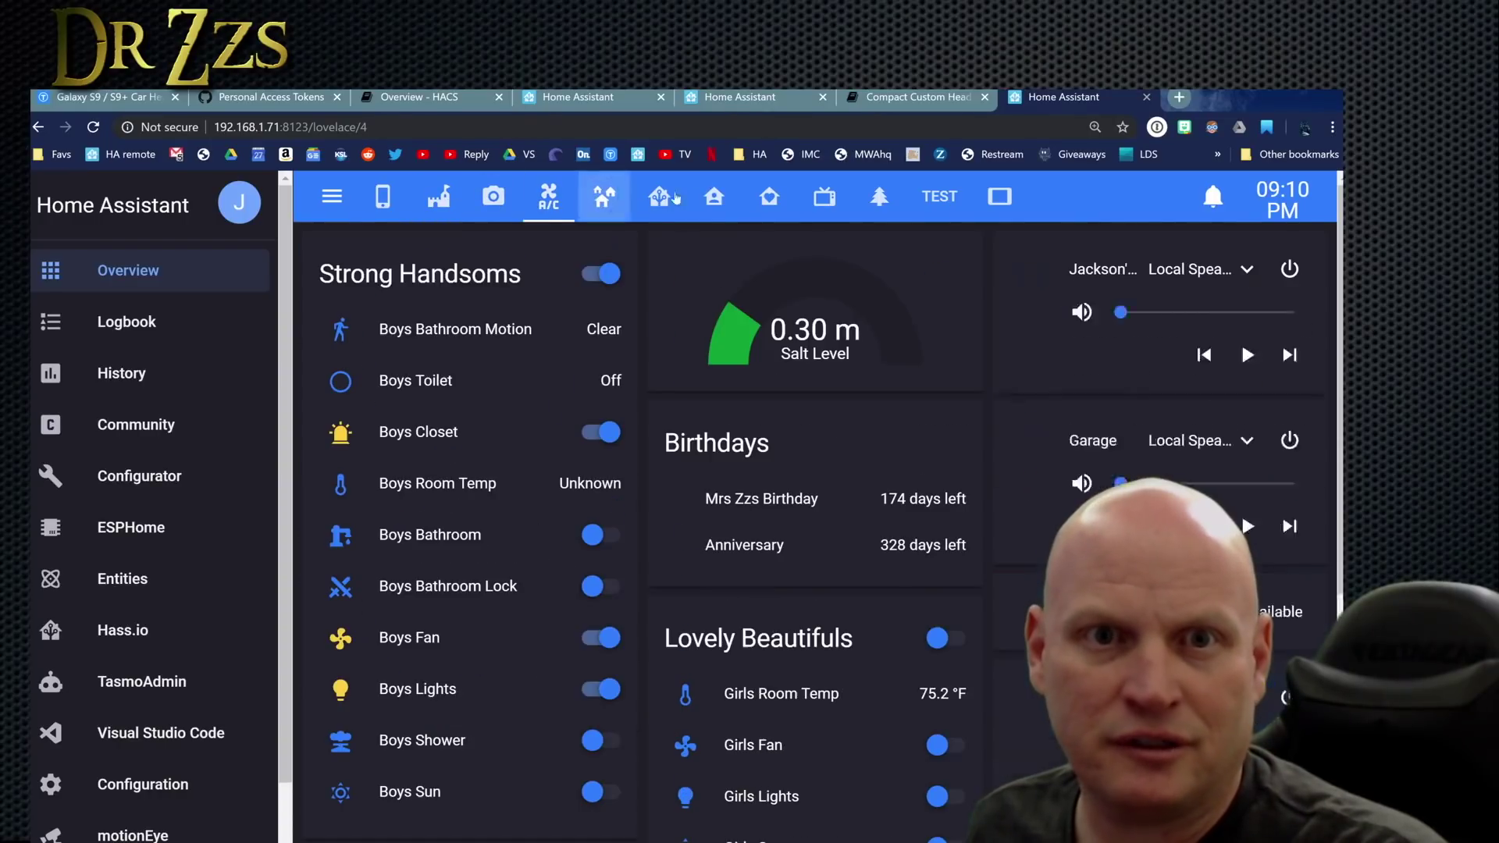
{"action": "left_click", "coordinate": [876, 197]}
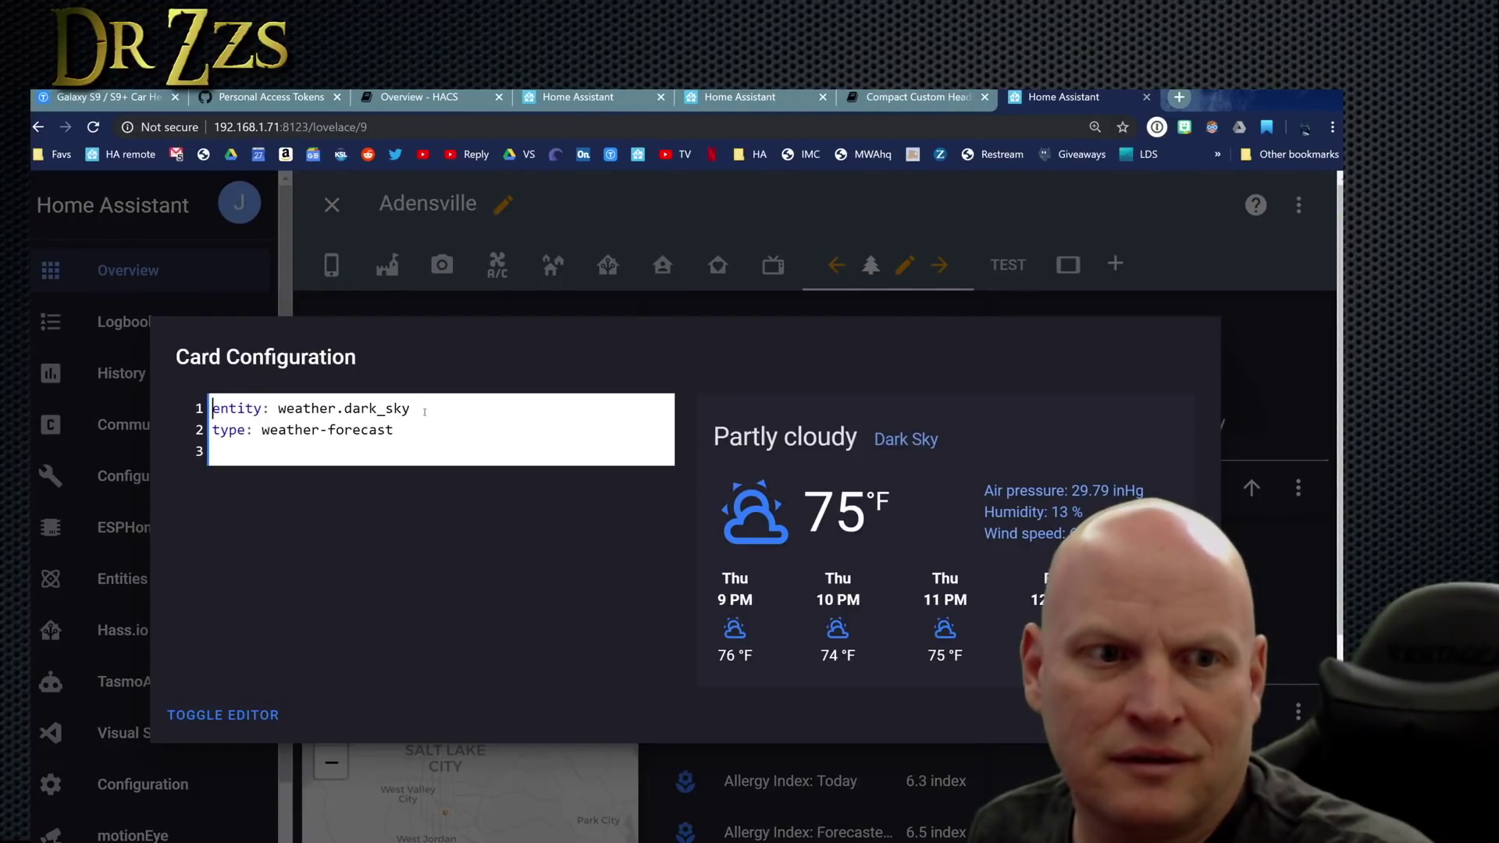
Step: Replace the type value weather-forecast in the weather.dark_sky card's configuration with the copied text
{"action": "left_click_drag", "start_coordinate": [406, 429], "coordinate": [262, 430]}
{"action": "right_click", "coordinate": [262, 432]}
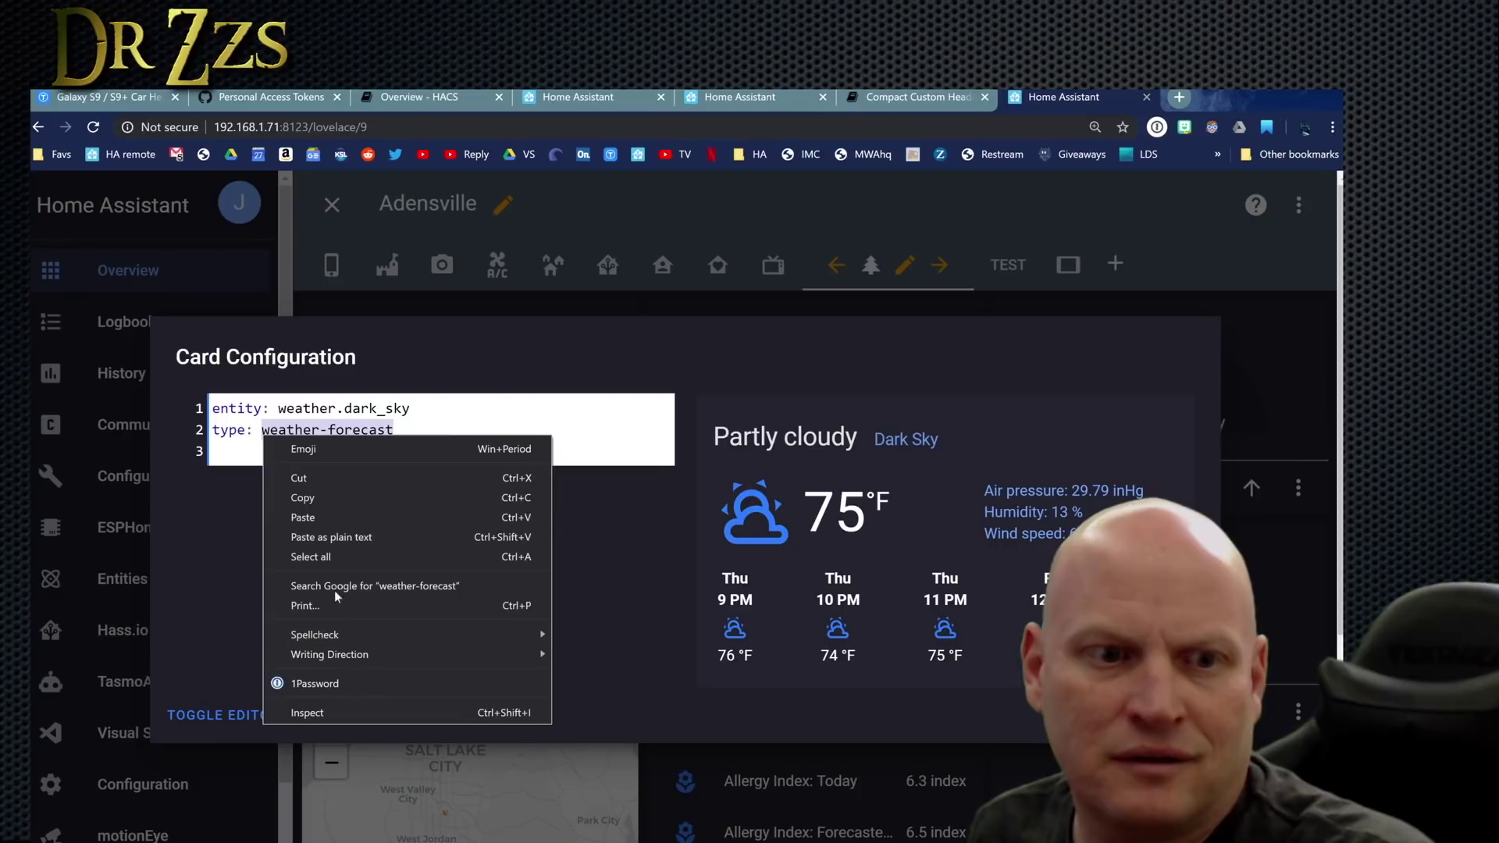
{"action": "left_click", "coordinate": [329, 528]}
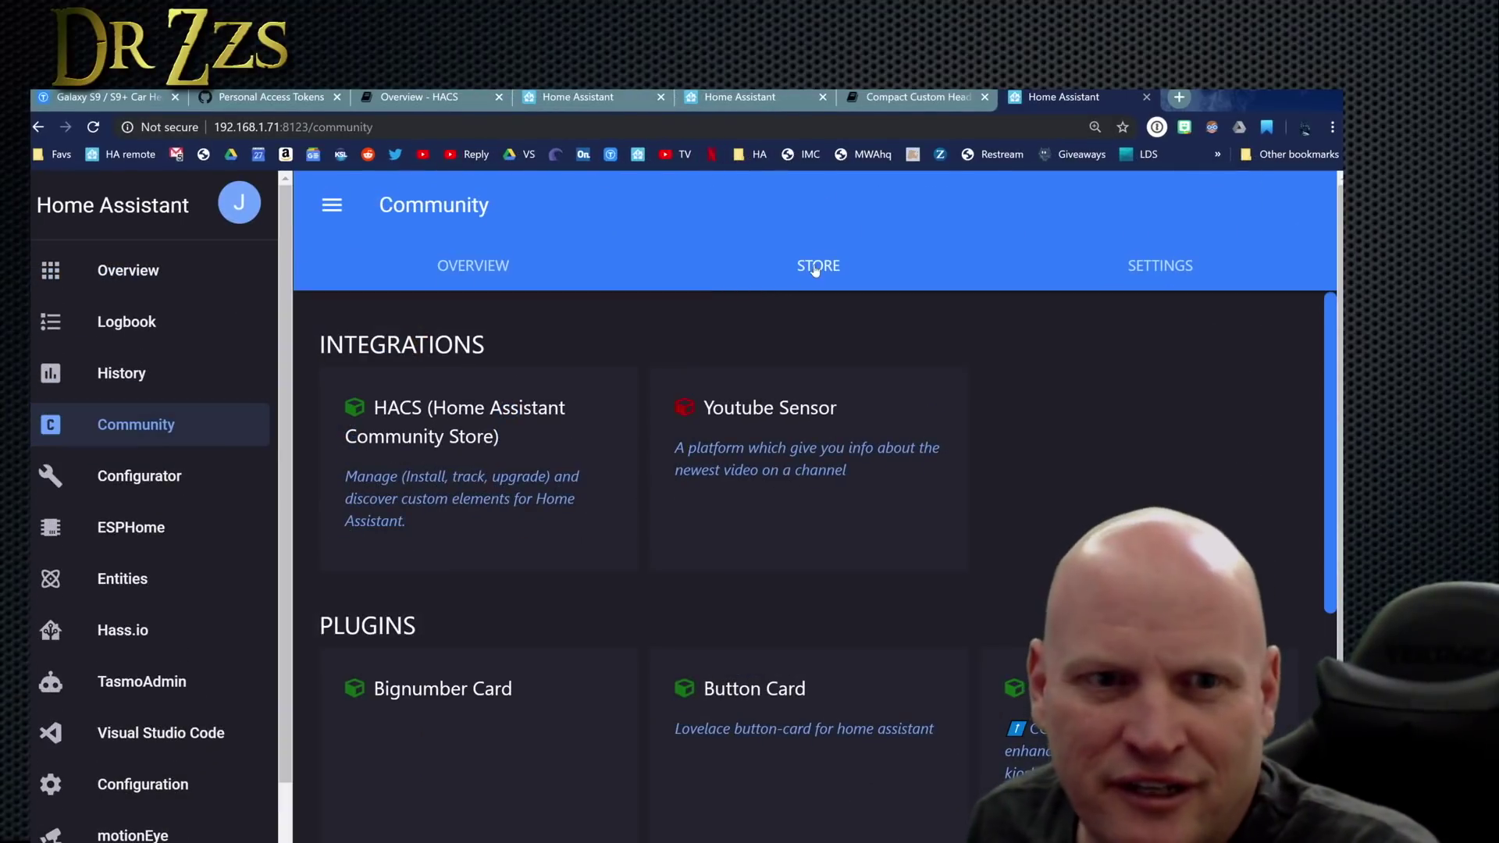
Step: Find the Breaking Changes integration in the Community store and install it
{"action": "left_click", "coordinate": [815, 269]}
{"action": "scroll", "coordinate": [593, 512], "scroll_direction": "down", "scroll_amount": 4}
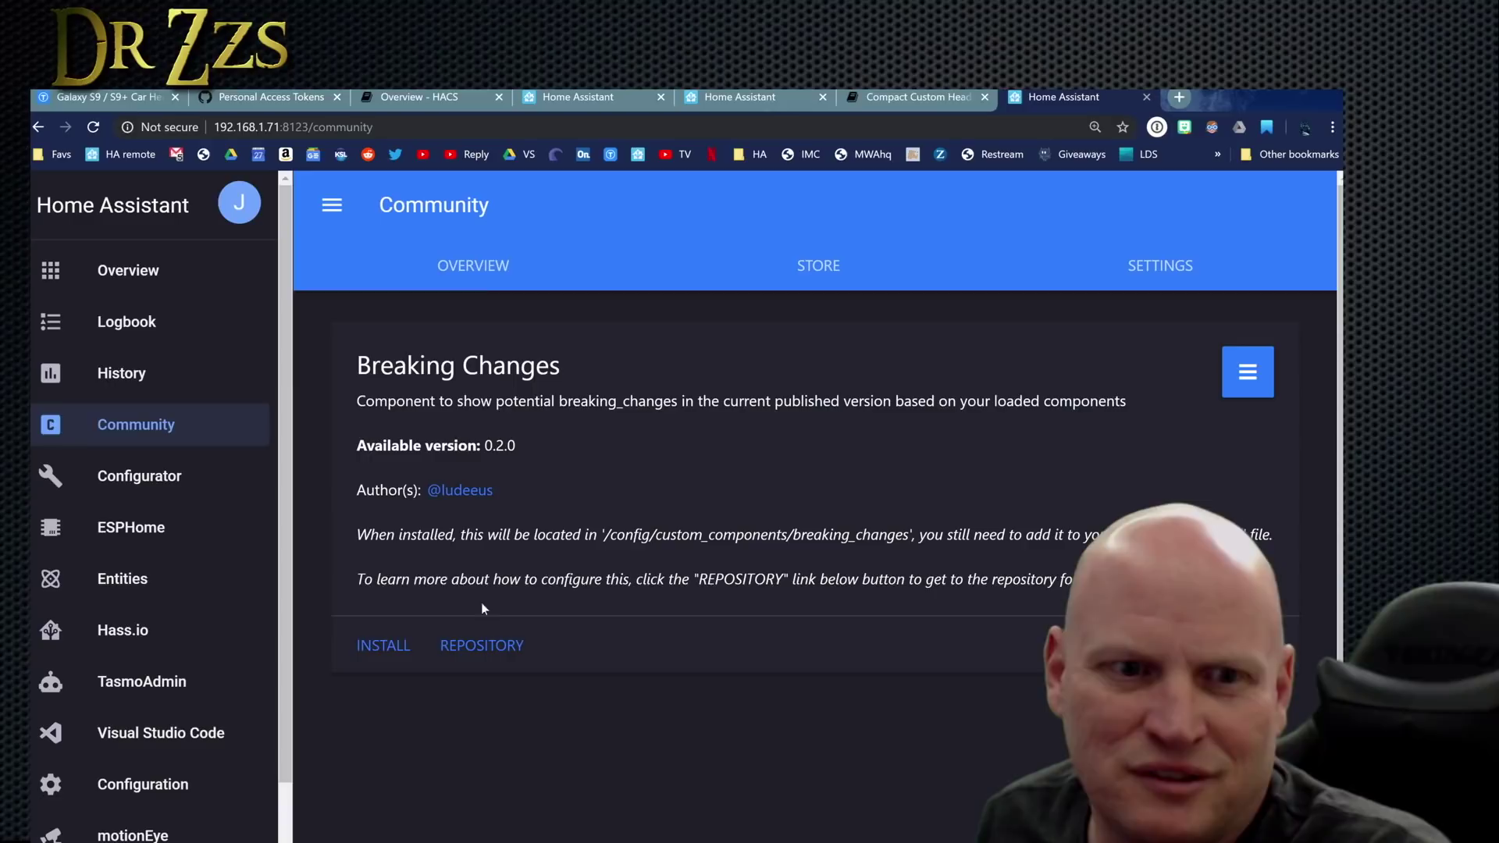
{"action": "left_click", "coordinate": [383, 647]}
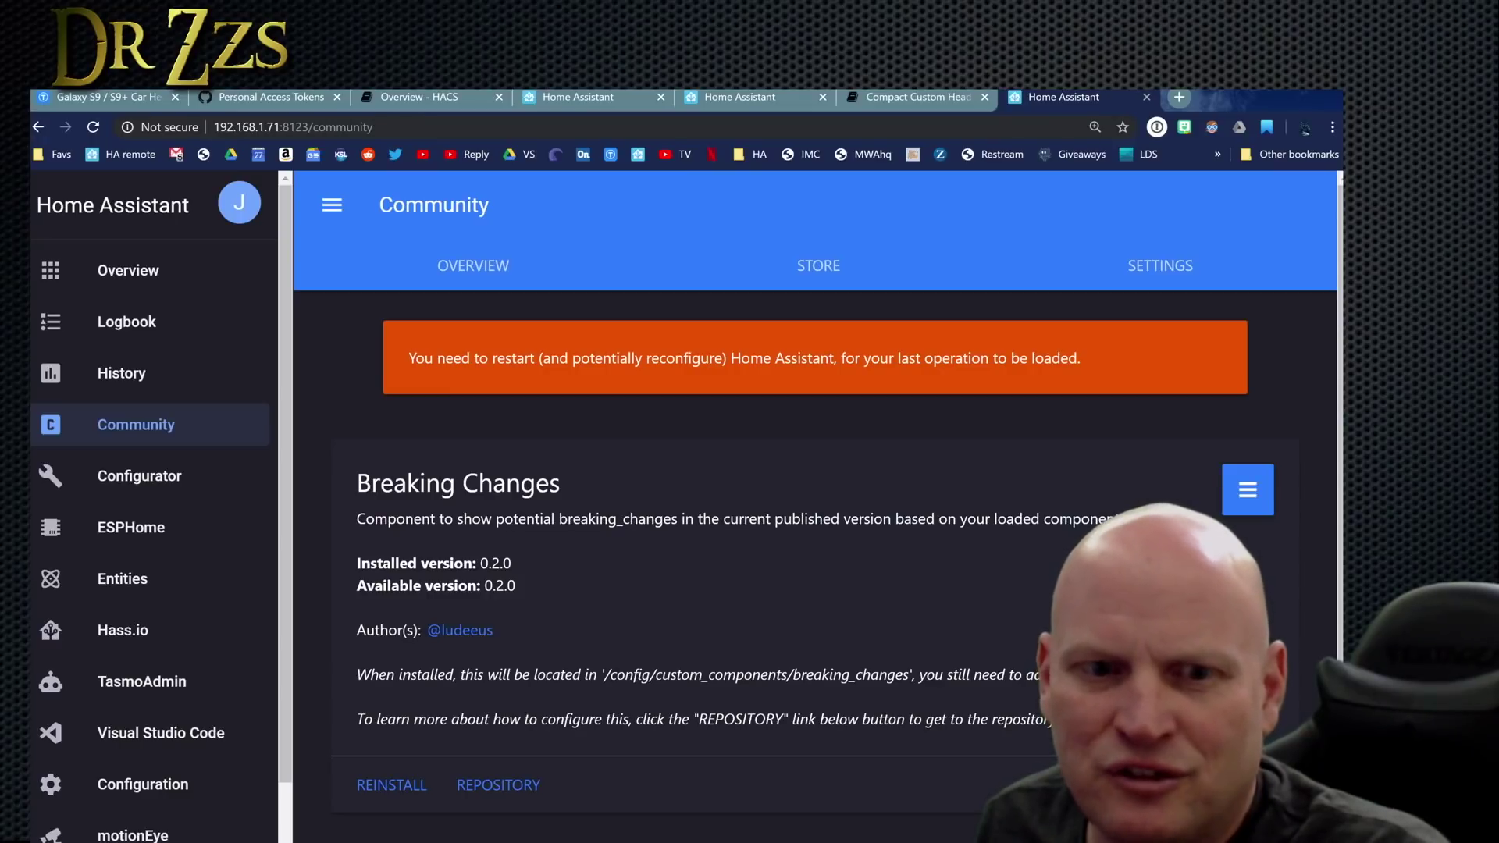
Step: Open the Breaking Changes repository and copy breaking_changes: from its example configuration.yaml
{"action": "left_click", "coordinate": [498, 784]}
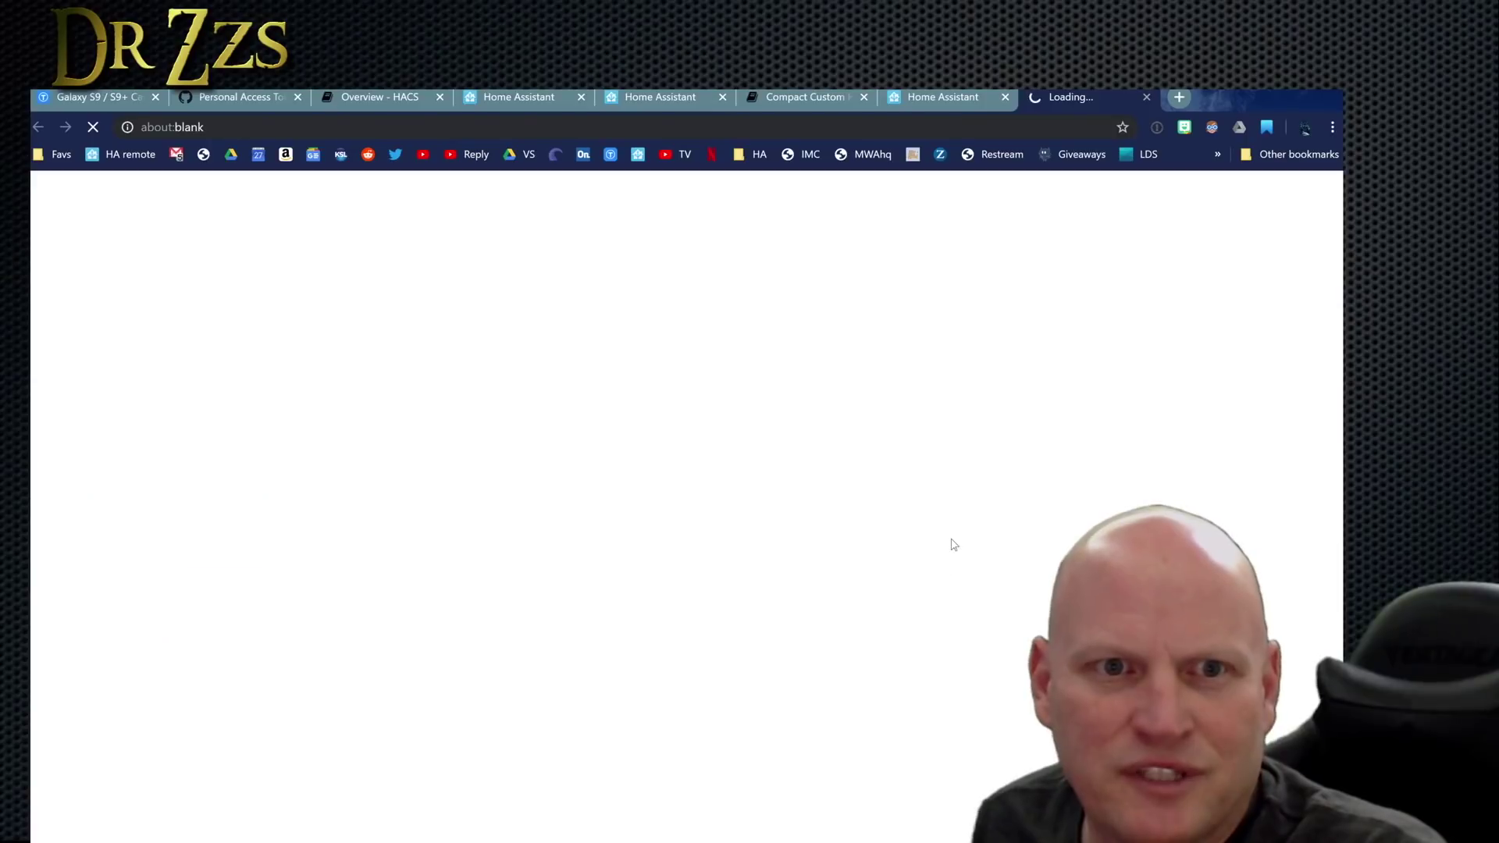
{"action": "scroll", "coordinate": [678, 584], "scroll_direction": "down", "scroll_amount": 4}
{"action": "scroll", "coordinate": [678, 584], "scroll_direction": "down", "scroll_amount": 6}
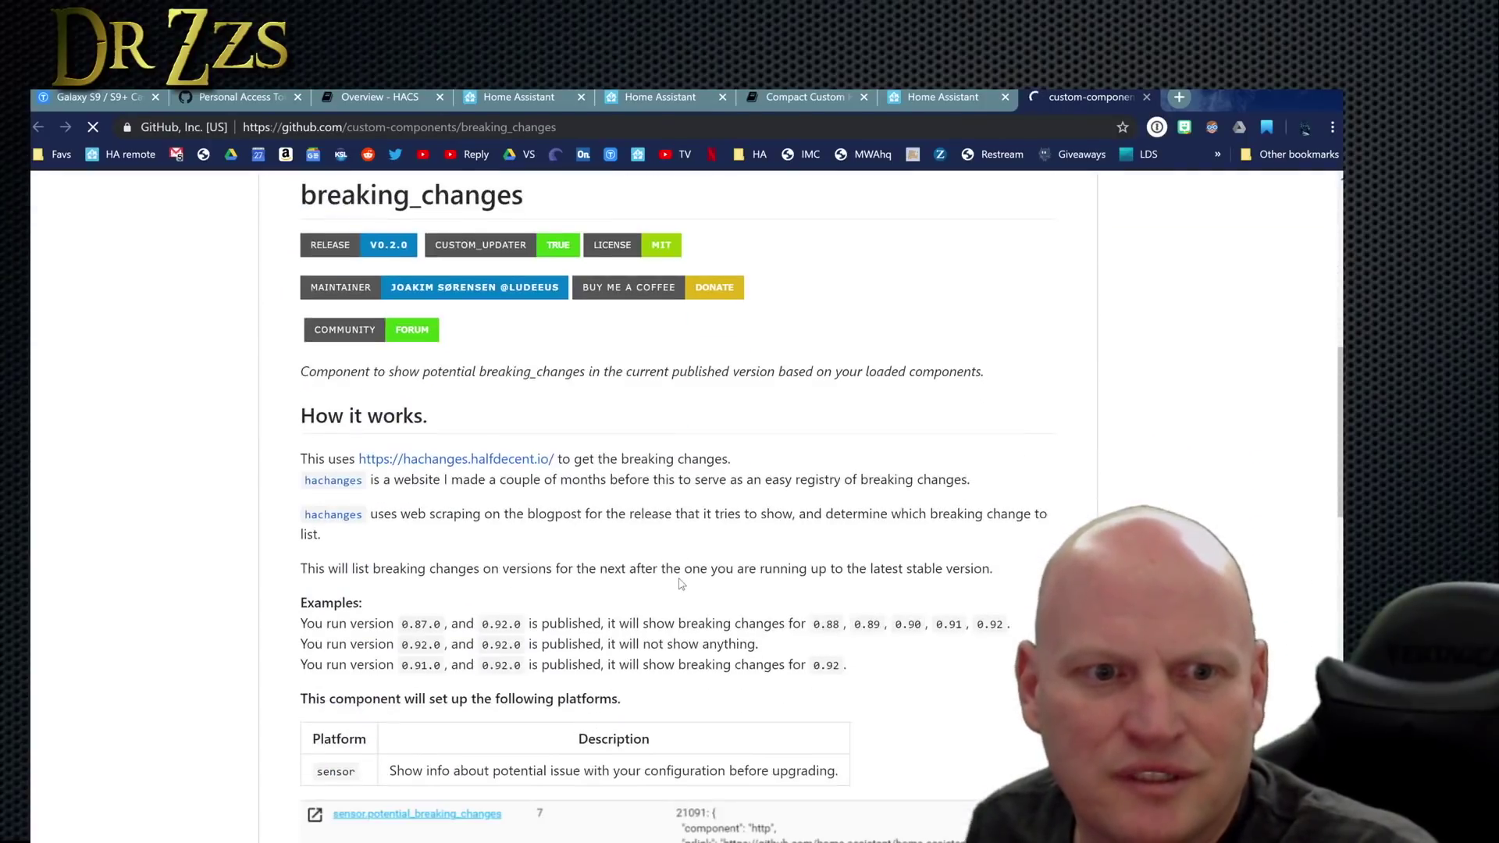
{"action": "scroll", "coordinate": [455, 519], "scroll_direction": "down", "scroll_amount": 10}
{"action": "left_click_drag", "start_coordinate": [437, 511], "coordinate": [306, 514]}
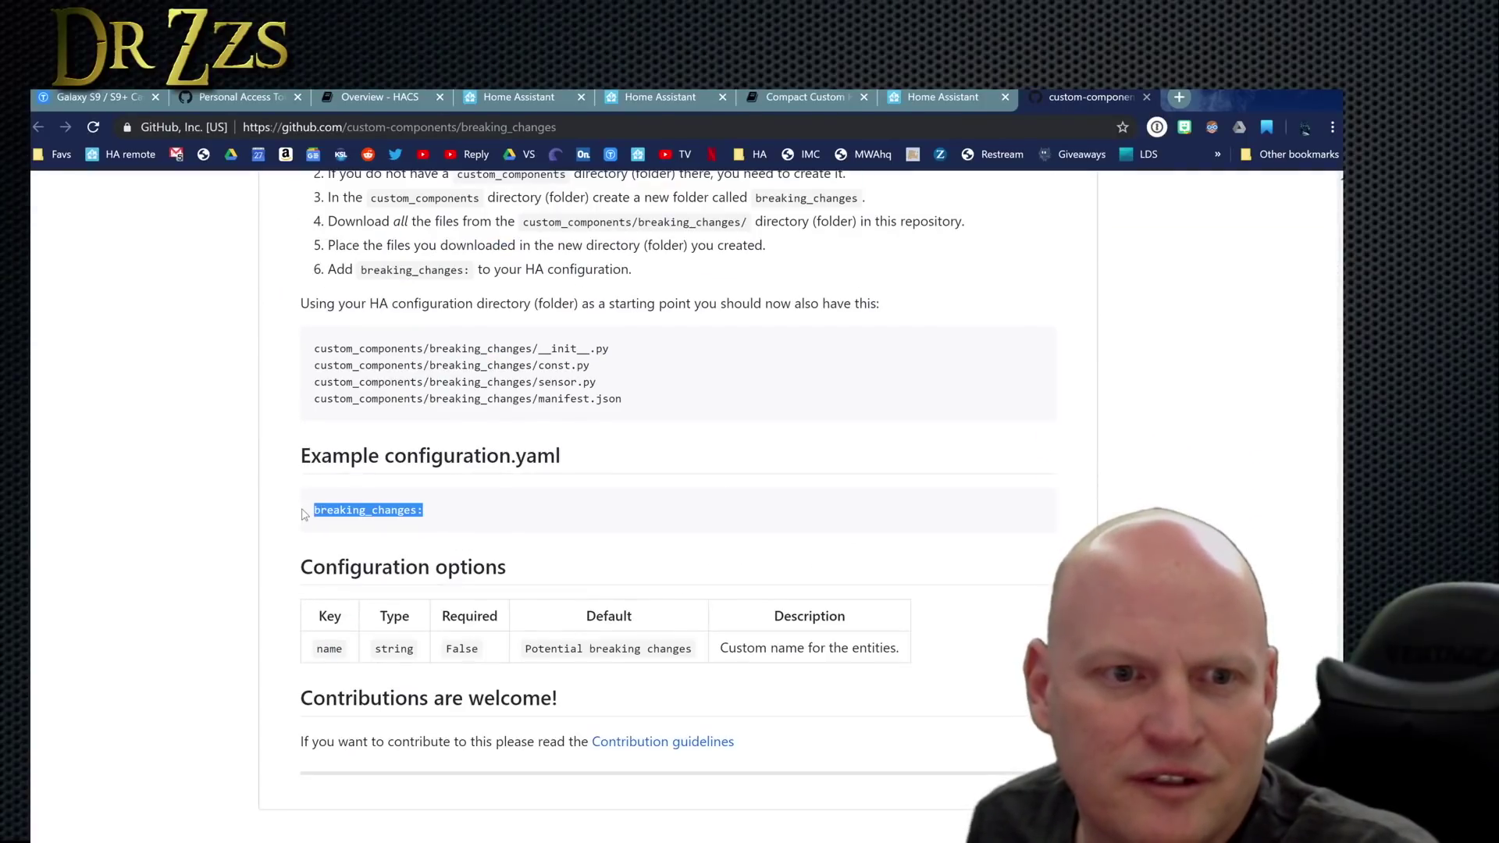
{"action": "right_click", "coordinate": [390, 509]}
{"action": "left_click", "coordinate": [445, 527]}
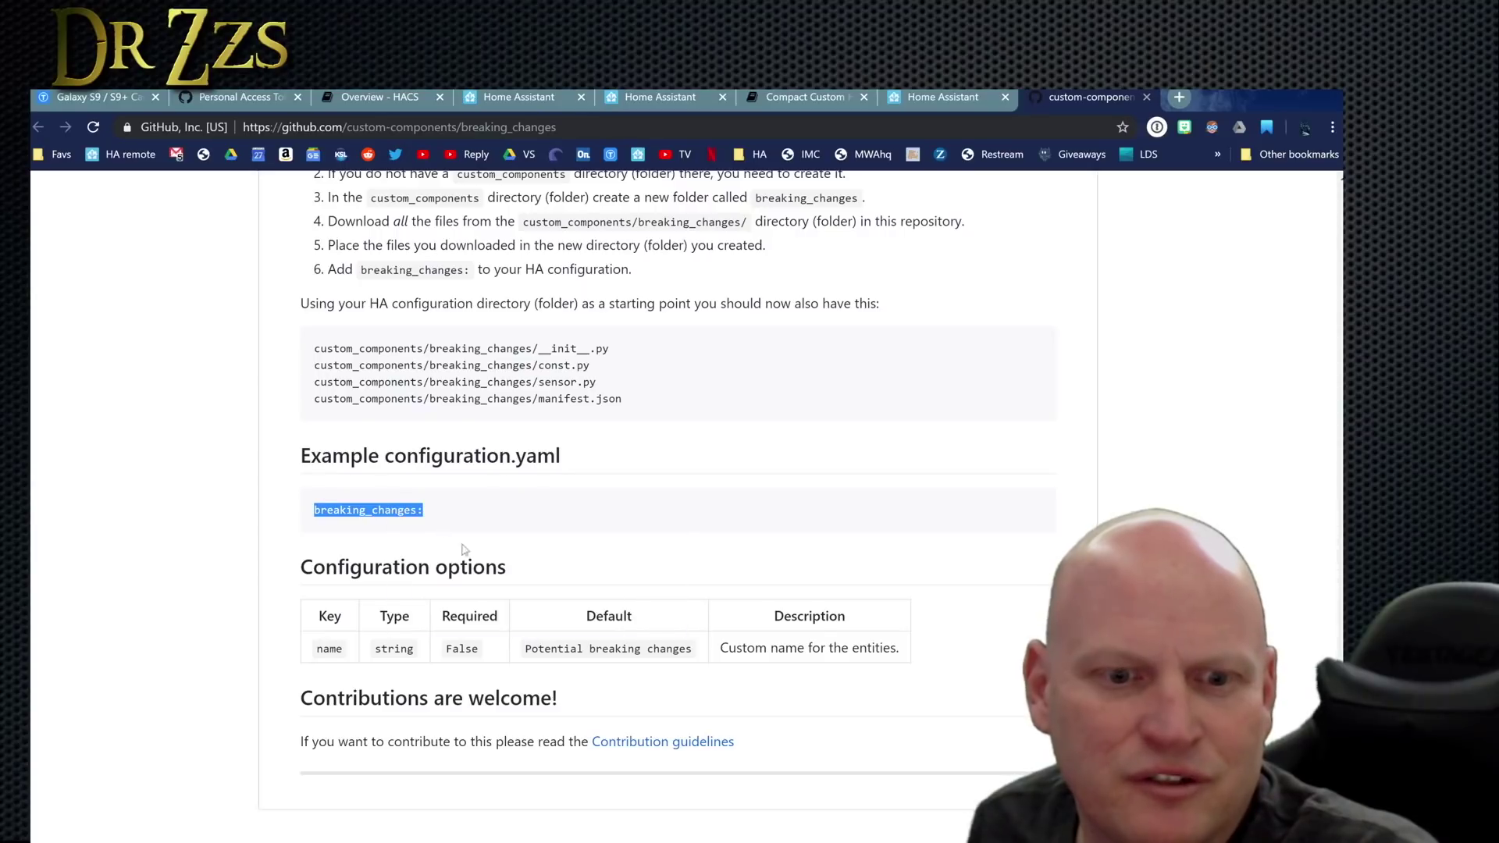
Step: Switch to Visual Studio Code and add breaking_changes: on an unindented line below the hacs block in configuration.yaml
{"action": "key", "text": "alt+Tab"}
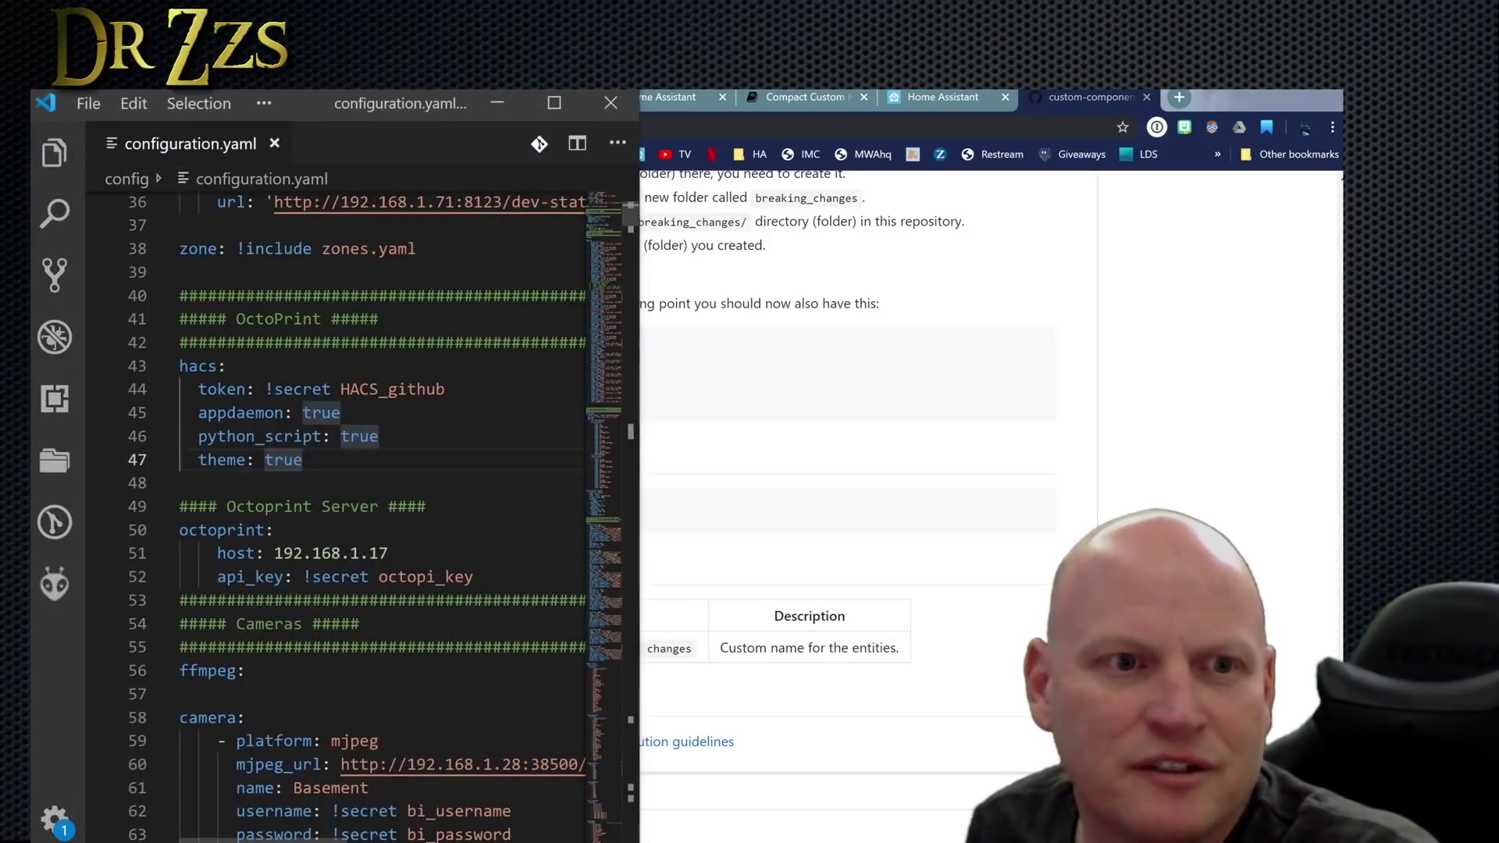
{"action": "left_click", "coordinate": [190, 482]}
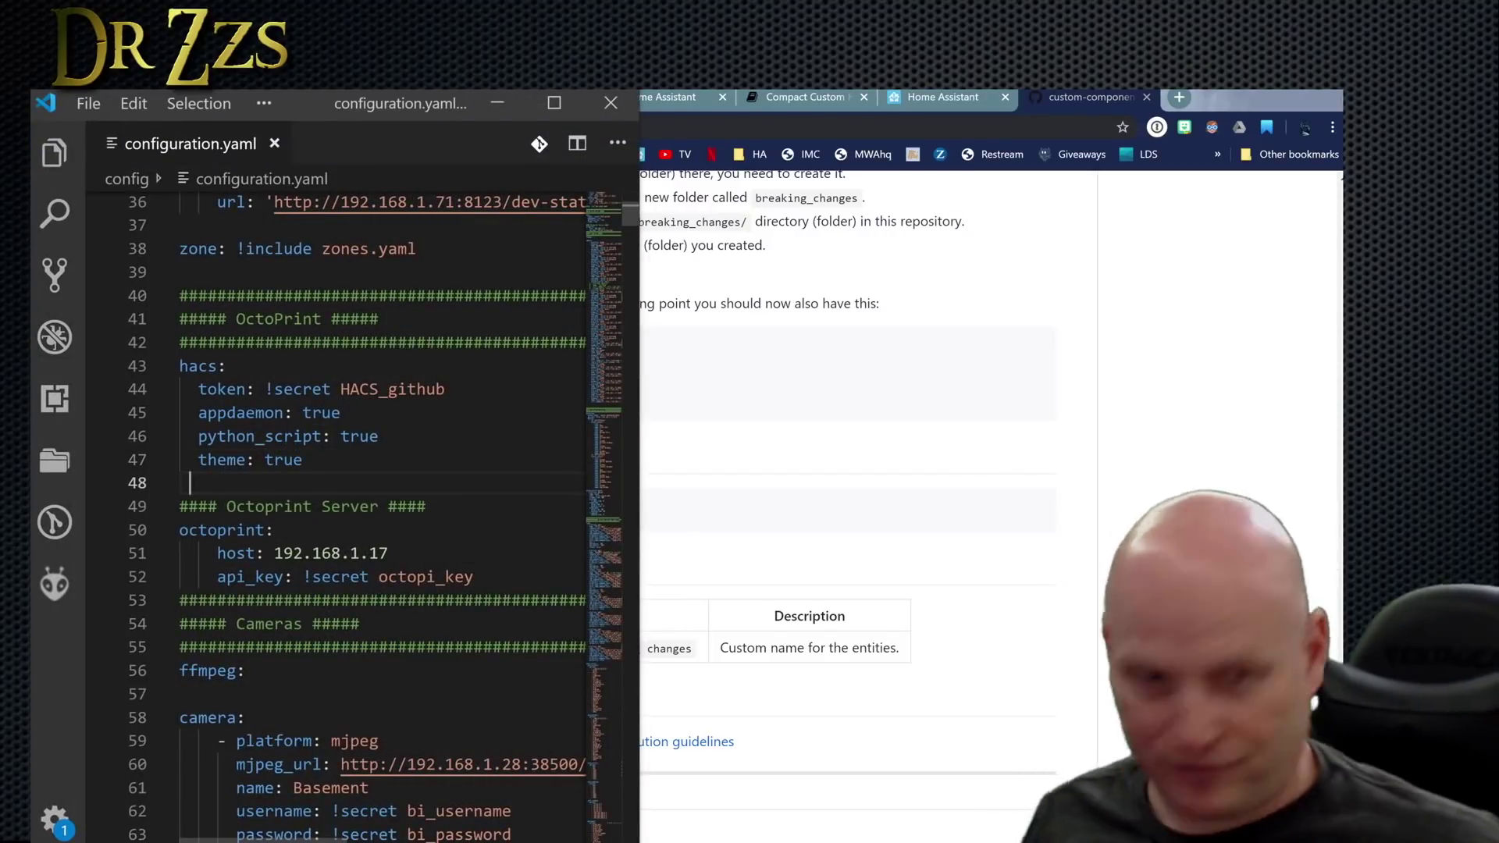
{"action": "key", "text": "ctrl+v"}
{"action": "key", "text": "Return"}
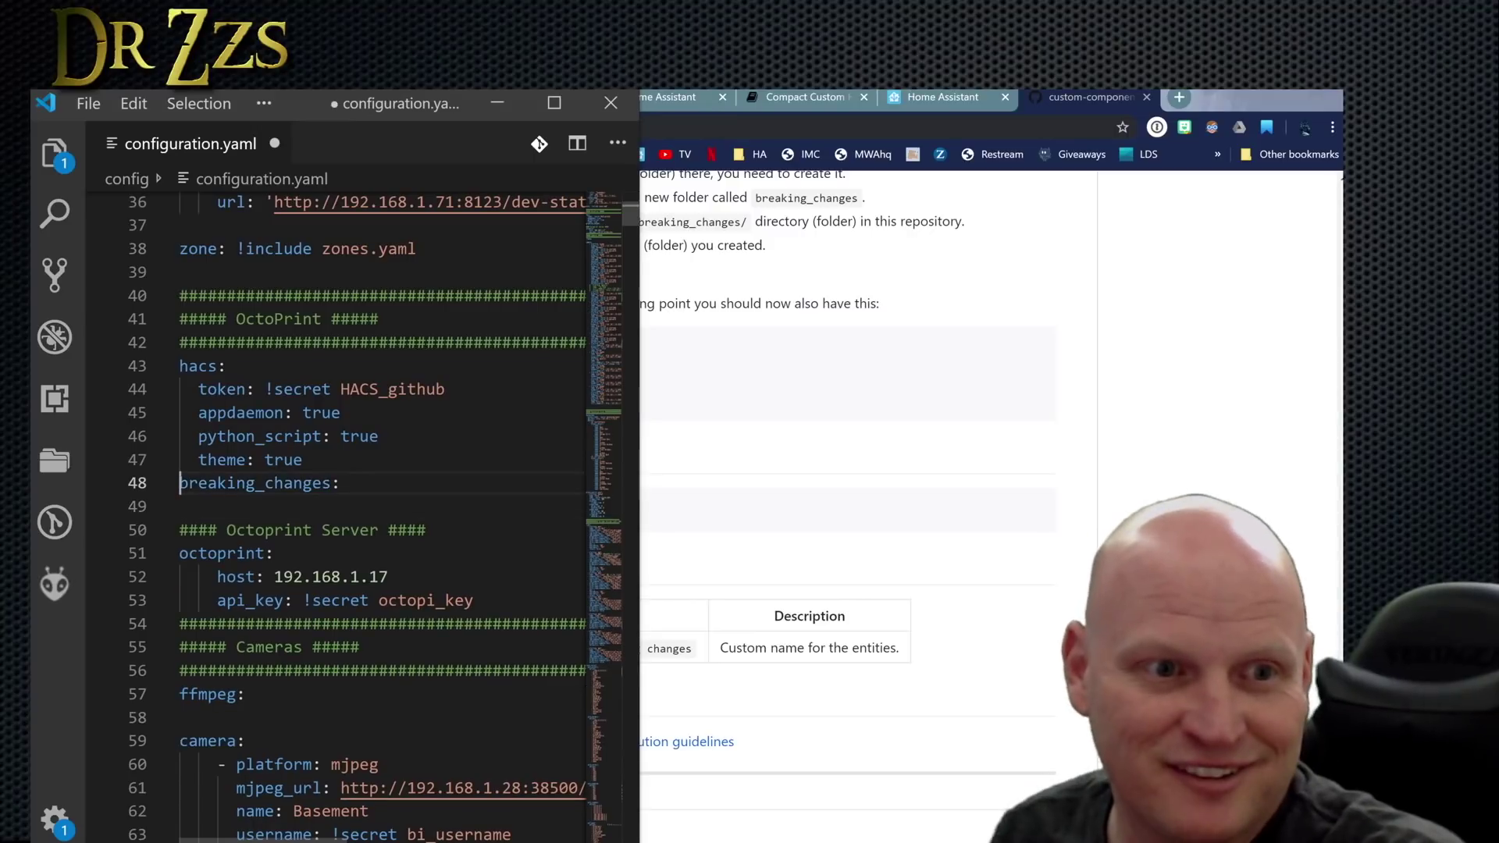
Step: Open Programmable Thermostat from the Community store and examine its repository's install and setup instructions
{"action": "left_click", "coordinate": [942, 97]}
{"action": "left_click", "coordinate": [819, 266]}
{"action": "scroll", "coordinate": [771, 644], "scroll_direction": "down", "scroll_amount": 1}
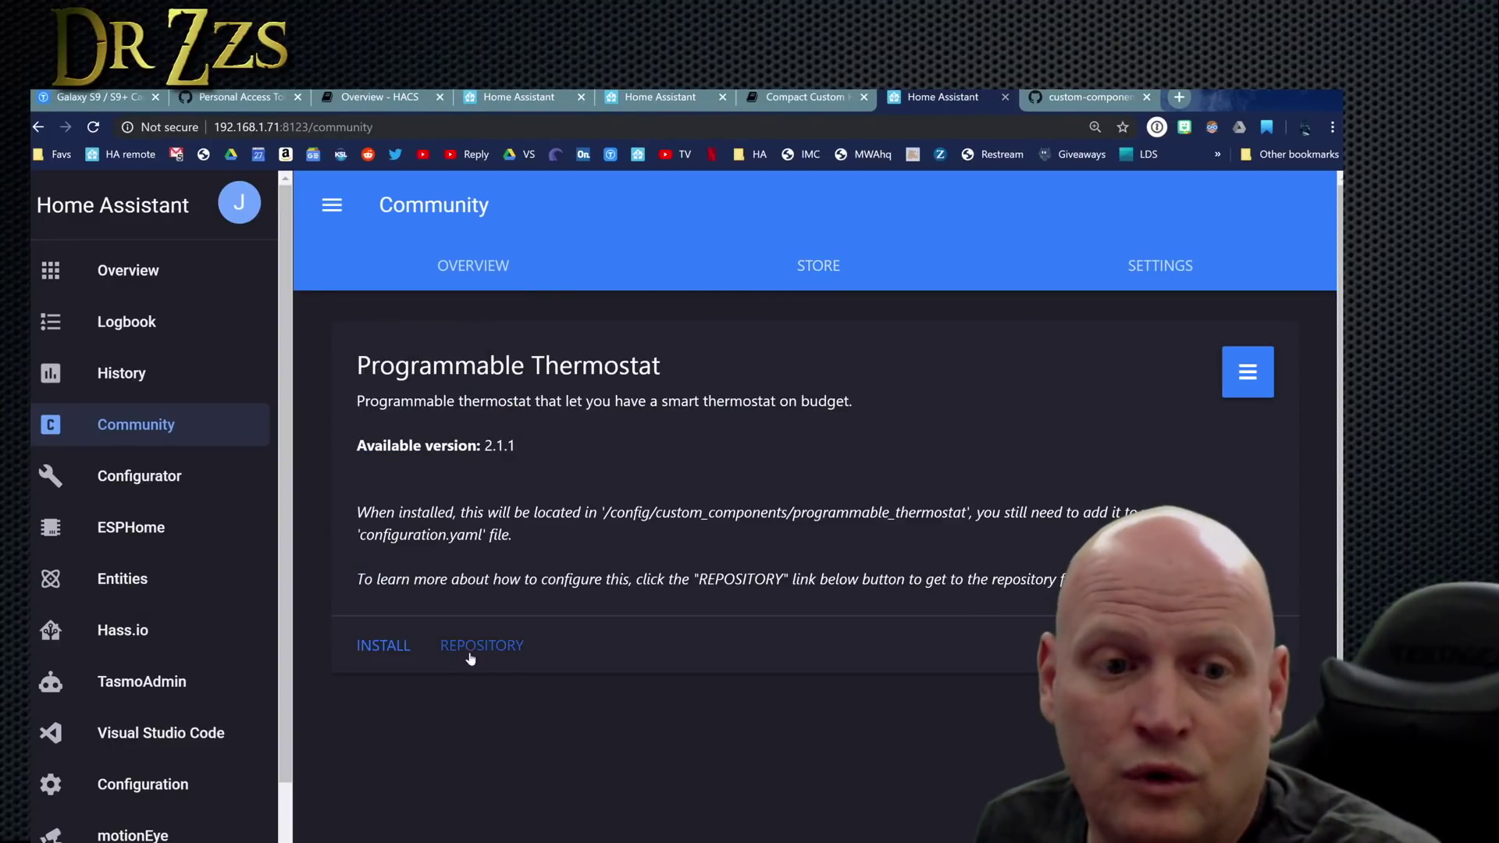
{"action": "left_click", "coordinate": [472, 650]}
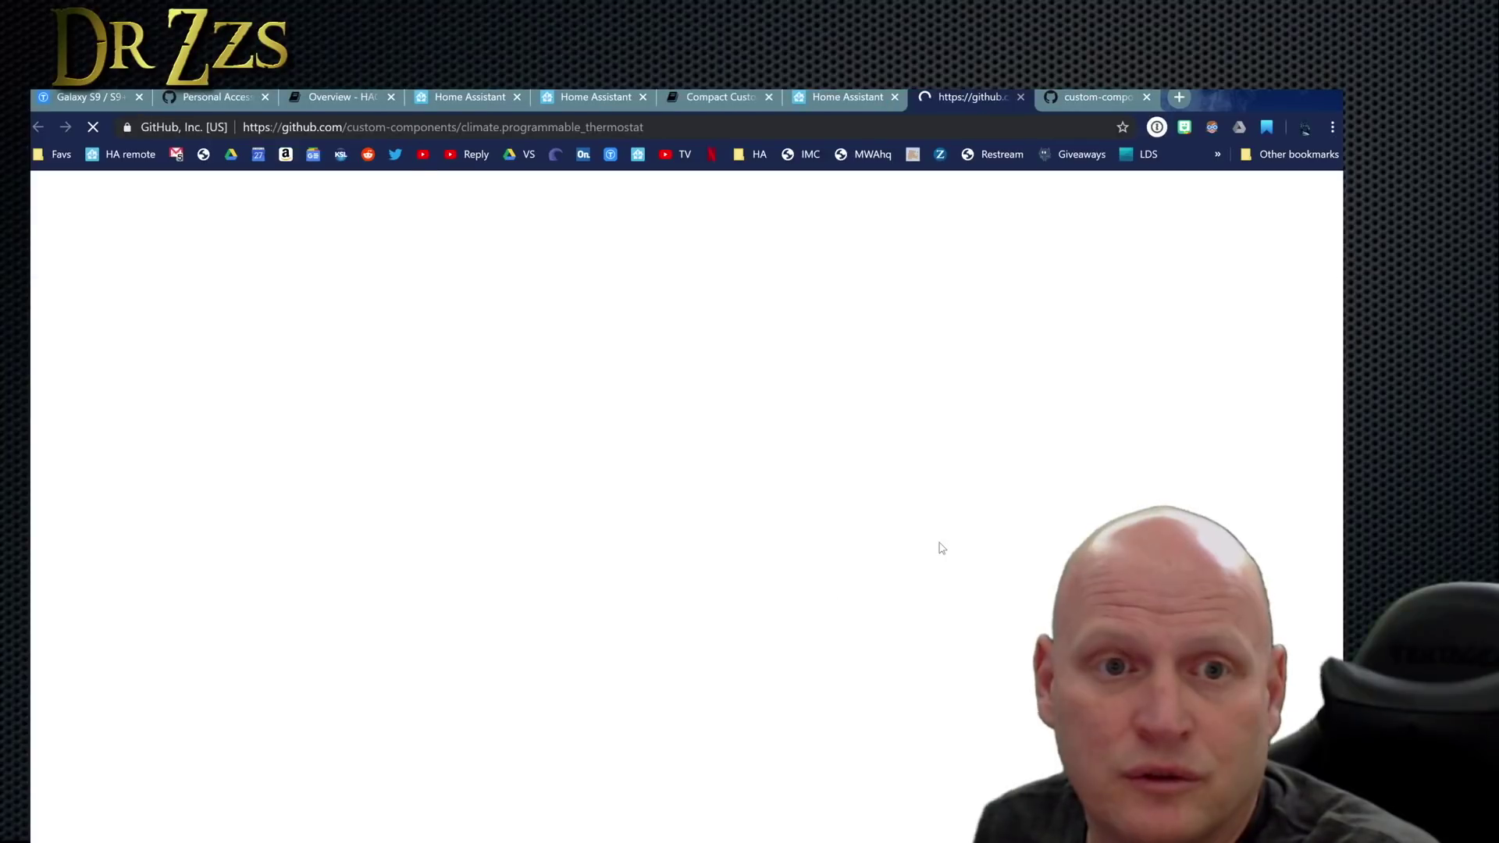
{"action": "scroll", "coordinate": [941, 541], "scroll_direction": "down", "scroll_amount": 5}
{"action": "scroll", "coordinate": [941, 541], "scroll_direction": "down", "scroll_amount": 2}
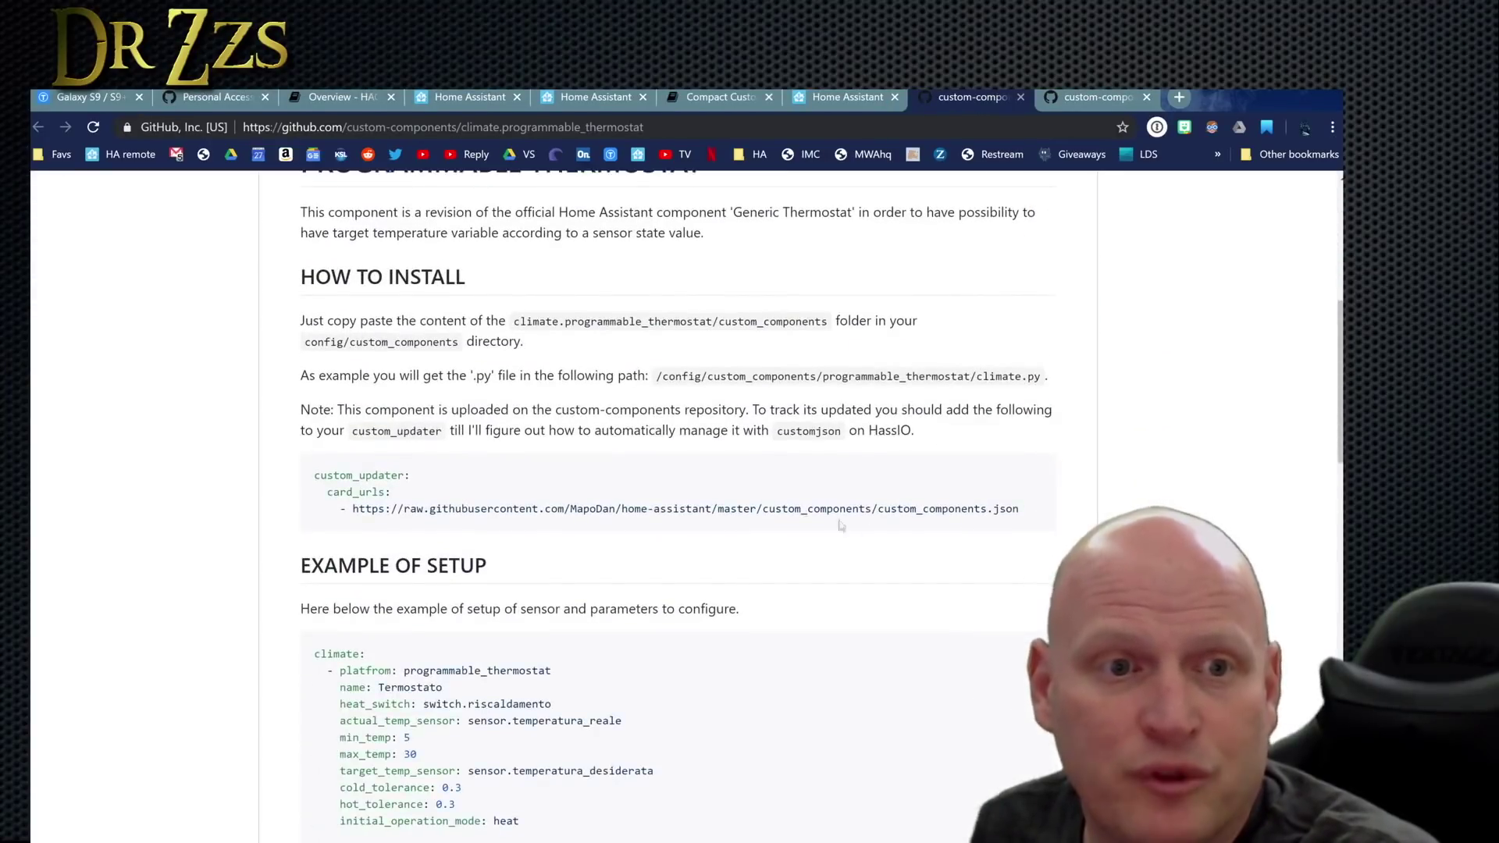
{"action": "scroll", "coordinate": [663, 515], "scroll_direction": "down", "scroll_amount": 1}
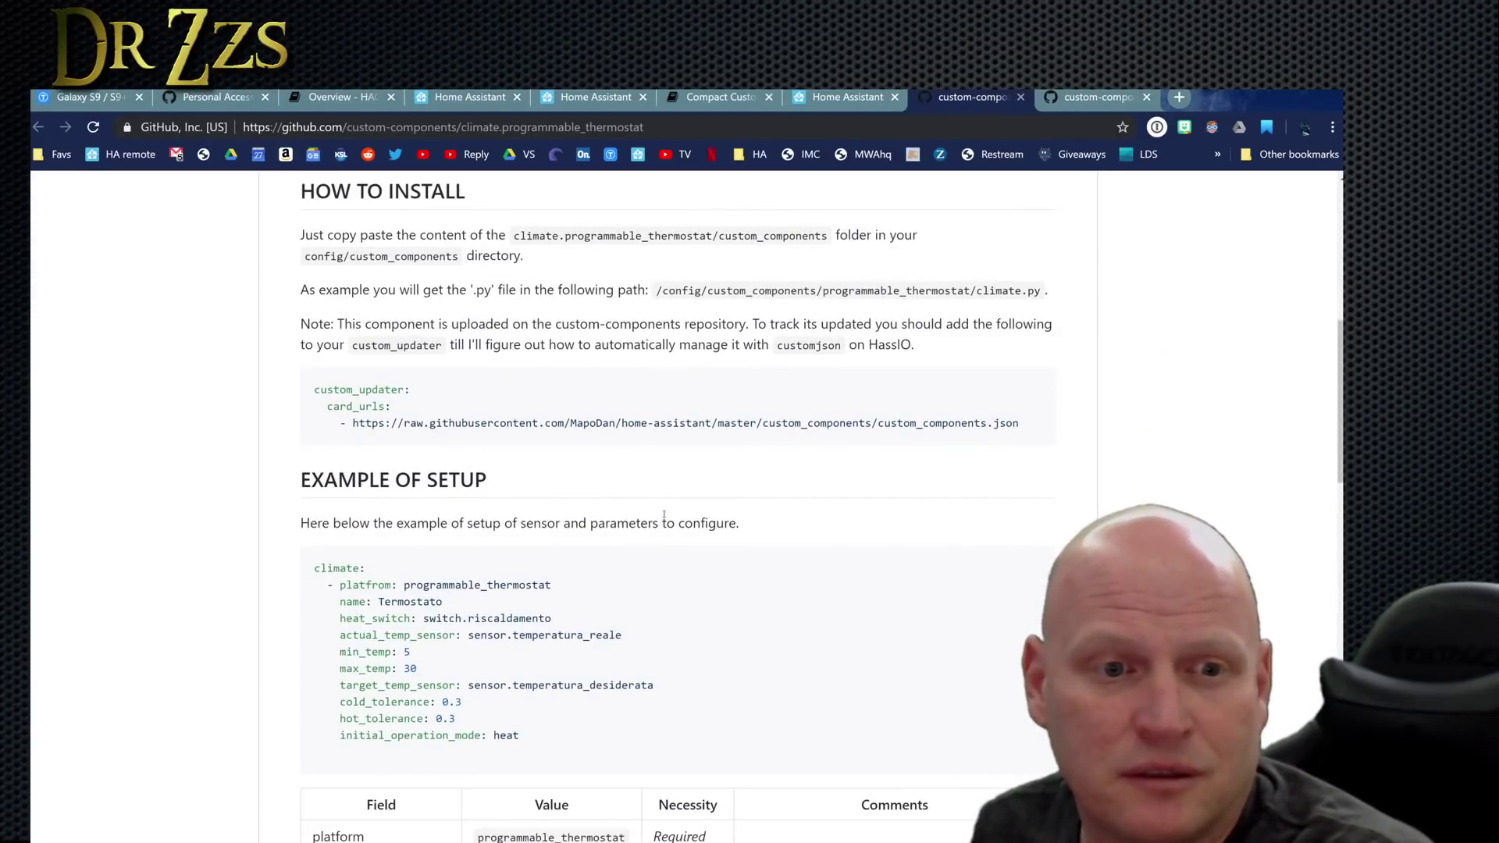
{"action": "scroll", "coordinate": [859, 672], "scroll_direction": "down", "scroll_amount": 15}
{"action": "scroll", "coordinate": [925, 535], "scroll_direction": "up", "scroll_amount": 20}
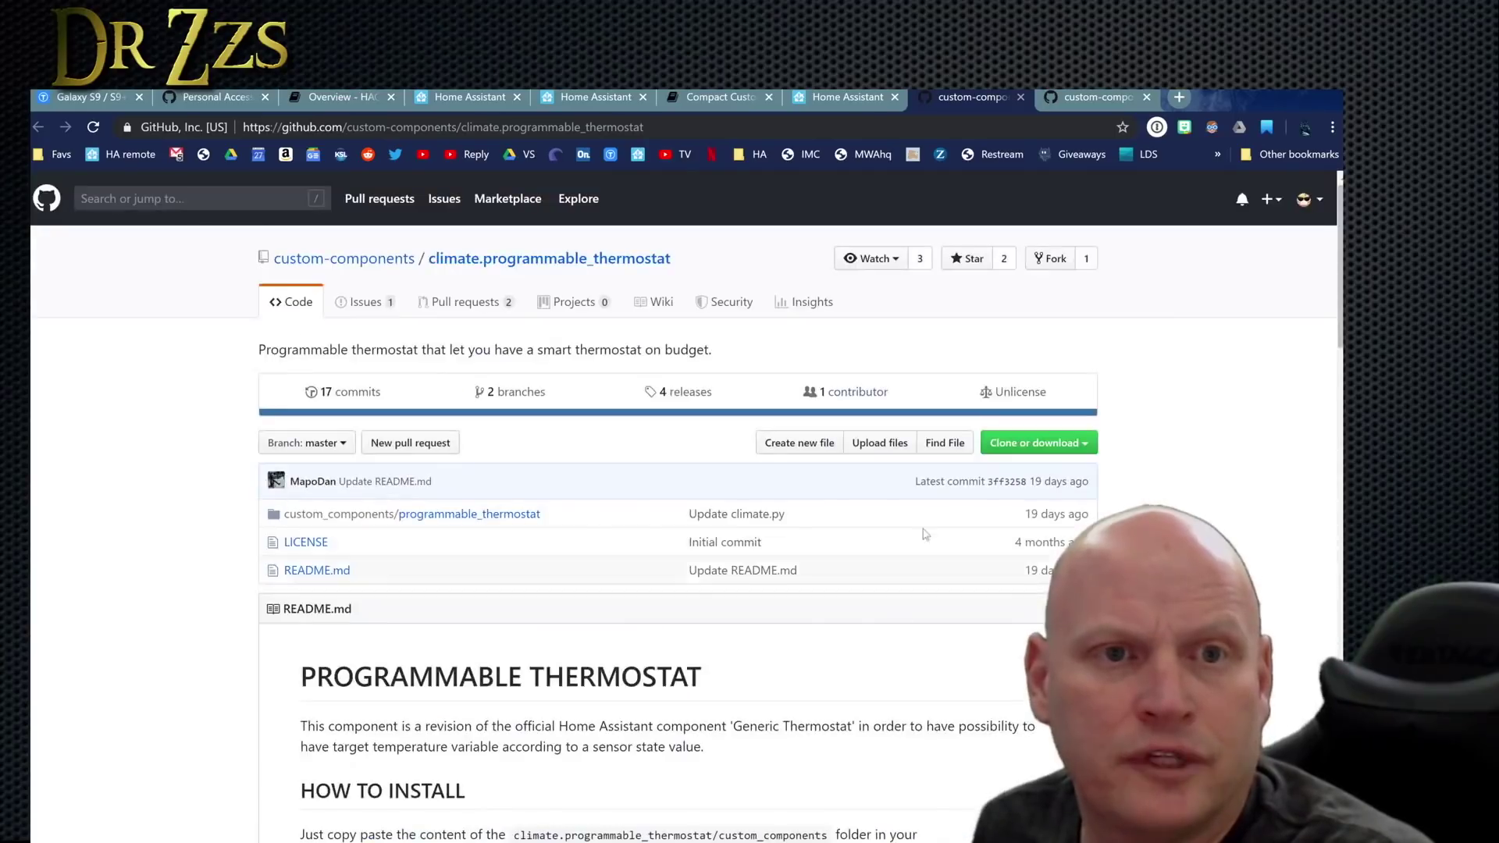
Step: Install Programmable Thermostat from its Community page and browse the store's remaining integrations down to the plugins
{"action": "left_click", "coordinate": [847, 97]}
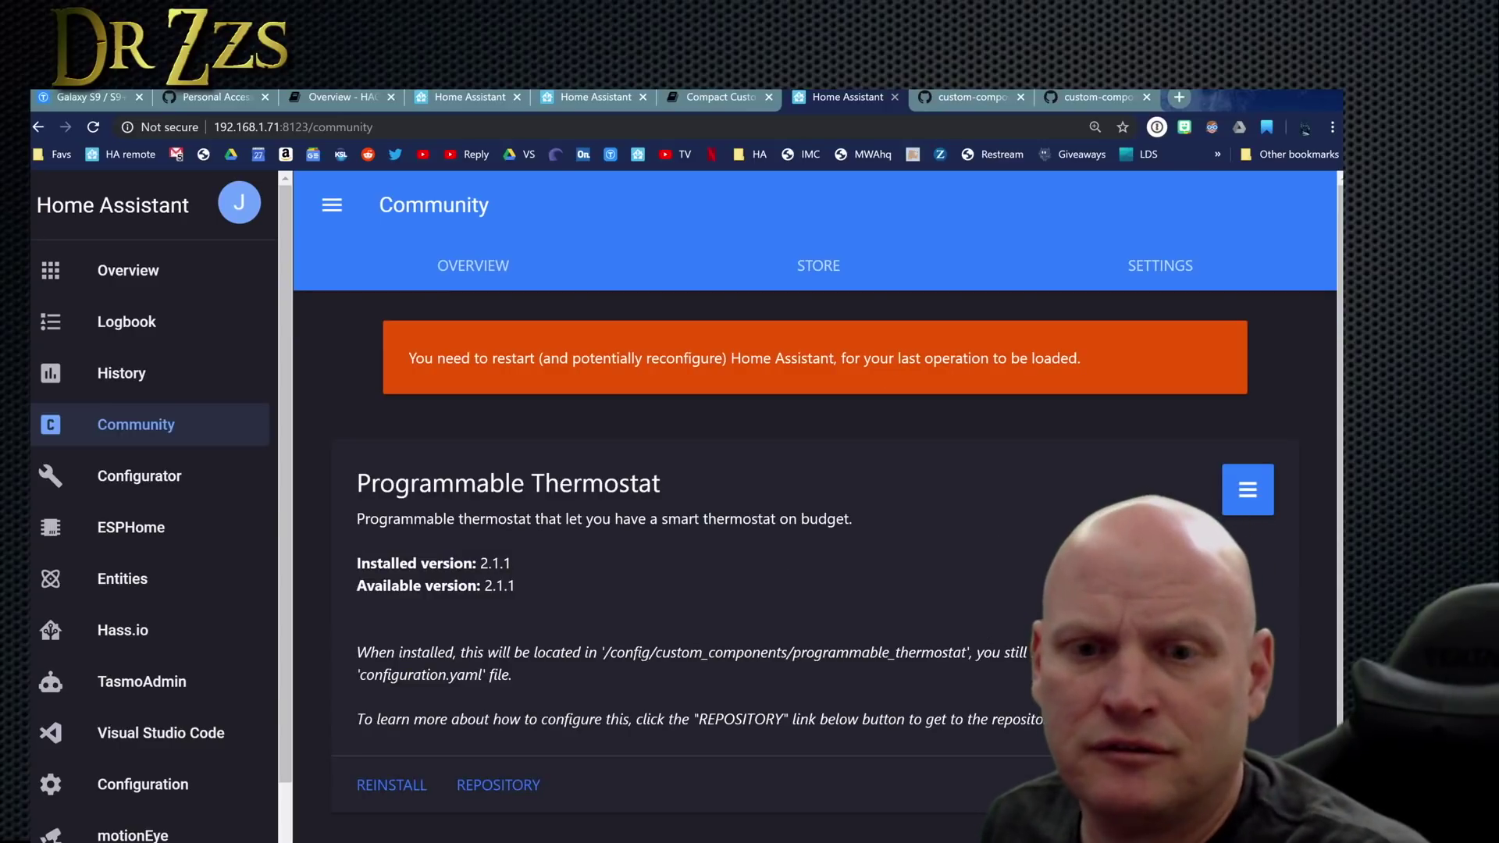
{"action": "key", "text": "alt+Left"}
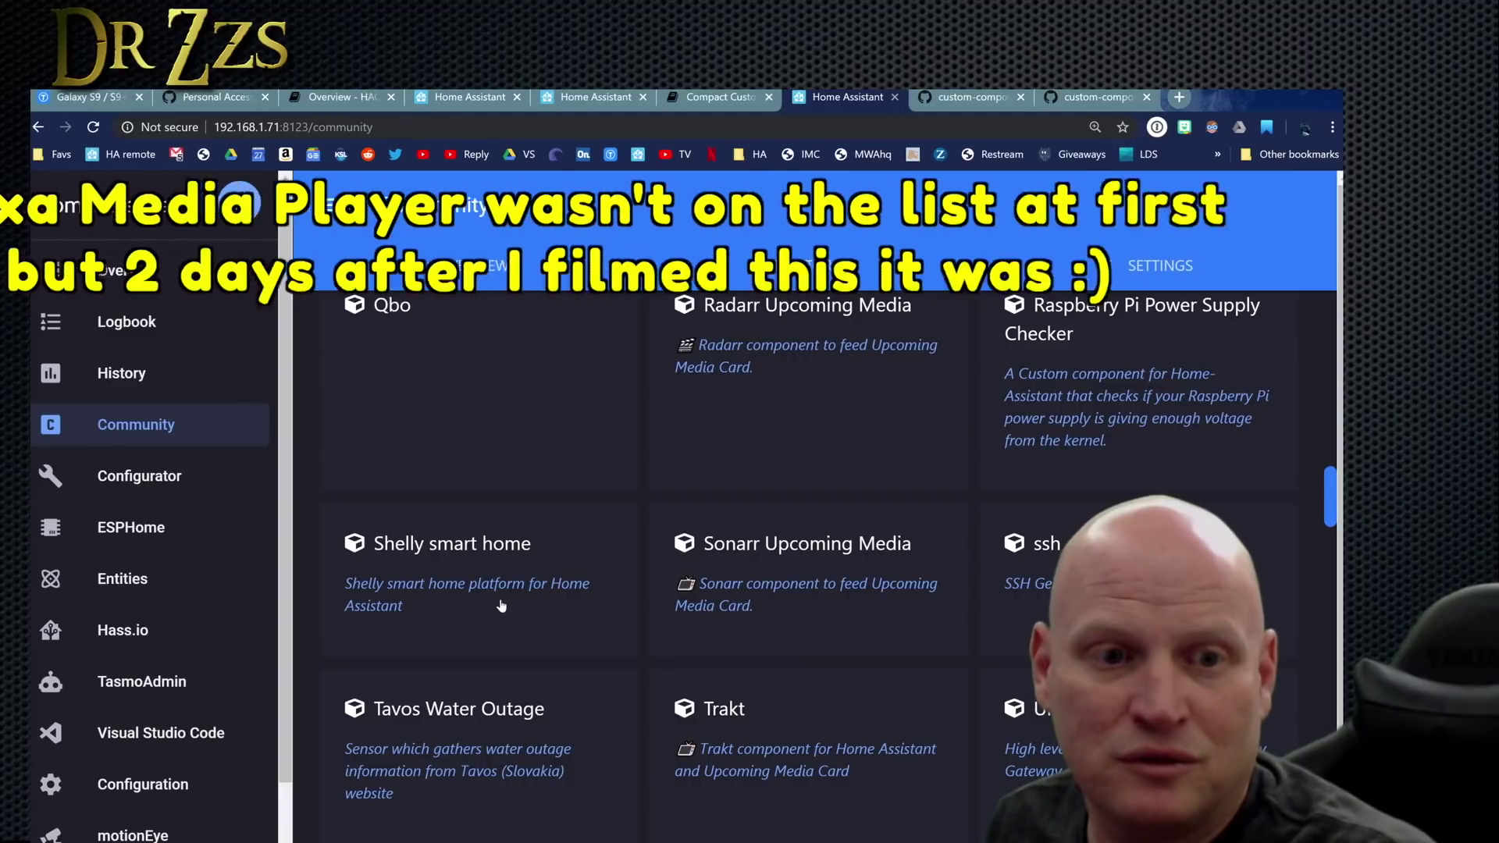
{"action": "scroll", "coordinate": [501, 605], "scroll_direction": "down", "scroll_amount": 4}
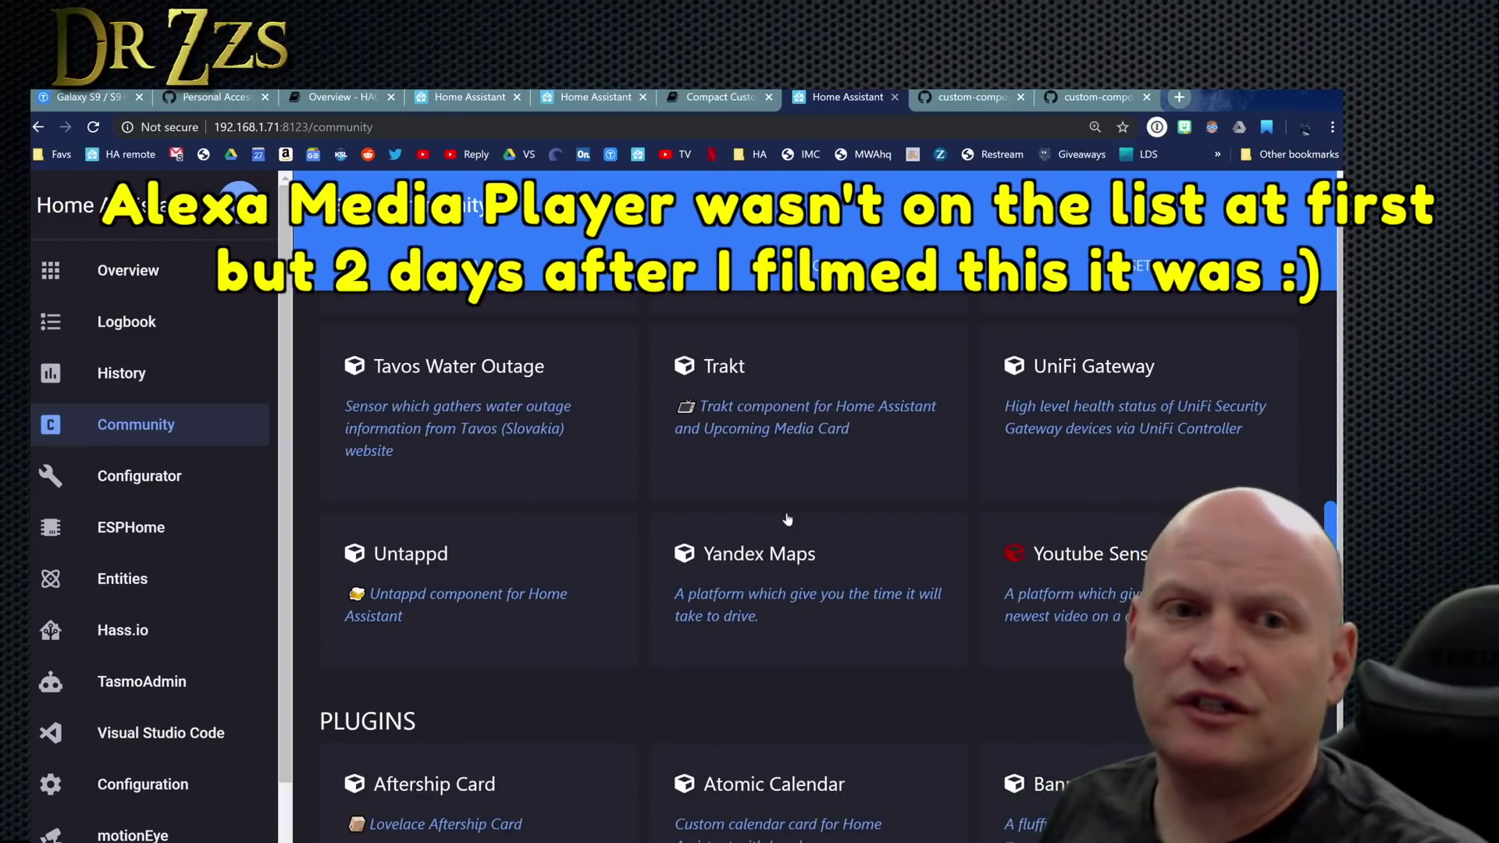
Step: Run a validation check of the Home Assistant configuration from the General configuration page
{"action": "scroll", "coordinate": [787, 520], "scroll_direction": "up", "scroll_amount": 8}
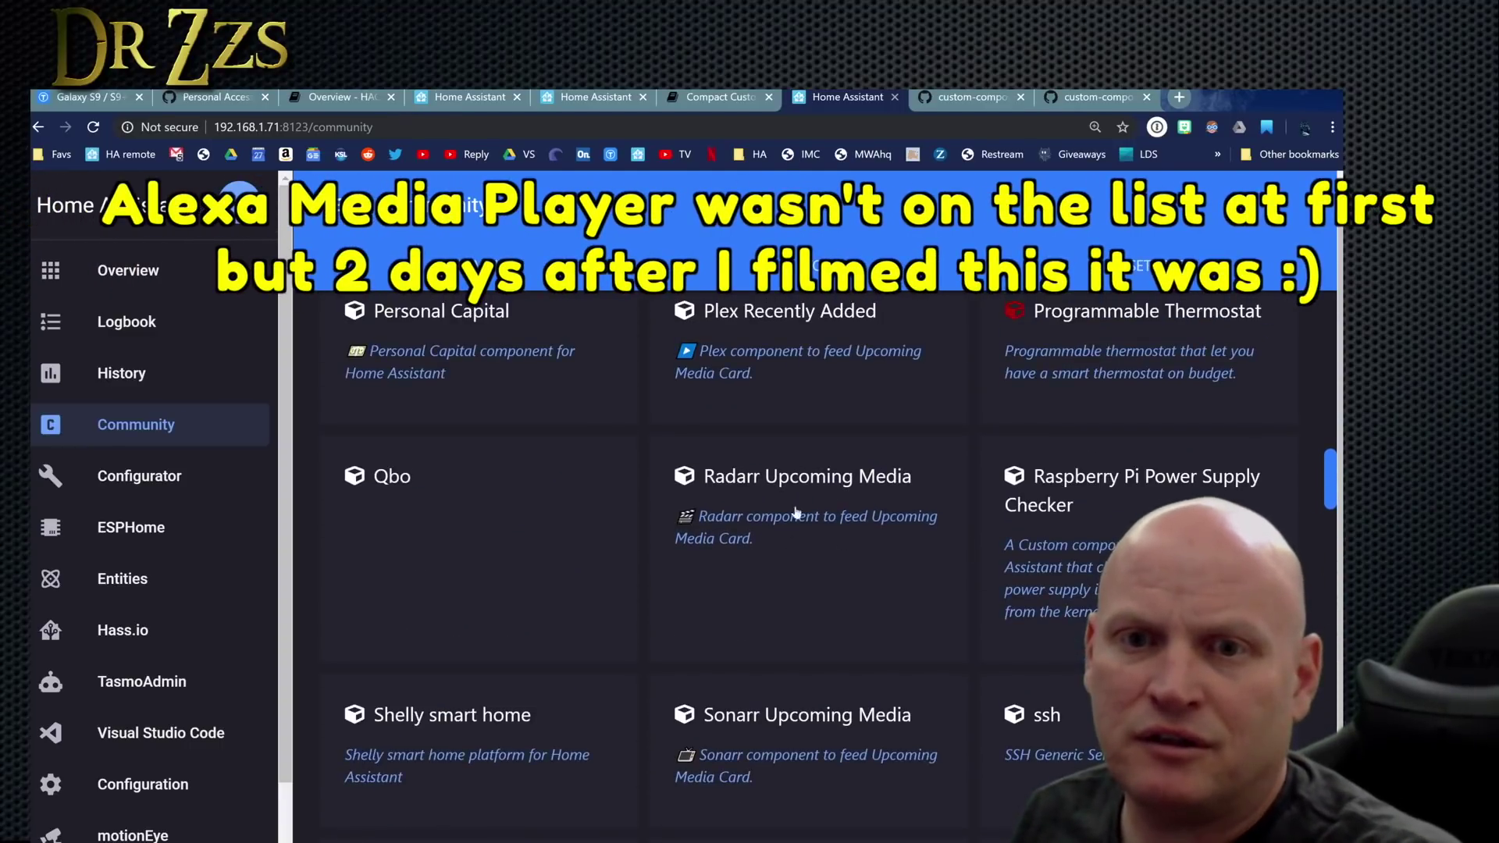
{"action": "scroll", "coordinate": [787, 618], "scroll_direction": "up", "scroll_amount": 10}
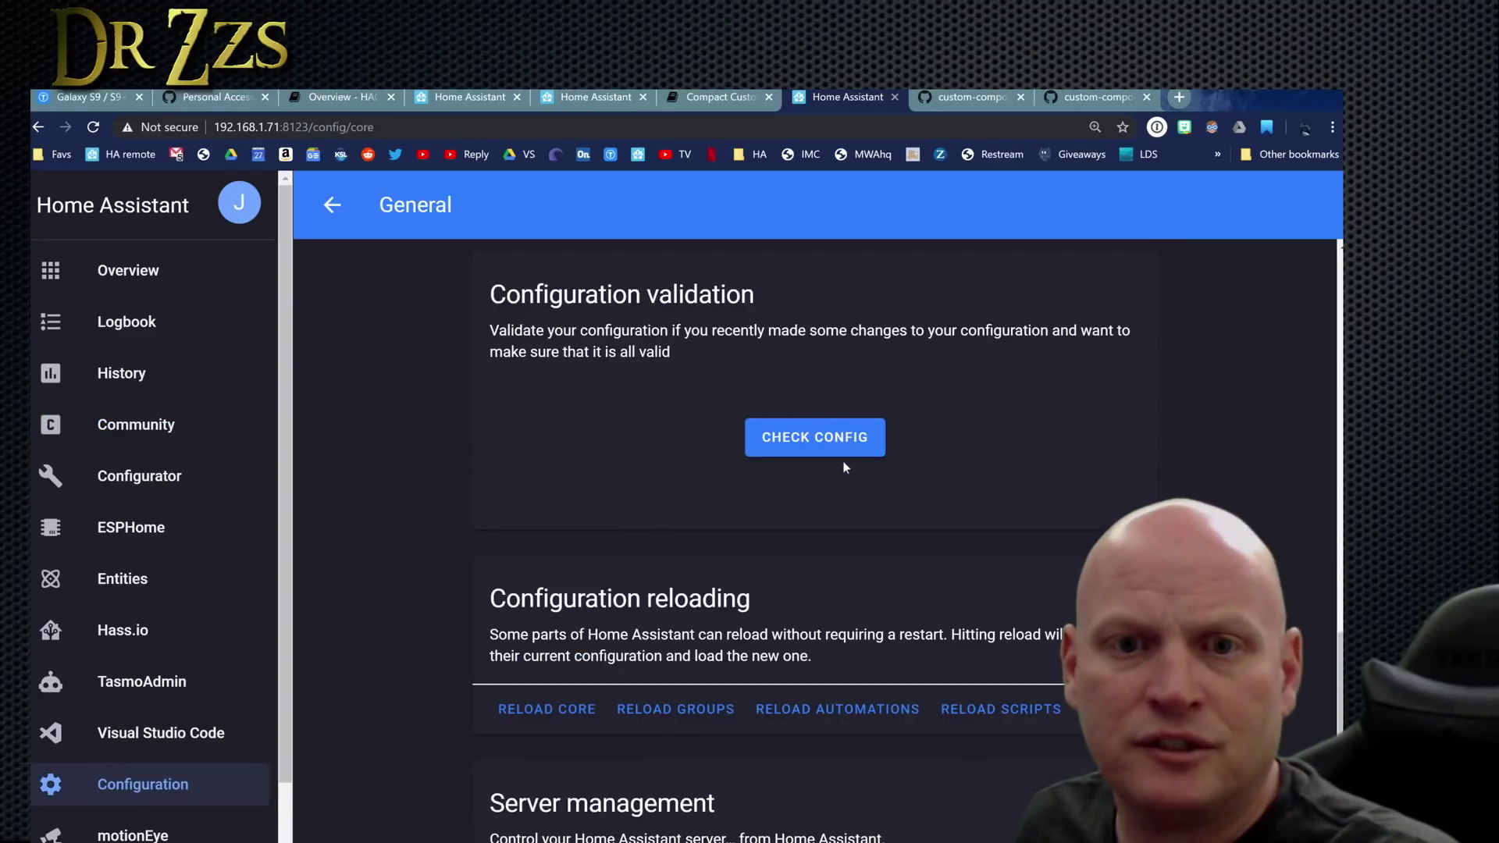
{"action": "left_click", "coordinate": [839, 467]}
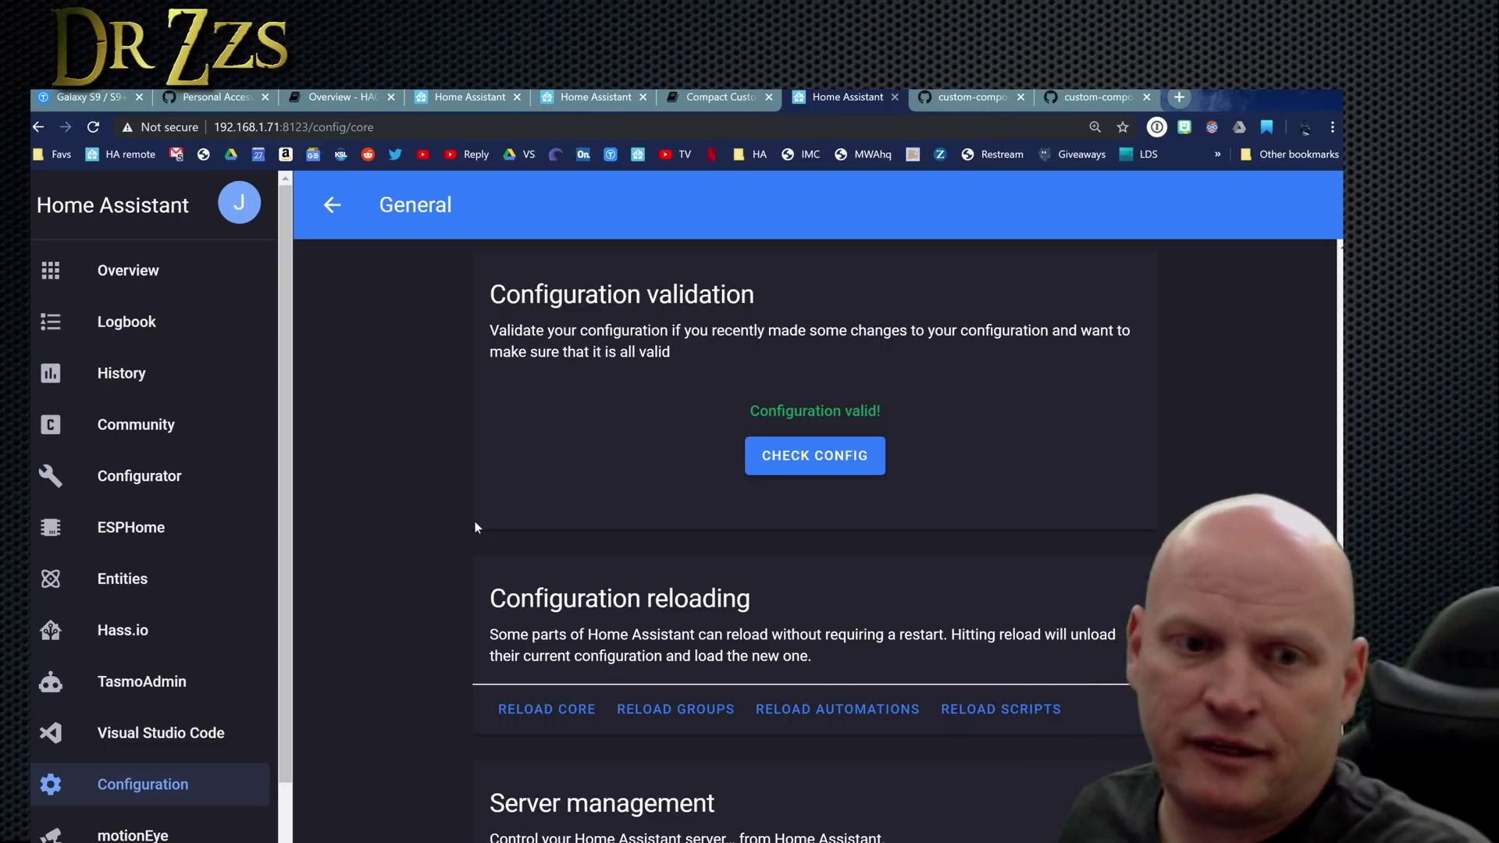
{"action": "scroll", "coordinate": [381, 721], "scroll_direction": "down", "scroll_amount": 1}
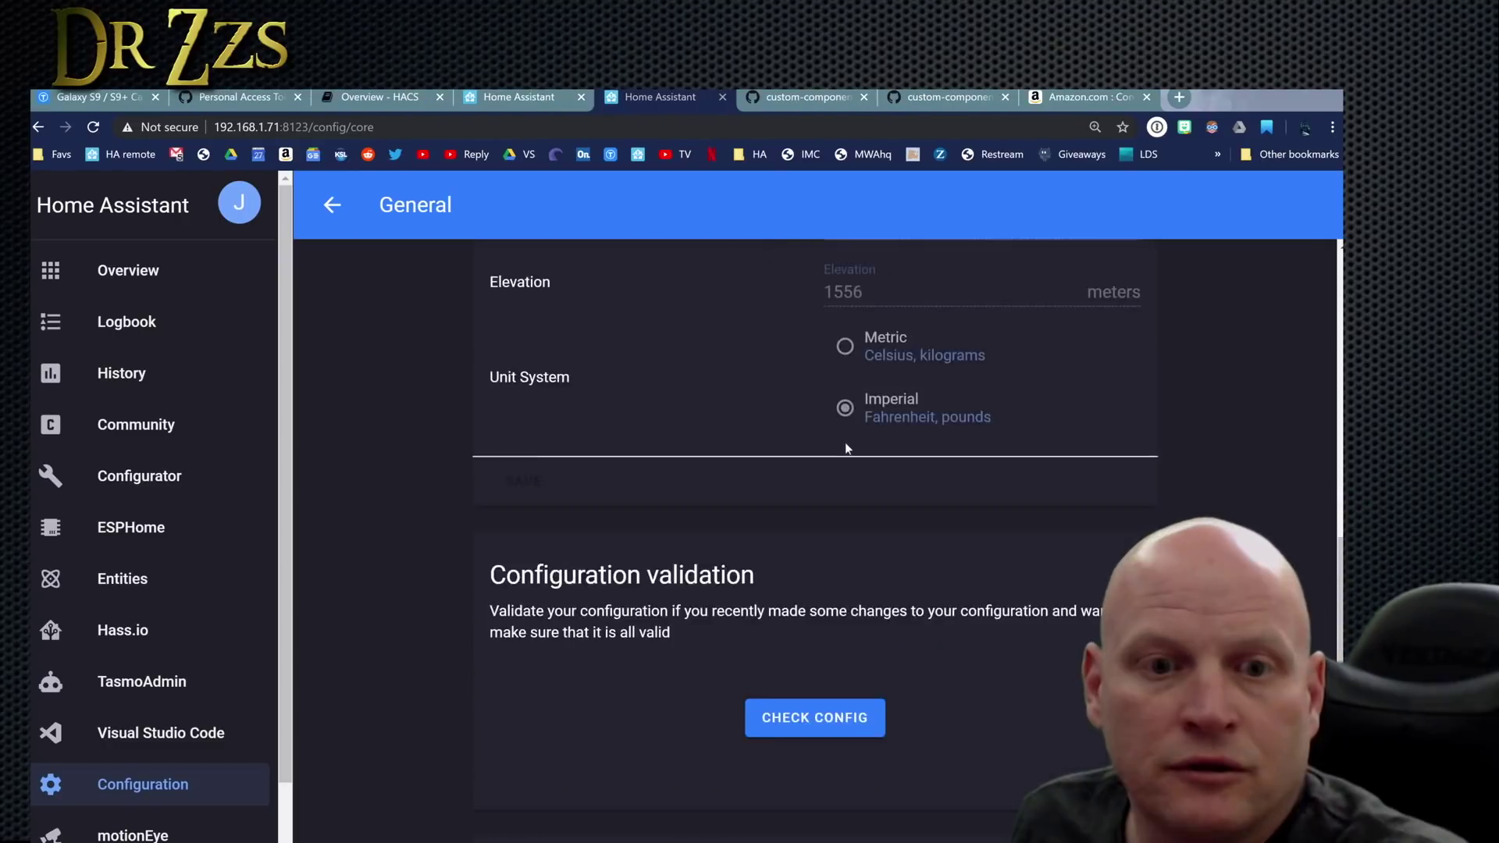
{"action": "scroll", "coordinate": [694, 442], "scroll_direction": "down", "scroll_amount": 4}
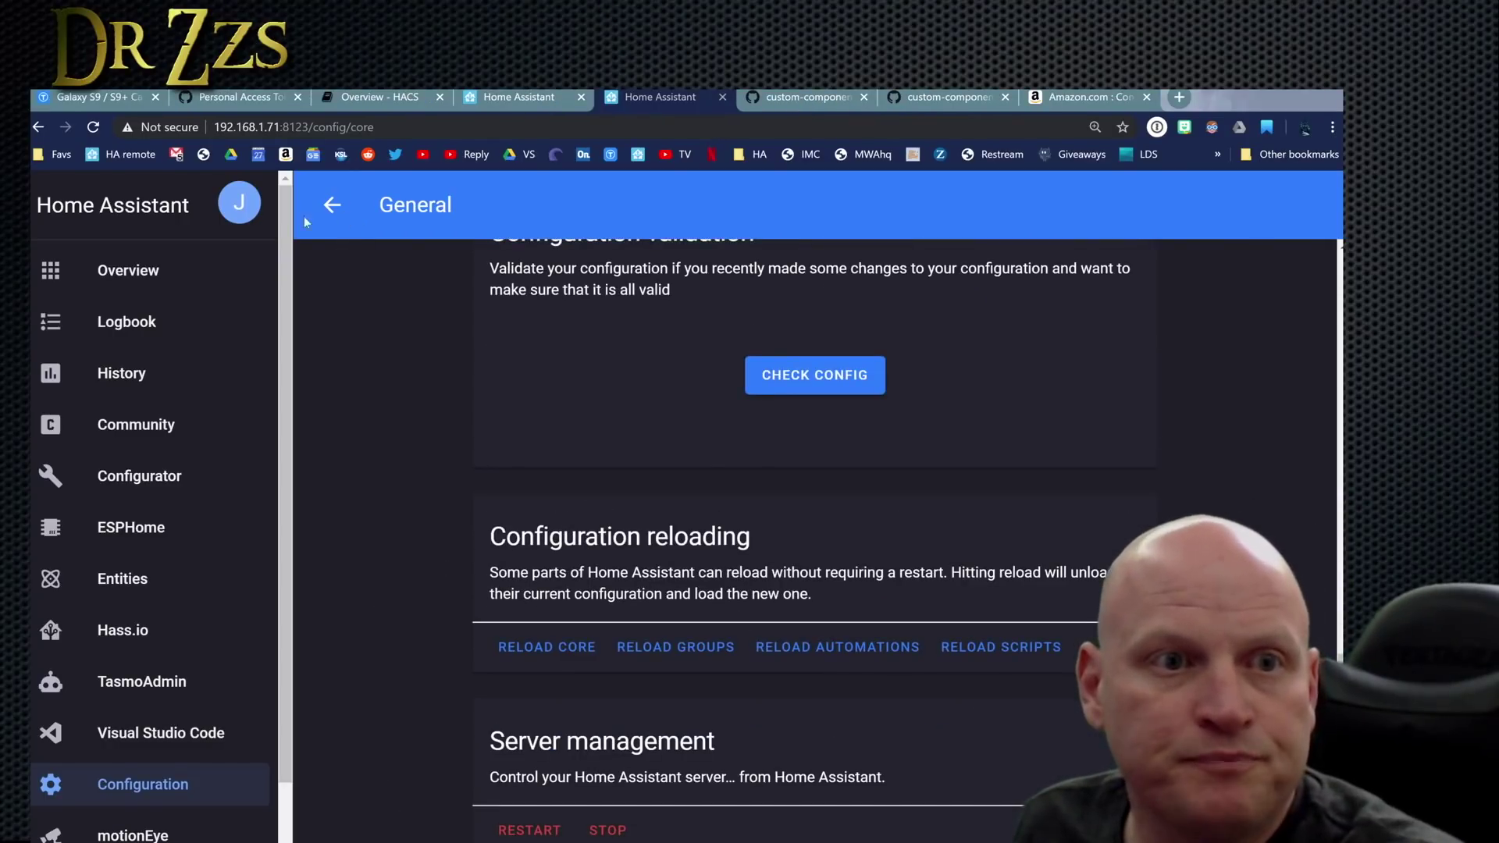
Step: Go to the Community overview and open the installed Breaking Changes integration to examine the sensor it sets up
{"action": "left_click", "coordinate": [135, 424]}
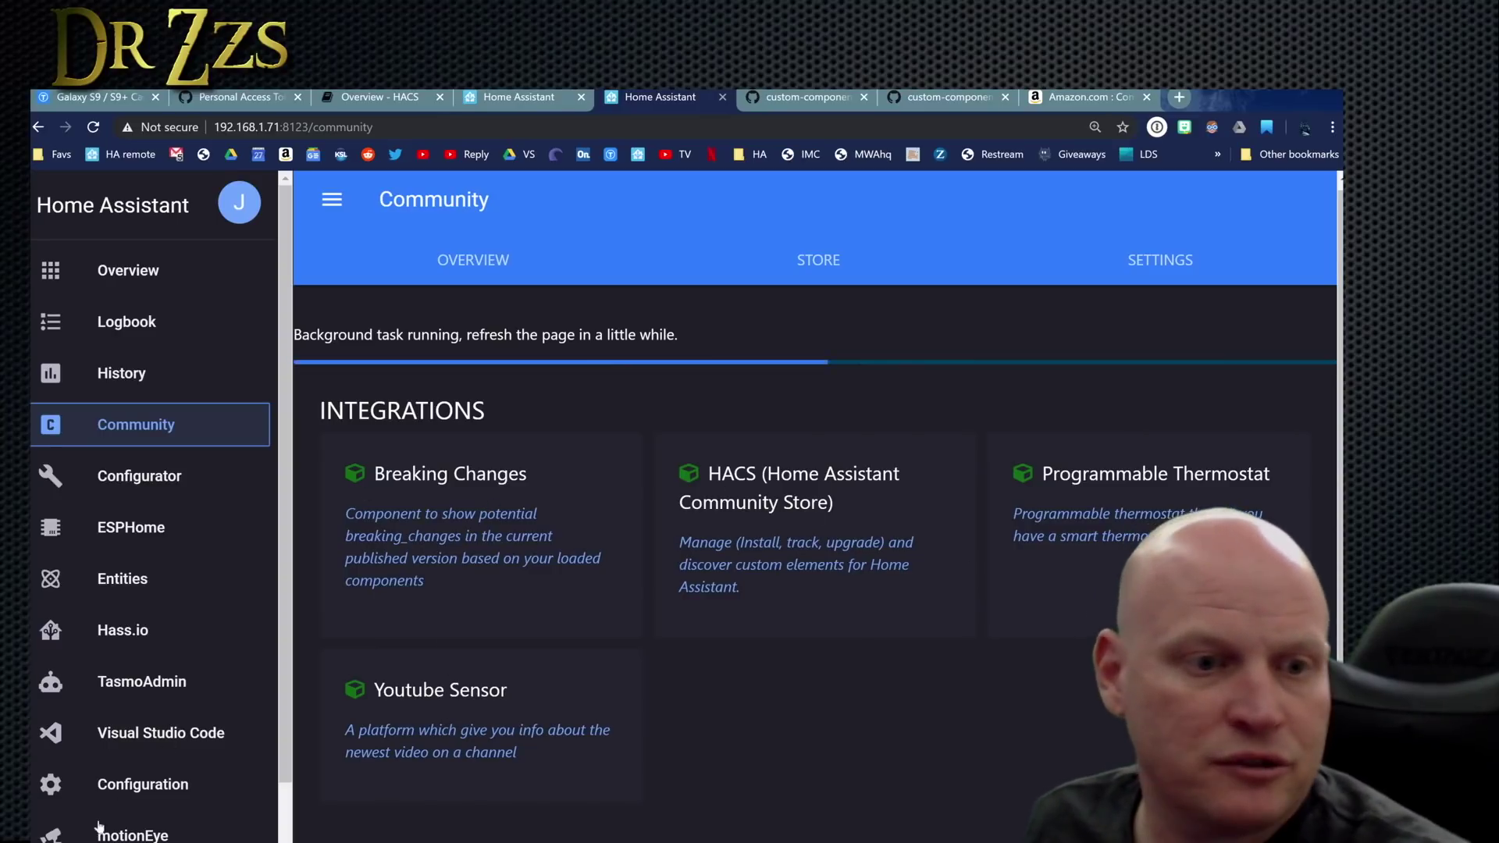
{"action": "scroll", "coordinate": [195, 716], "scroll_direction": "down", "scroll_amount": 1}
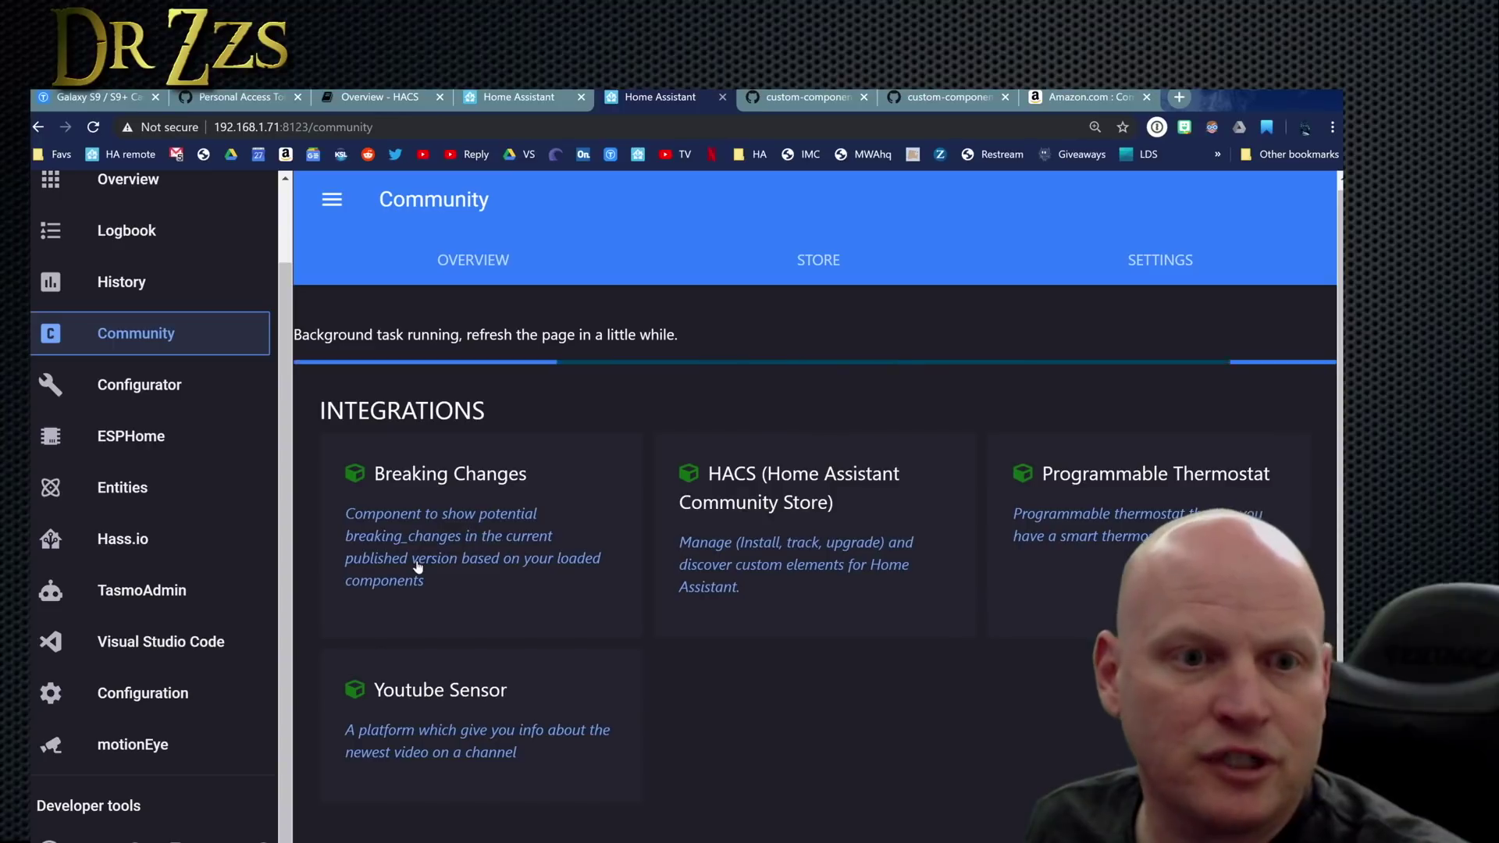
{"action": "left_click", "coordinate": [474, 585]}
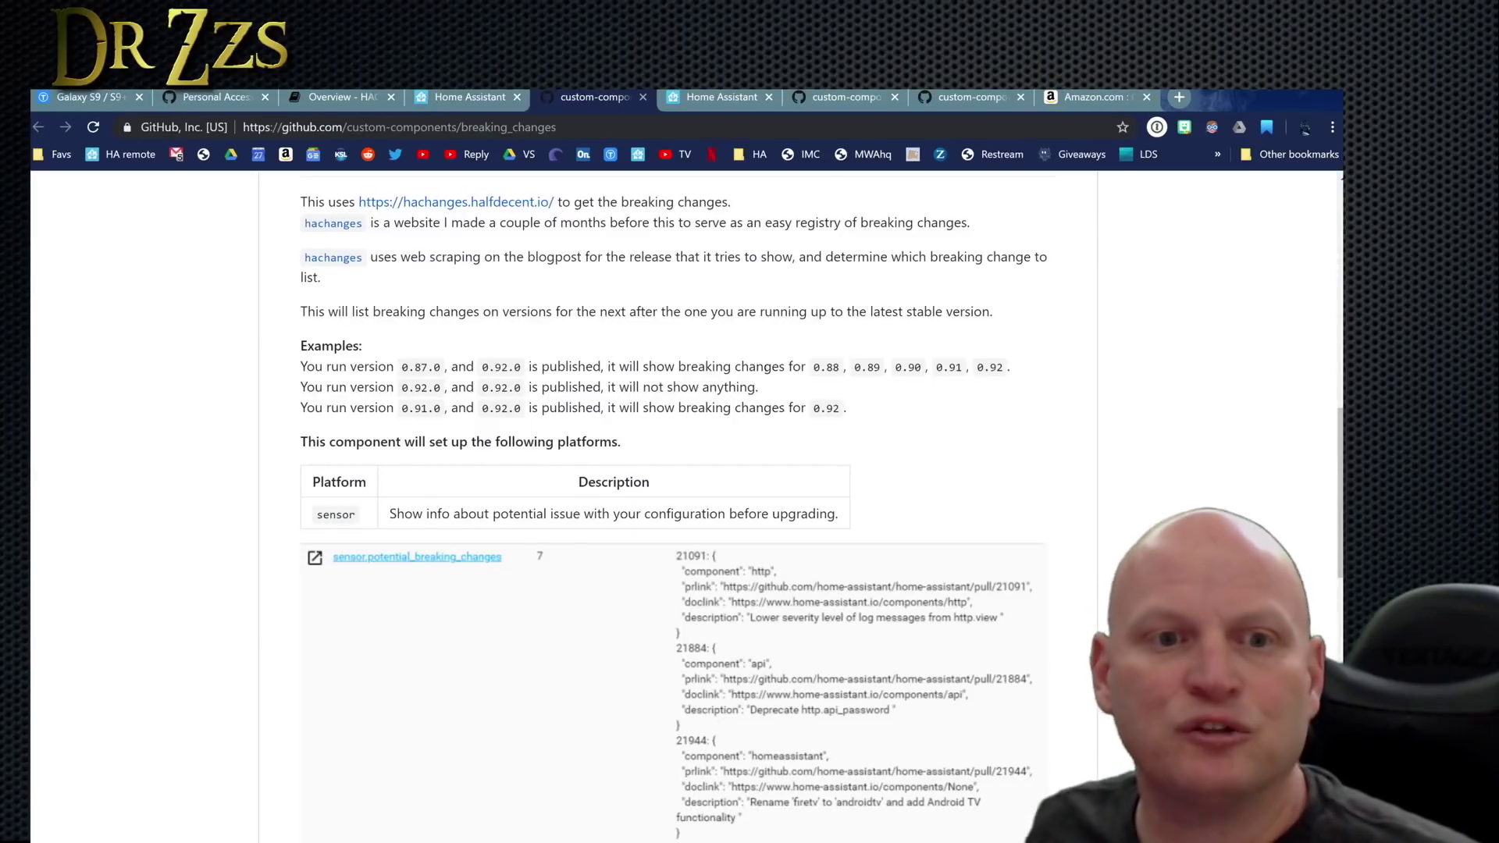
Step: Switch to the States page and copy the entity ID sensor.potential_breaking_changes from the current entities
{"action": "left_click", "coordinate": [447, 96]}
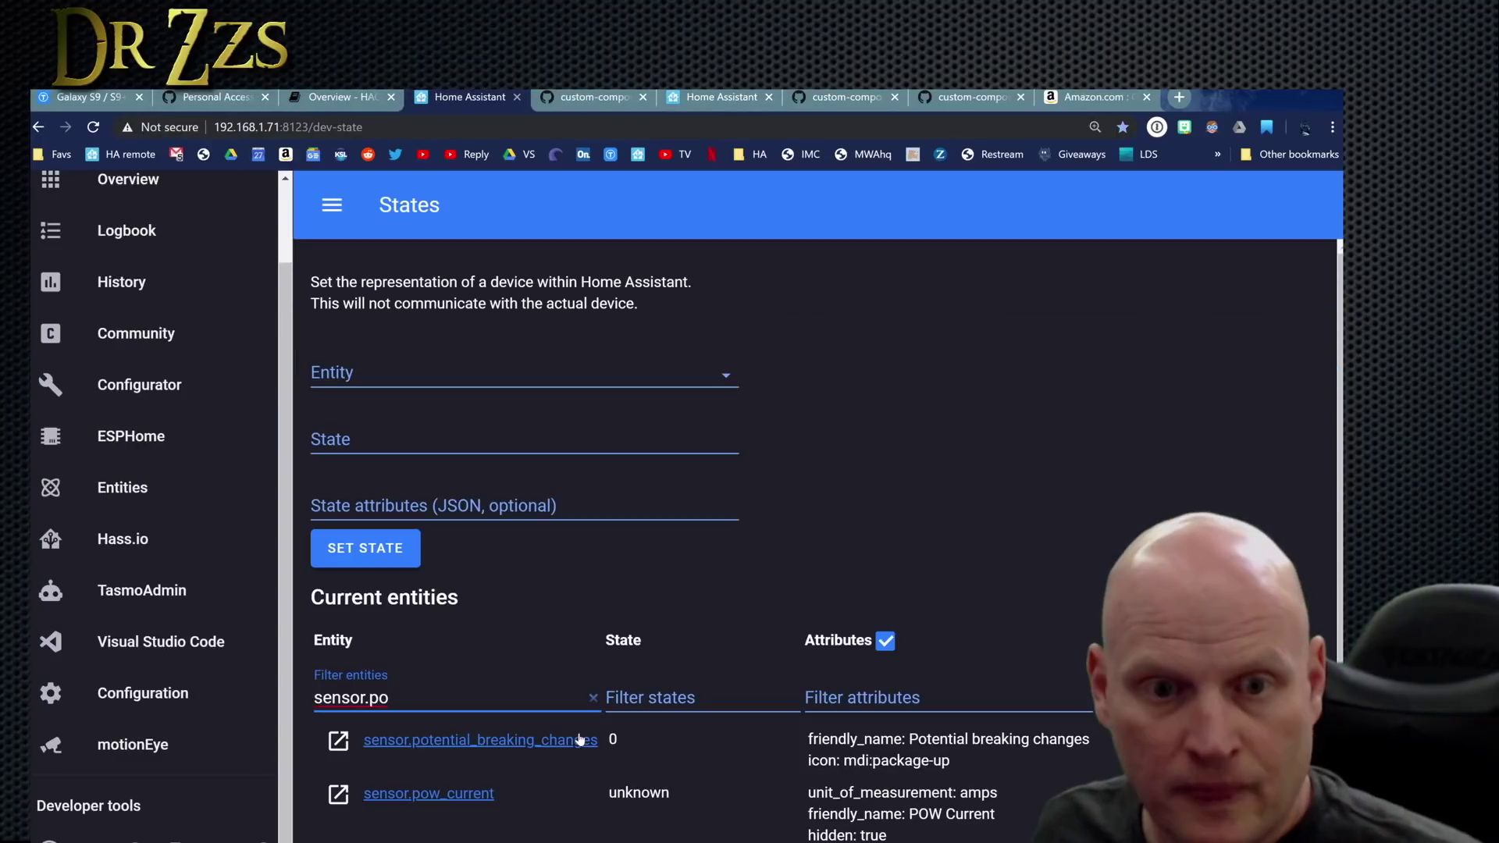
{"action": "left_click", "coordinate": [338, 742]}
{"action": "left_click", "coordinate": [525, 438]}
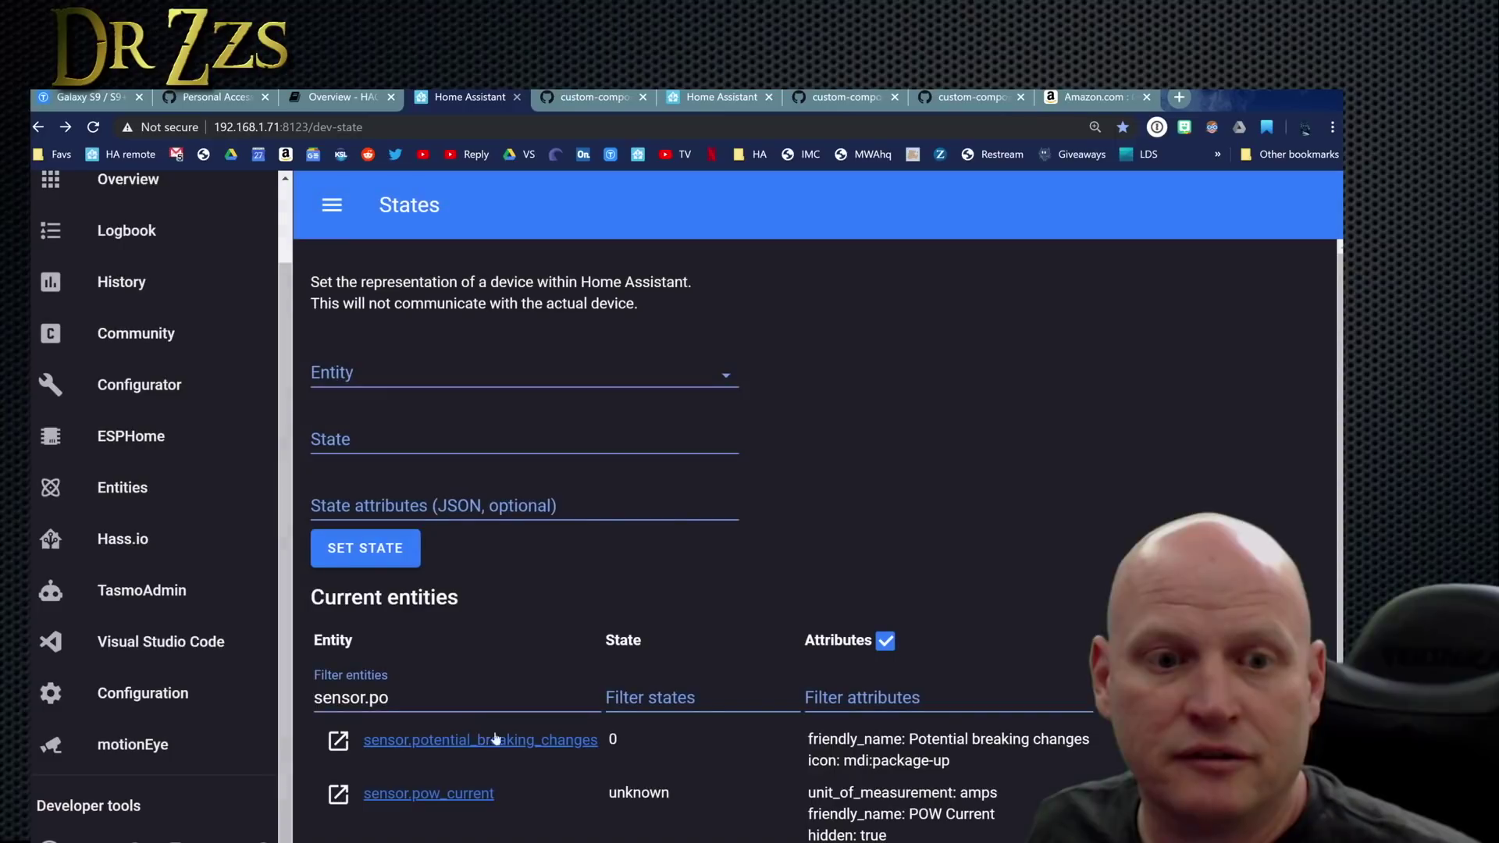
{"action": "left_click_drag", "start_coordinate": [598, 742], "coordinate": [364, 742]}
{"action": "key", "text": "ctrl+c"}
{"action": "right_click", "coordinate": [386, 744]}
{"action": "left_click", "coordinate": [457, 620]}
{"action": "scroll", "coordinate": [150, 244], "scroll_direction": "up", "scroll_amount": 2}
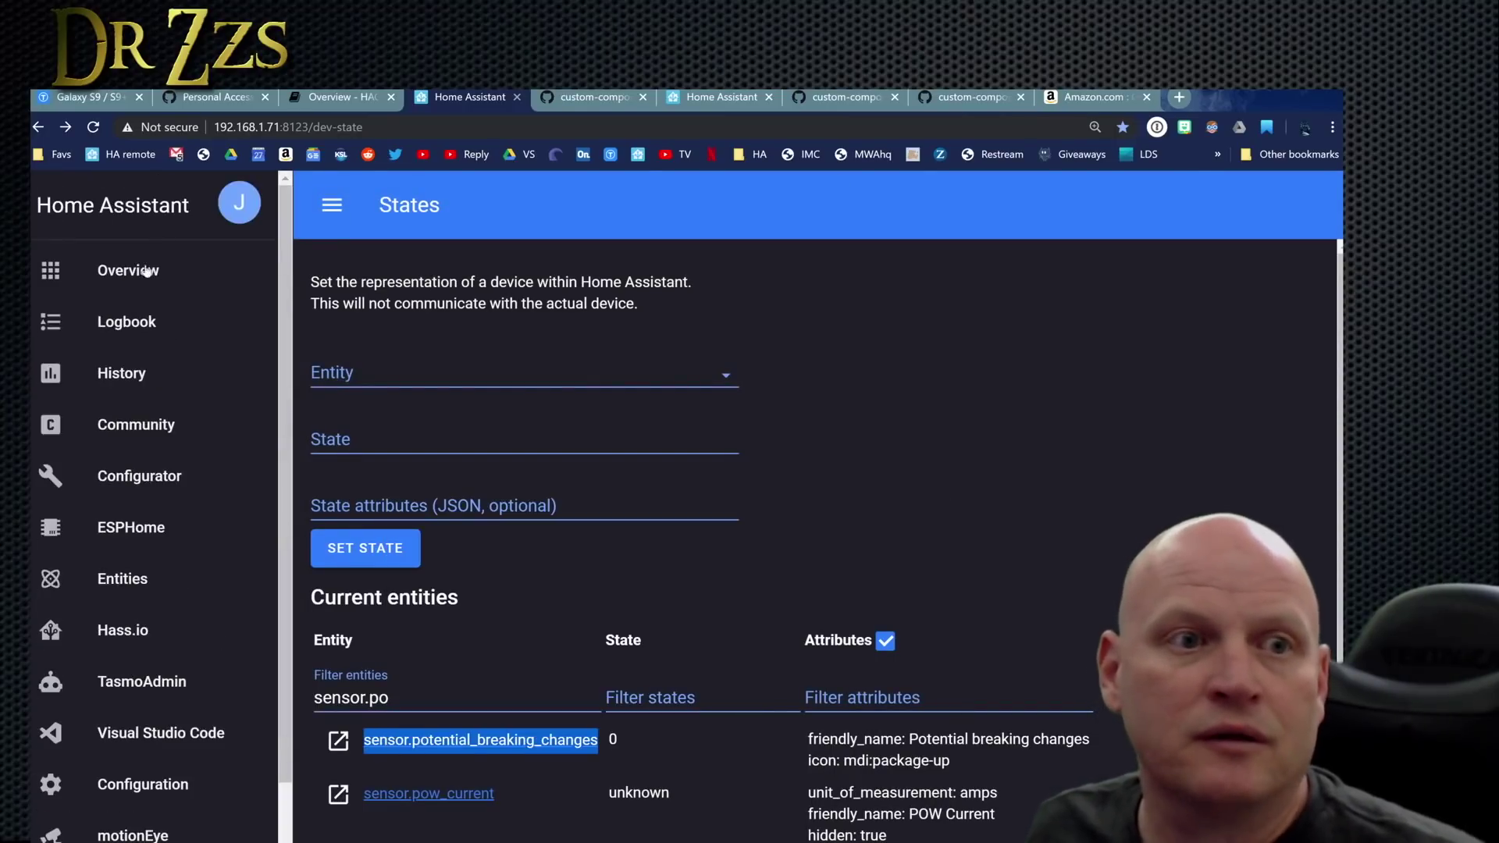
Step: Add an Entities card with sensor.potential_breaking_changes to the TEST view of the Overview dashboard, save it and check it on the finished view
{"action": "left_click", "coordinate": [129, 270]}
{"action": "left_click", "coordinate": [1296, 800]}
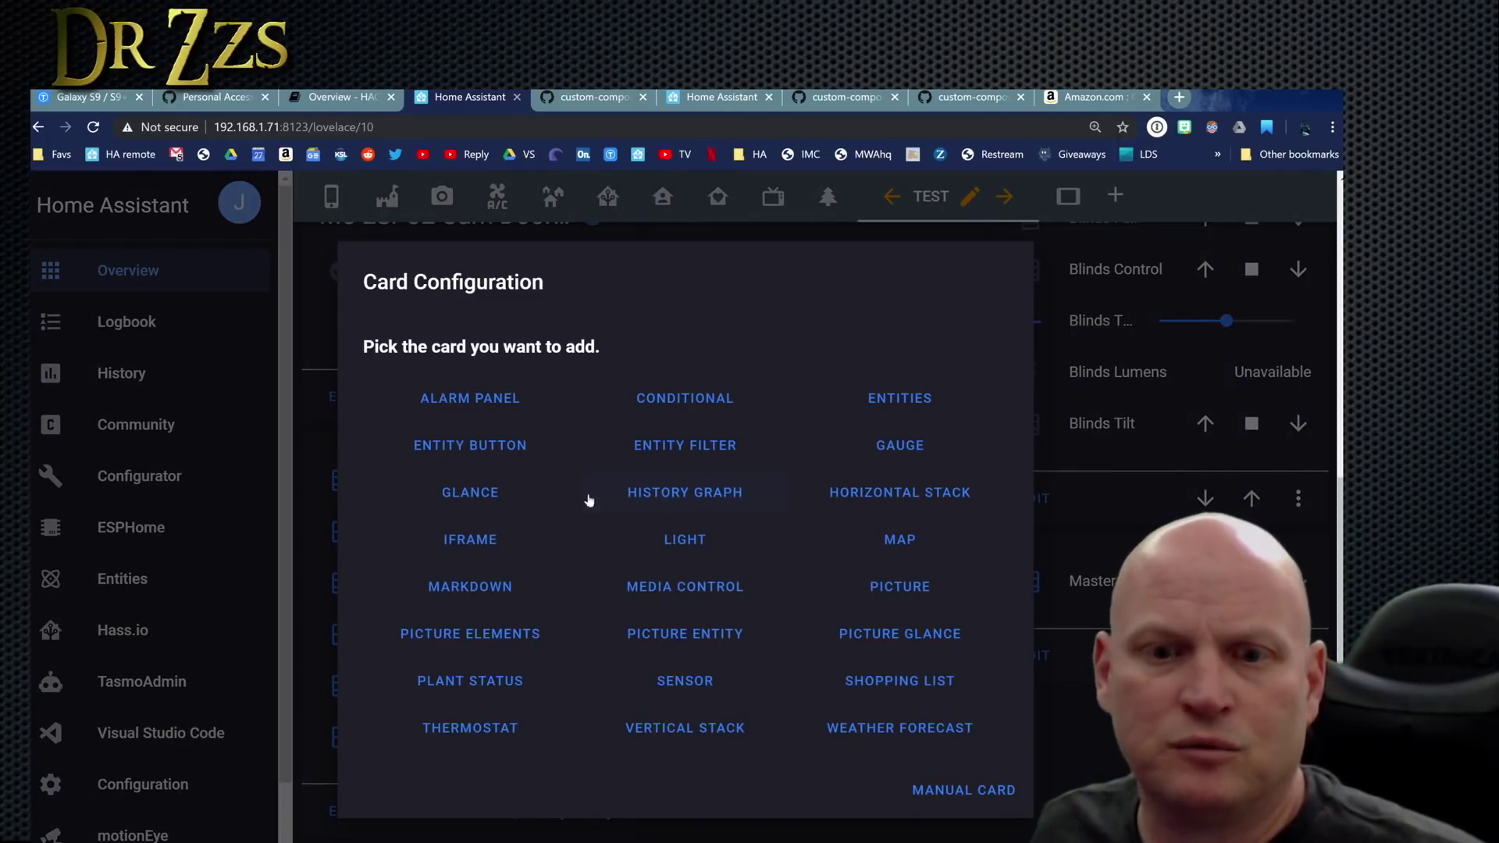
{"action": "left_click", "coordinate": [899, 398]}
{"action": "left_click", "coordinate": [348, 619]}
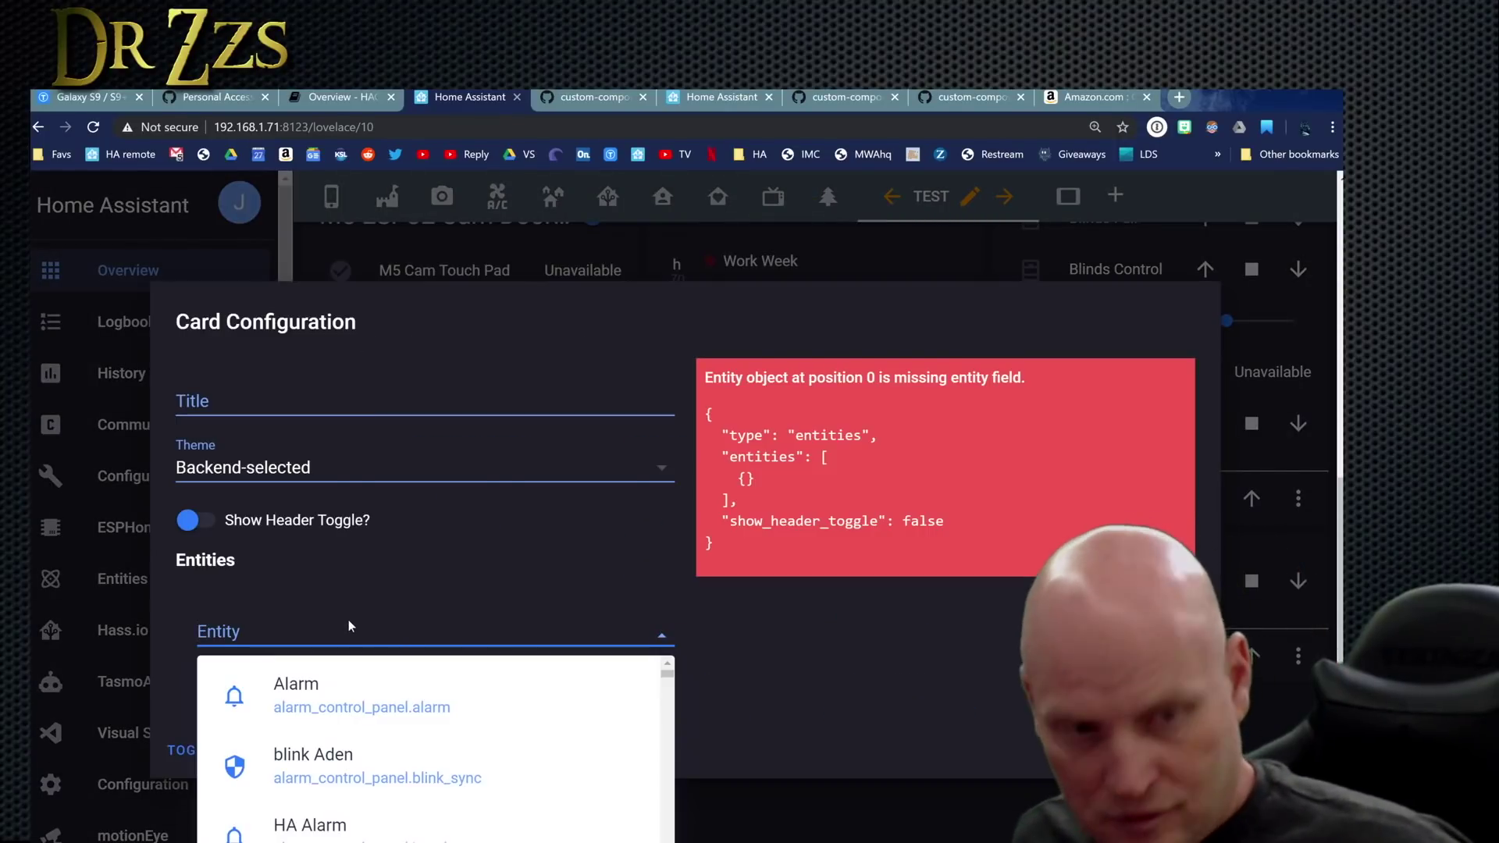
{"action": "key", "text": "ctrl+v"}
{"action": "left_click", "coordinate": [781, 692]}
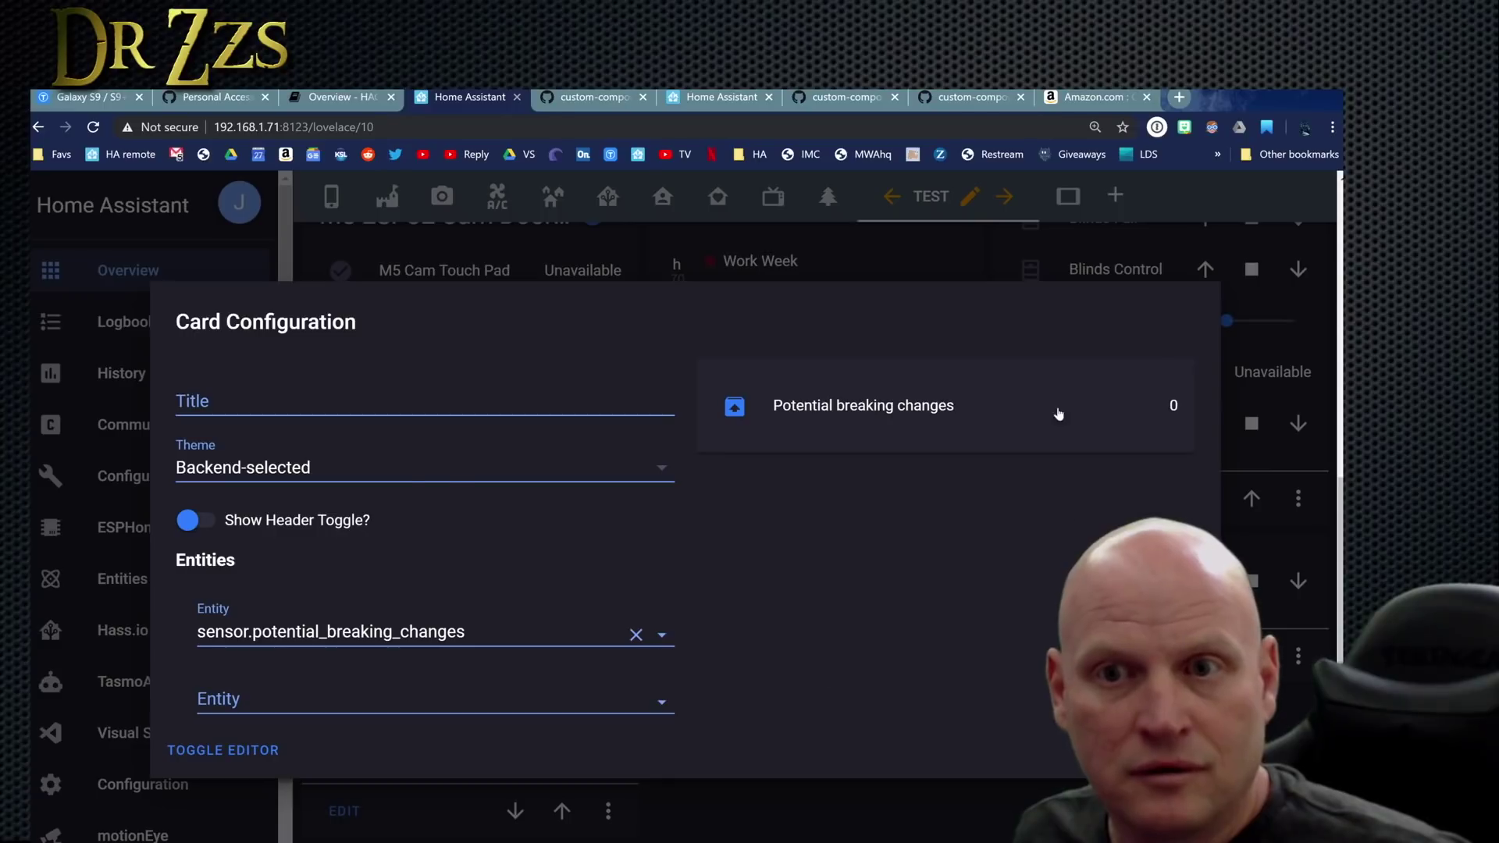
{"action": "left_click", "coordinate": [1175, 749]}
{"action": "scroll", "coordinate": [1293, 196], "scroll_direction": "up", "scroll_amount": 5}
{"action": "scroll", "coordinate": [1294, 196], "scroll_direction": "up", "scroll_amount": 3}
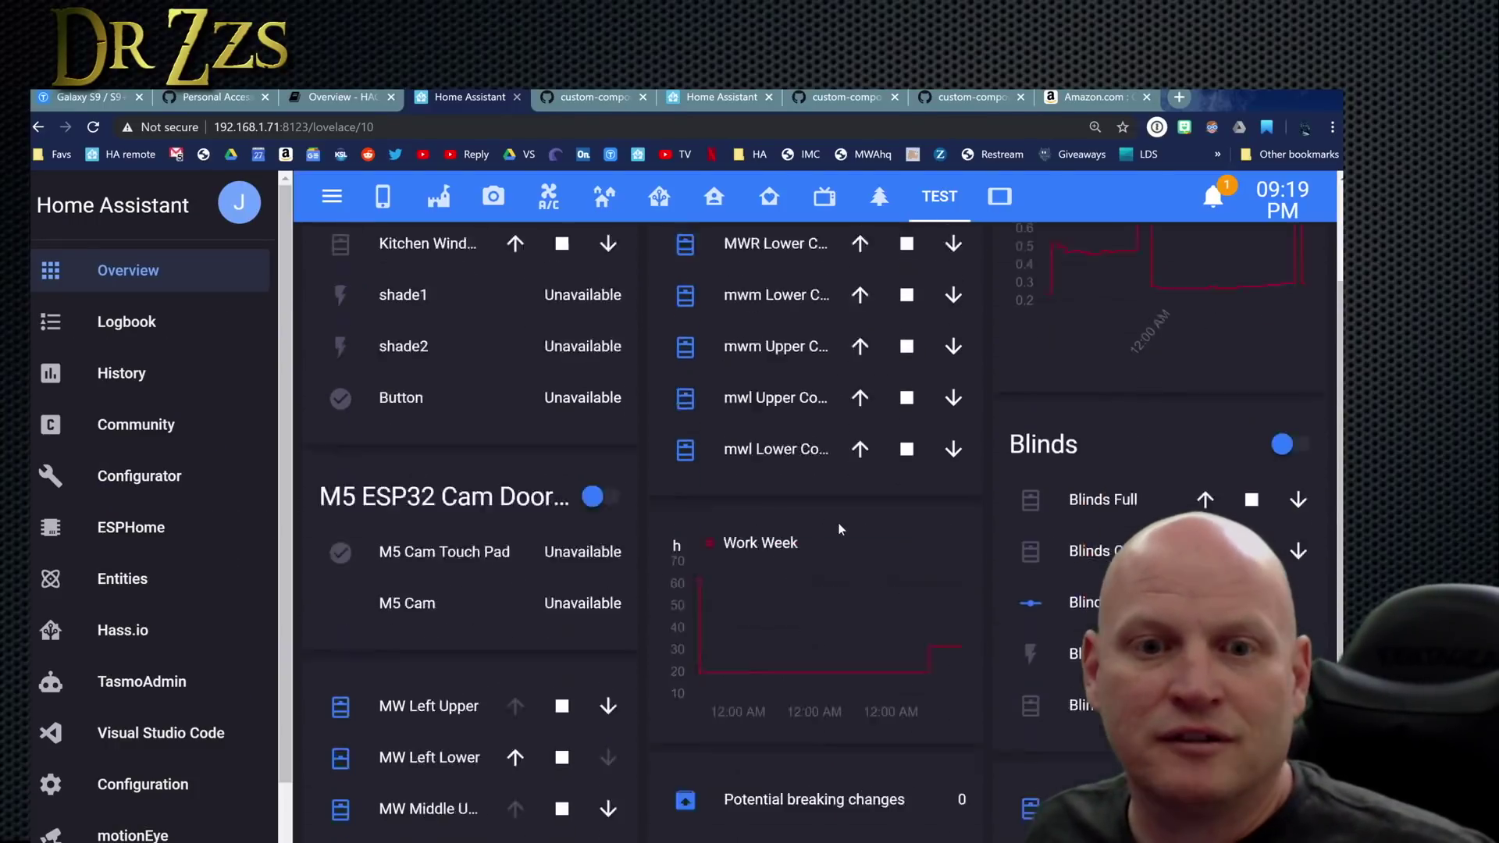
{"action": "scroll", "coordinate": [837, 522], "scroll_direction": "down", "scroll_amount": 2}
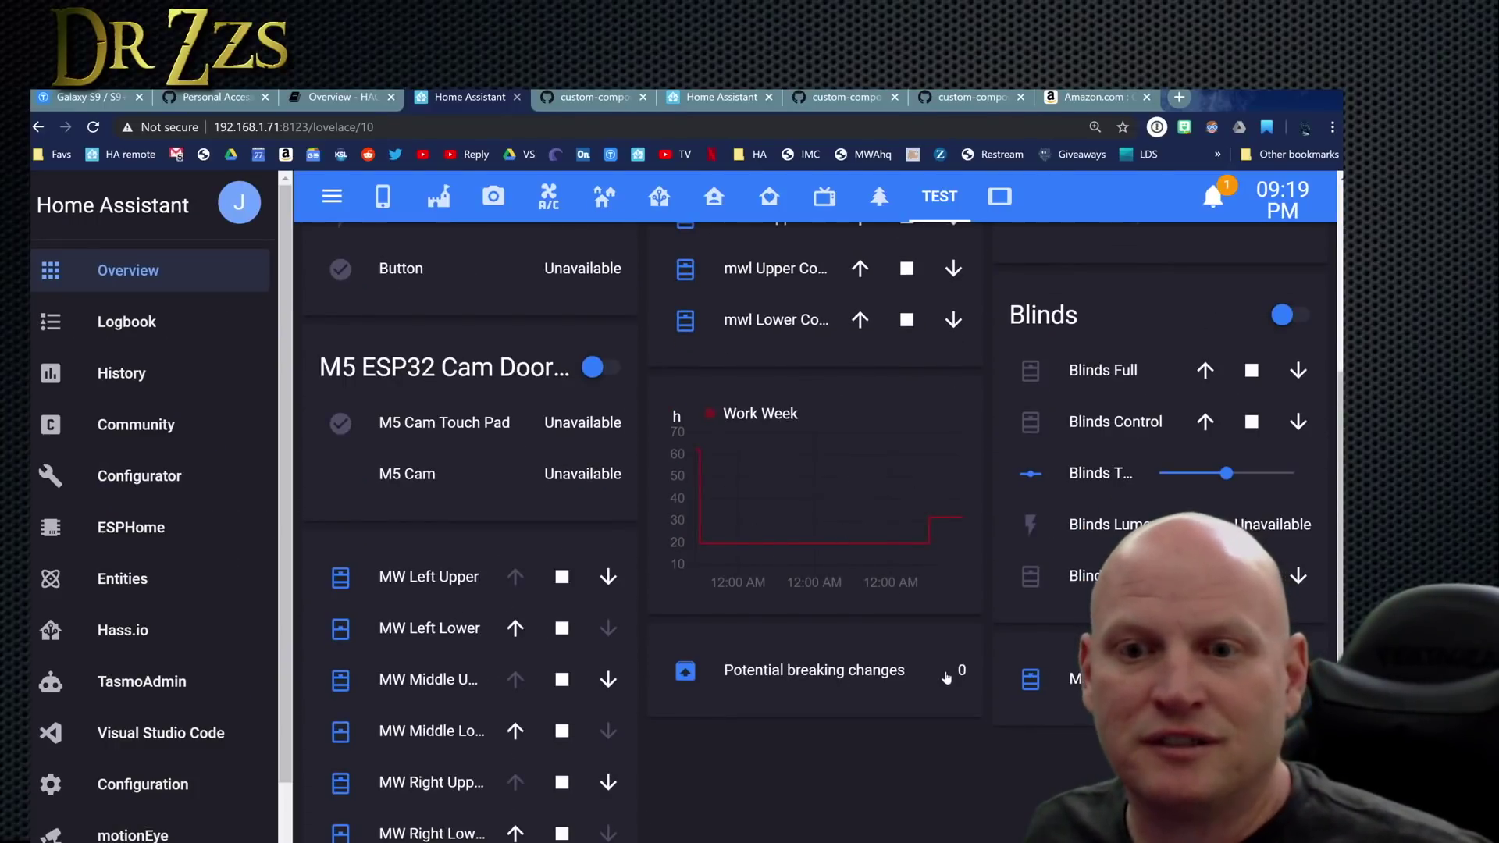
{"action": "scroll", "coordinate": [1103, 478], "scroll_direction": "up", "scroll_amount": 3}
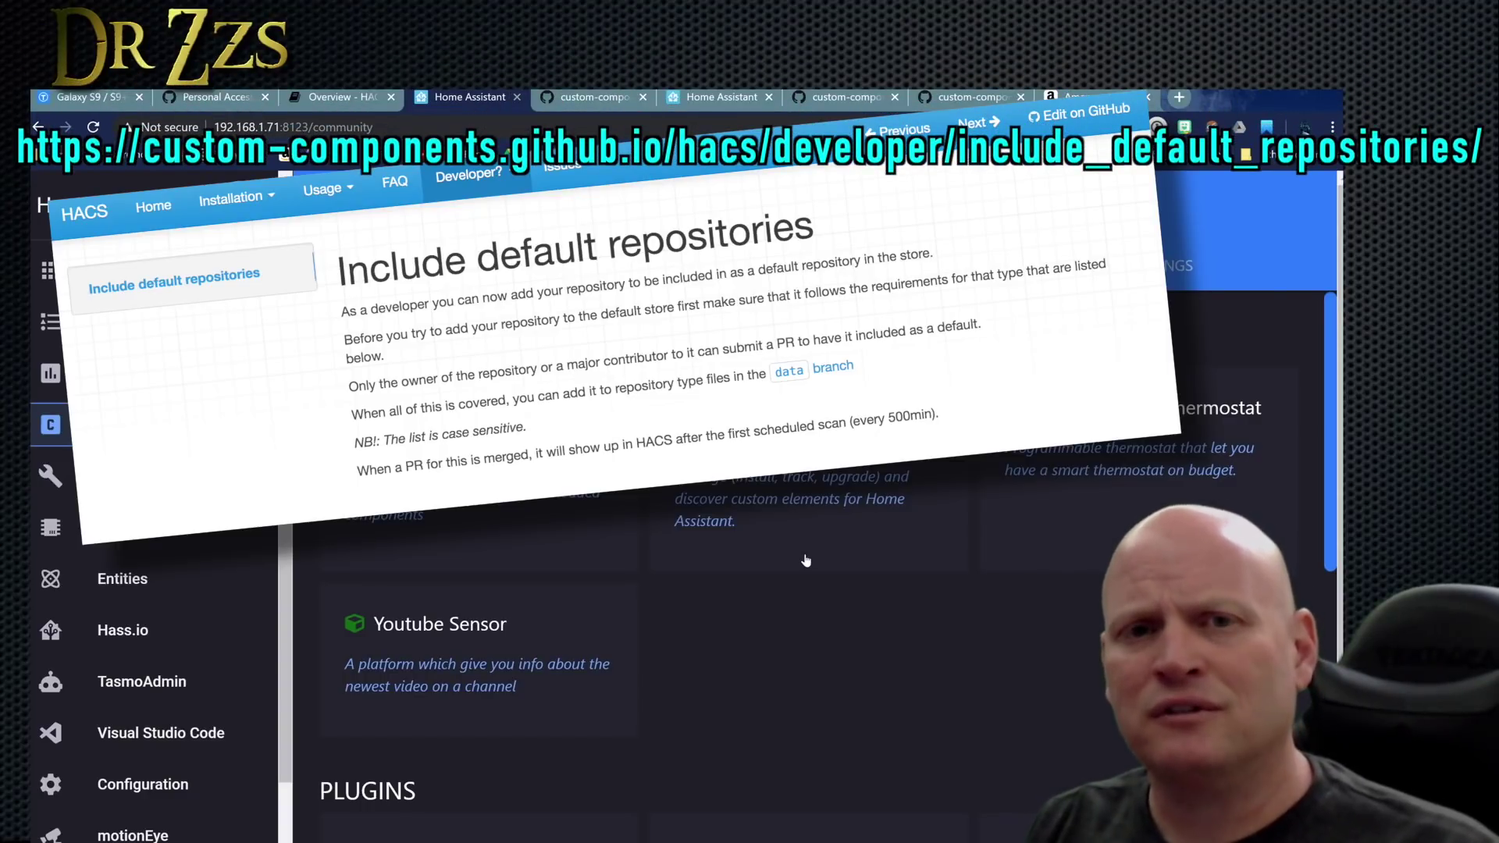
{"action": "scroll", "coordinate": [806, 561], "scroll_direction": "down", "scroll_amount": 12}
{"action": "scroll", "coordinate": [885, 525], "scroll_direction": "up", "scroll_amount": 14}
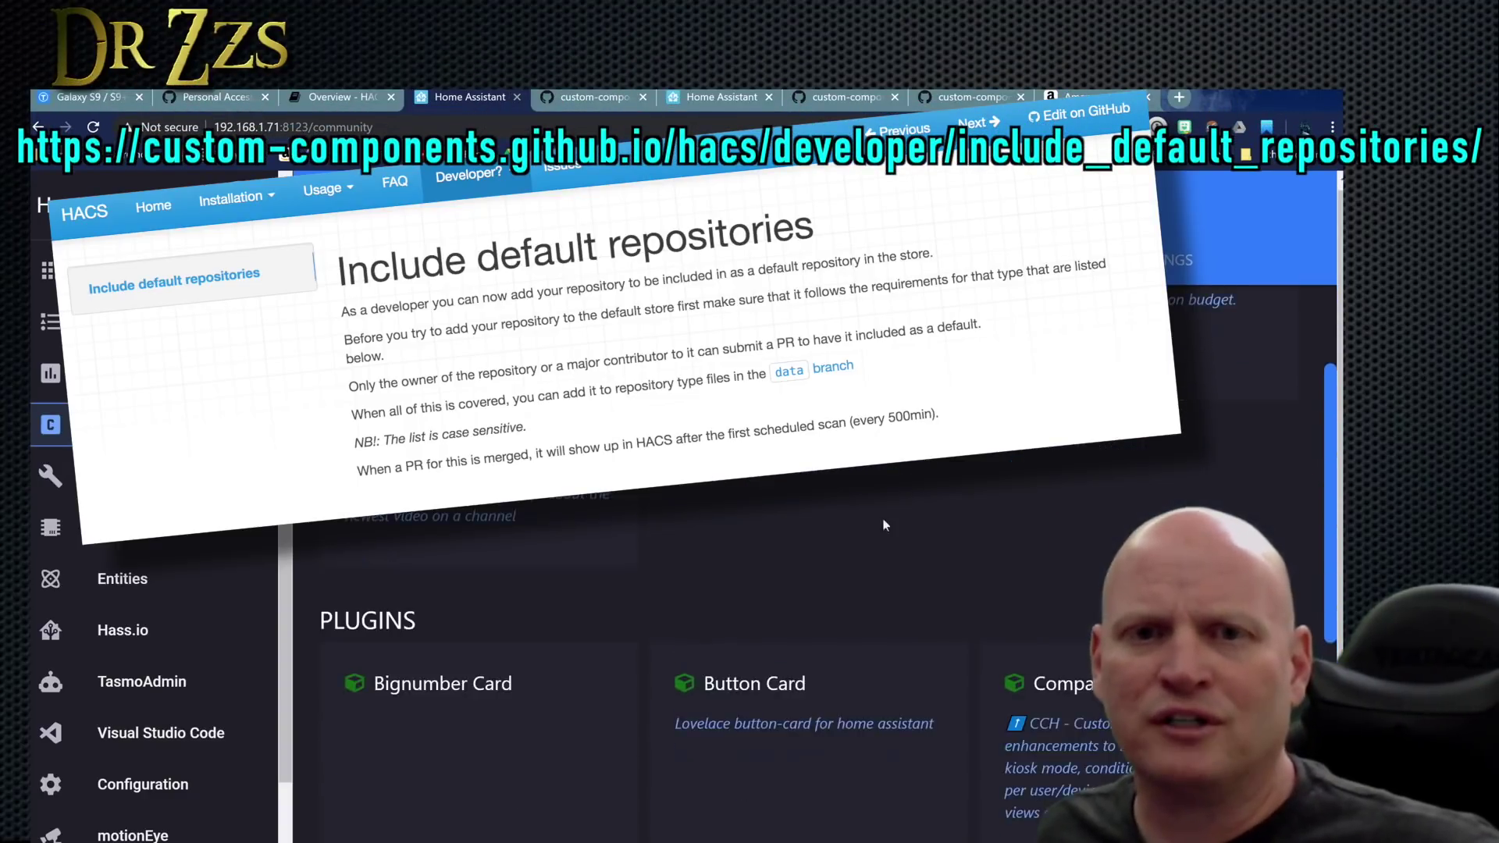
{"action": "scroll", "coordinate": [885, 525], "scroll_direction": "up", "scroll_amount": 10}
{"action": "scroll", "coordinate": [905, 601], "scroll_direction": "down", "scroll_amount": 10}
{"action": "scroll", "coordinate": [906, 601], "scroll_direction": "down", "scroll_amount": 10}
{"action": "scroll", "coordinate": [904, 613], "scroll_direction": "up", "scroll_amount": 8}
{"action": "scroll", "coordinate": [904, 612], "scroll_direction": "up", "scroll_amount": 15}
{"action": "scroll", "coordinate": [904, 613], "scroll_direction": "down", "scroll_amount": 10}
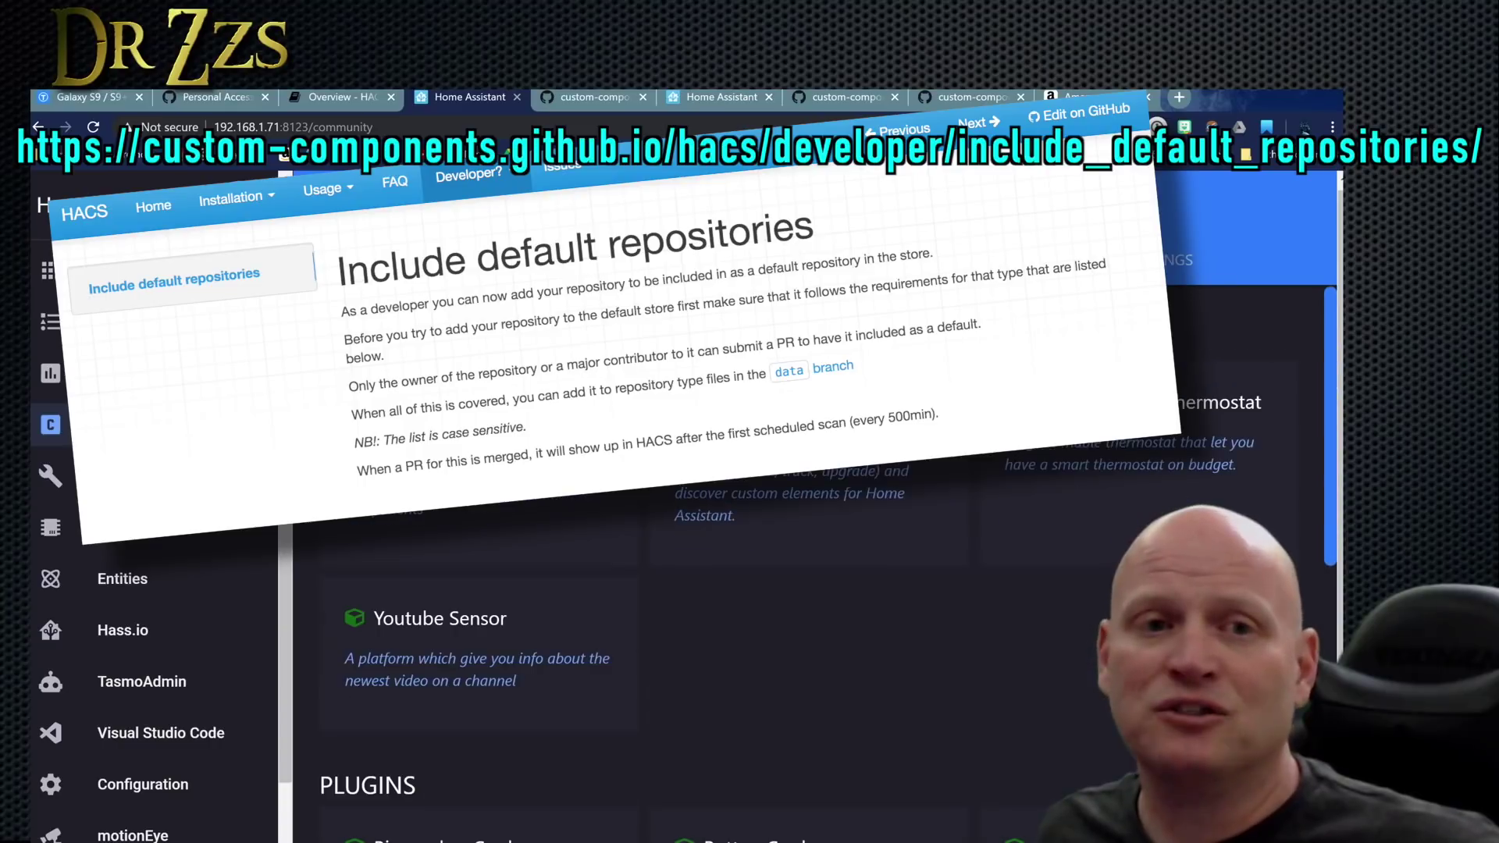